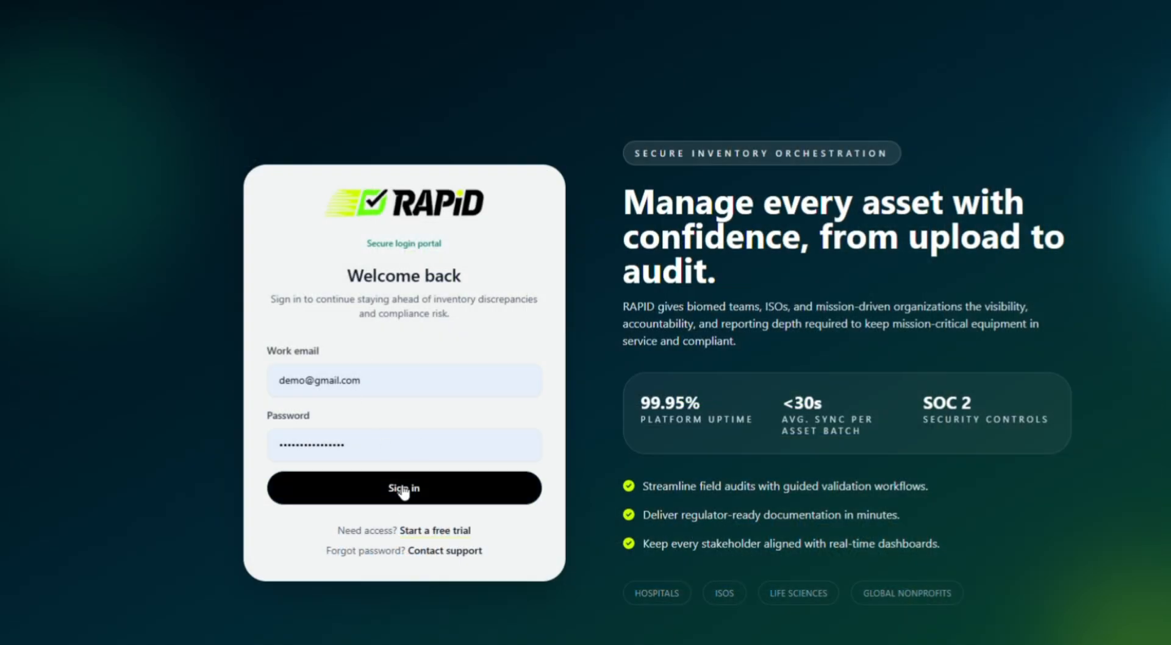
Step: Sign in with the prefilled credentials and start a new inventory named "Hospital System Alpha - Phoenix"
click(400, 486)
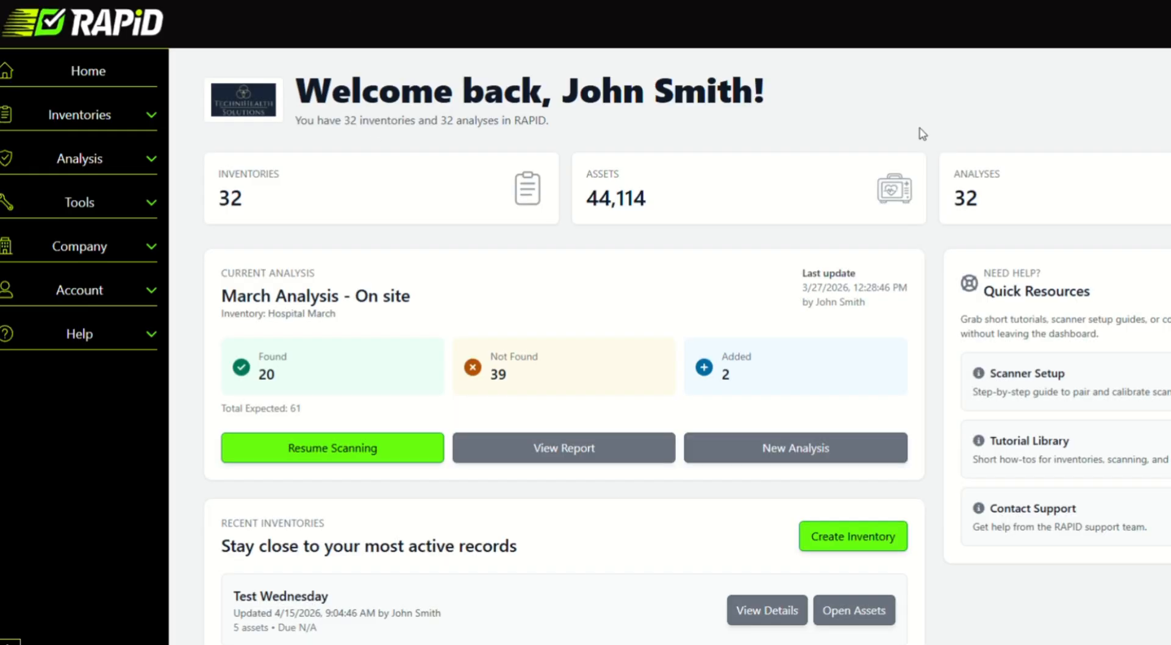
click(102, 116)
click(67, 147)
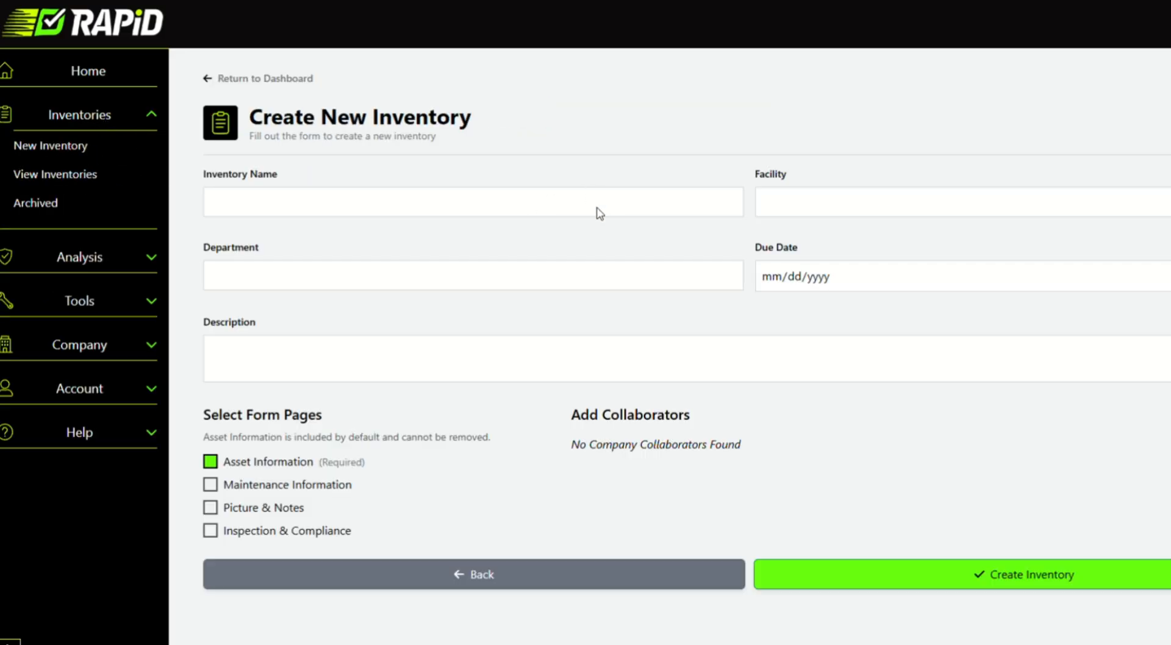
click(339, 206)
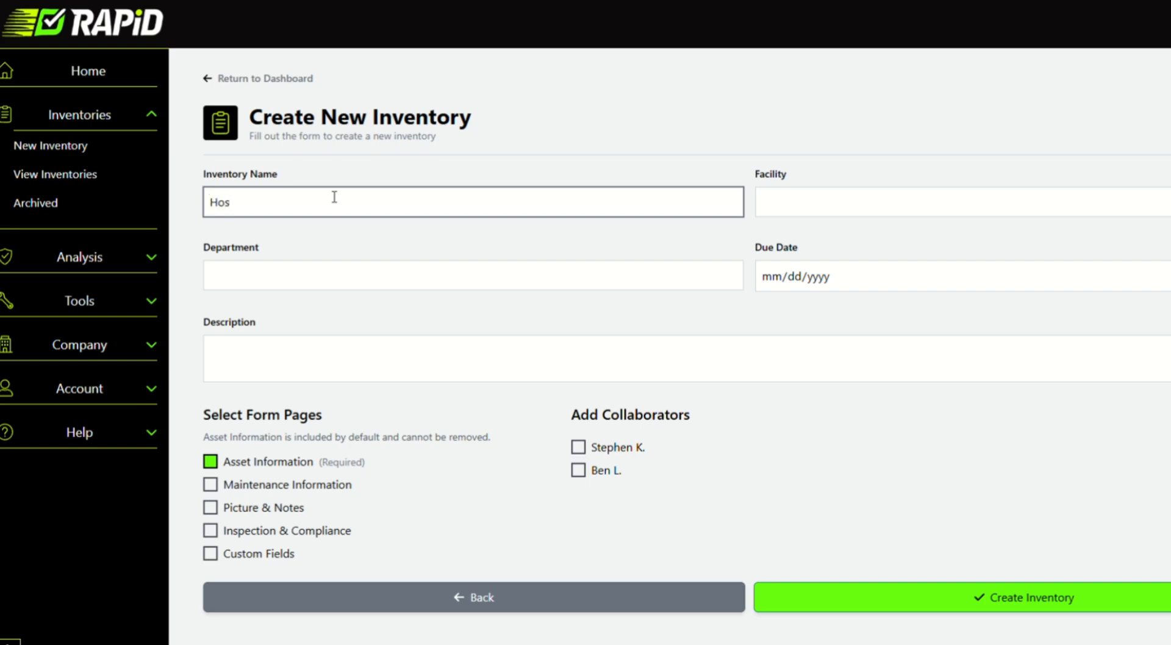
text(Hospital System Alpha - PH)
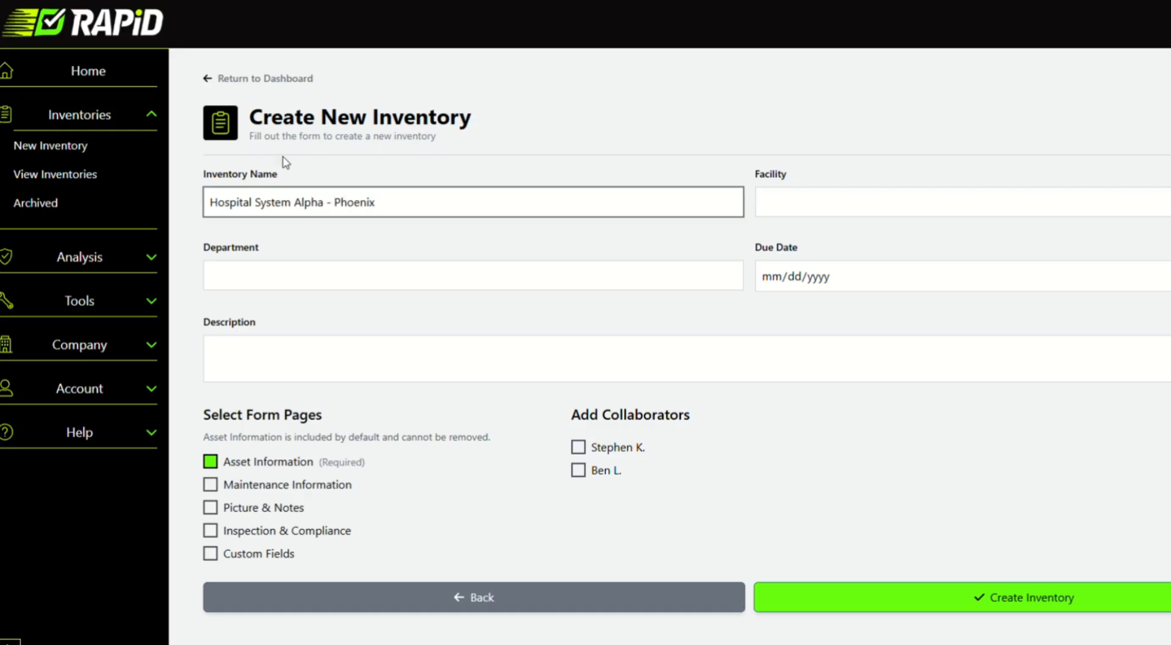
click(267, 345)
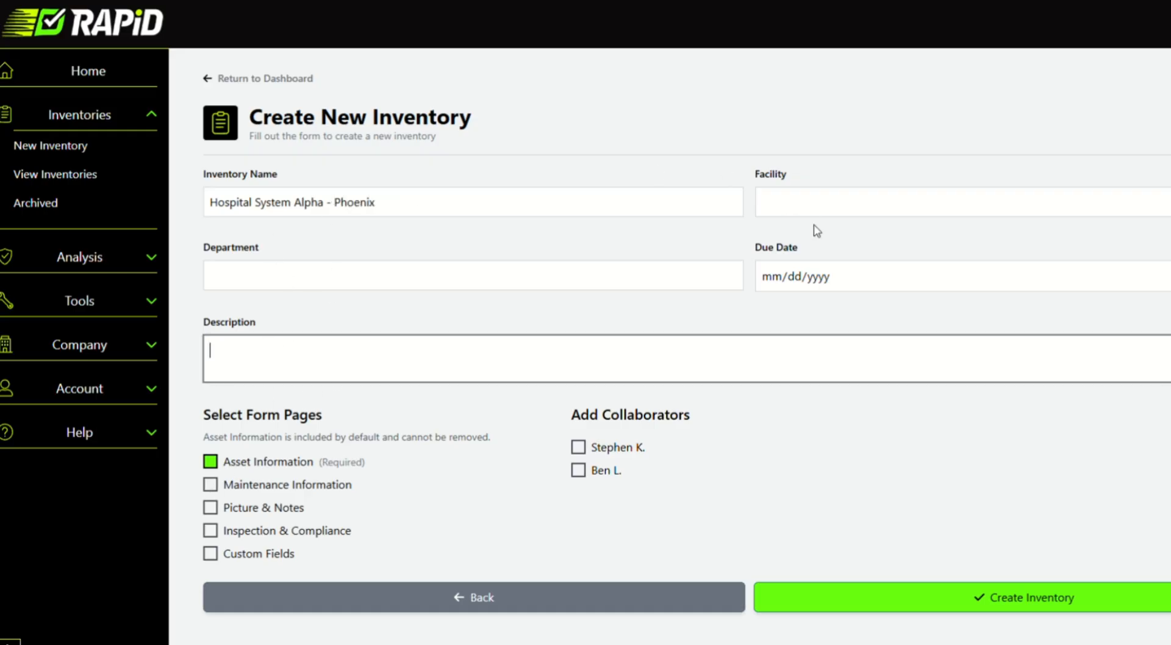
click(774, 208)
click(452, 286)
click(474, 359)
drag(204, 421, 351, 423)
click(269, 421)
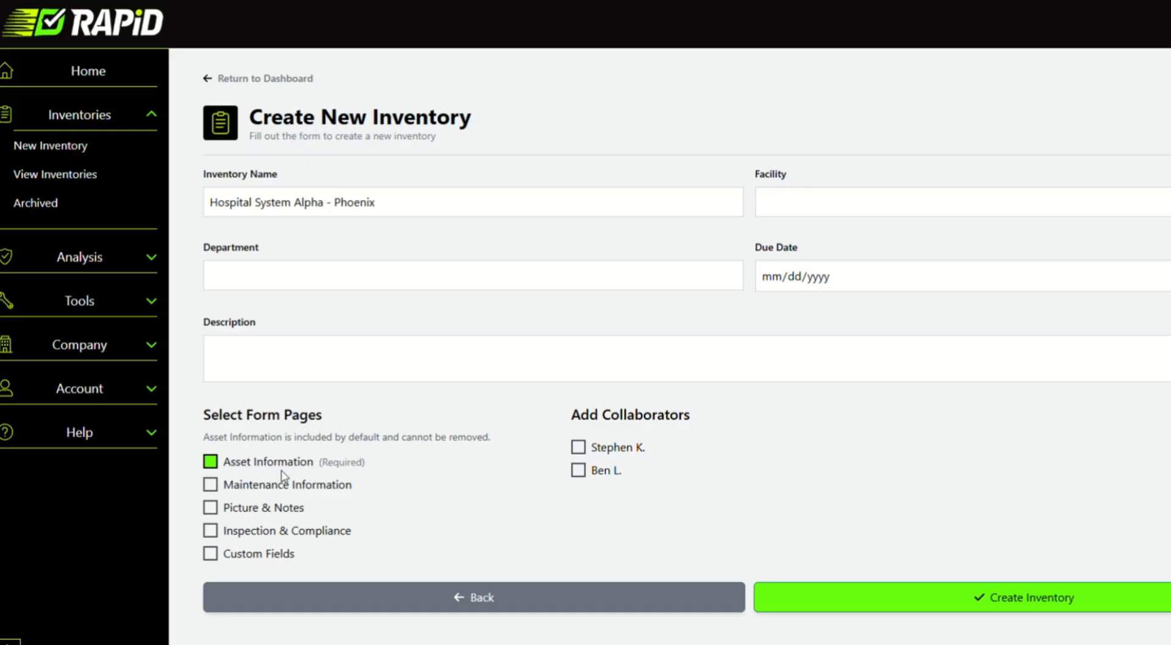
Step: Add the Maintenance Information and Custom Fields form pages, include both available collaborators, and create the inventory
click(215, 486)
click(213, 555)
click(579, 448)
click(578, 470)
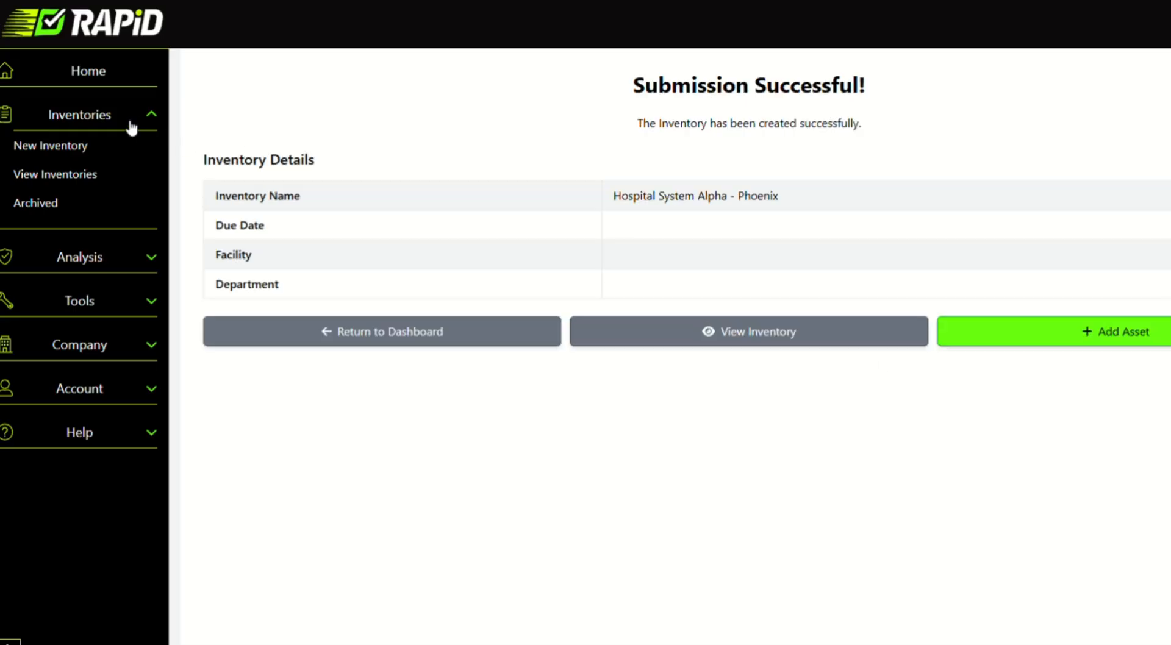
Step: Open the new inventory's overview and review its general information, form pages, collaborators and sharing settings
click(131, 122)
click(792, 340)
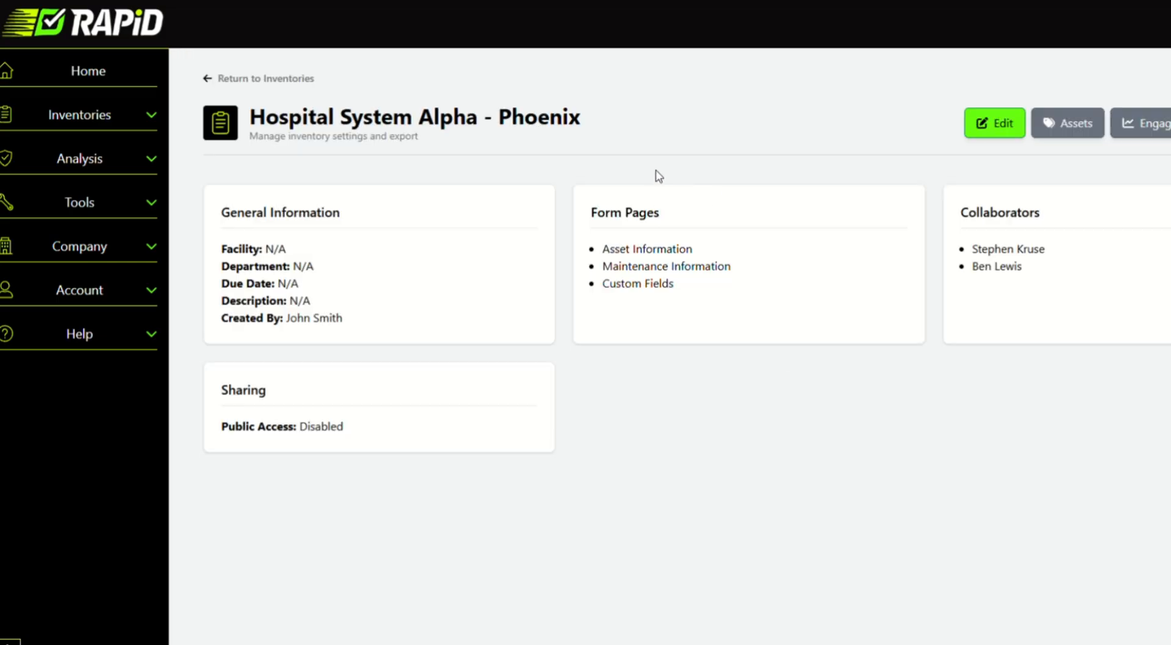
drag(400, 421, 264, 212)
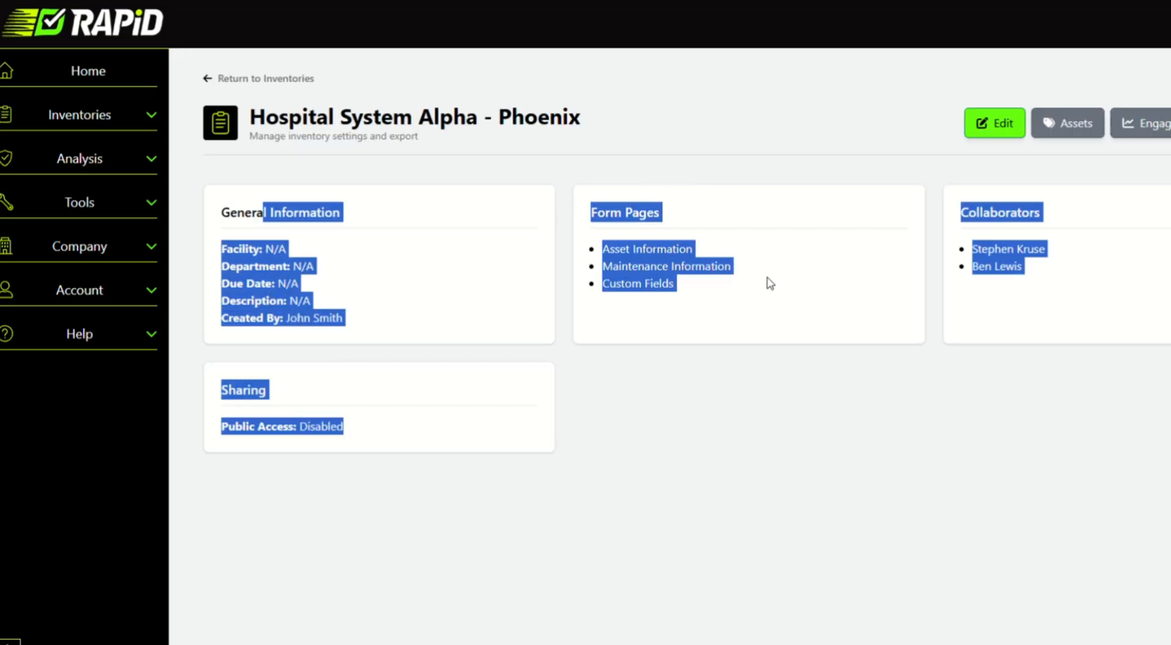
Step: Open the inventory's asset list and start a bulk upload of assets from a CSV file, proceeding to the column mapping
click(1078, 130)
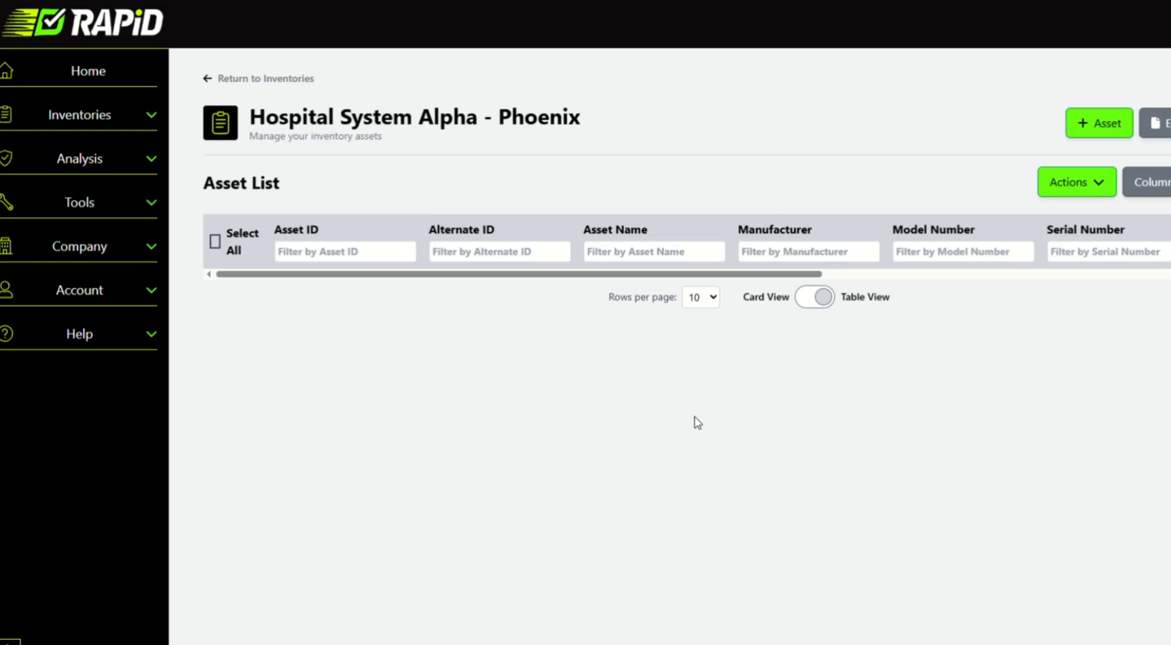
click(1101, 186)
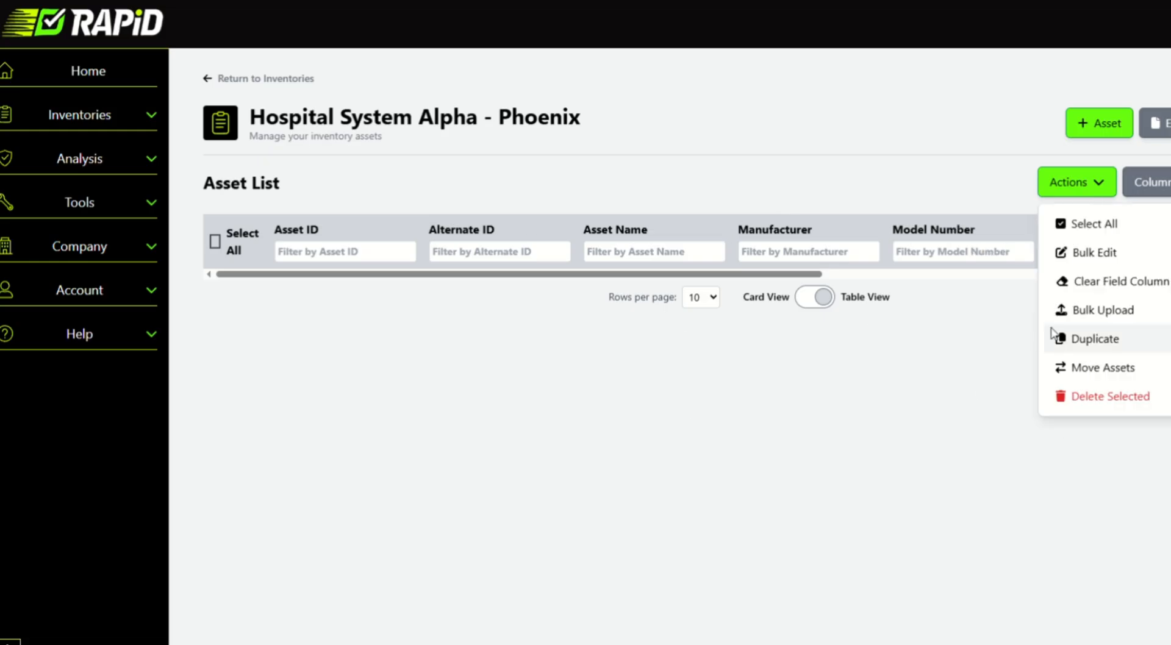
click(1108, 314)
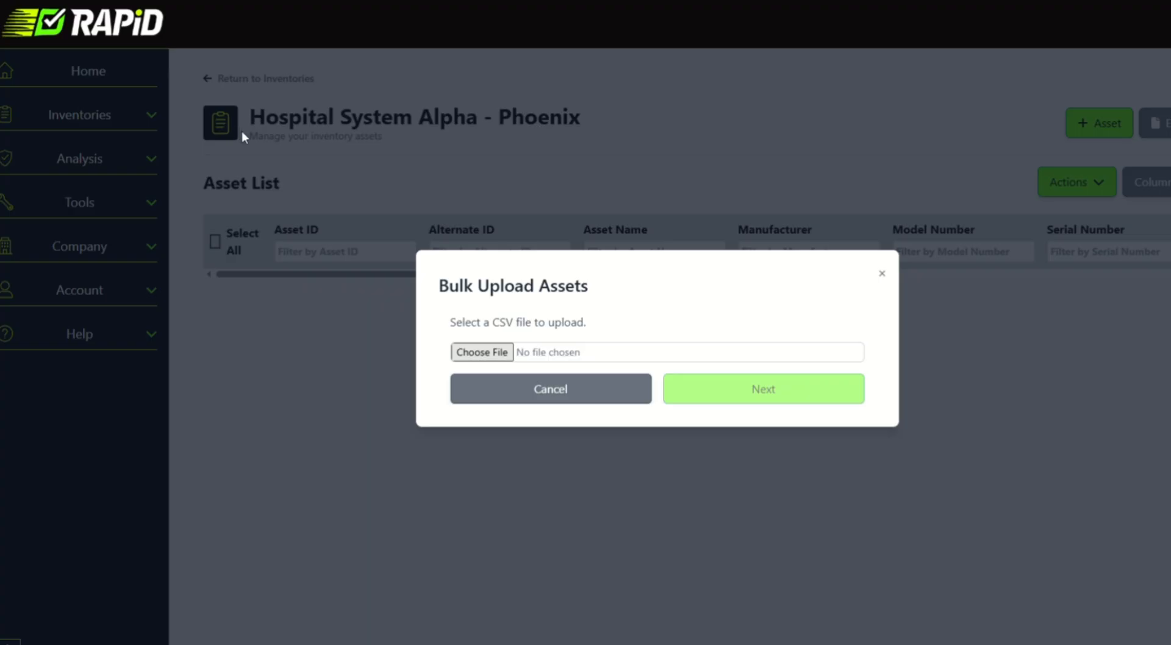
click(704, 375)
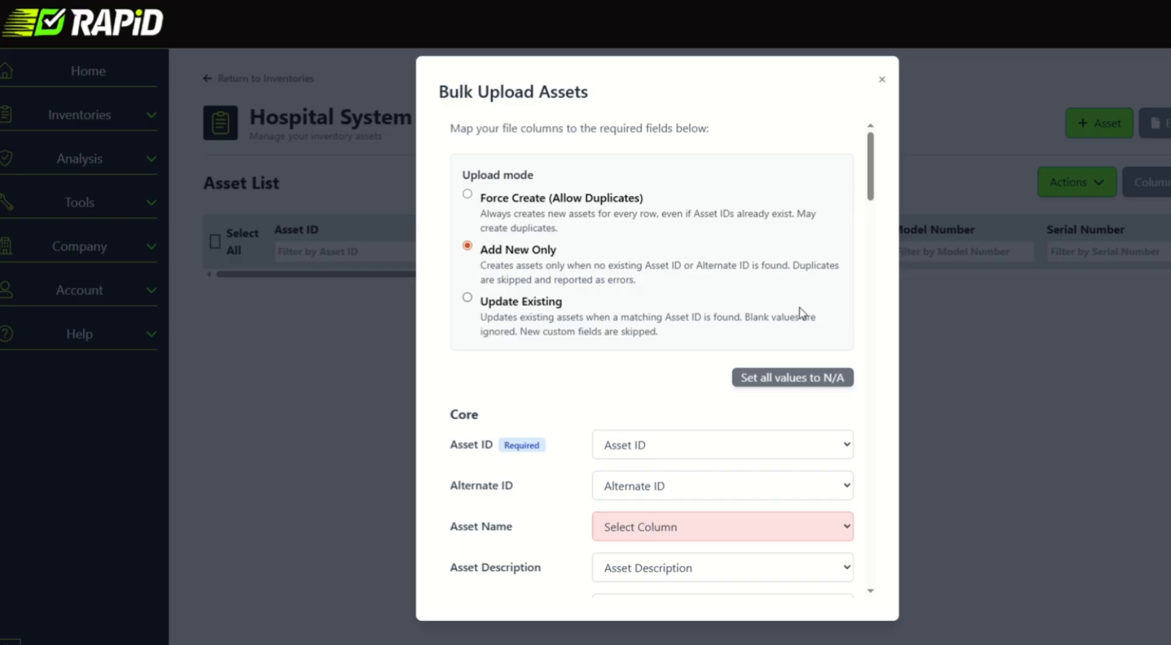
Step: Review the column mapping, set Asset Name to N/A and map Model Number to the Model column
scroll(585, 335, down, 3)
drag(450, 269, 509, 515)
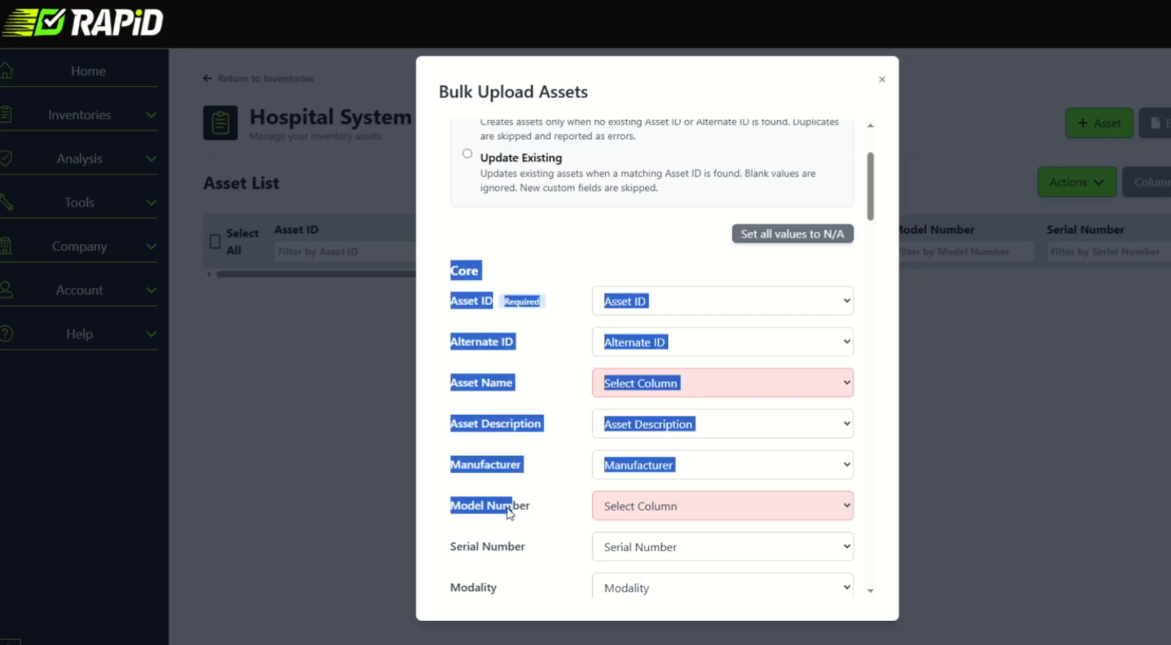
click(473, 311)
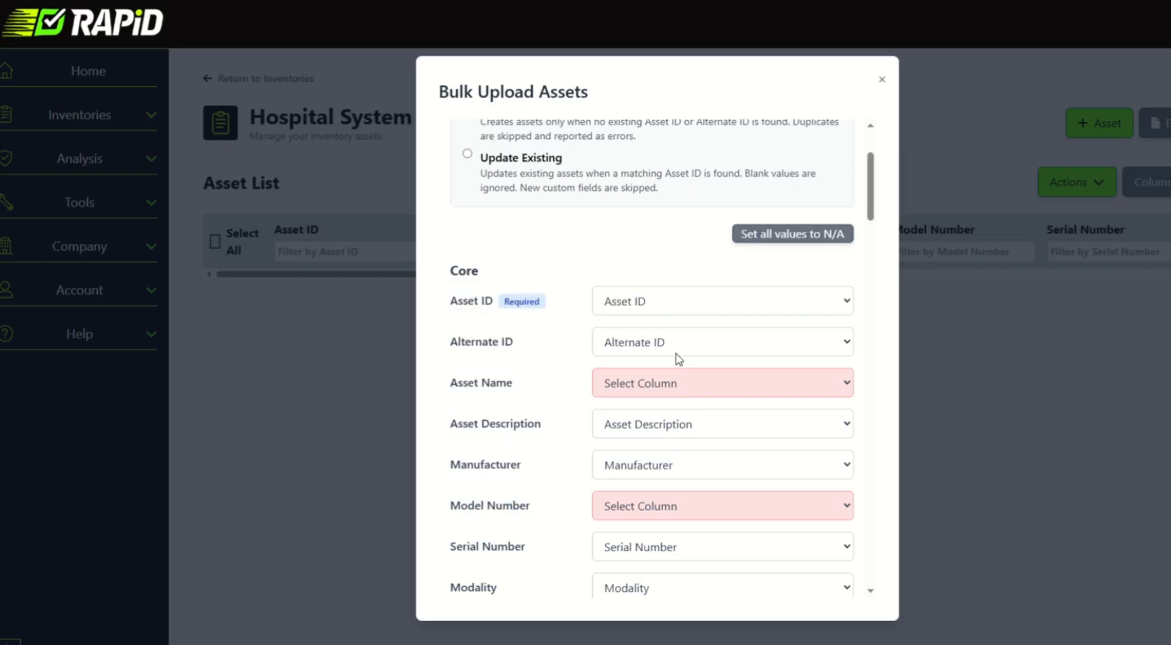
scroll(697, 445, down, 9)
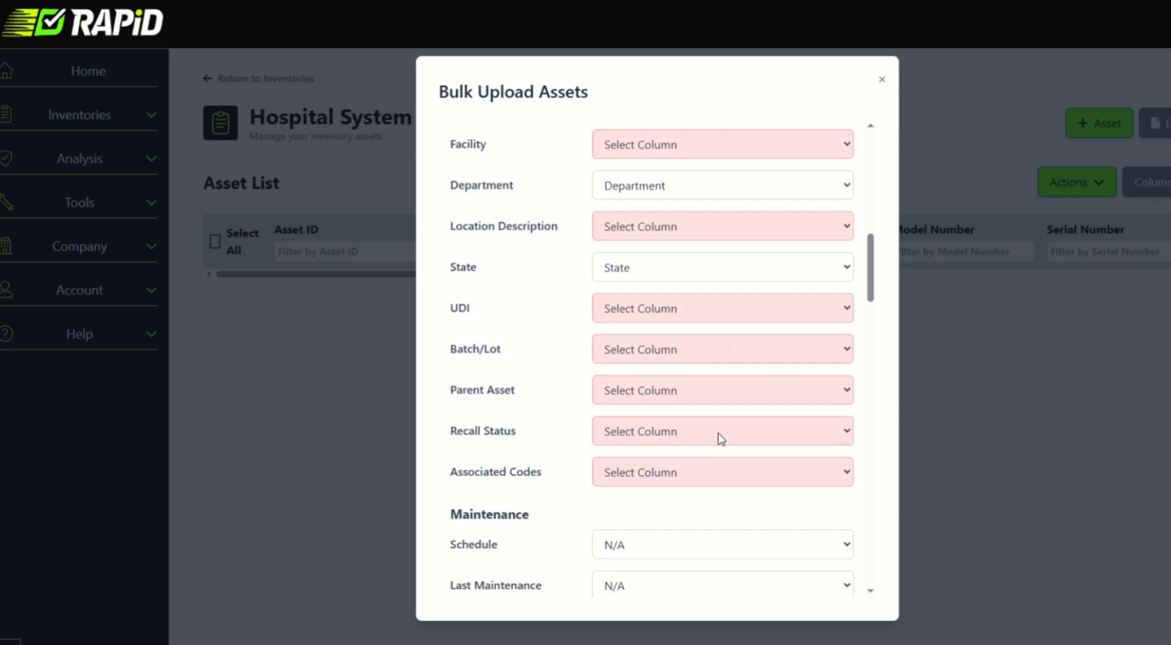
scroll(721, 438, down, 1)
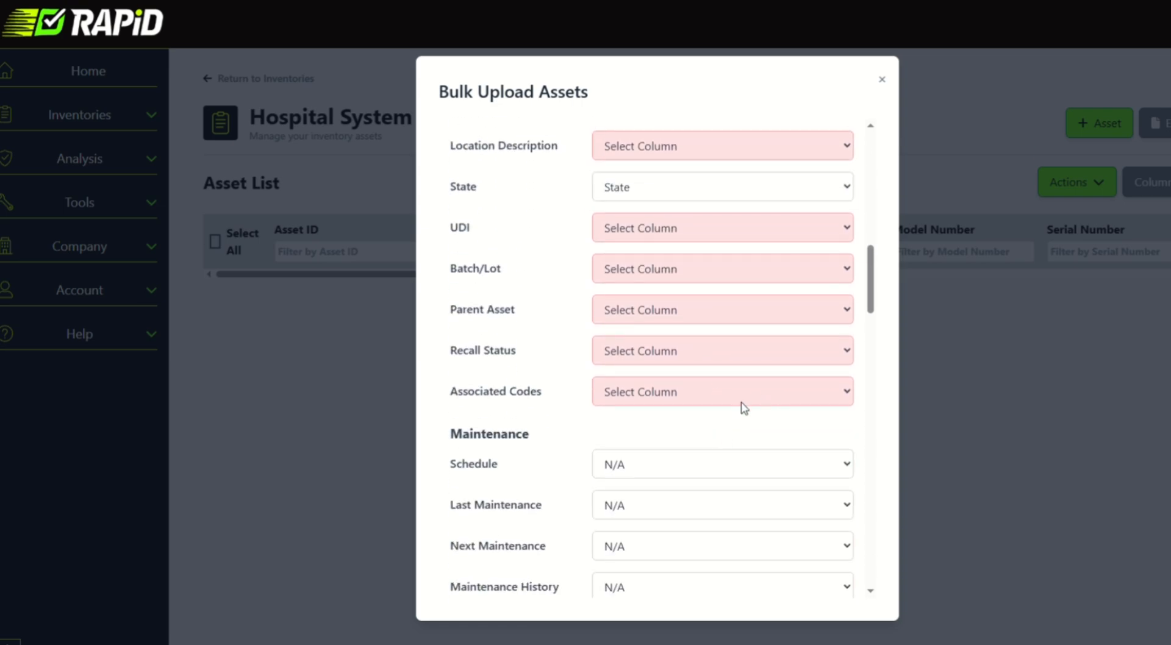
scroll(724, 410, up, 10)
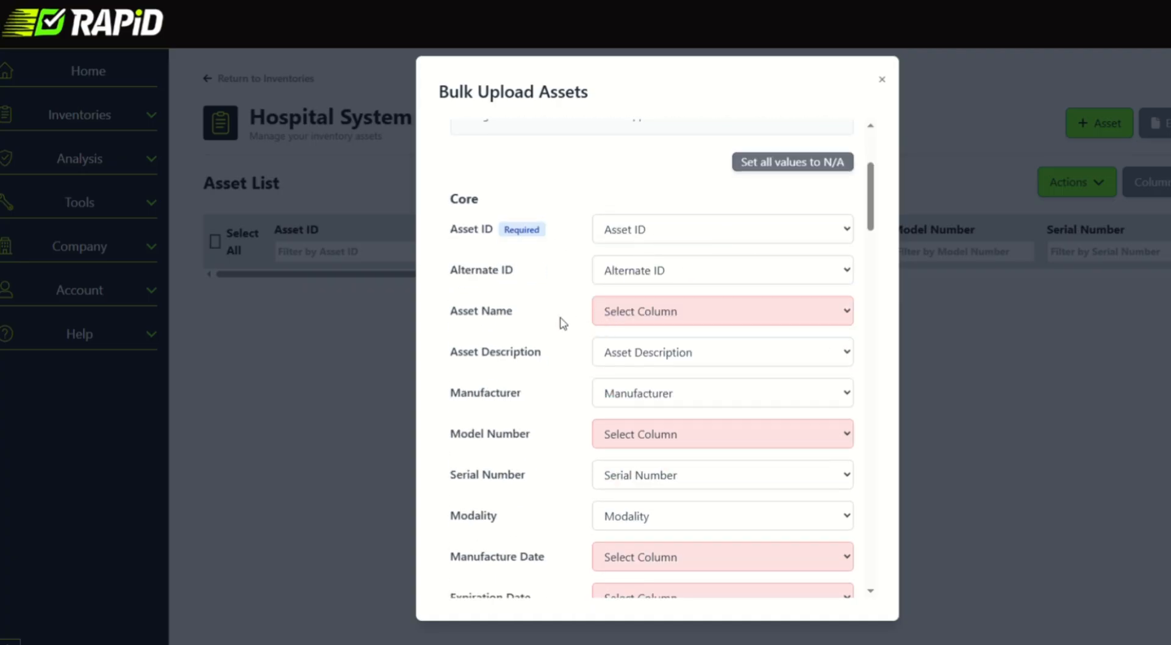
click(653, 324)
click(636, 360)
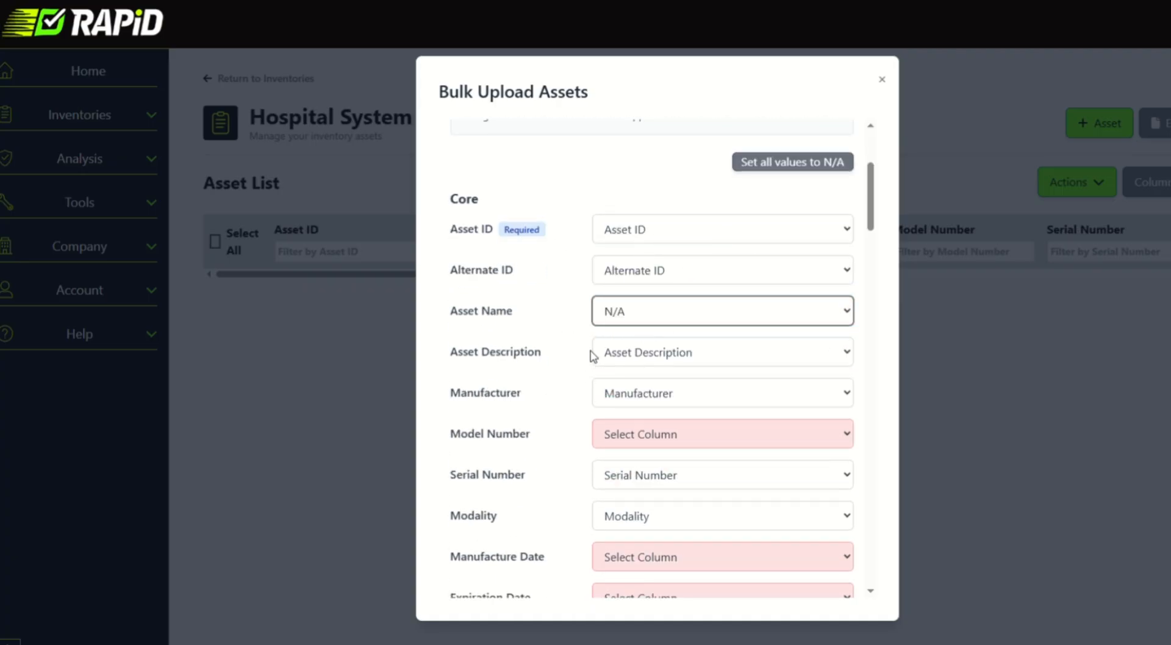
scroll(595, 357, down, 1)
click(673, 364)
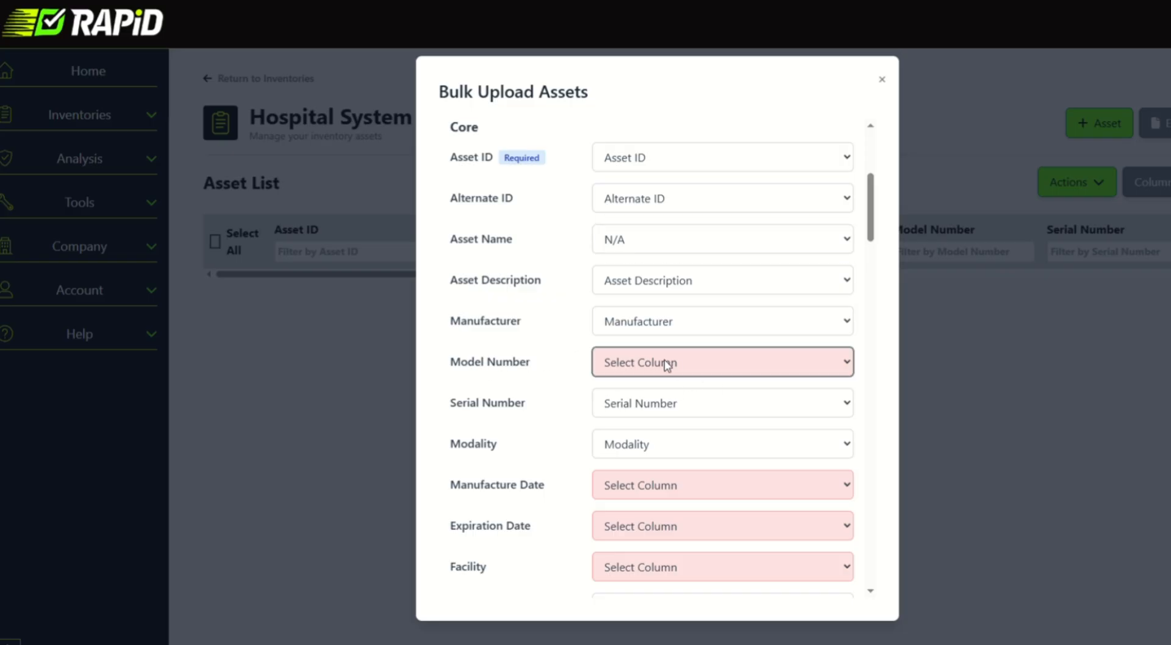
click(663, 255)
scroll(583, 418, down, 1)
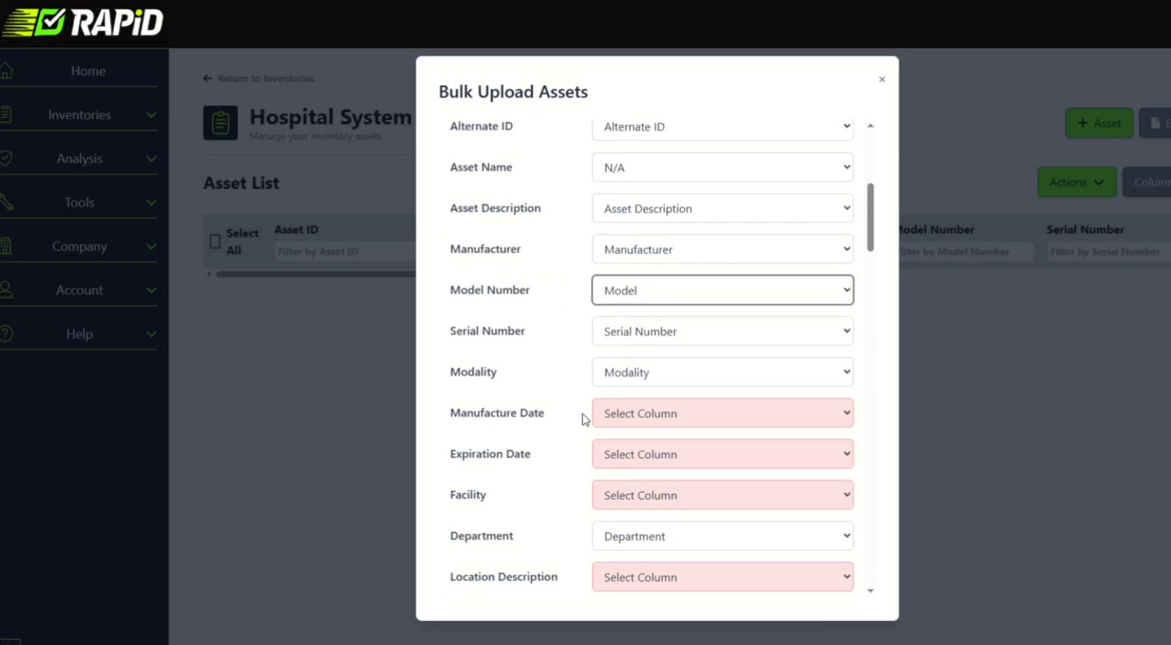
Step: Set the Manufacture Date and Expiration Date mappings to N/A
key(Tab)
key(Tab)
key(Tab)
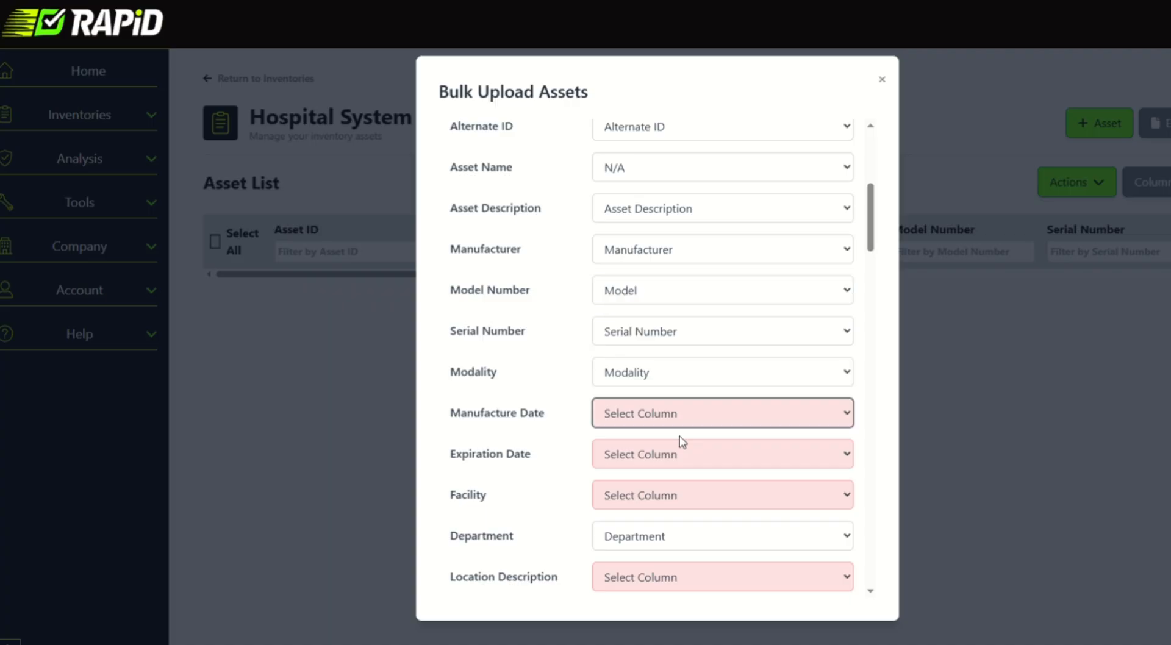
key(n)
key(Tab)
key(n)
key(Tab)
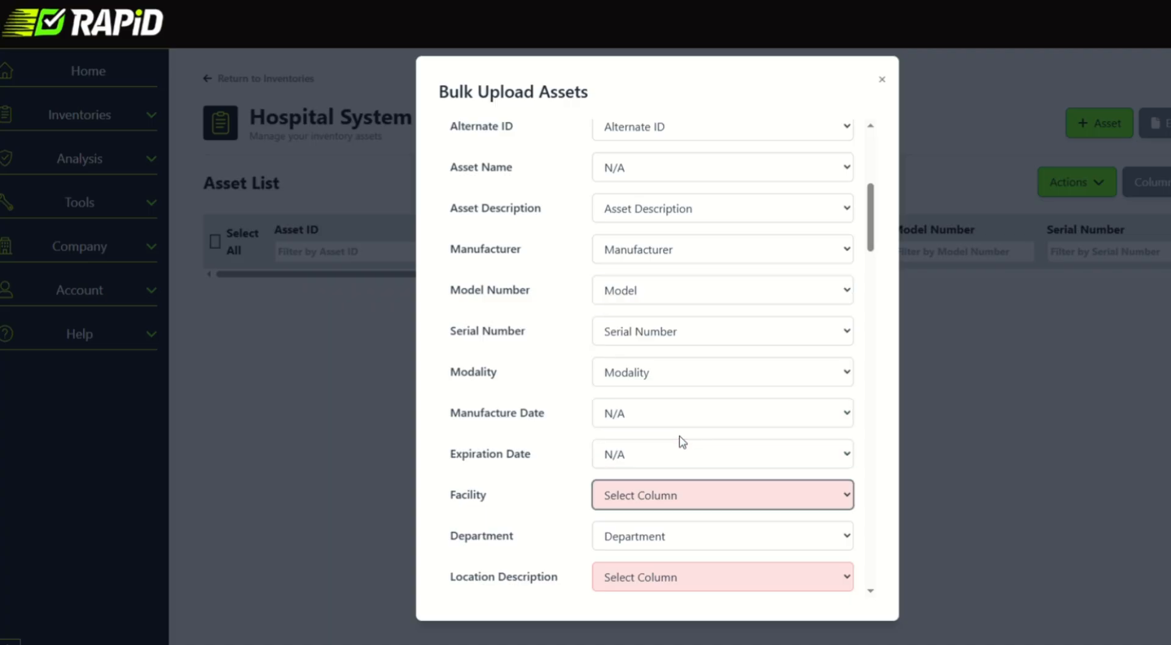
Step: Map Facility to the Location column and set Location Description to N/A
key(l)
key(Tab)
key(Tab)
key(n)
key(Tab)
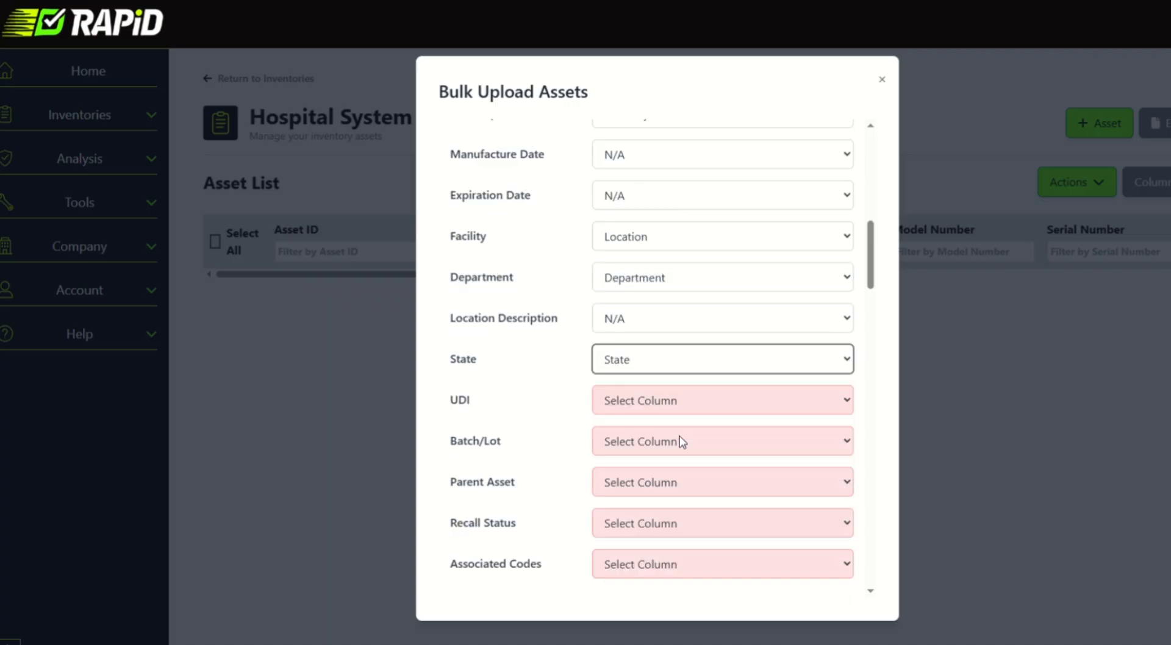
Step: Set UDI, Batch/Lot, Parent Asset and Associated Codes to N/A, and map Recall Status to the Recalls column
key(Tab)
key(n)
key(Tab)
key(n)
key(Tab)
key(n)
key(Tab)
key(r)
key(Tab)
key(n)
key(Tab)
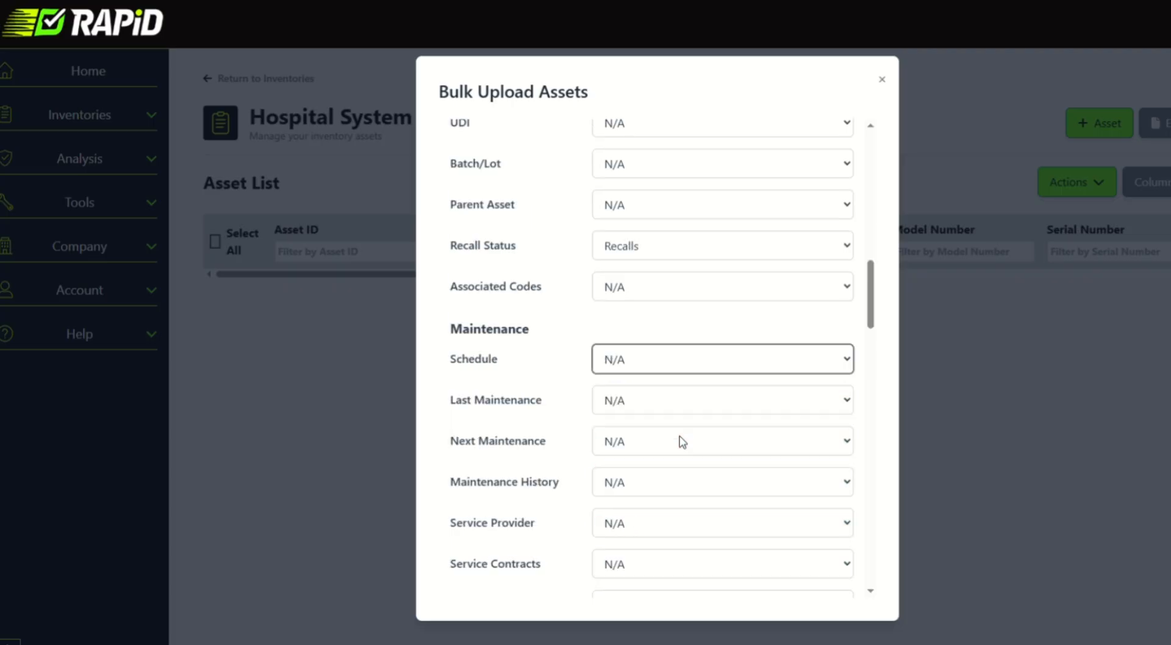
Step: Map Next Maintenance to the Next PM Date column, leaving Schedule and Last Maintenance at N/A
key(Tab)
key(Tab)
key(n)
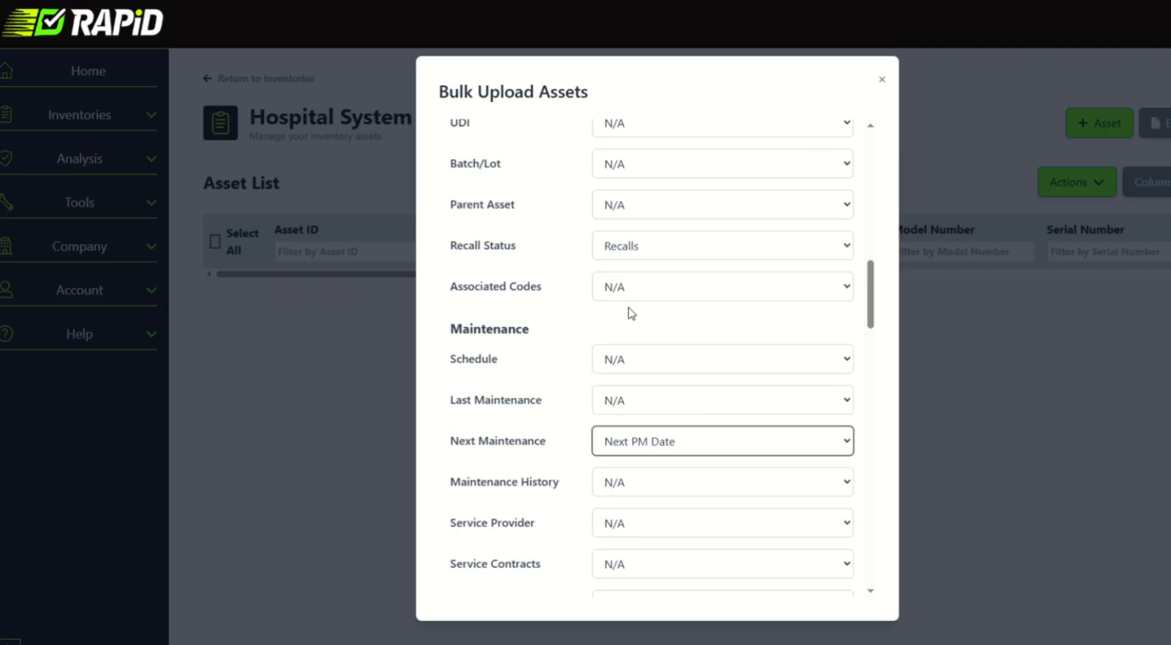
Step: Check the mapping and upload mode, run the bulk upload with Add New Only, and close the upload window
scroll(632, 313, up, 10)
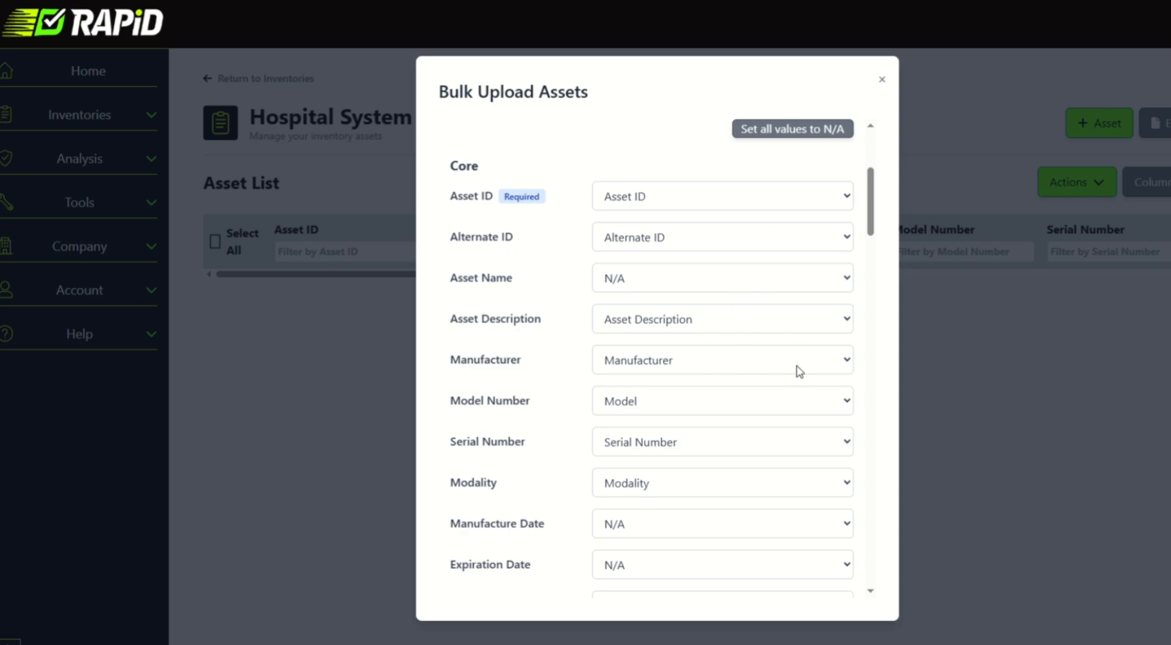
scroll(782, 356, up, 5)
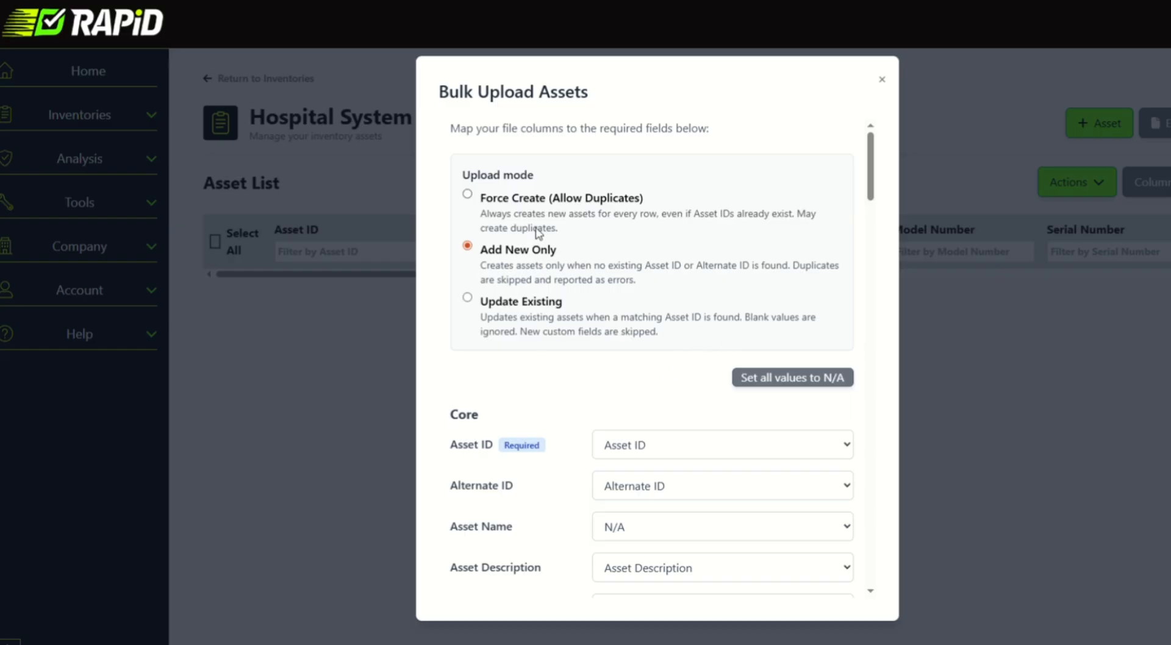
scroll(721, 317, down, 20)
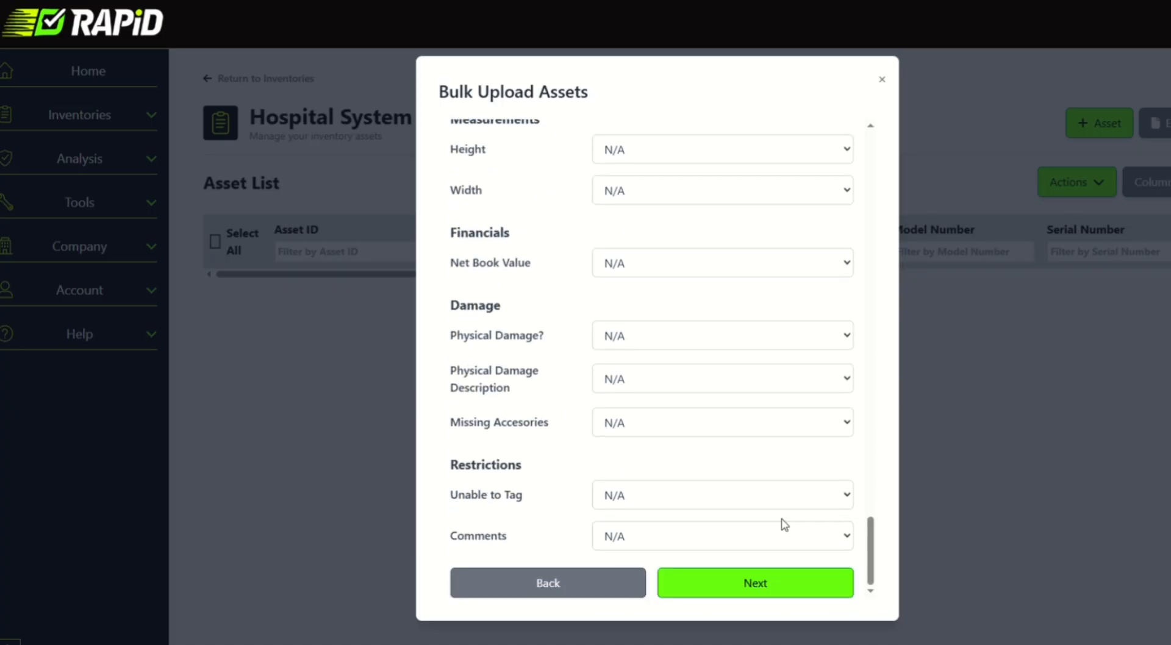
click(767, 585)
click(759, 438)
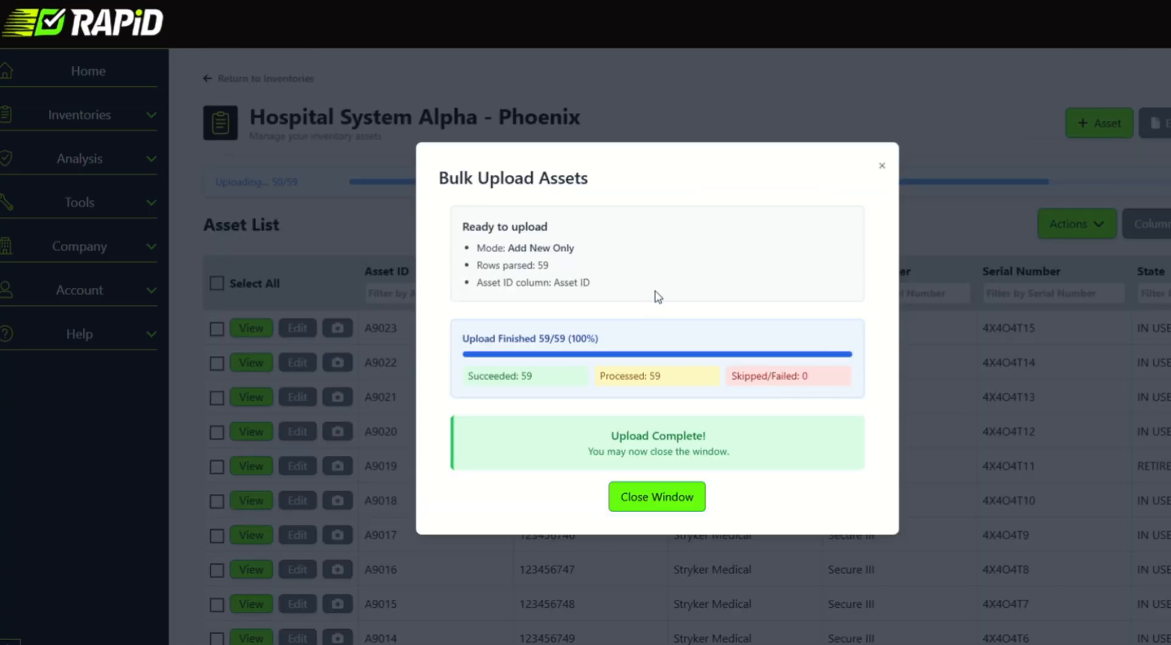
click(667, 497)
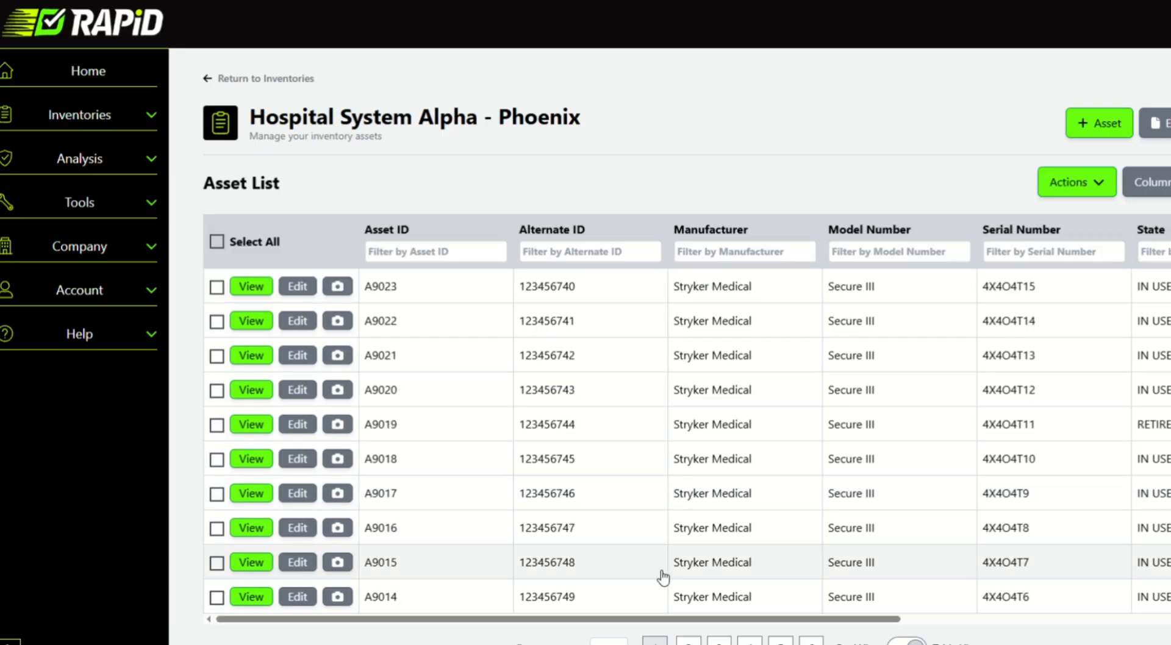
Step: Open the details of asset A9023 and review its core information, relationships and maintenance data
drag(650, 619, 622, 619)
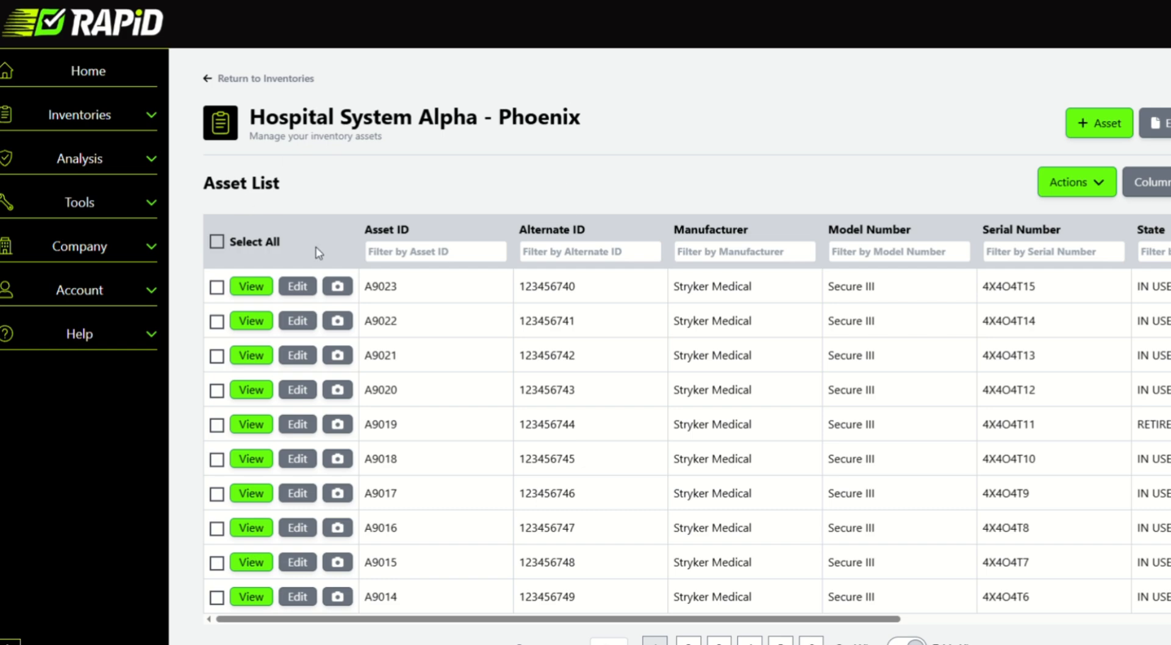
click(251, 286)
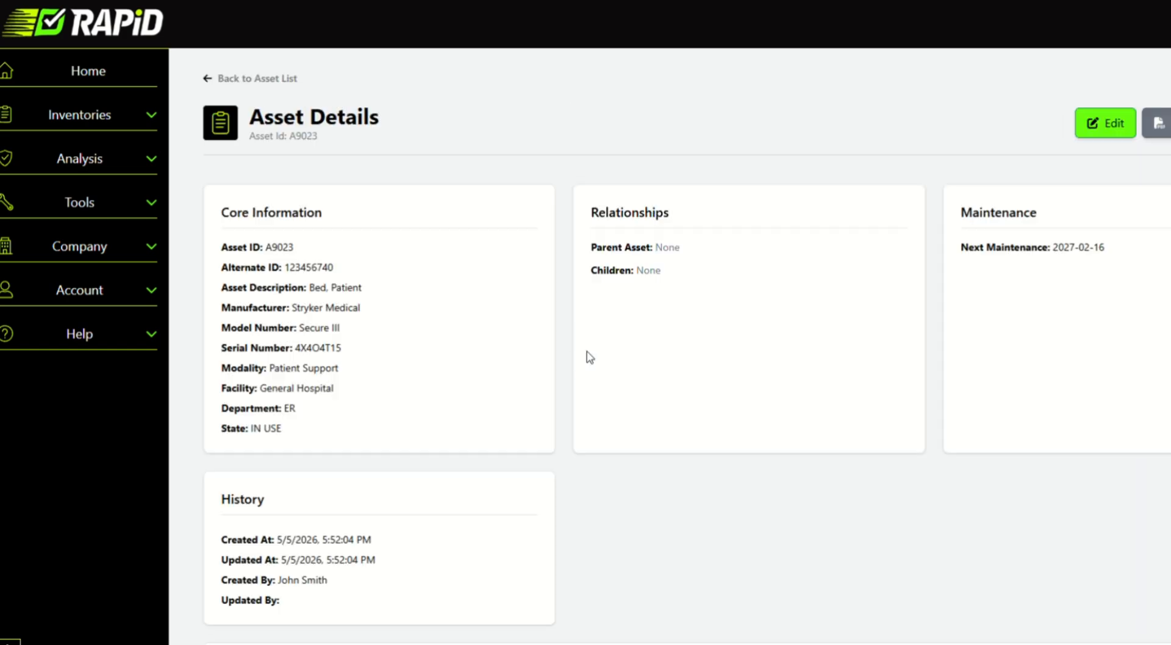
drag(282, 430, 237, 212)
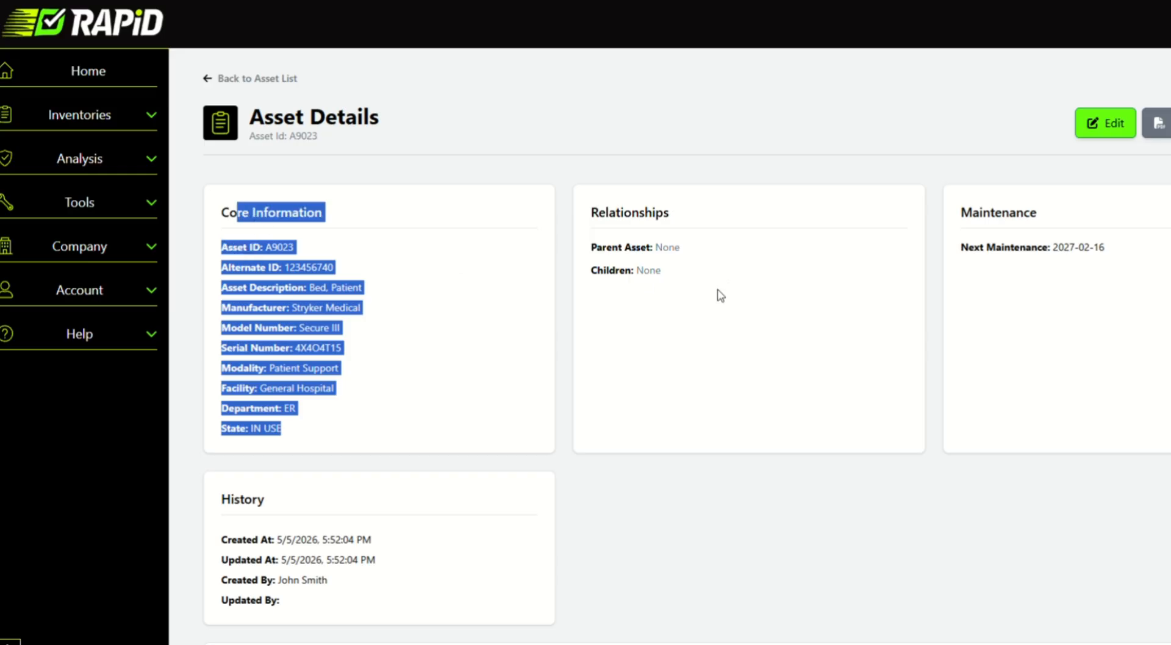
drag(721, 287, 607, 213)
drag(1164, 263, 961, 214)
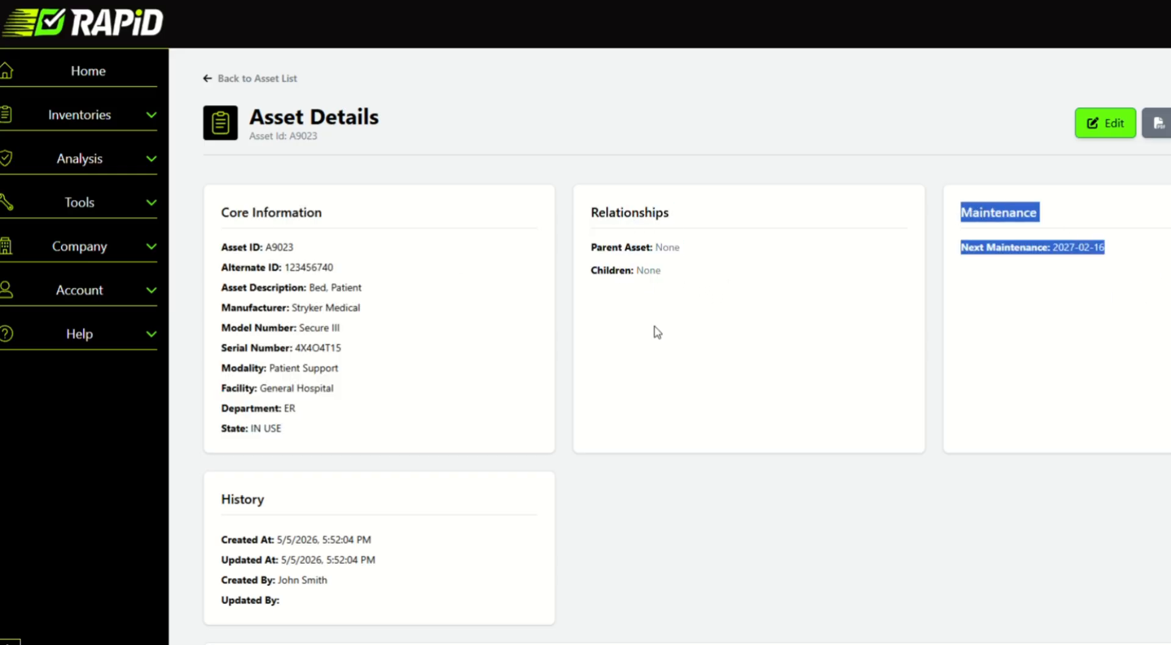
Step: Review the History and Change History sections of asset A9023's details
scroll(657, 333, down, 2)
drag(336, 457, 223, 351)
scroll(403, 500, down, 4)
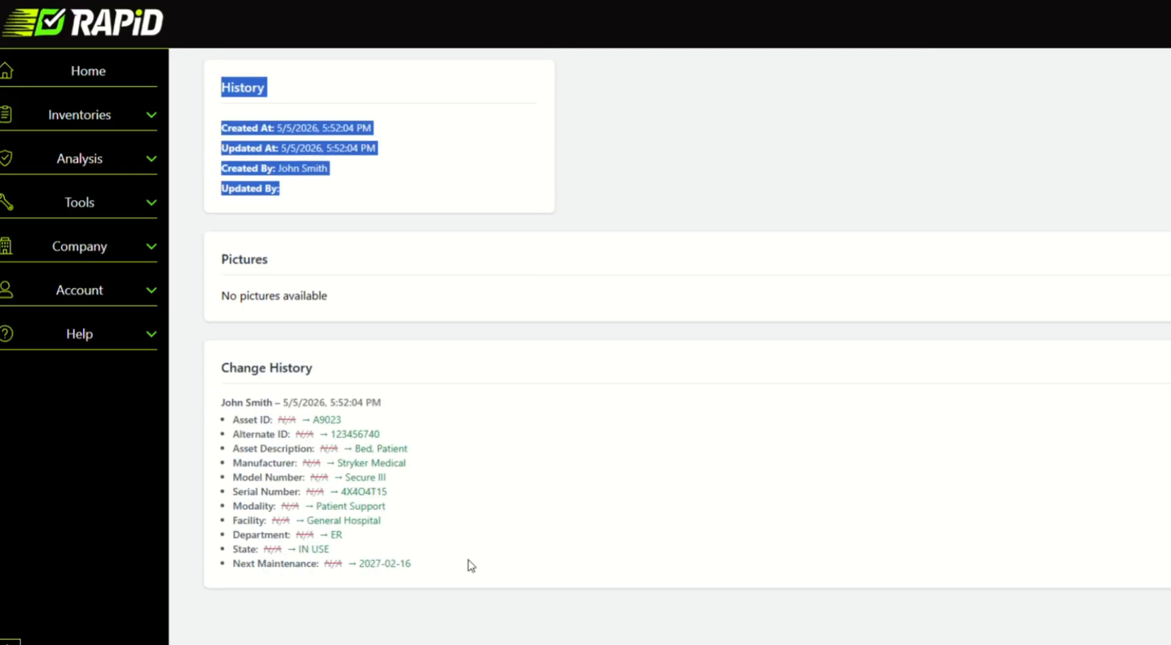
drag(471, 566, 255, 368)
scroll(842, 332, up, 5)
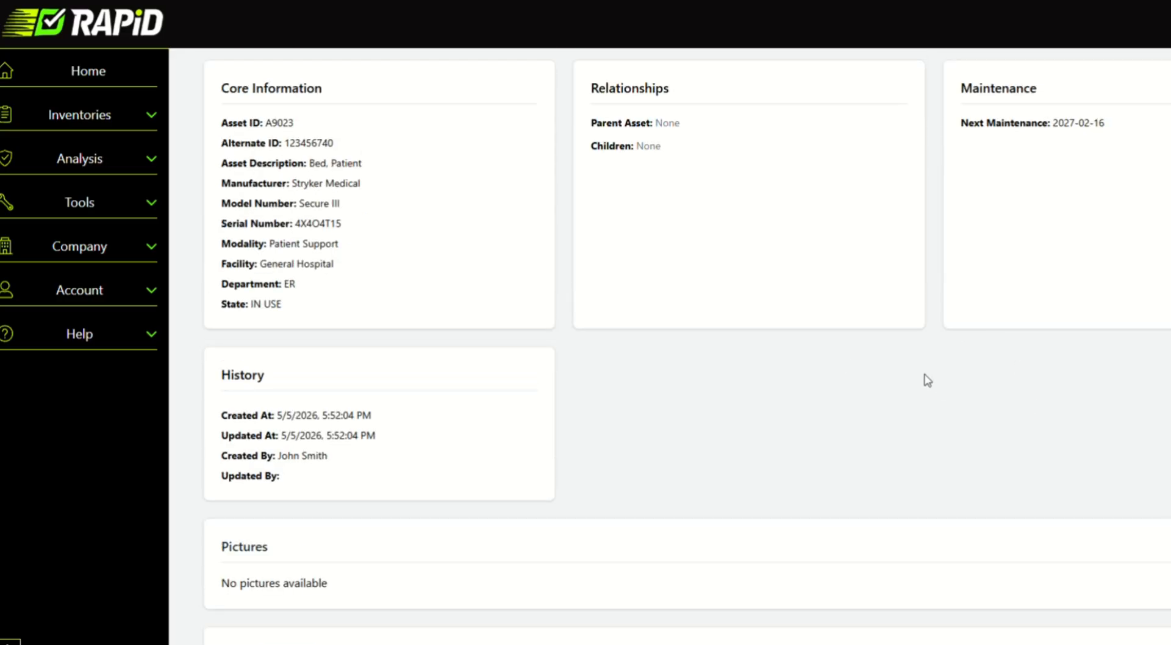
Step: Add a picture of the scanner room to asset A9023 without a note, save it, and view the saved picture
scroll(927, 381, down, 3)
click(1005, 322)
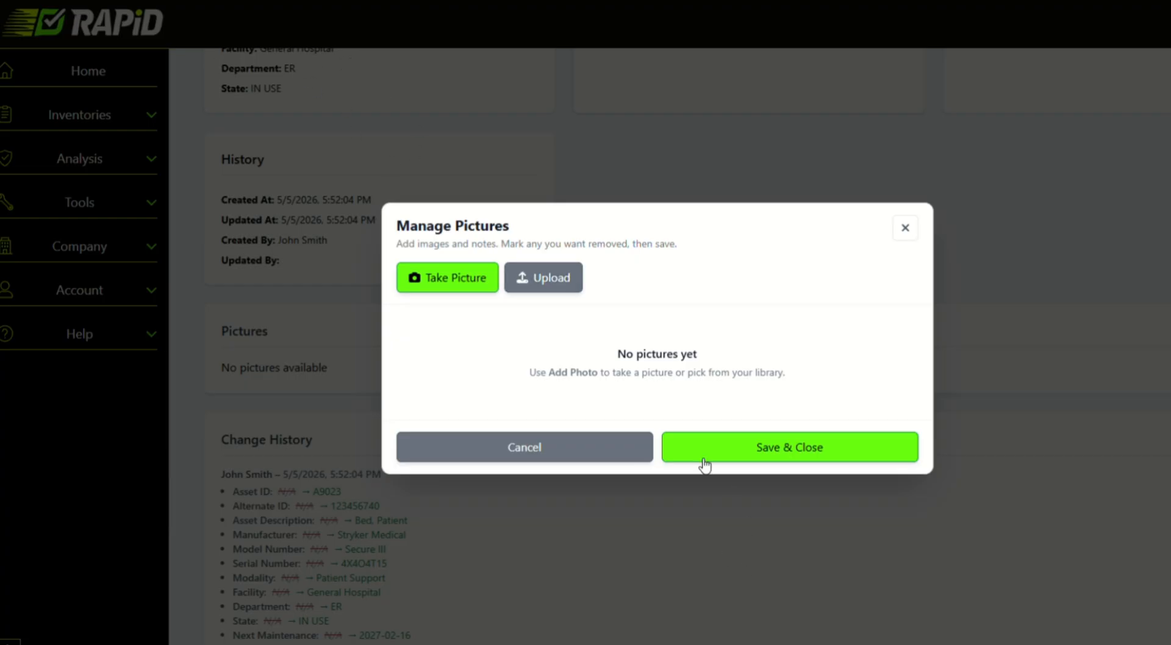
click(635, 287)
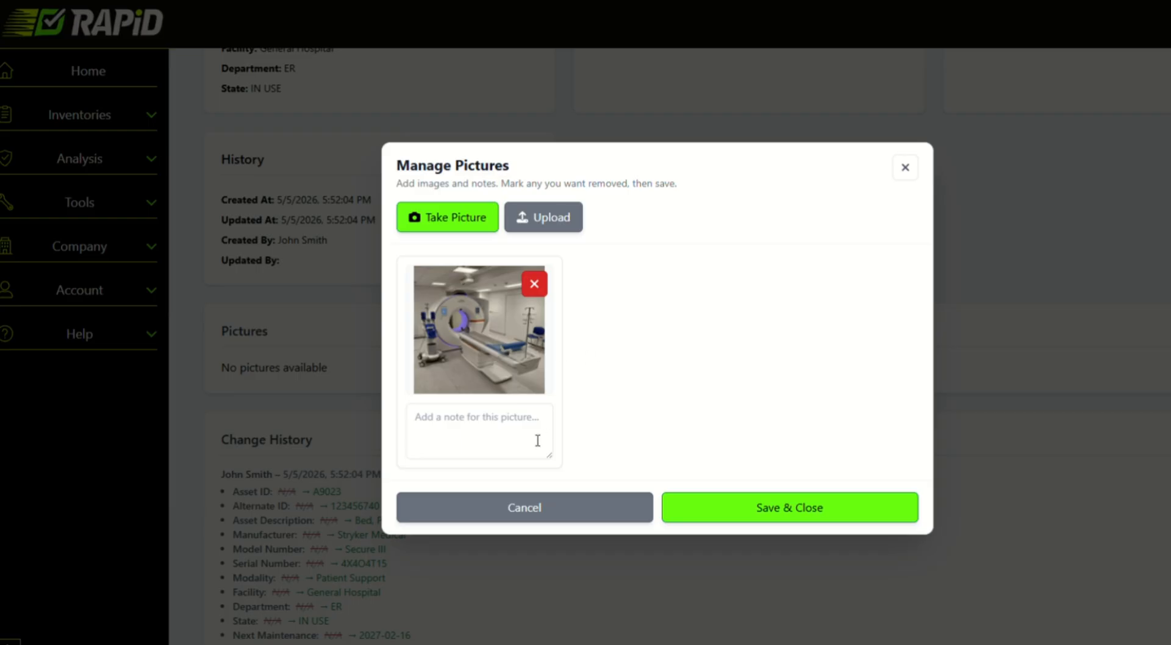
click(762, 515)
scroll(568, 332, down, 1)
scroll(568, 329, down, 4)
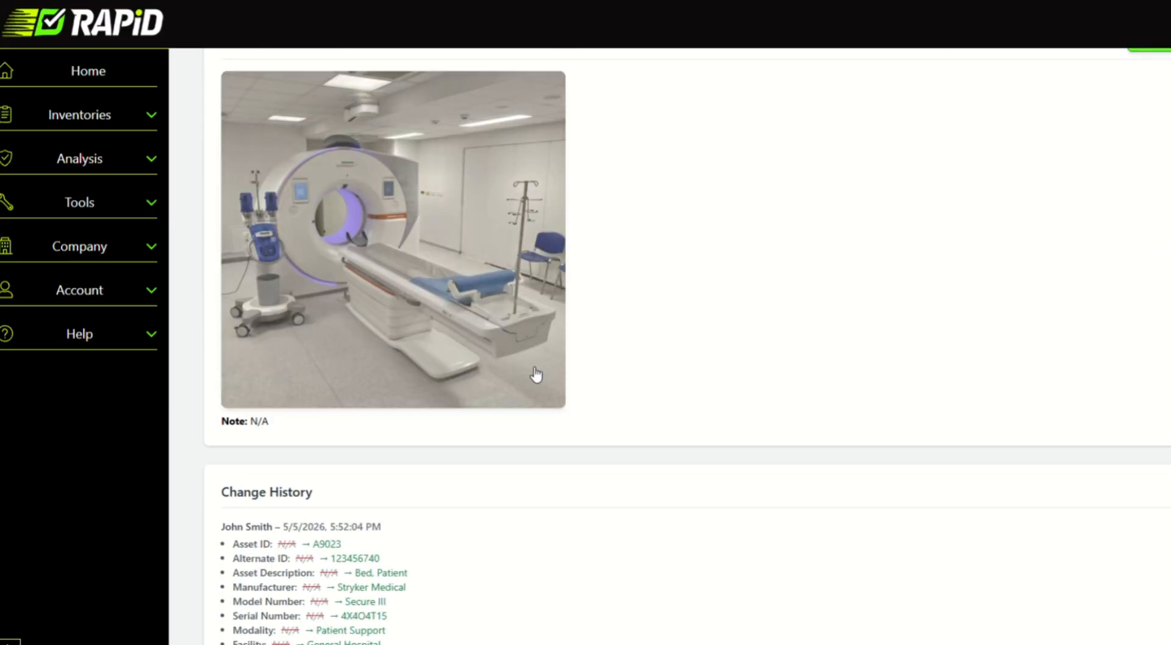
Step: Return to the asset list, open asset A9023 for editing, review its field categories and core fields, and cancel without saving
scroll(701, 386, up, 10)
click(262, 78)
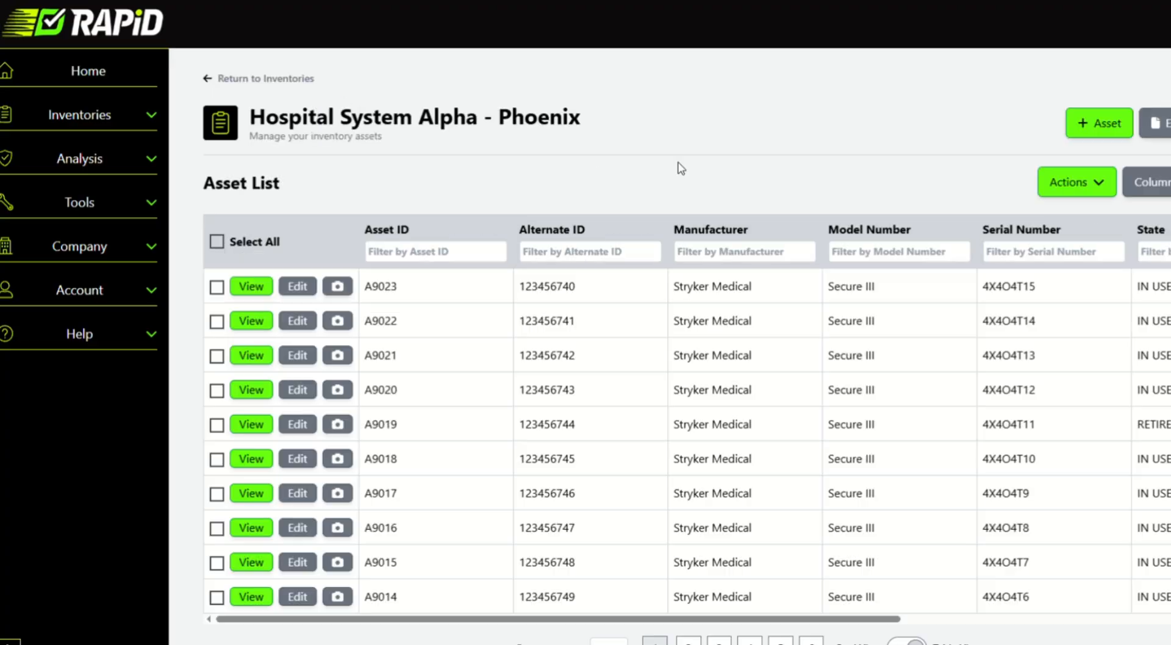
click(297, 286)
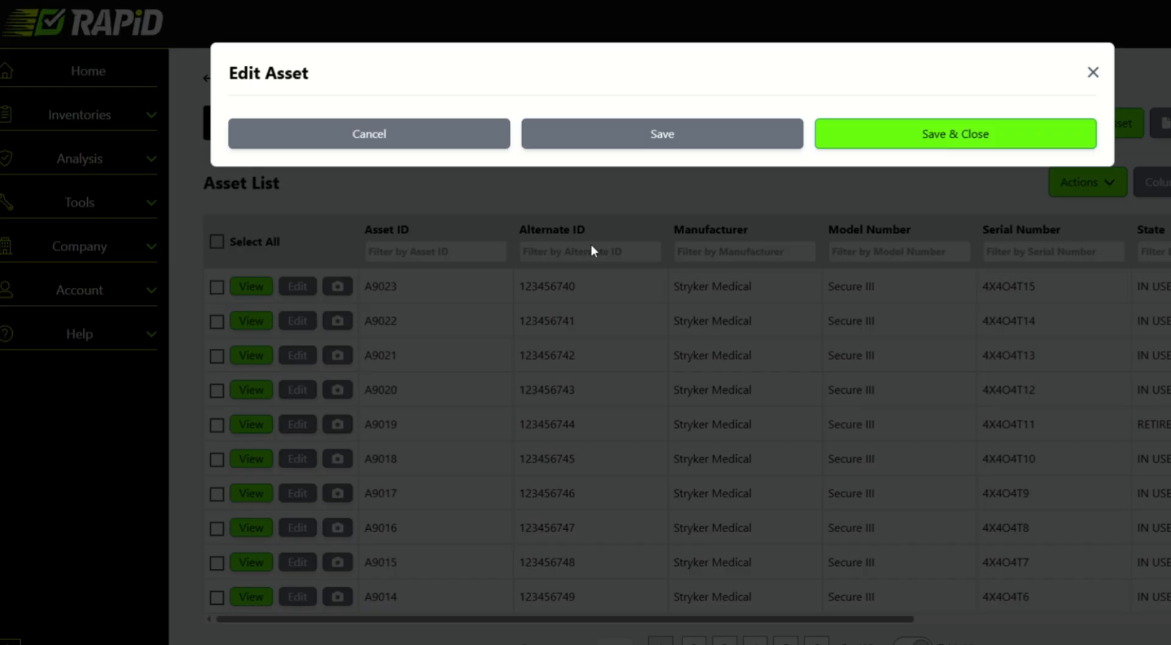
scroll(666, 347, down, 5)
scroll(411, 209, up, 5)
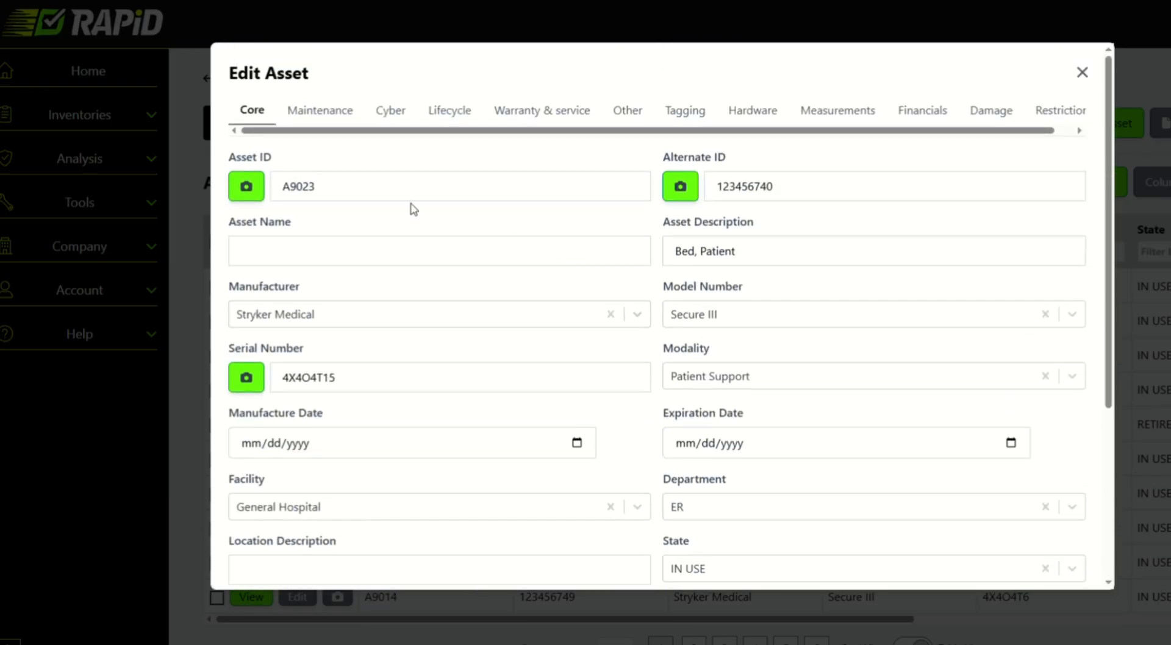
scroll(537, 131, right, 1)
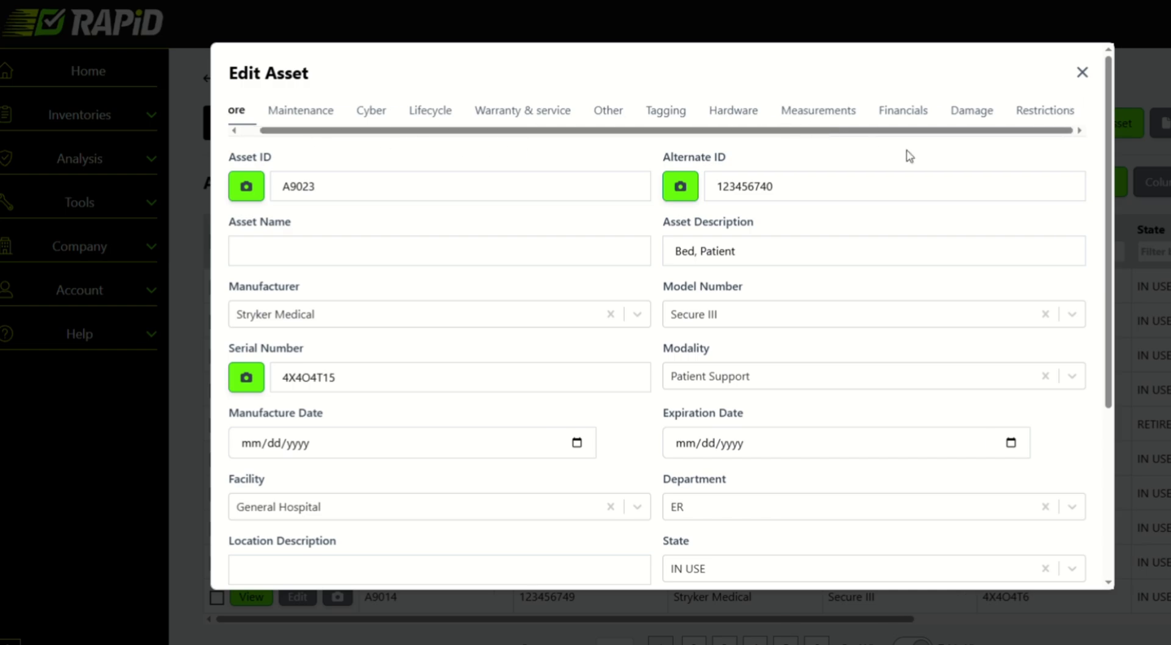
scroll(730, 207, down, 5)
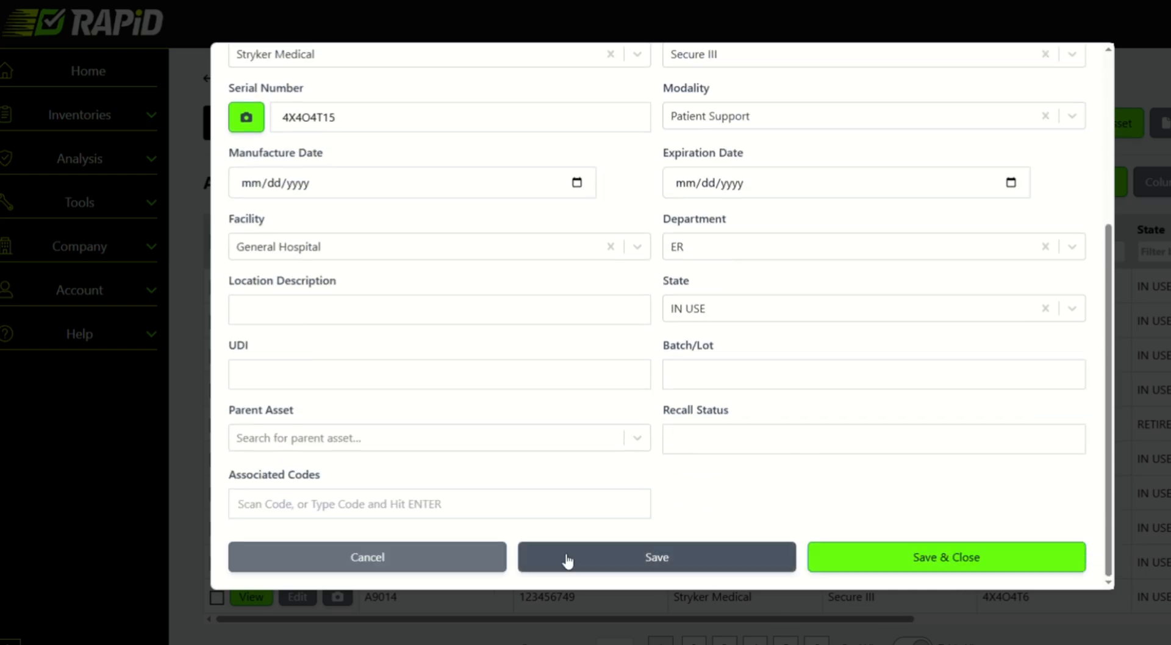
click(427, 559)
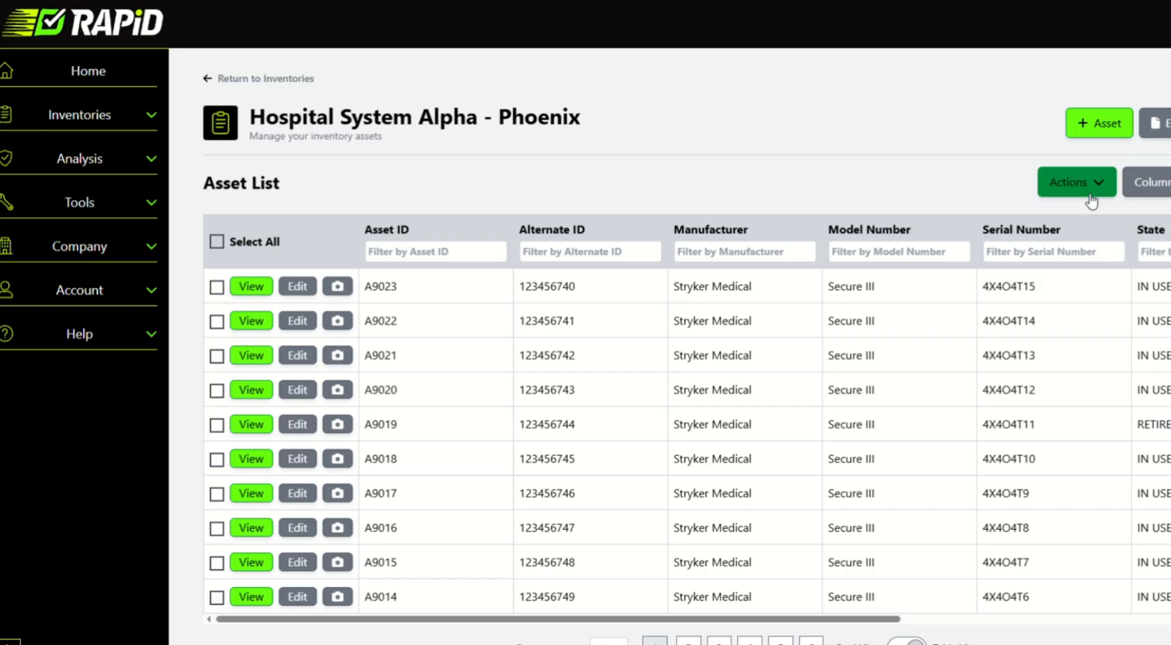
Step: Review the actions available for the Hospital System Alpha - Phoenix asset list
click(1077, 181)
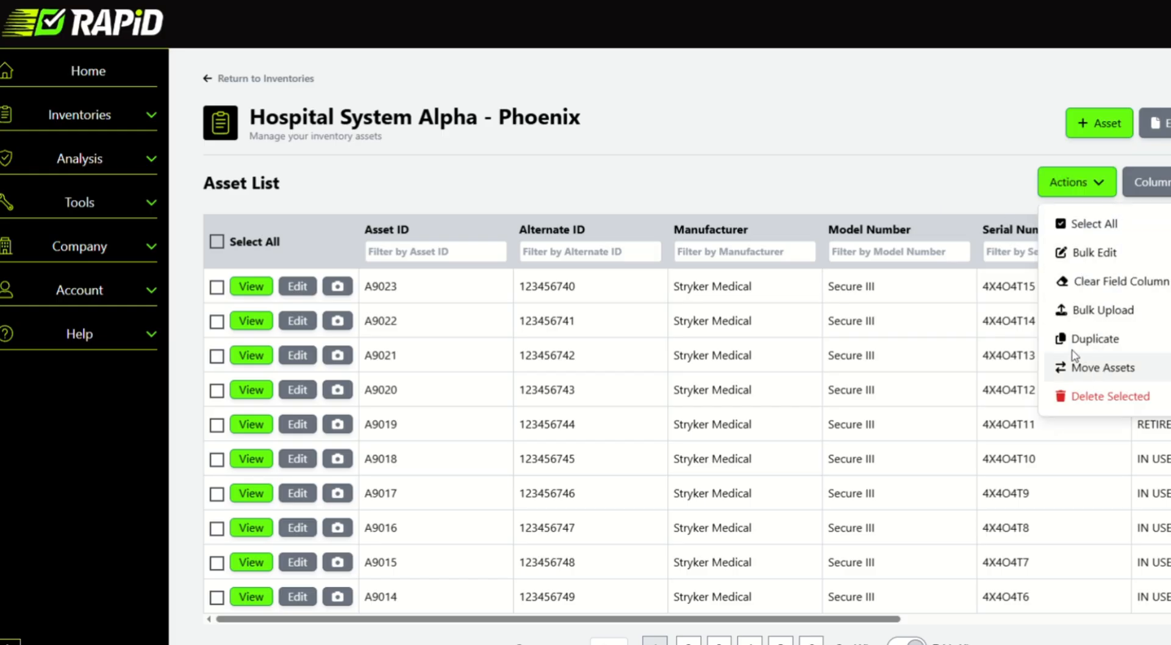
click(820, 195)
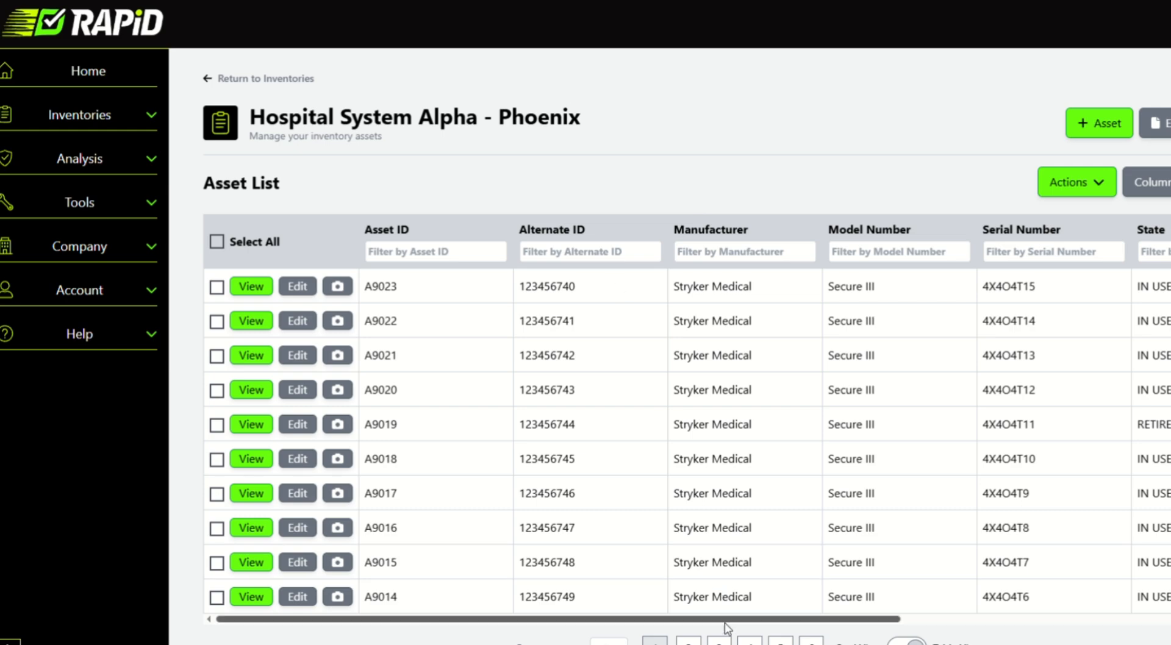
drag(701, 619, 576, 602)
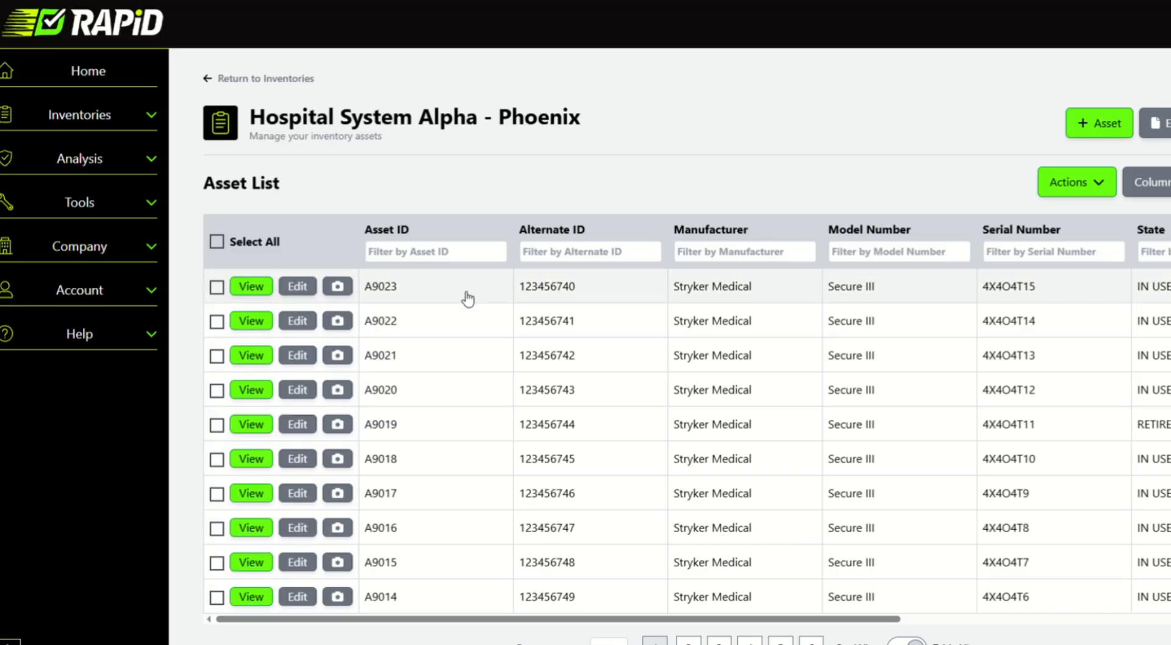
Step: Hide the Location Description, Facility, Manufacturer, Modality and Model Number columns from the asset list
click(1147, 182)
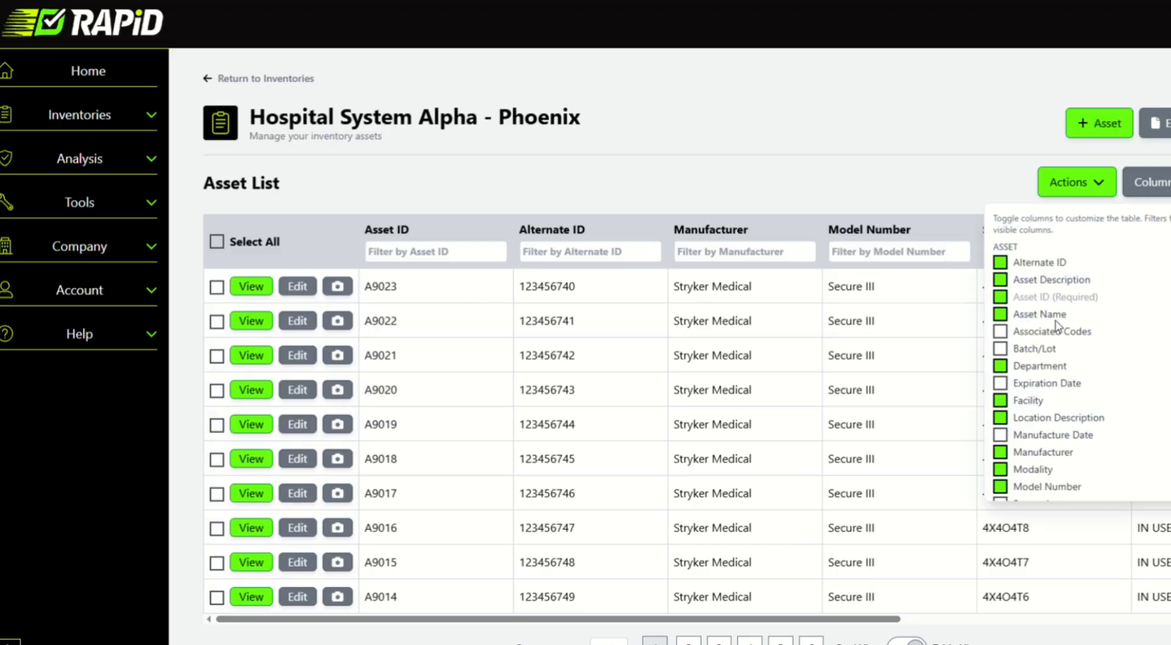
click(1004, 418)
click(1002, 400)
click(1002, 452)
click(1002, 470)
click(1007, 487)
scroll(1092, 342, down, 2)
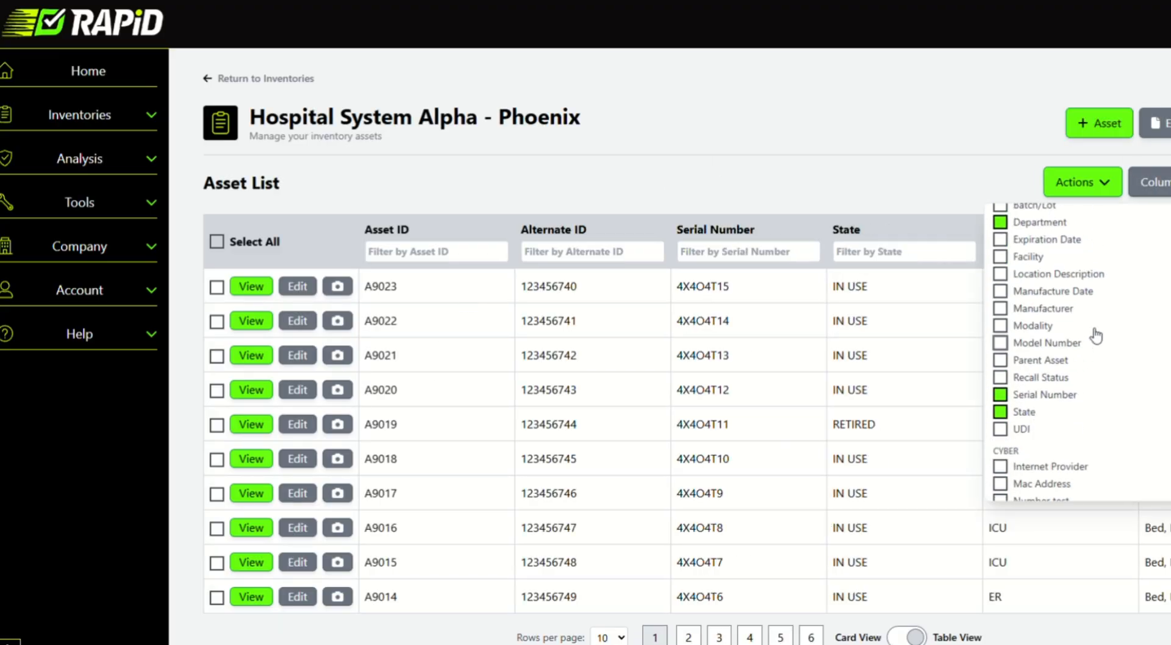
click(928, 181)
Step: Open the asset search, review its Scanner, Camera and Manual options, and close it
click(1169, 182)
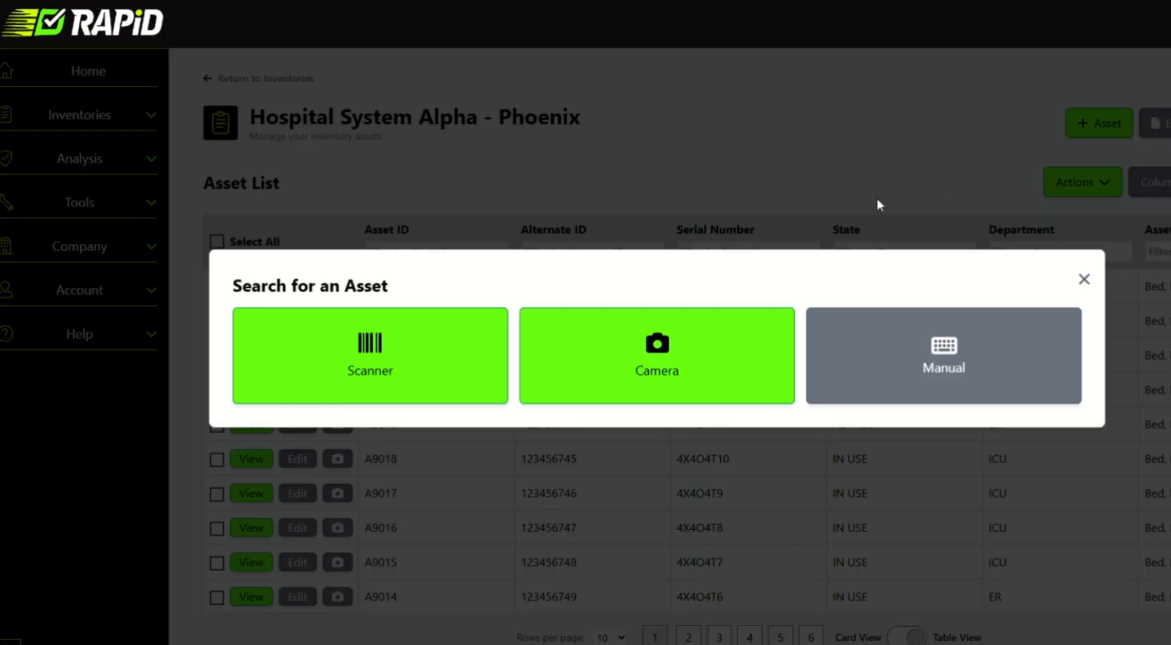
click(1085, 280)
click(1169, 182)
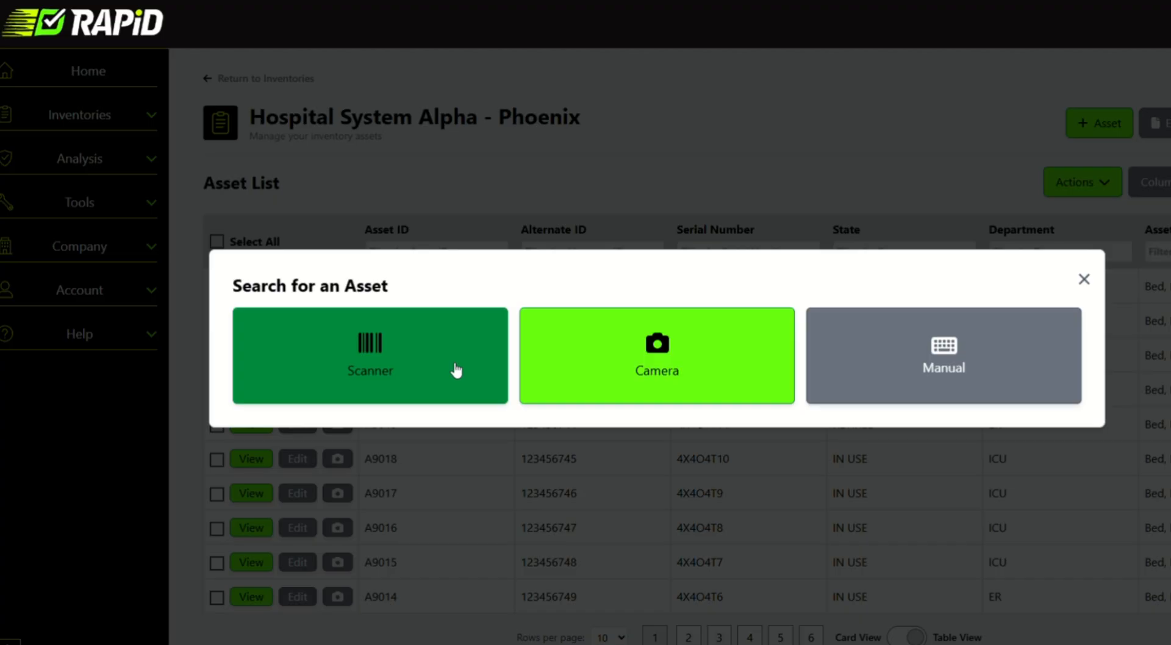
click(1084, 280)
Step: Preview the asset list in the browser's iPhone 14 Pro Max emulation and browse its assets in Card View
scroll(690, 275, down, 2)
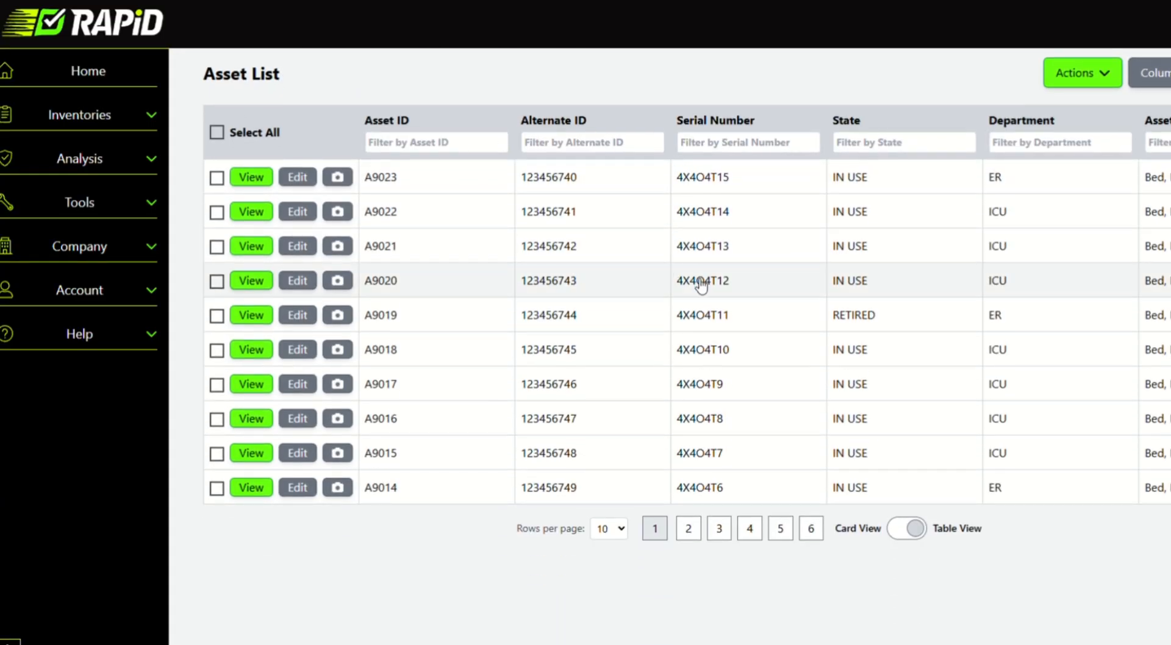
scroll(700, 283, up, 2)
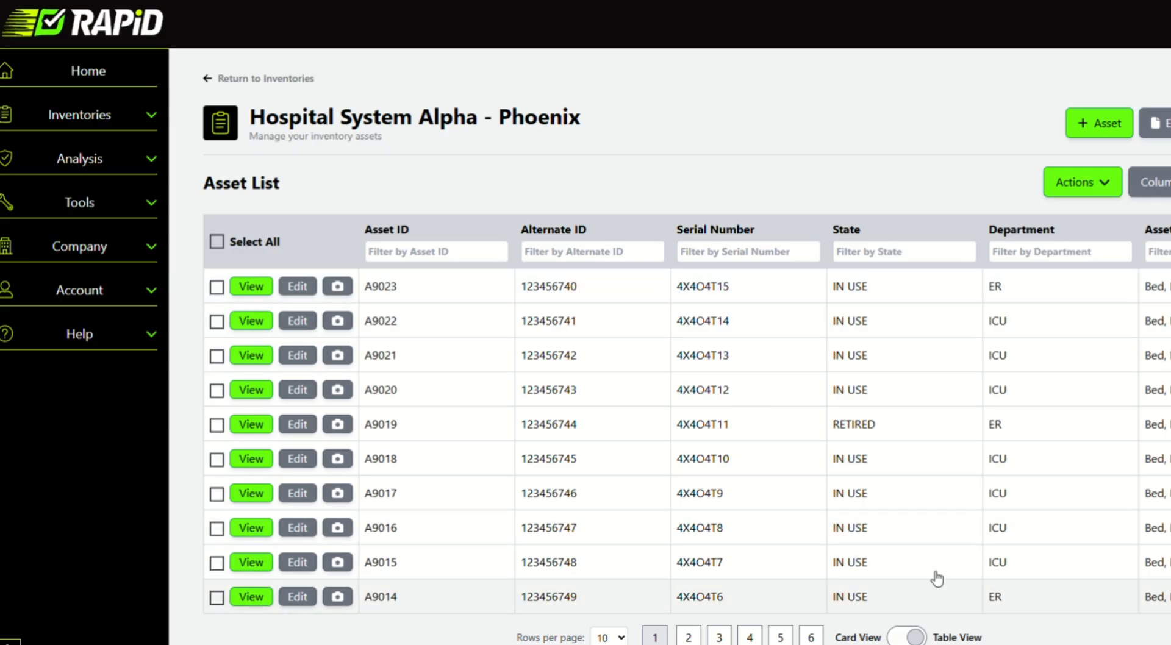
key(ctrl+shift+i)
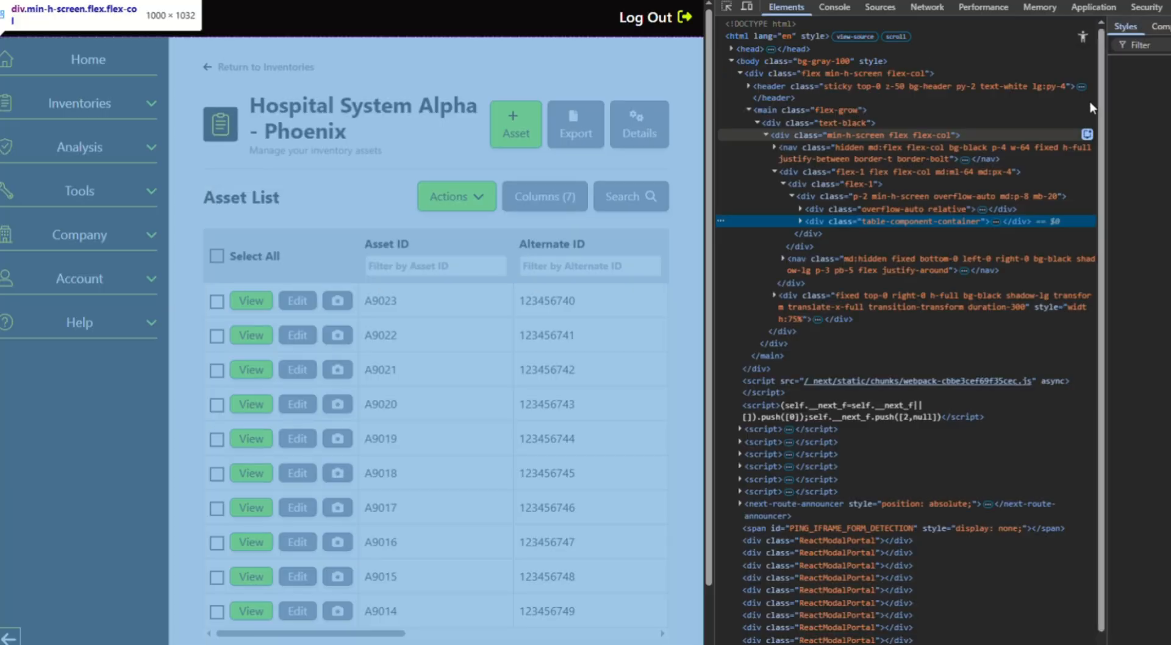
key(ctrl+shift+m)
scroll(365, 366, down, 3)
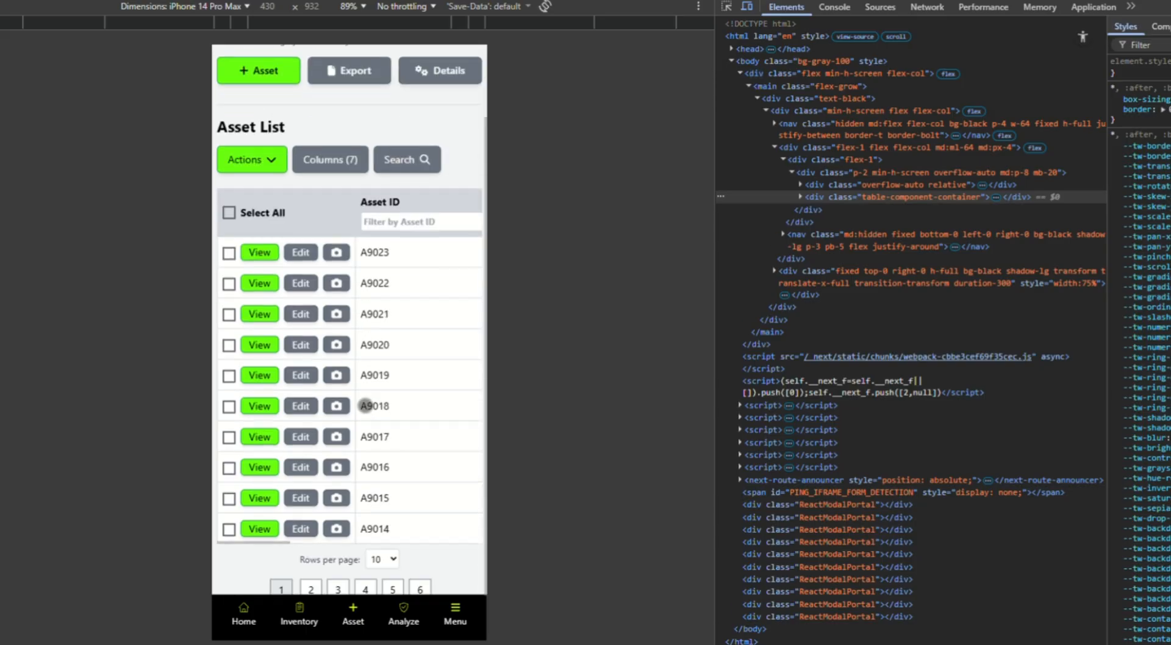
click(352, 576)
scroll(352, 269, down, 20)
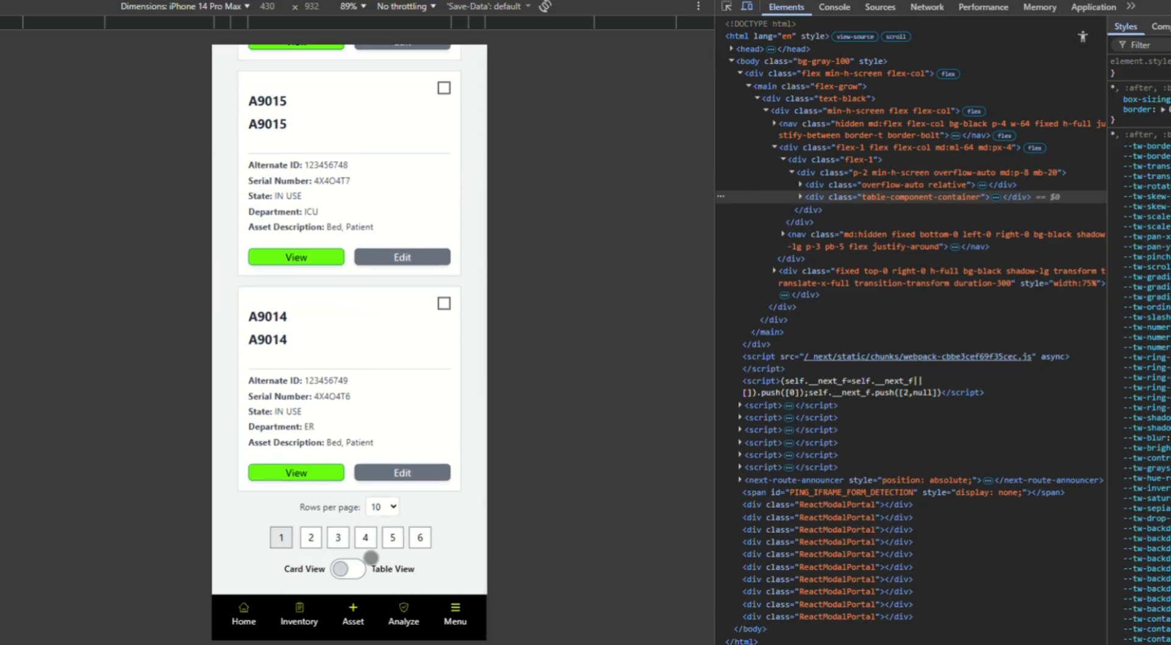
Step: Switch the asset list back to Table View, turn off device emulation, and close the developer tools
click(357, 572)
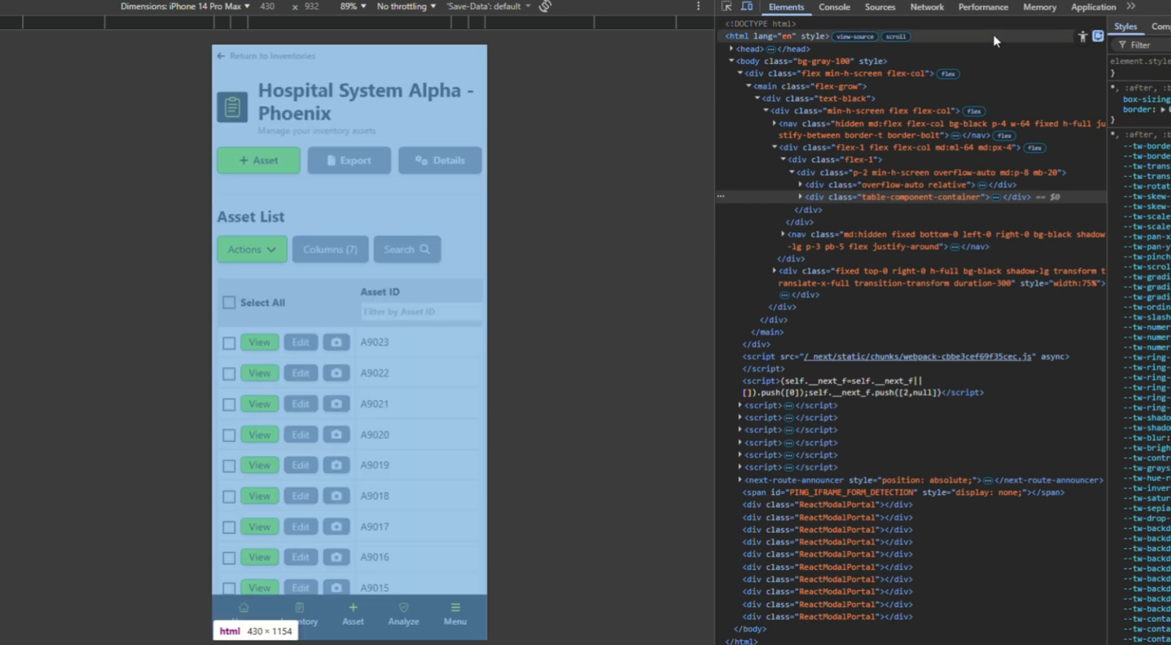
click(747, 7)
key(F12)
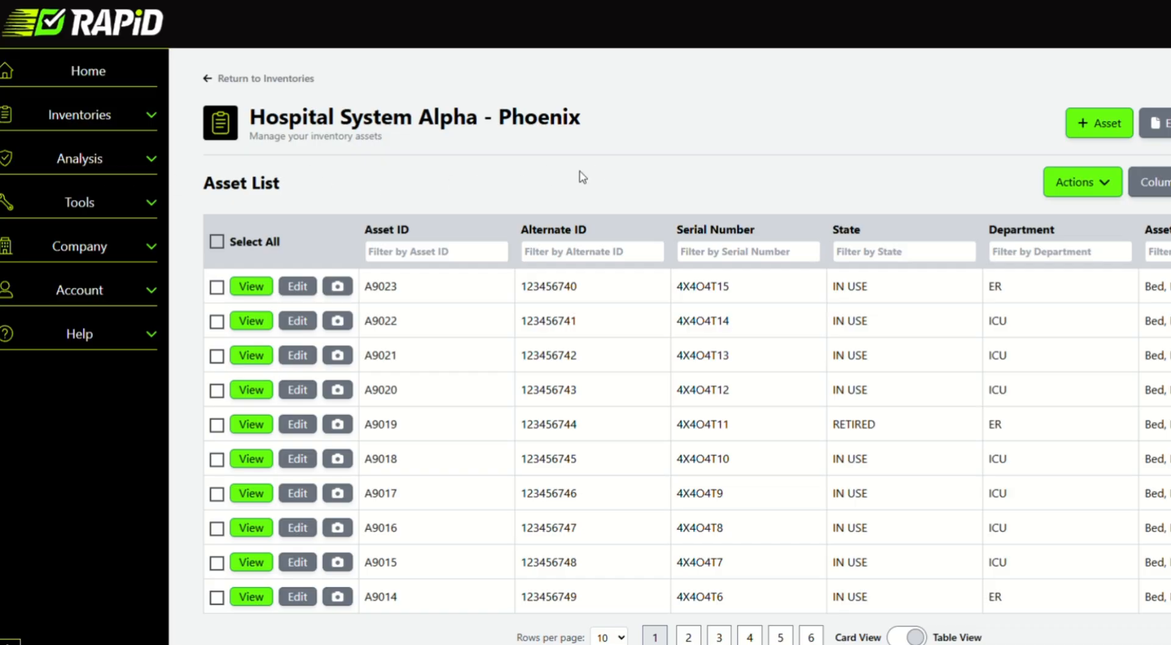
Step: Start a new analysis and name it Hospital System Alpha - Phoenix Analysis
click(91, 161)
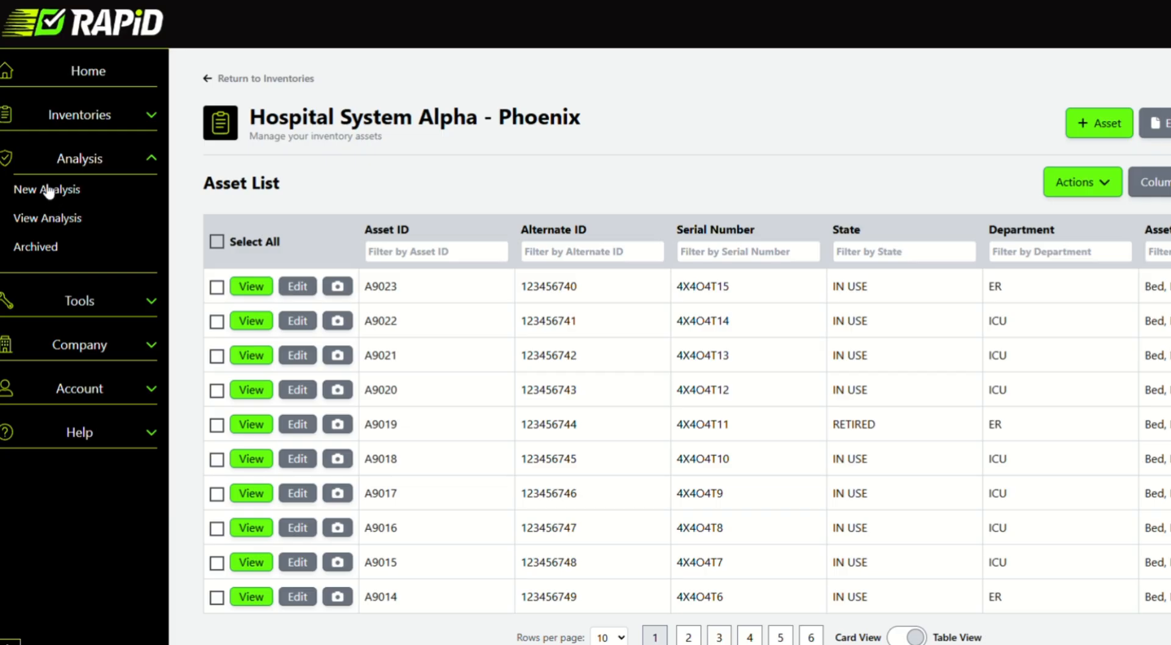
click(46, 189)
click(403, 202)
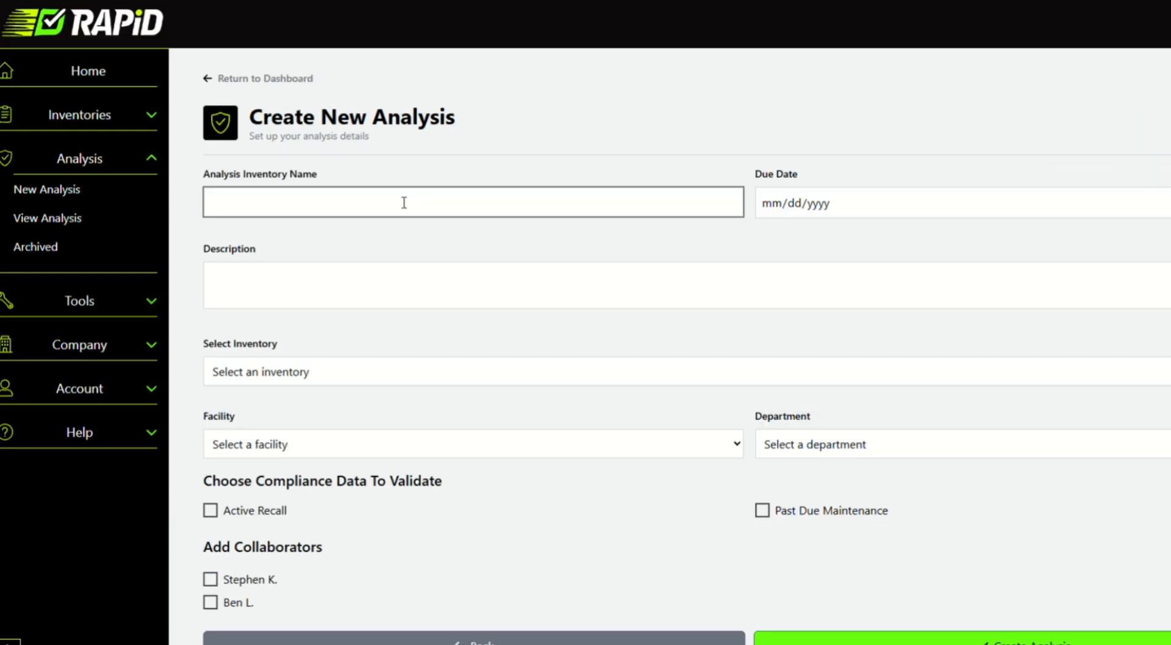
text(Hospital System Alph)
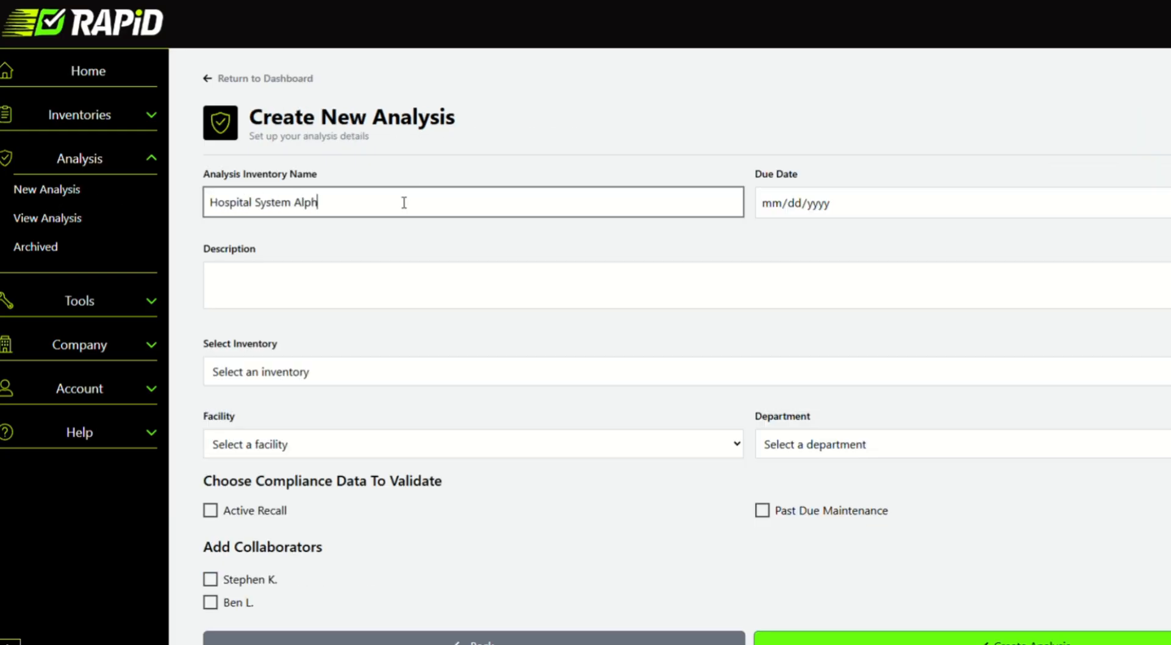
text(a - Phoenix Analysis)
Step: Choose Hospital System Alpha - Phoenix as the inventory for the analysis
scroll(498, 341, down, 2)
click(301, 269)
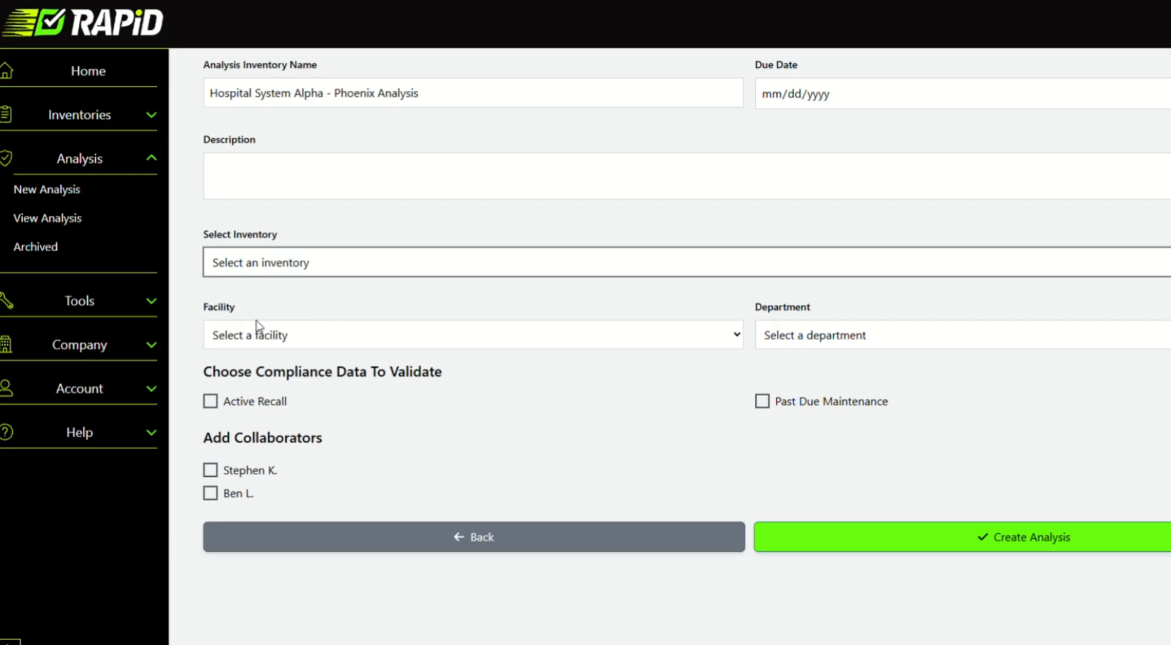
click(311, 205)
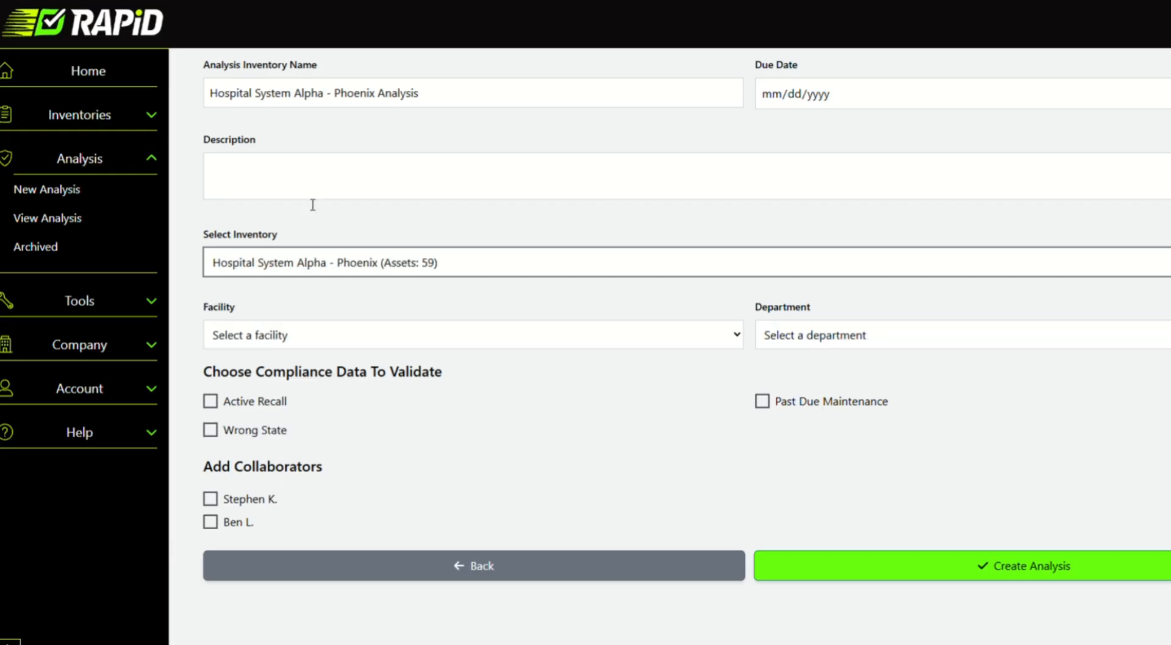
Step: Limit the analysis to the General Hospital facility and the ICU department
click(351, 343)
click(826, 334)
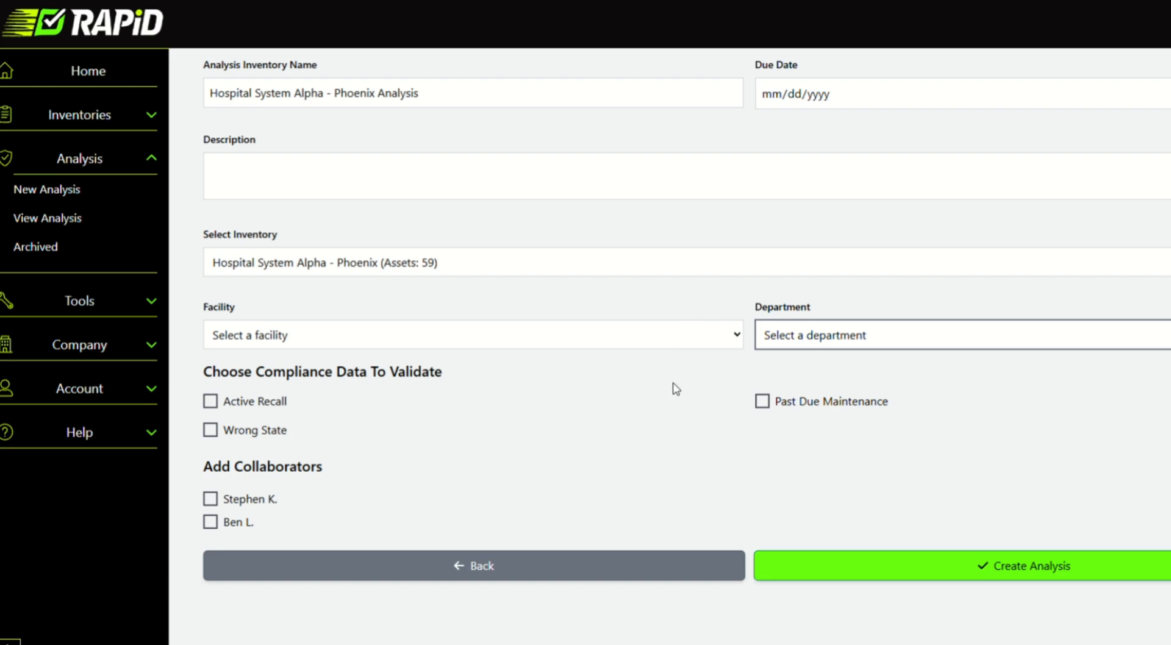
scroll(676, 389, up, 2)
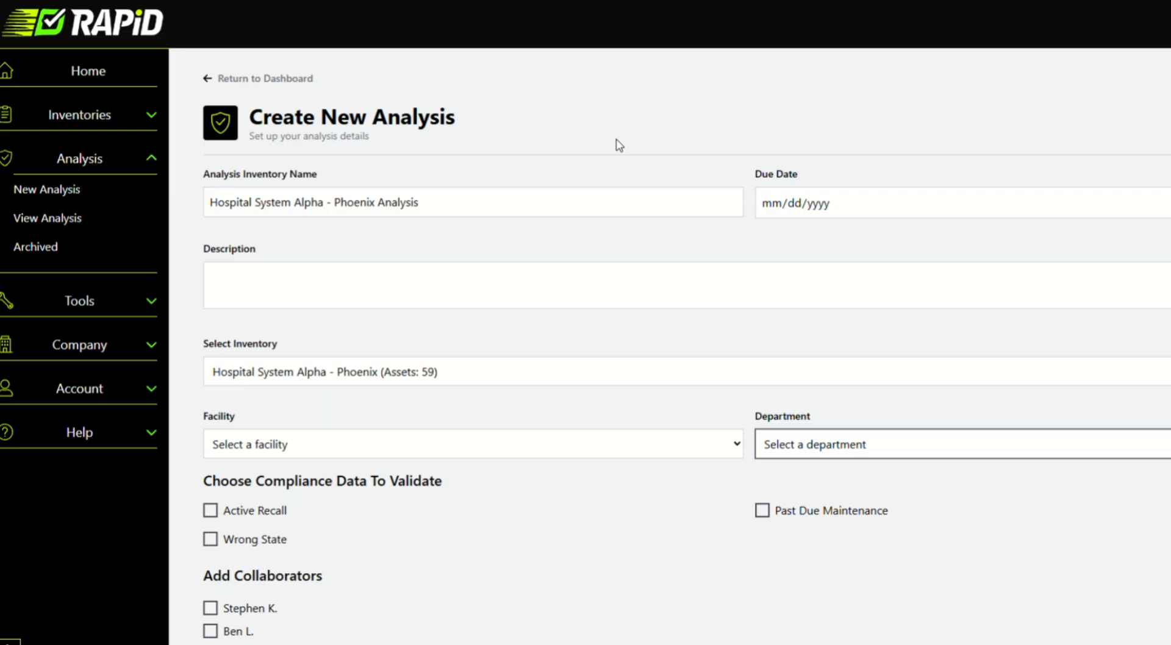
click(295, 453)
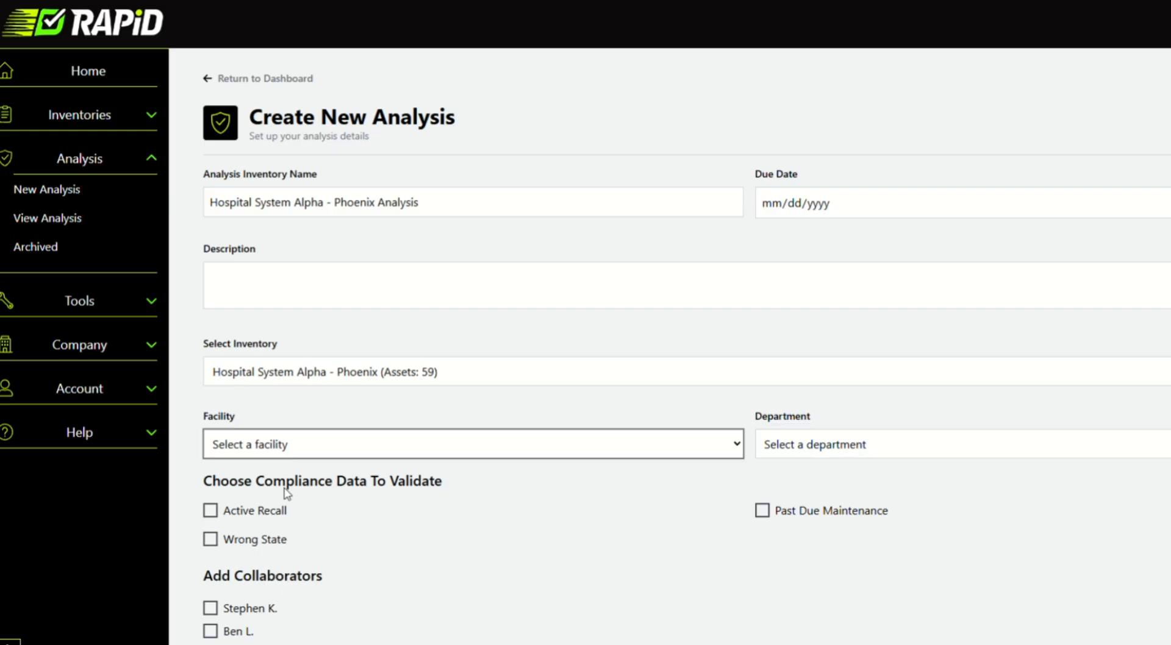
click(274, 511)
click(792, 454)
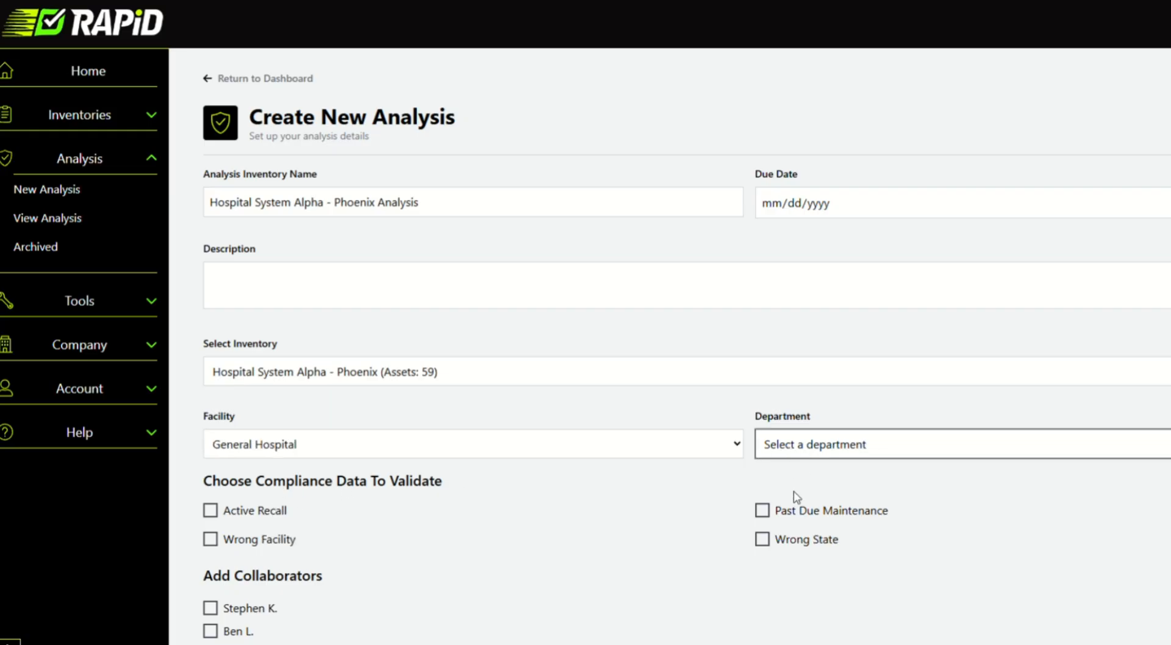
click(792, 515)
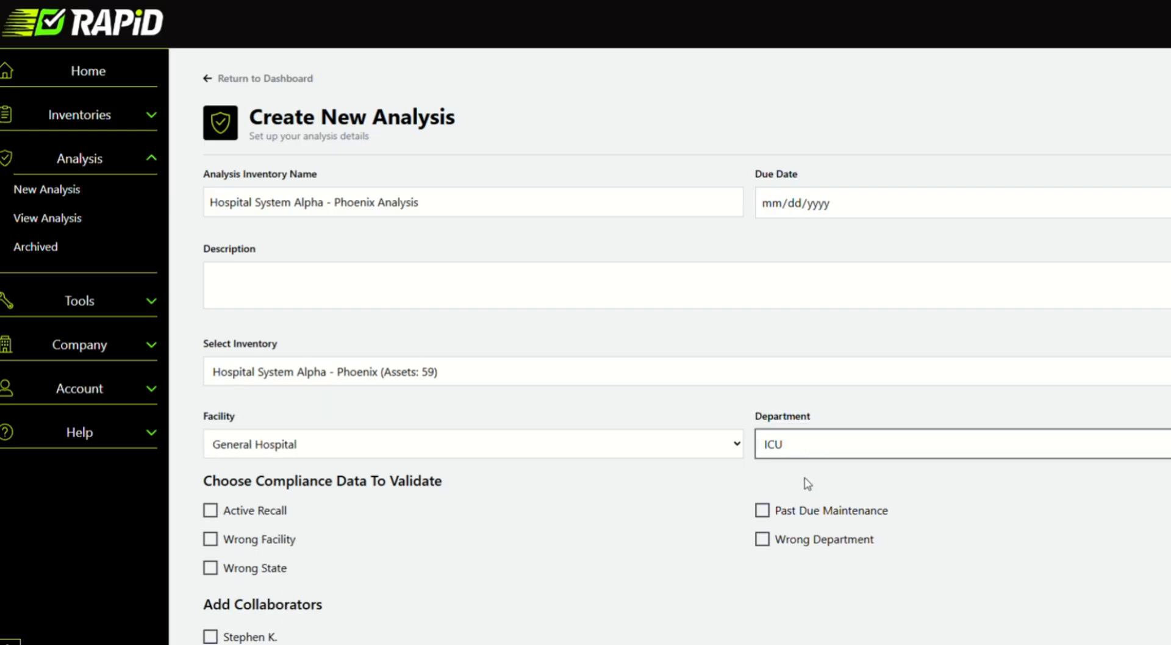
Step: Reset the analysis's facility and department selections so that neither limits the inventory
click(296, 449)
click(272, 467)
click(821, 444)
click(803, 468)
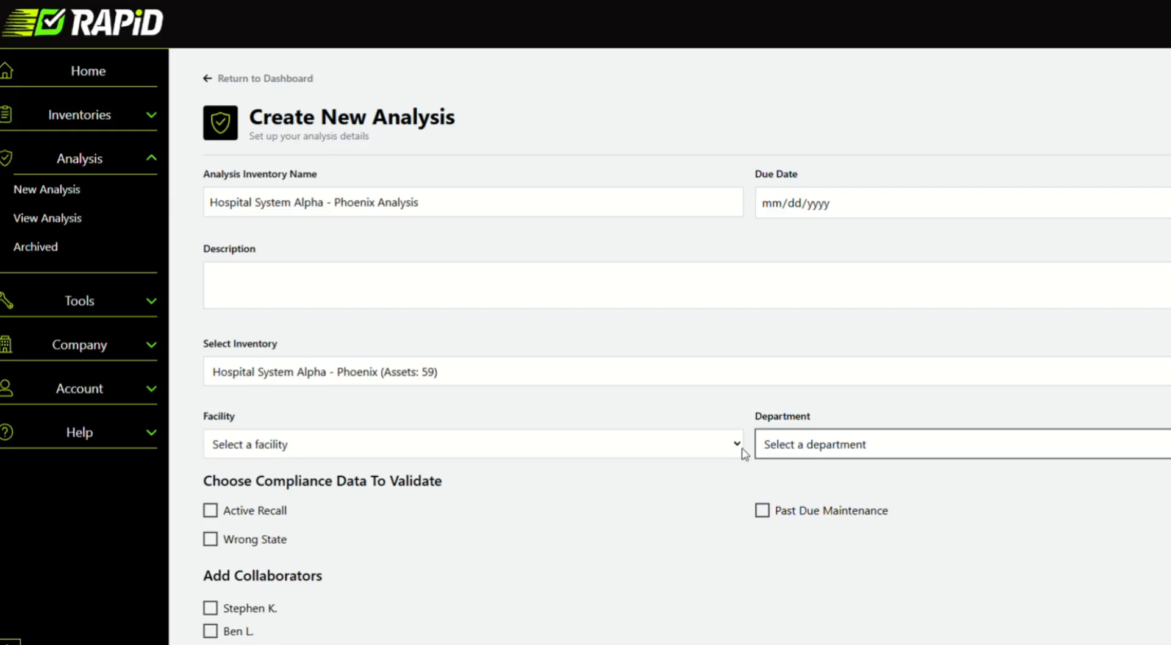
click(510, 540)
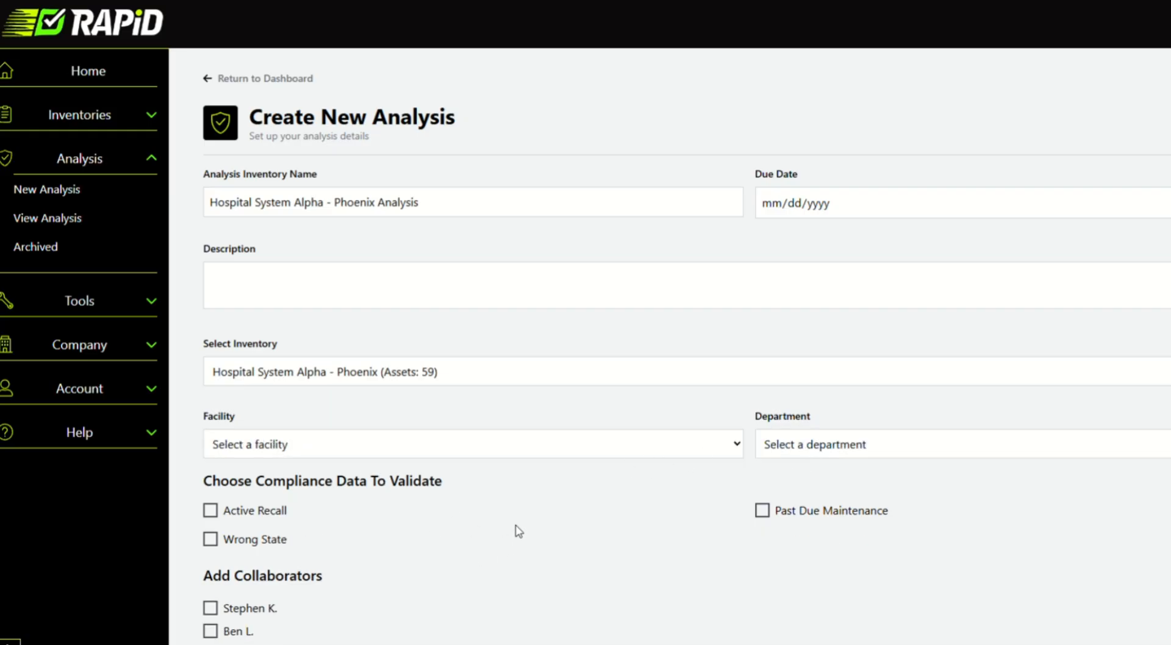
Step: Choose Active Recall, Past Due Maintenance and Wrong State as the compliance data to validate, flagging the RETIRED state
scroll(511, 401, down, 2)
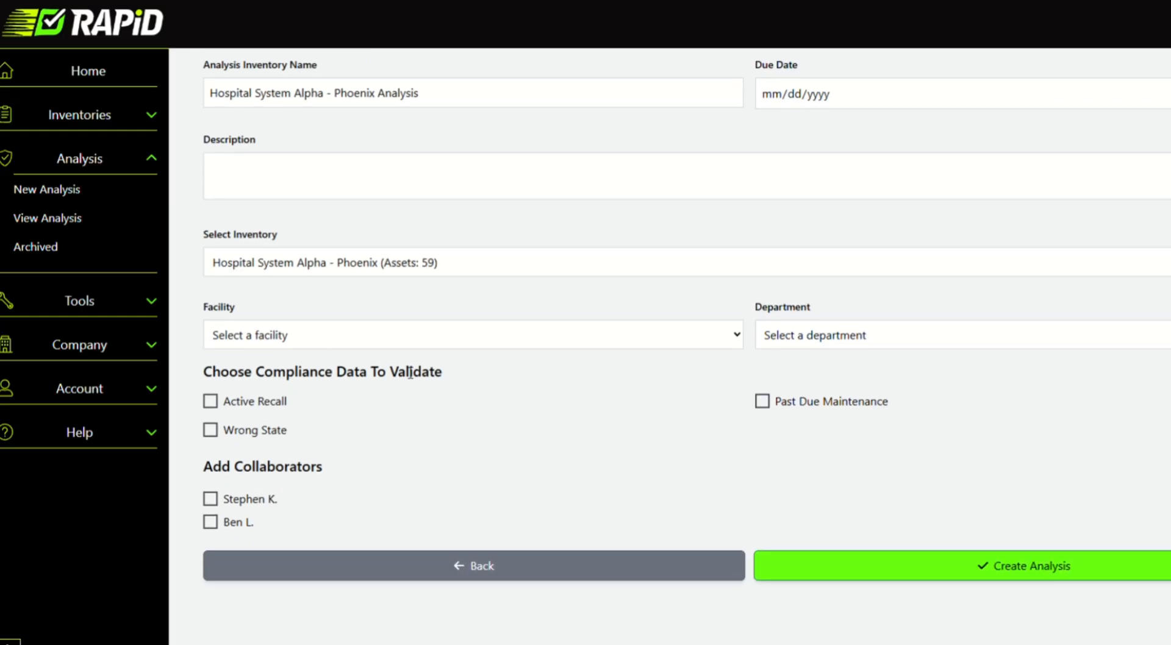
triple_click(430, 379)
click(473, 389)
click(211, 404)
click(762, 403)
click(211, 431)
drag(271, 507, 237, 474)
click(237, 462)
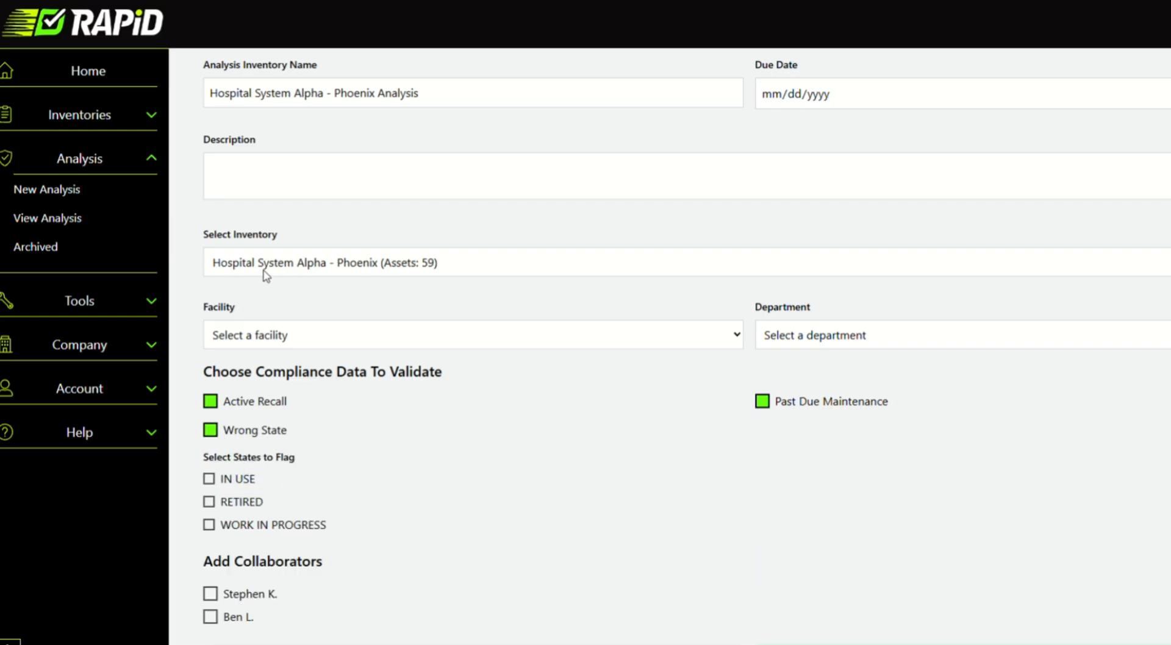
drag(228, 457, 337, 534)
click(278, 500)
Step: Add both listed collaborators and create the analysis
click(213, 594)
click(214, 618)
scroll(533, 296, up, 2)
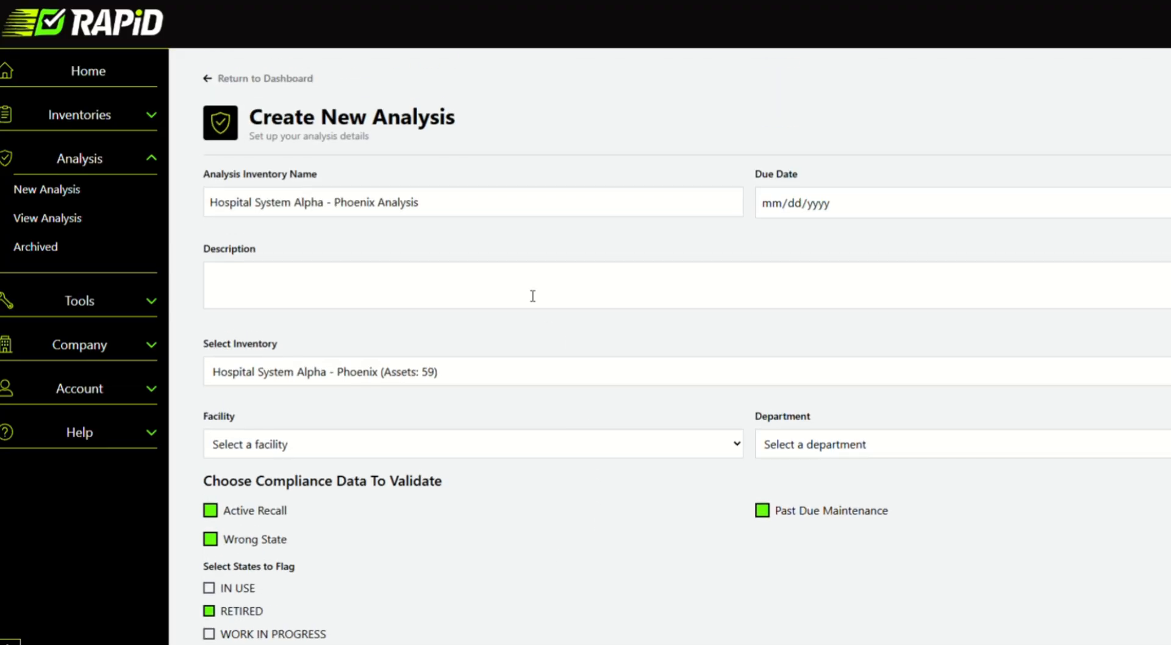
scroll(497, 424, down, 3)
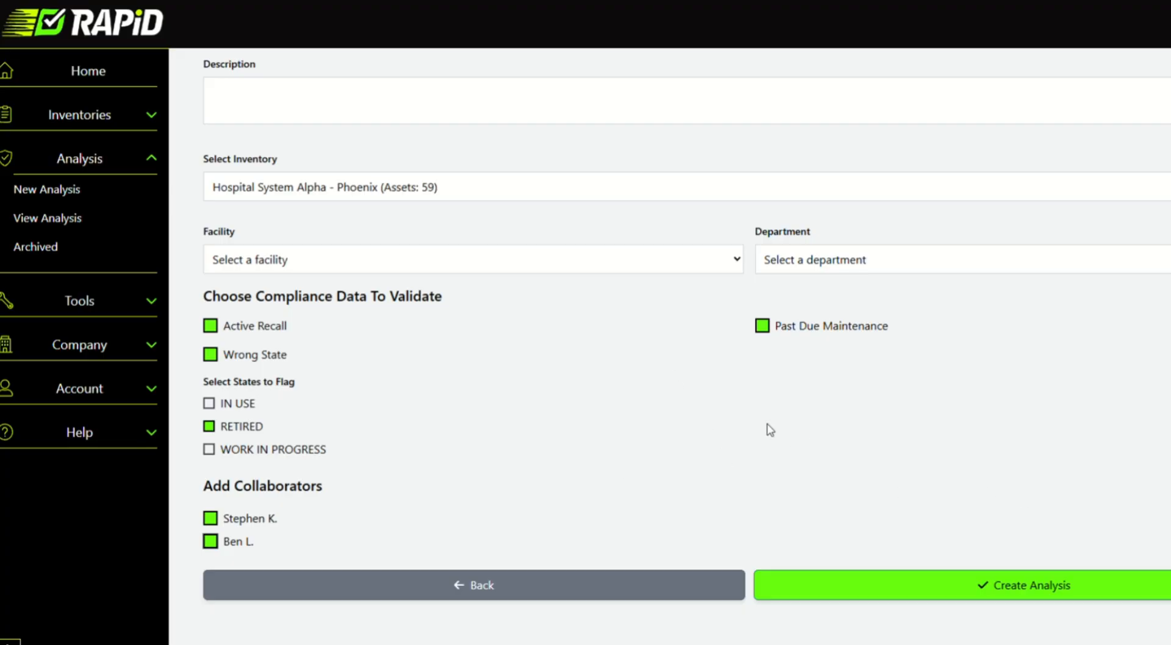
click(961, 592)
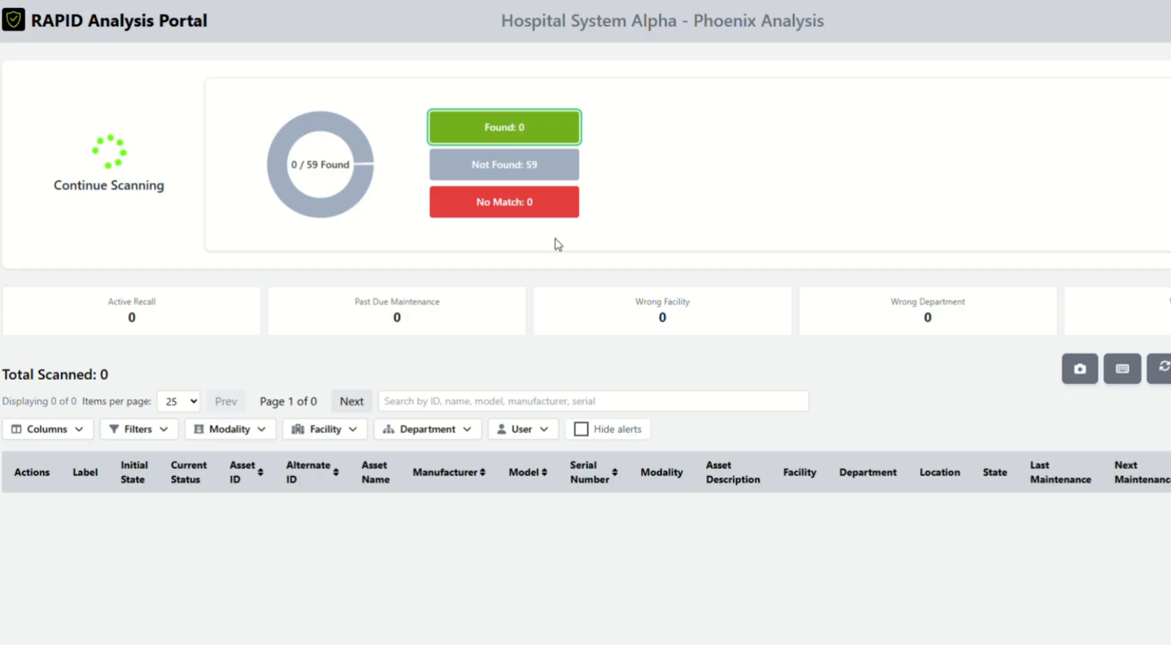
Step: Look through the analysis's Not Found, No Match and Found asset lists
click(501, 170)
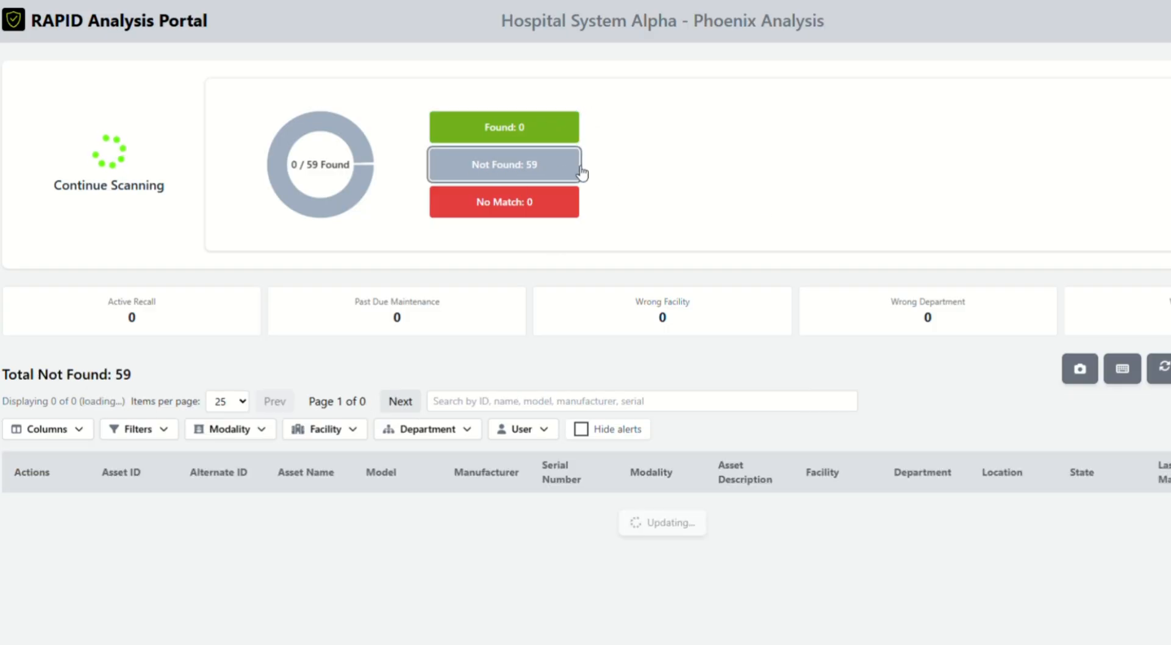
click(504, 207)
click(520, 130)
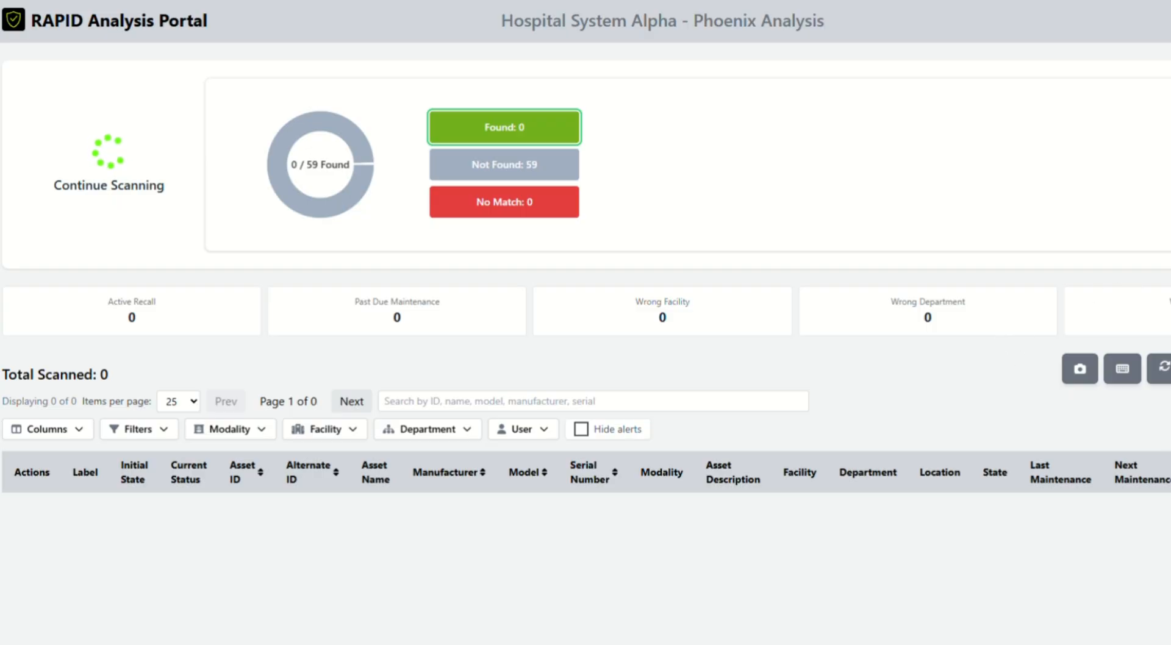
Step: View the camera scan and manual asset ID entry dialogs, closing each without submitting an asset
click(1073, 369)
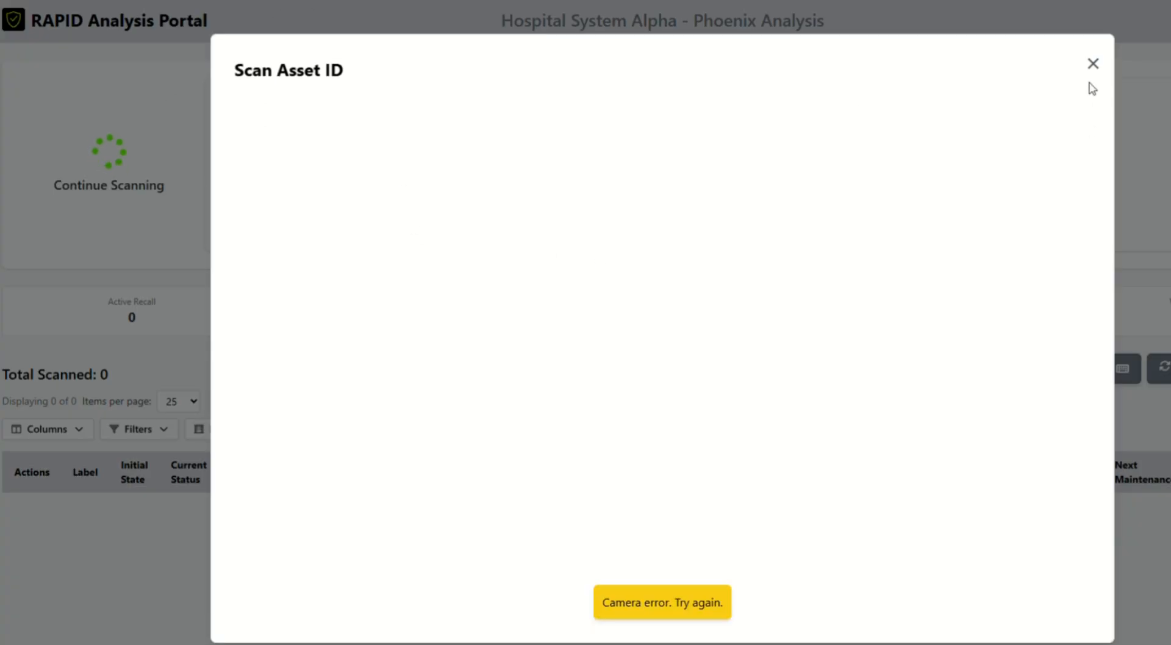
click(1091, 64)
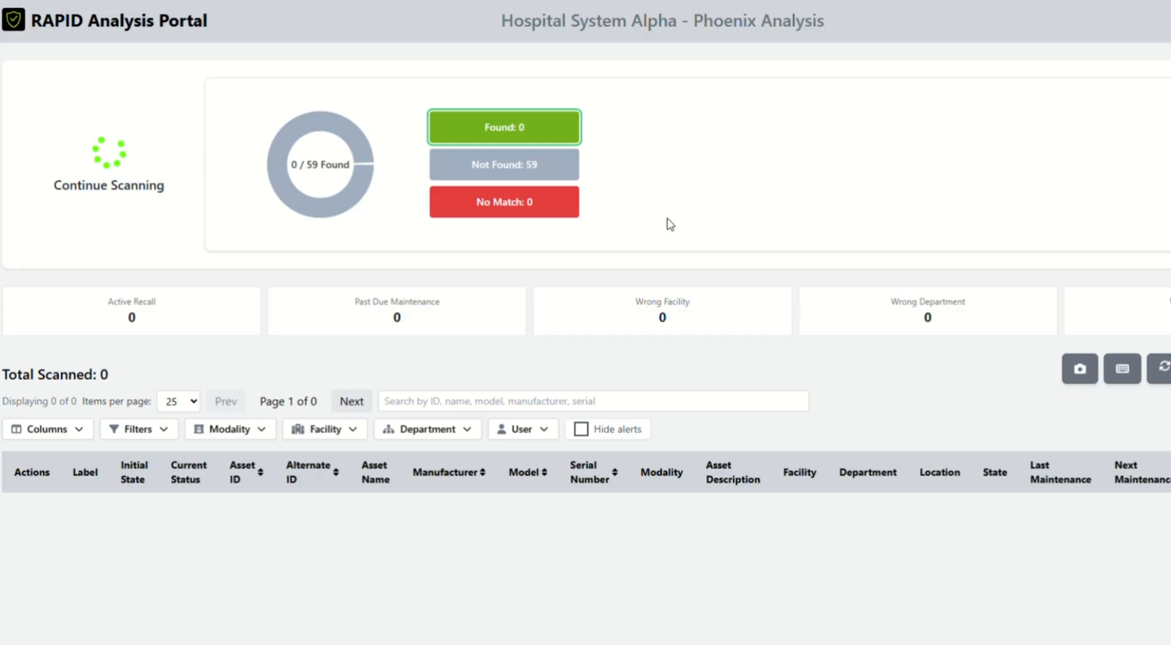
click(1124, 373)
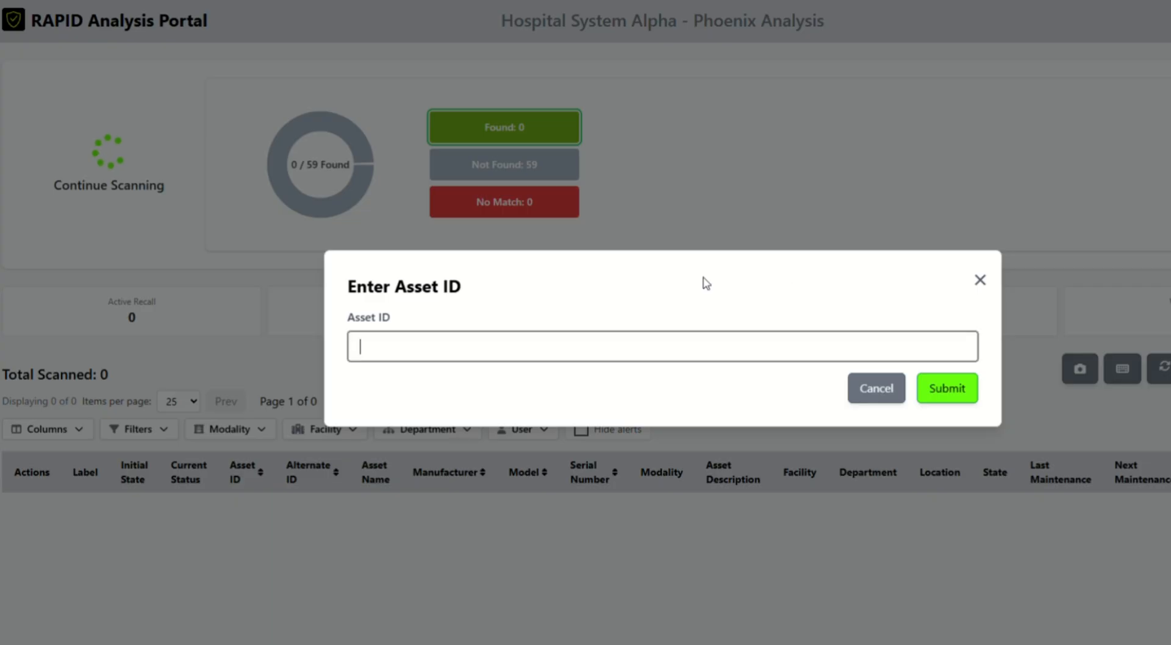
click(887, 391)
Step: List the assets not yet found and search them for A97
click(482, 164)
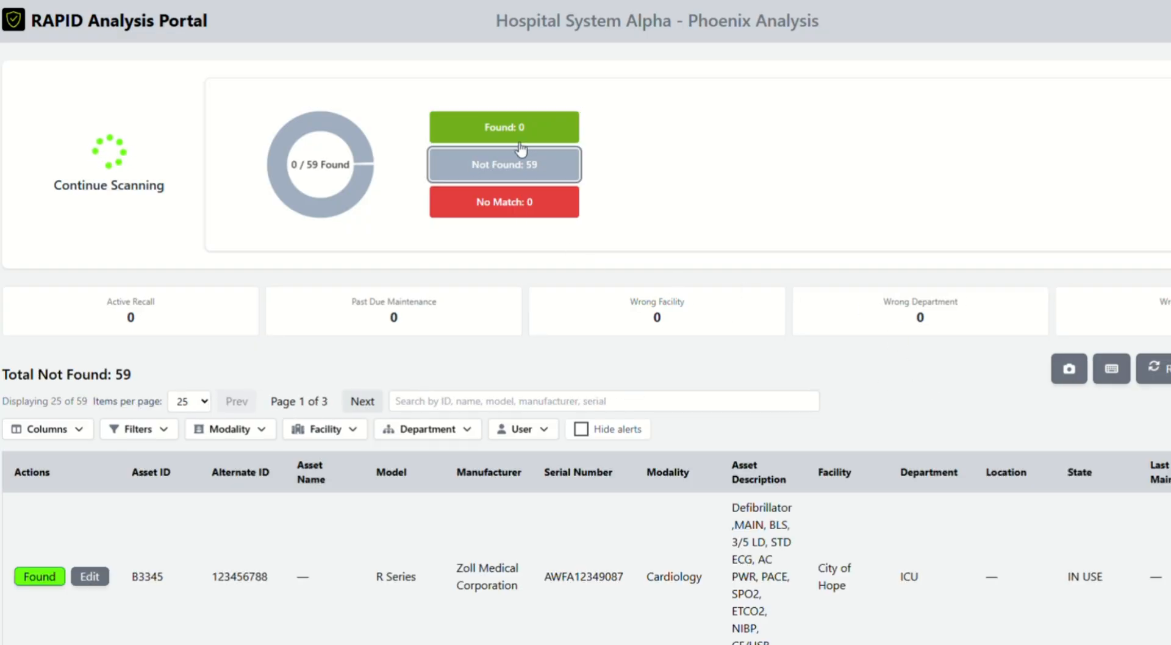
scroll(591, 390, down, 5)
scroll(582, 392, up, 2)
scroll(461, 403, up, 1)
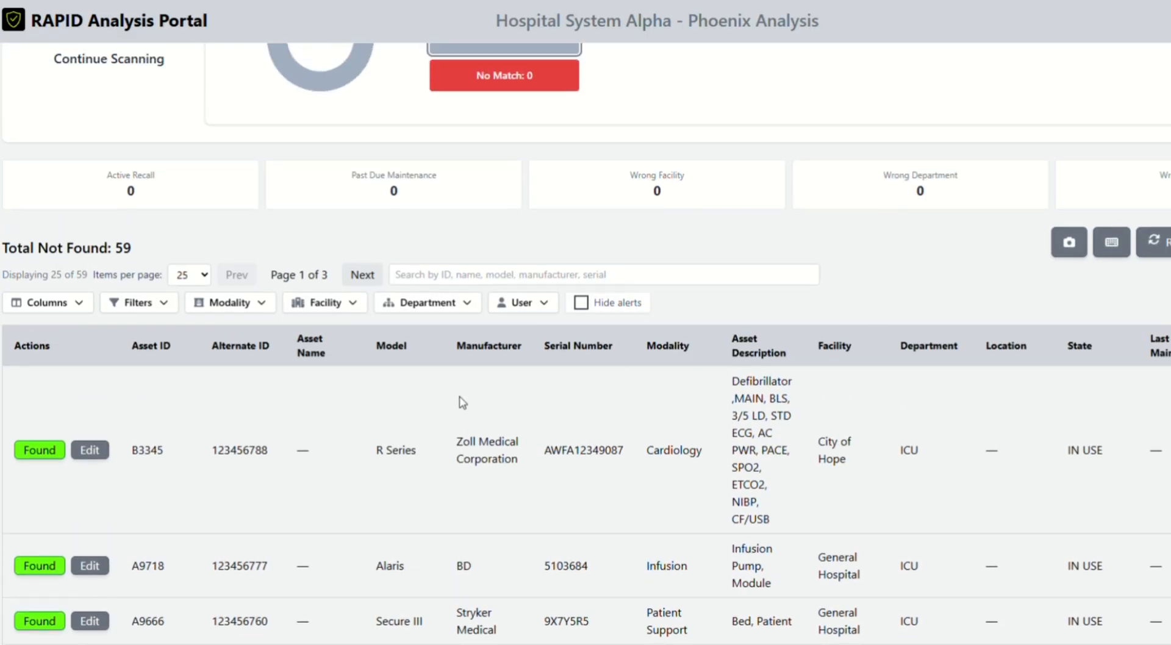
click(427, 332)
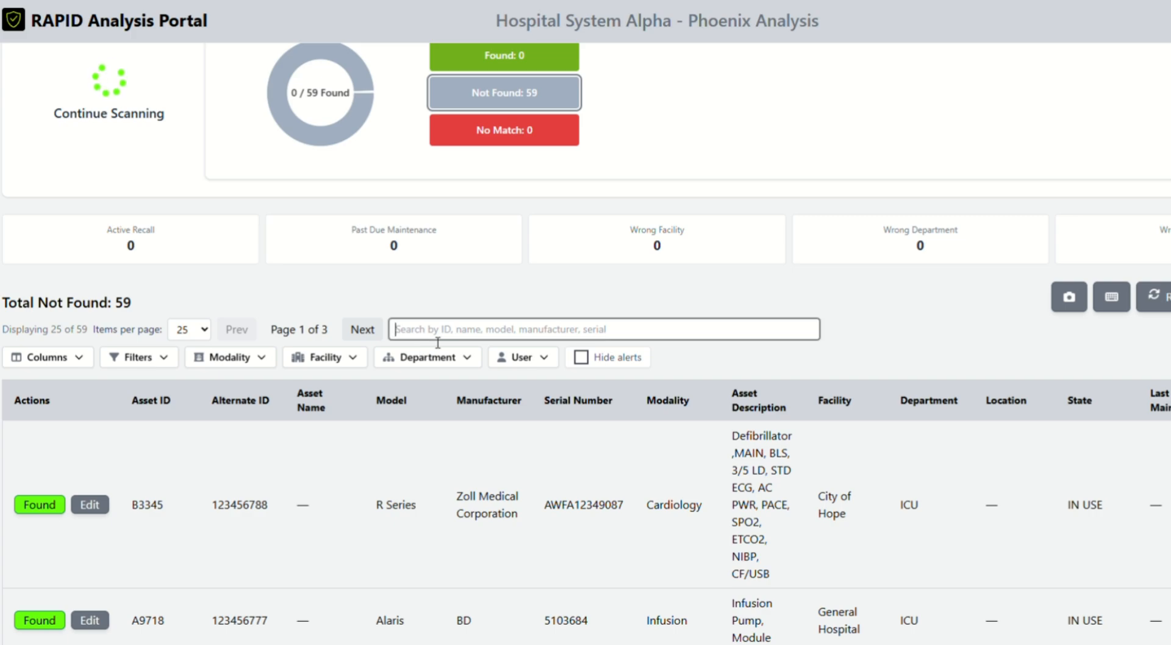
text(A97)
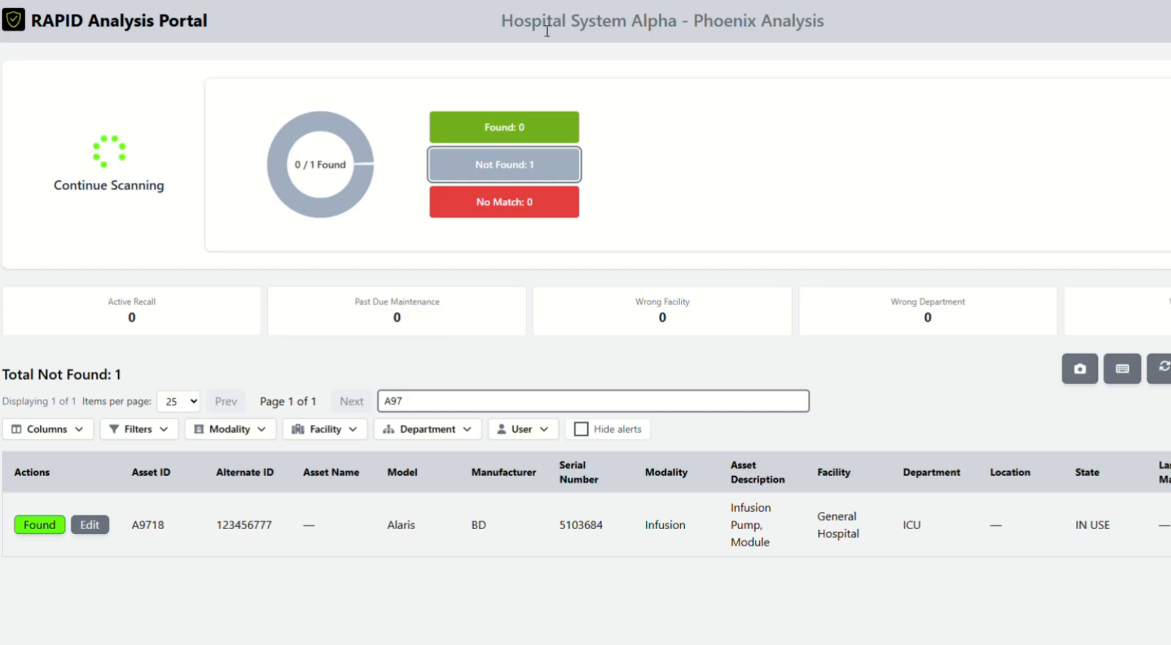
Step: Mark asset A9718, the BD Alaris infusion pump module, as found and confirm its details
drag(164, 526, 145, 531)
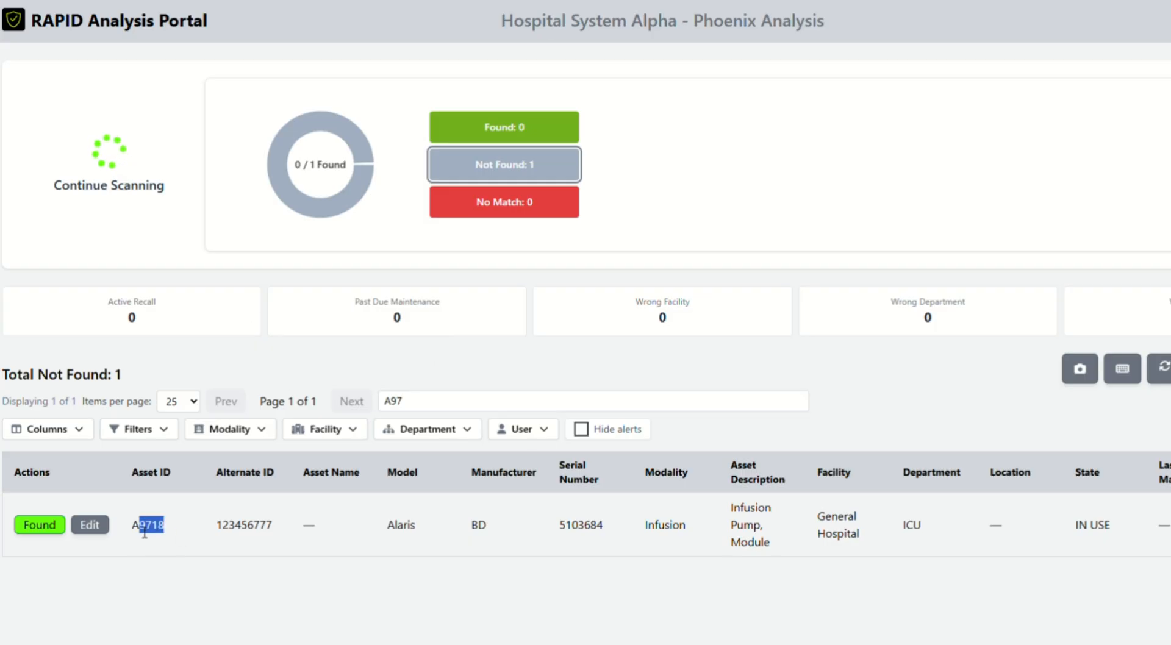
click(39, 526)
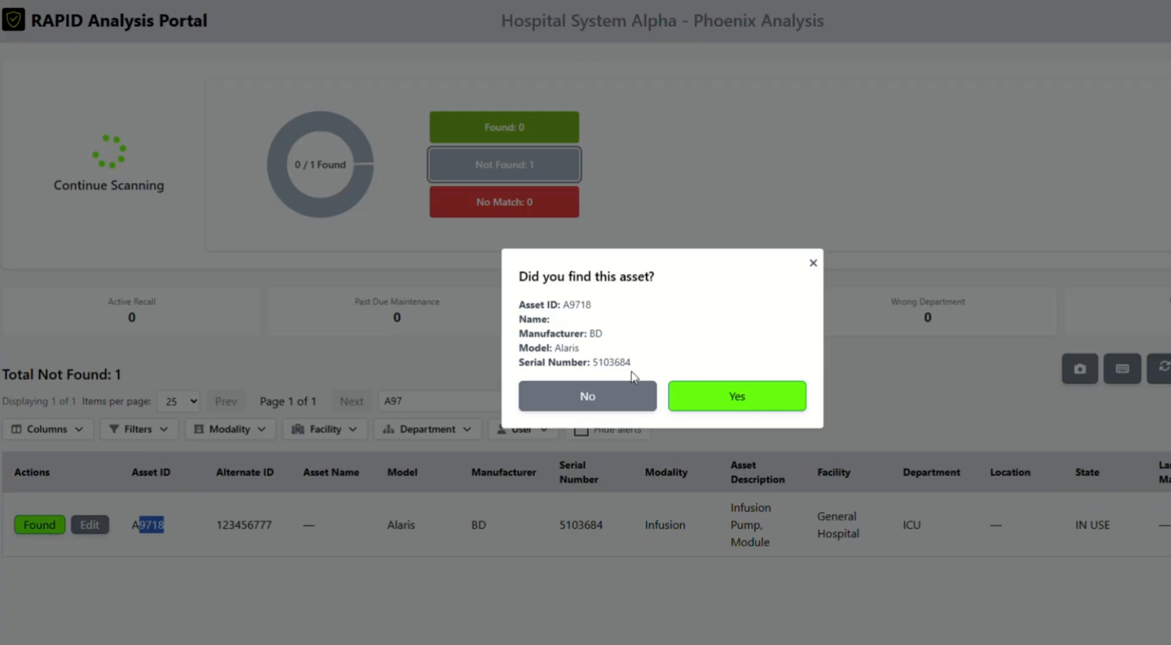
drag(635, 369, 507, 328)
click(747, 396)
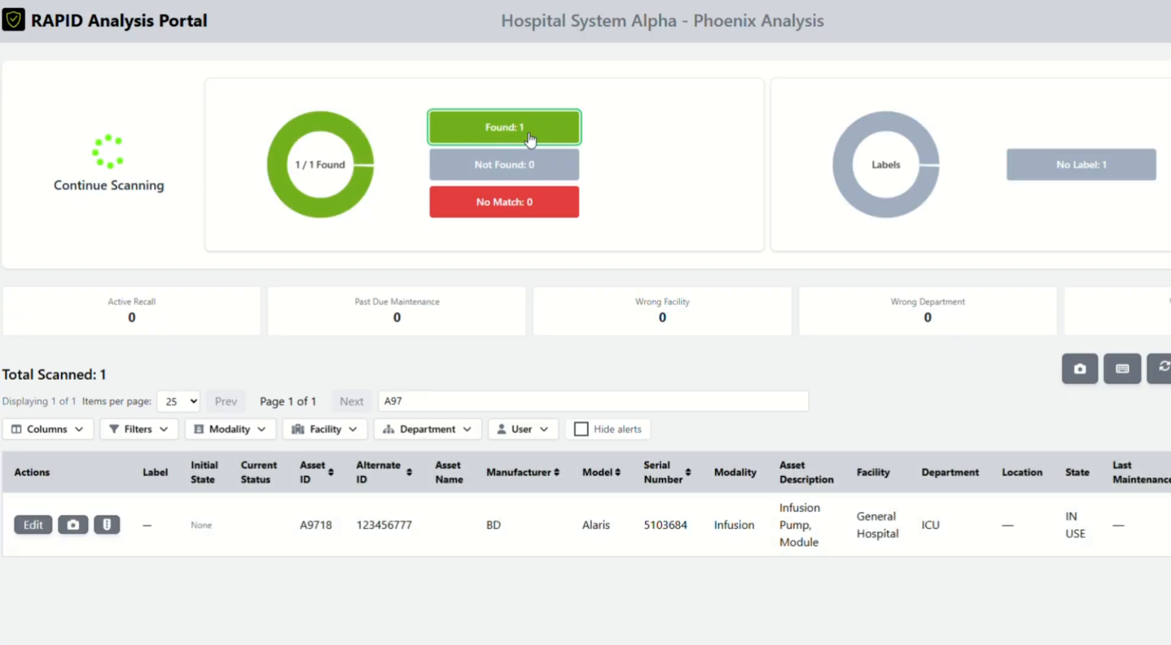
Step: Clear the asset search and check the scanned asset A9718 in the Found list
double_click(414, 410)
key(BackSpace)
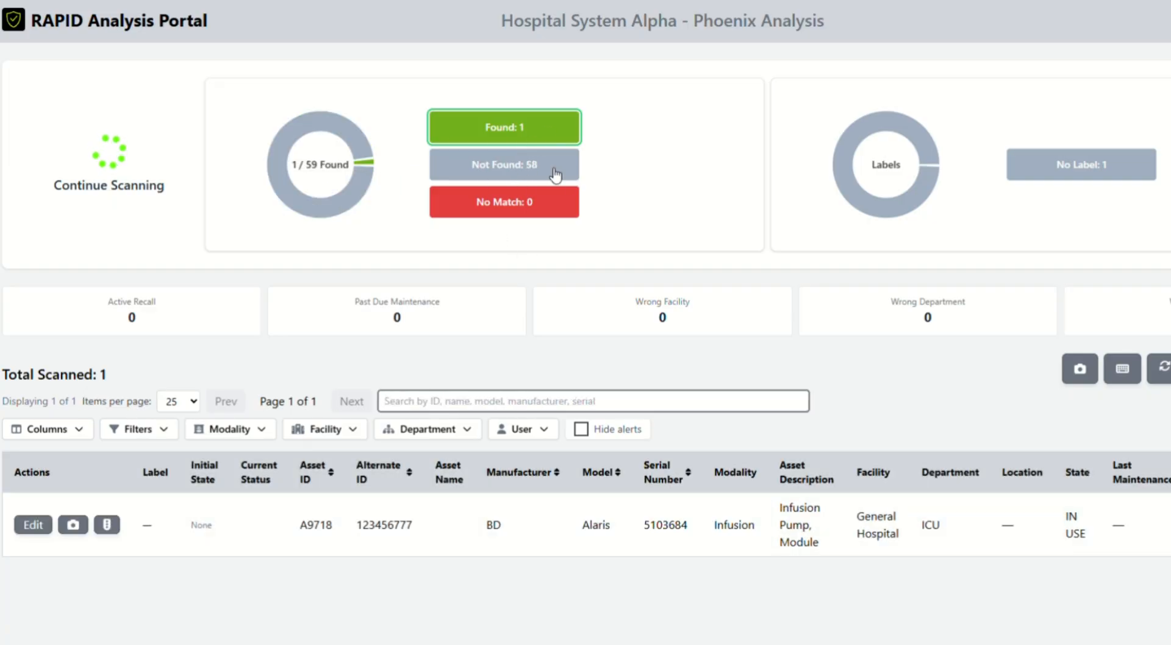
click(597, 379)
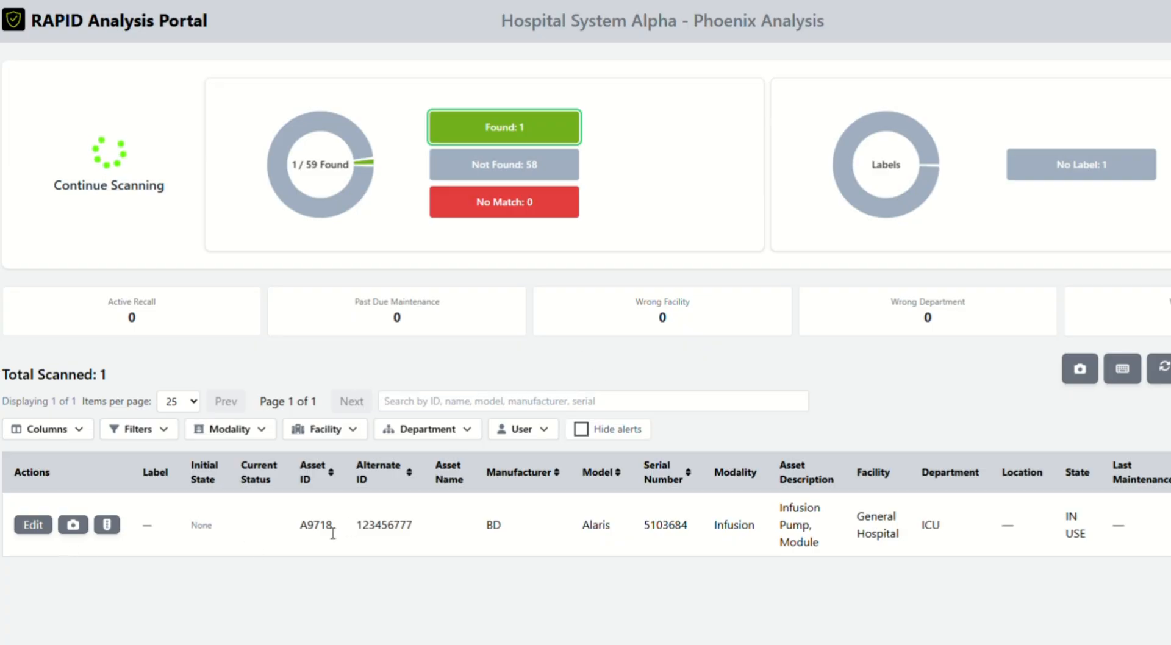
drag(493, 527, 311, 531)
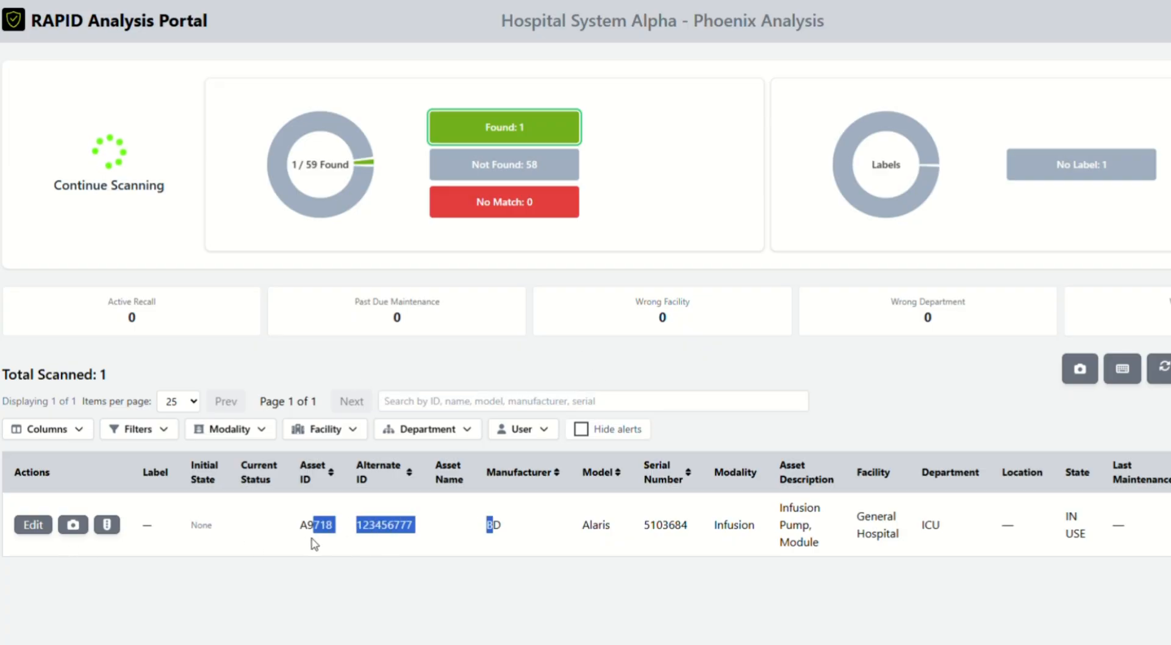
Step: Attach the Fail label to asset A9718 with the comment "Cracked Screen"
click(110, 528)
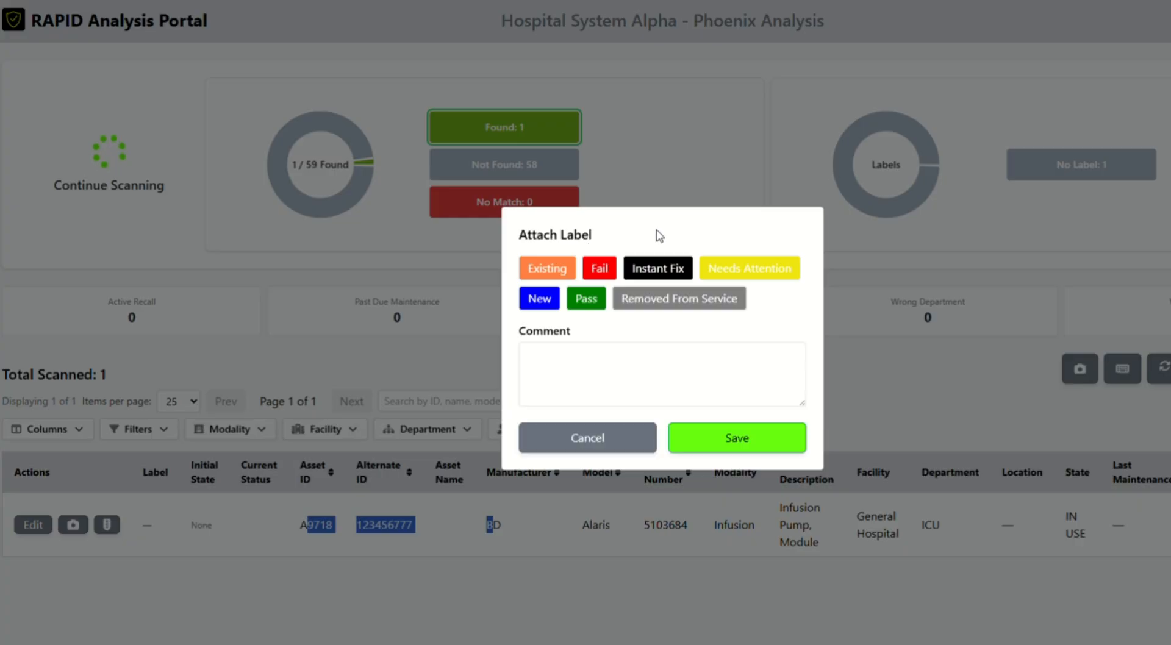
drag(785, 309, 647, 280)
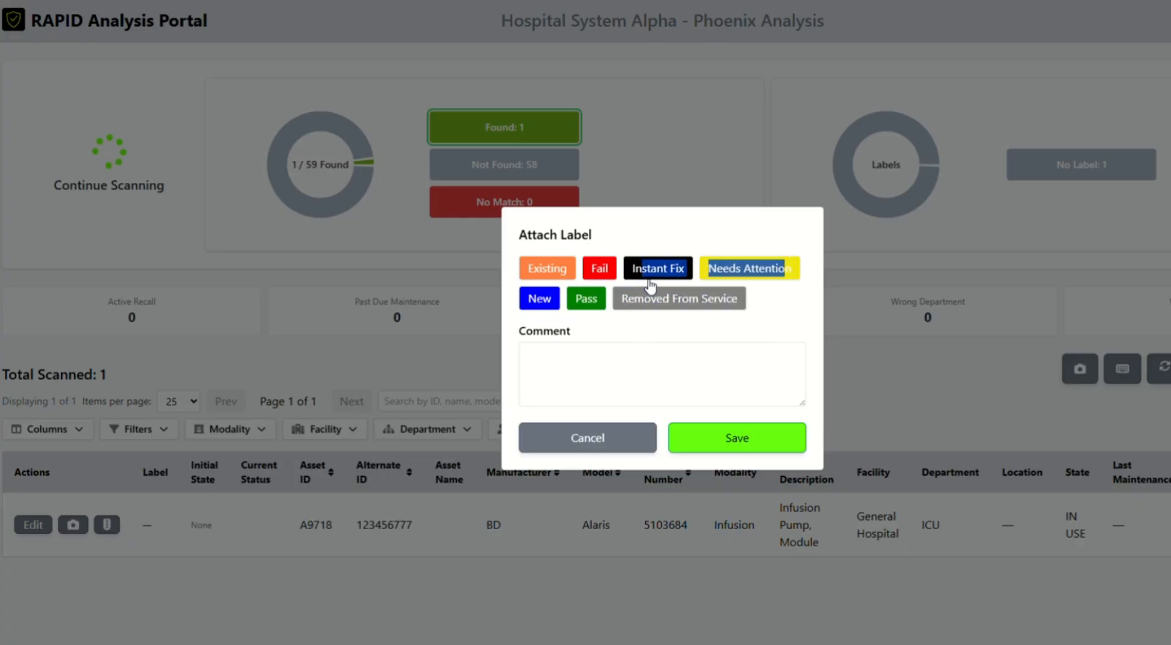
click(613, 244)
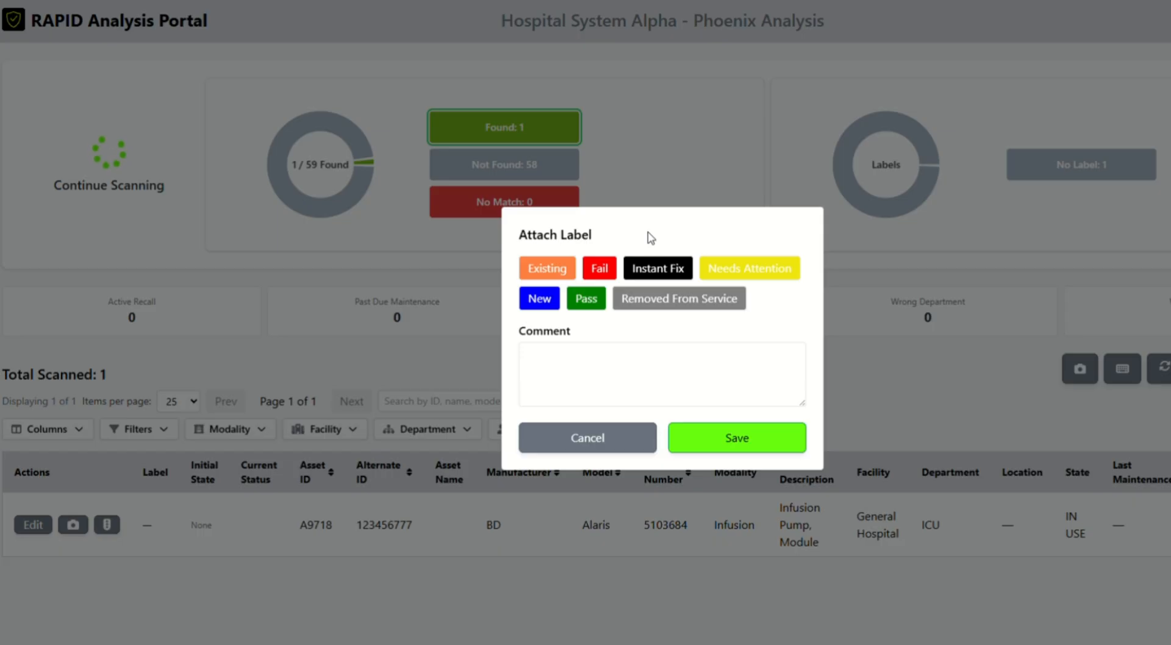
click(603, 270)
click(613, 371)
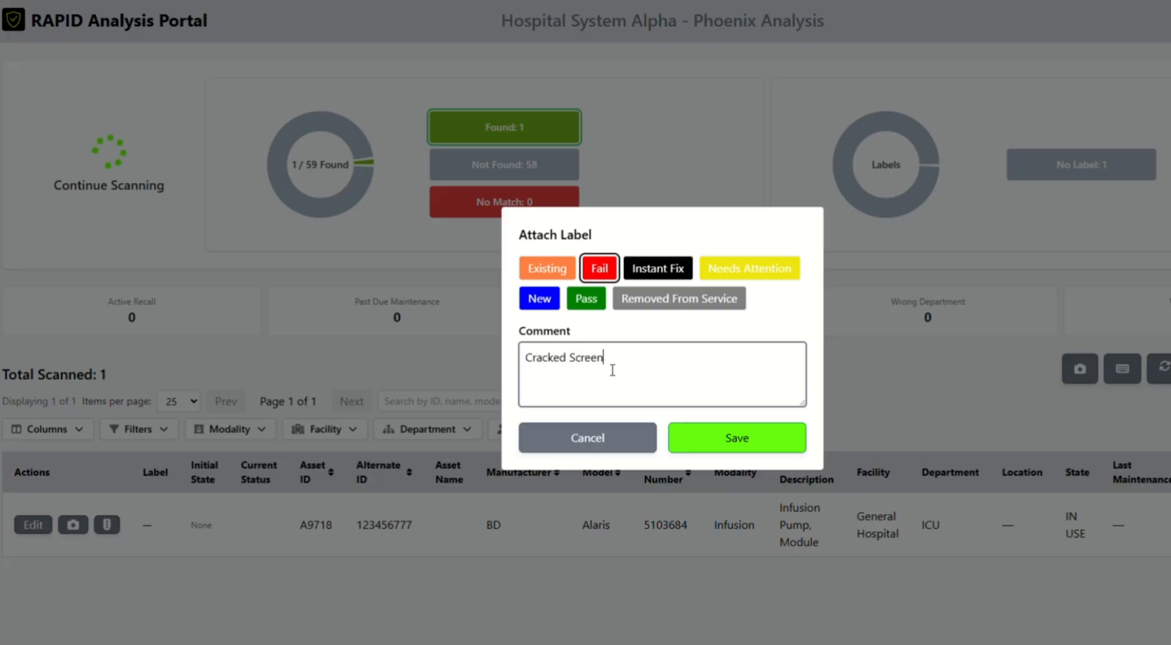
click(735, 444)
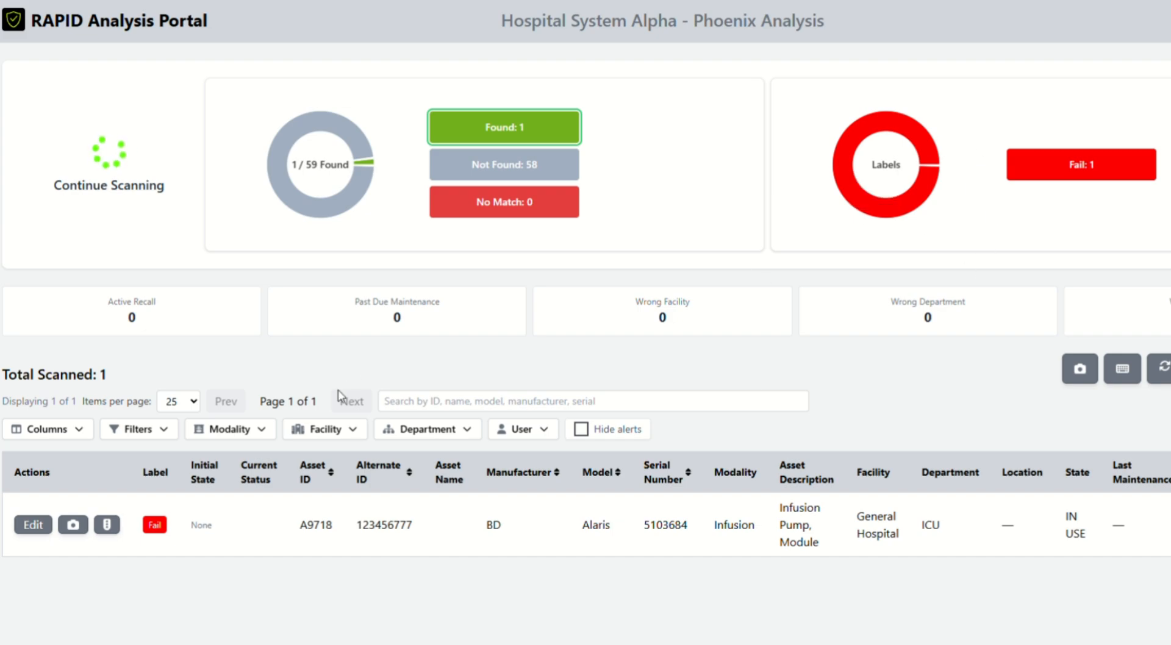
Step: Examine asset A9718's row across its columns, its Edit Asset form and its camera option without changing anything
scroll(585, 308, right, 3)
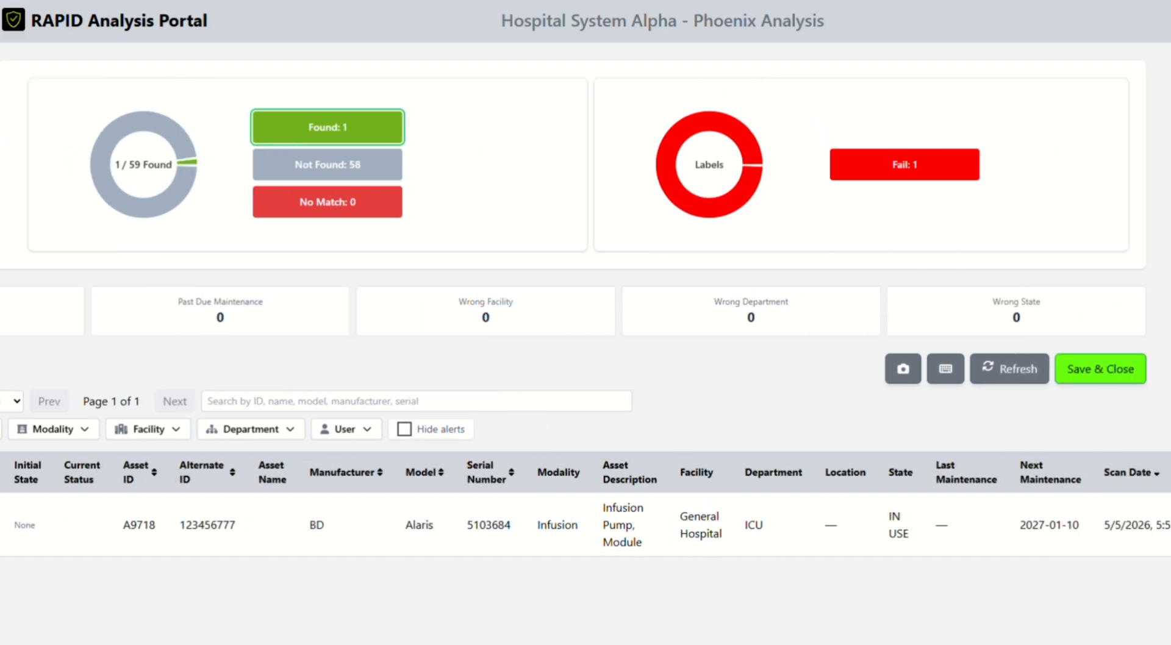
scroll(585, 308, left, 3)
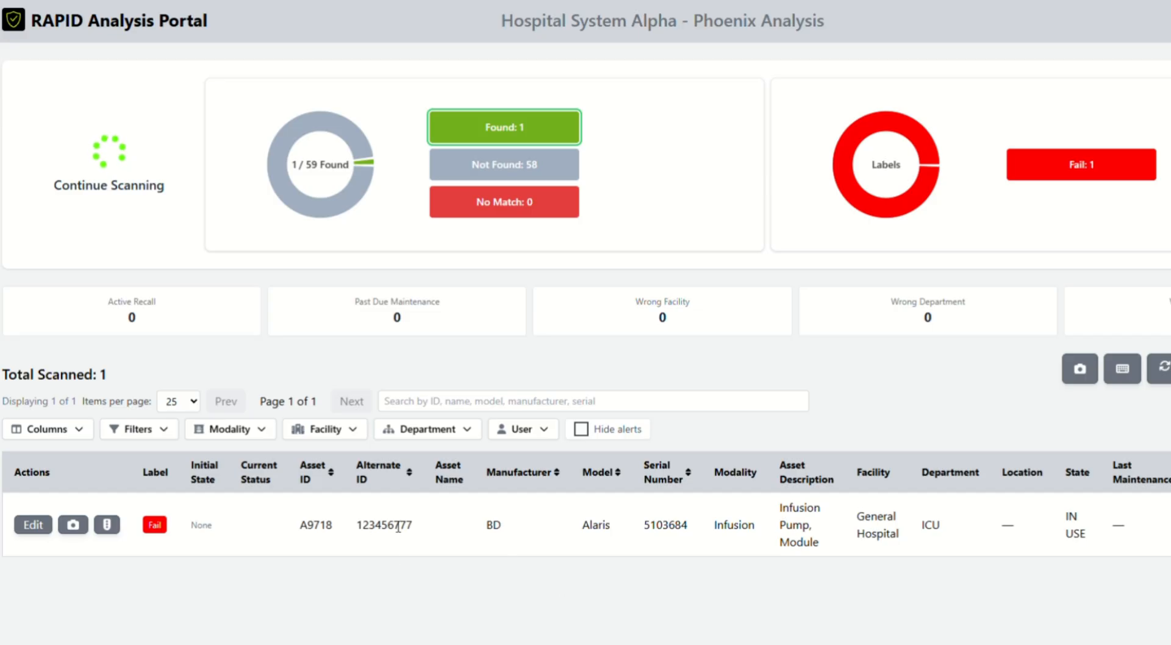
drag(430, 536, 316, 528)
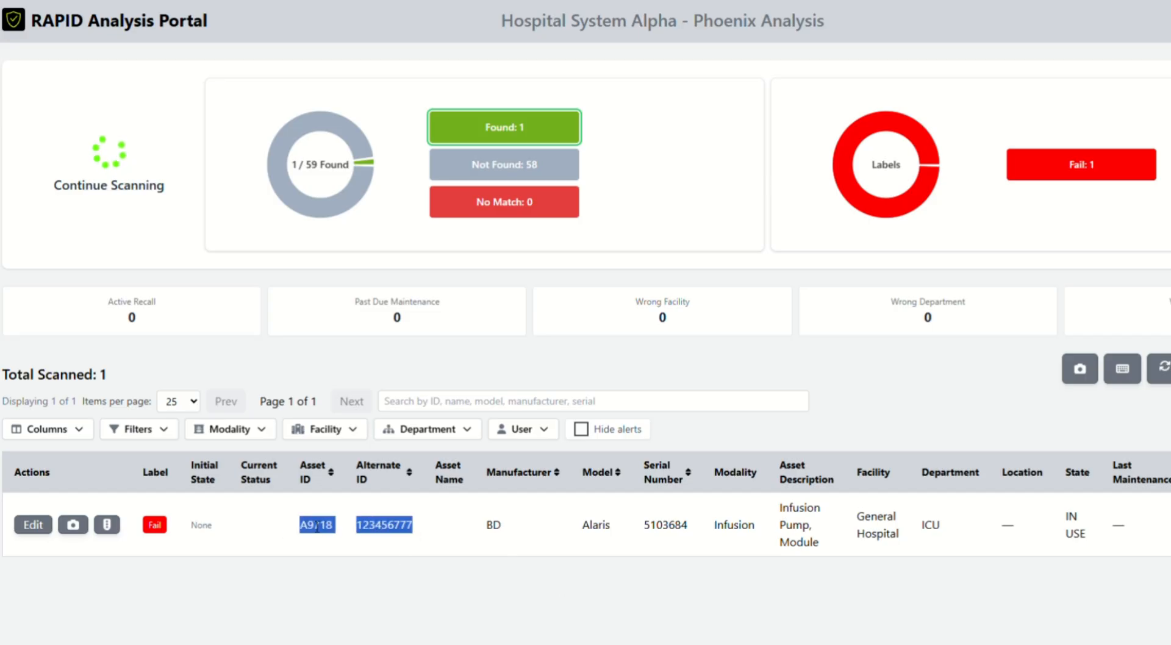
click(38, 527)
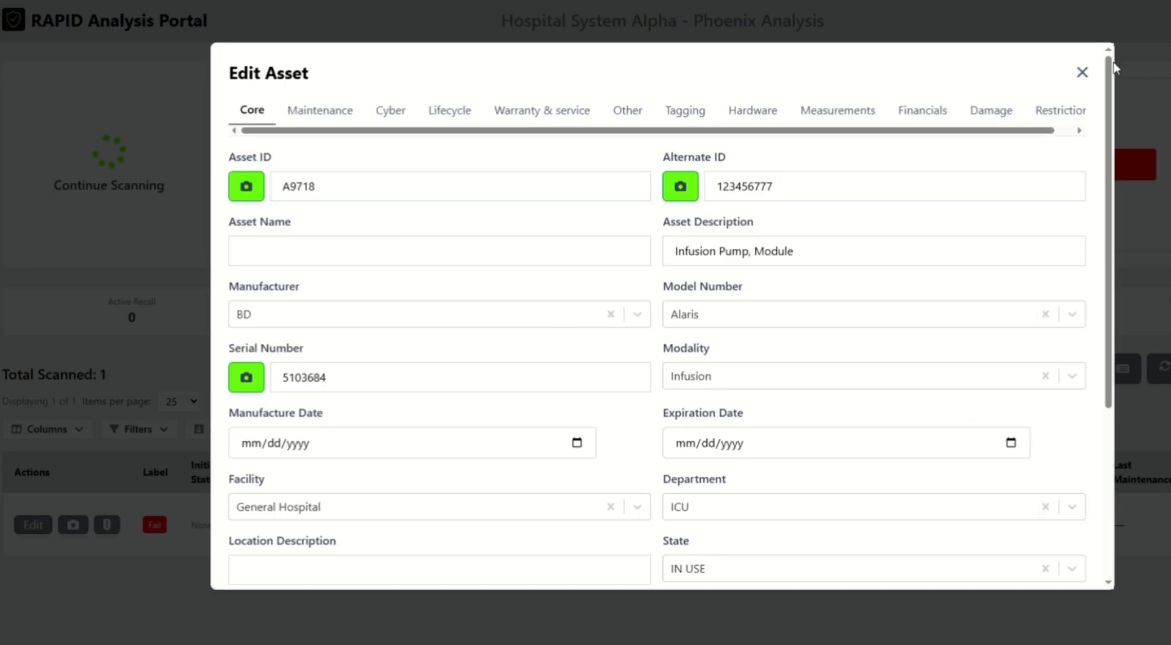
click(1082, 72)
click(73, 524)
click(578, 278)
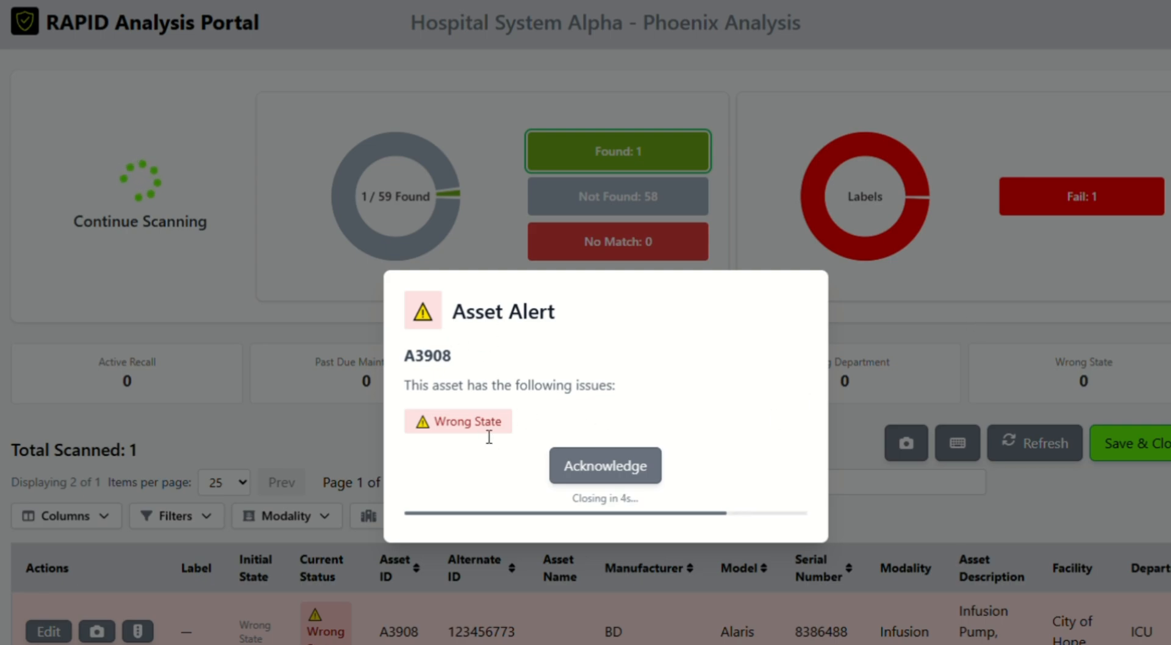
Step: Acknowledge the asset alerts for A3908, A5806 and A8732 as they come up during scanning
click(648, 466)
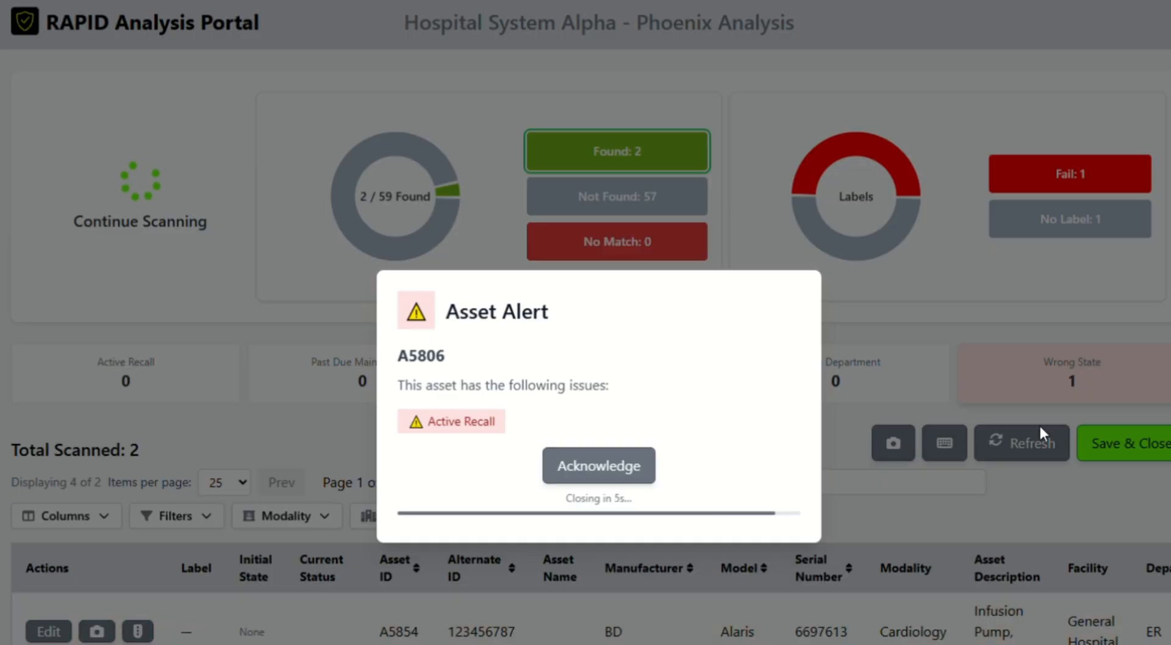
click(605, 477)
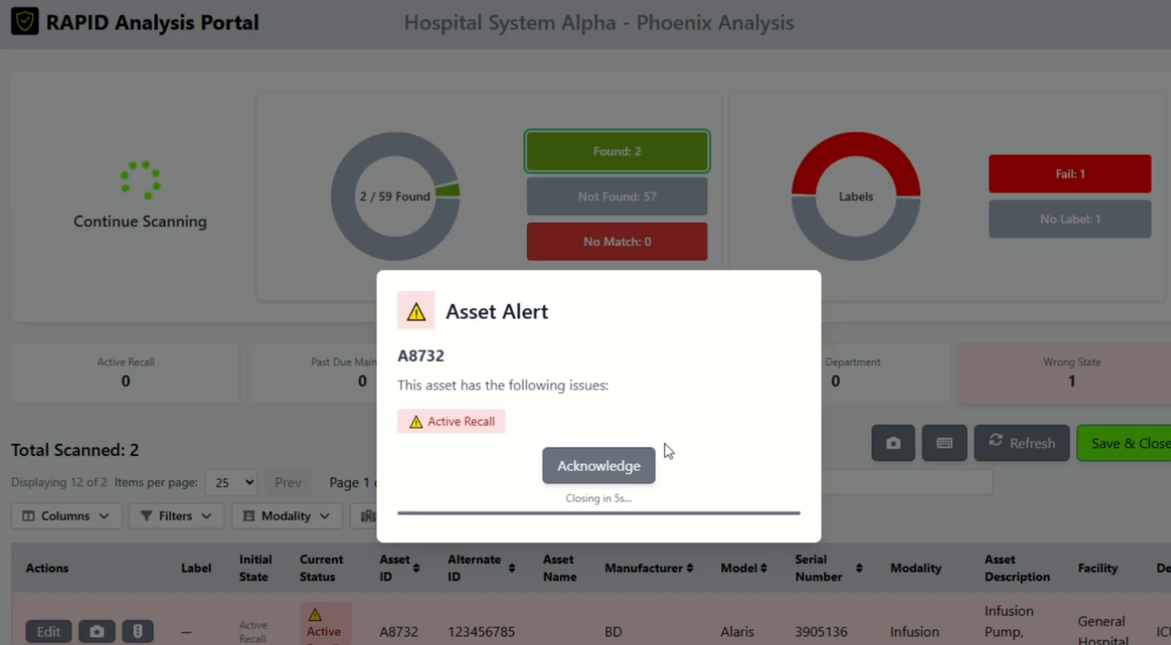
click(648, 463)
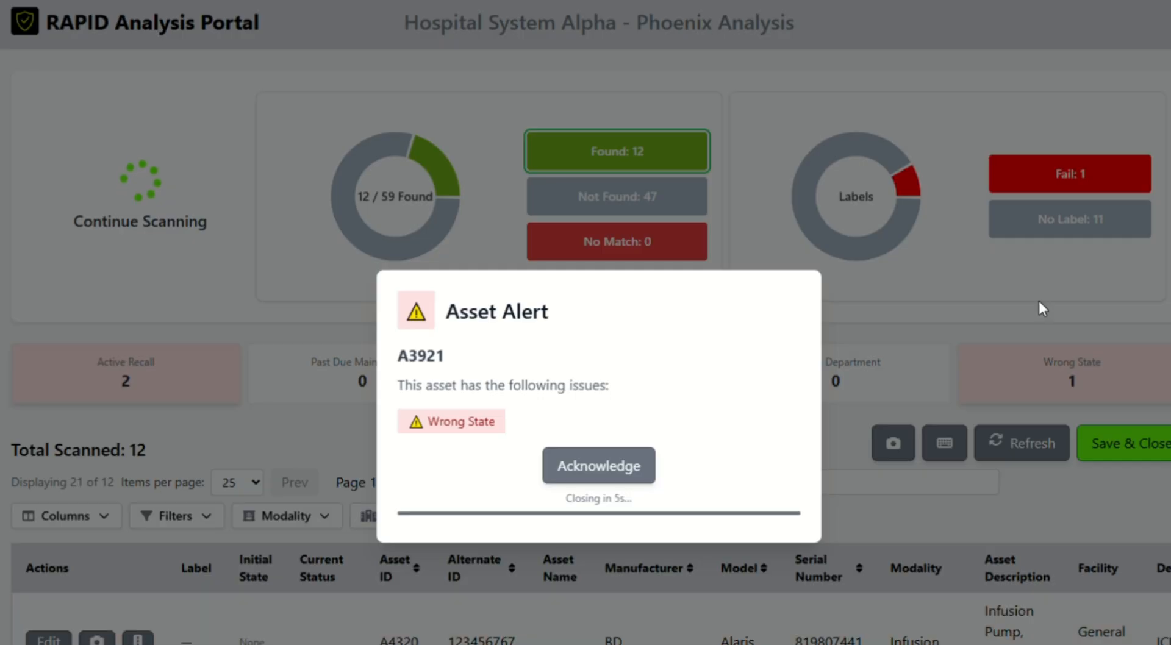
Step: Acknowledge the asset alerts for A3921 and A9013, and check the Not Found list before returning to the Found list
click(626, 466)
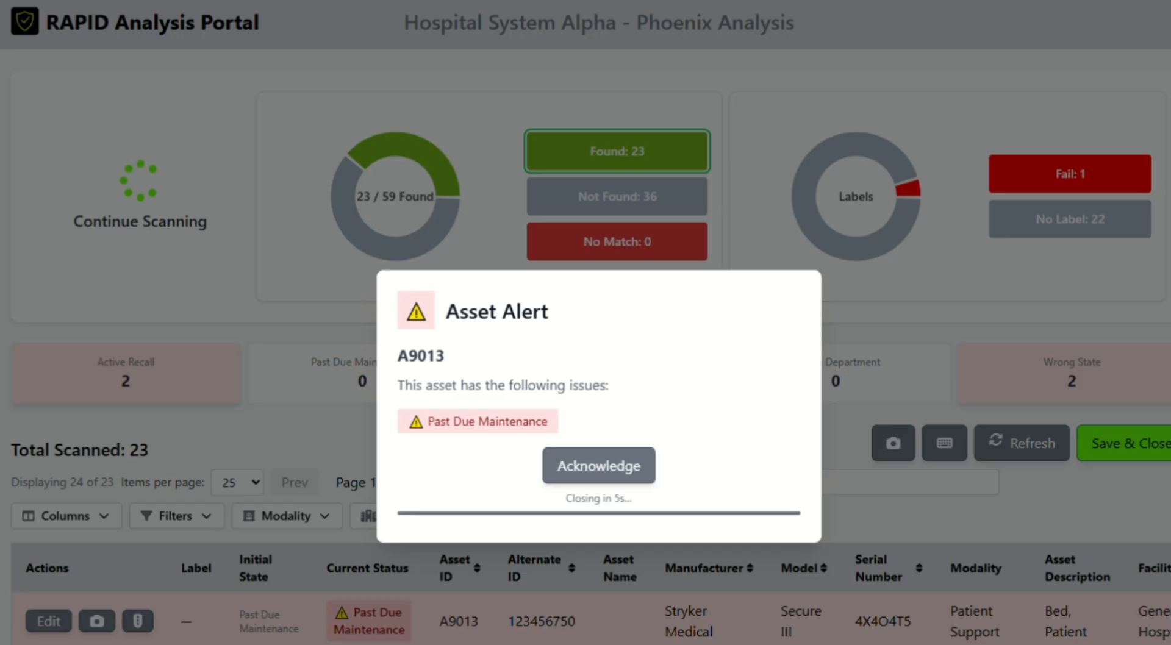
click(589, 459)
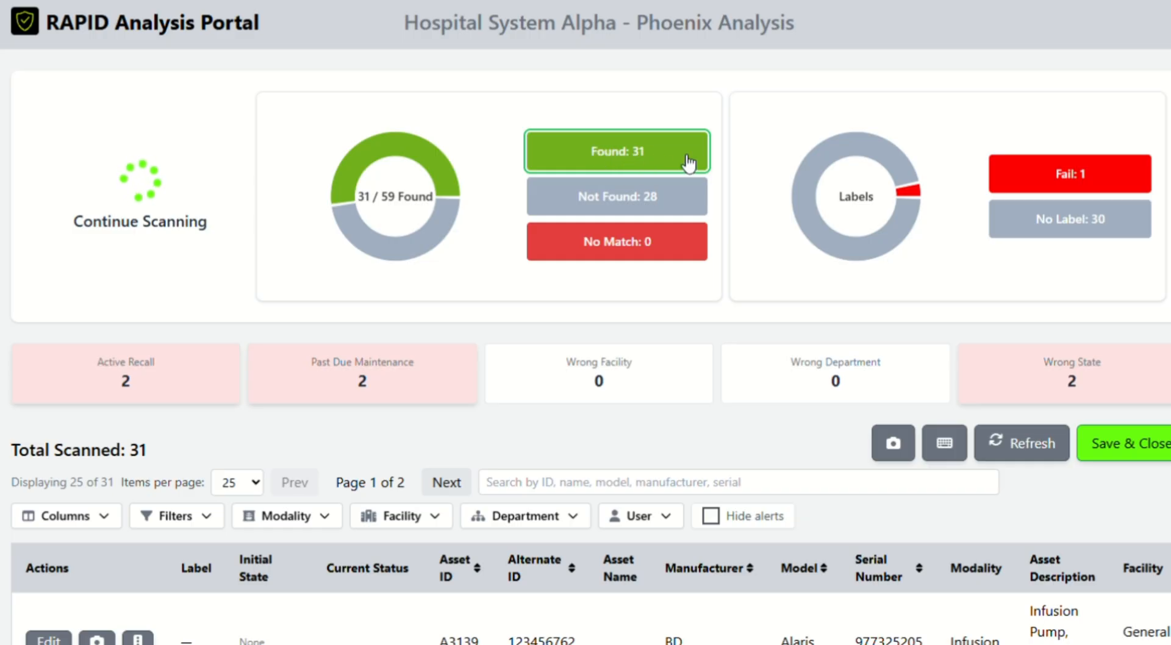
click(613, 198)
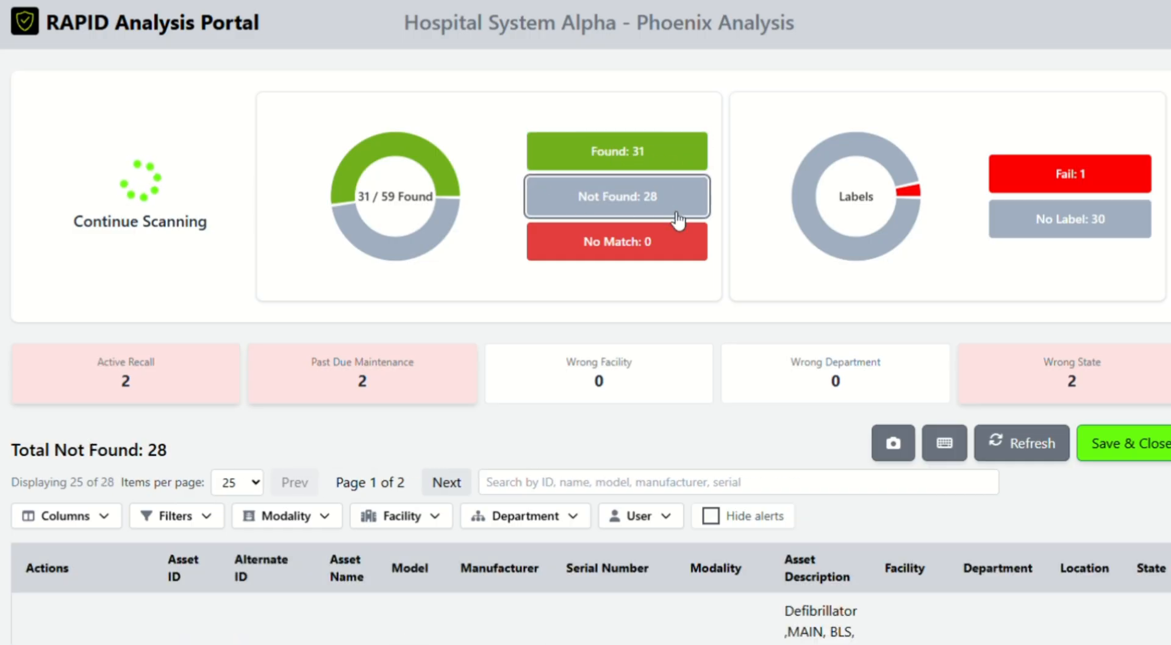
click(619, 164)
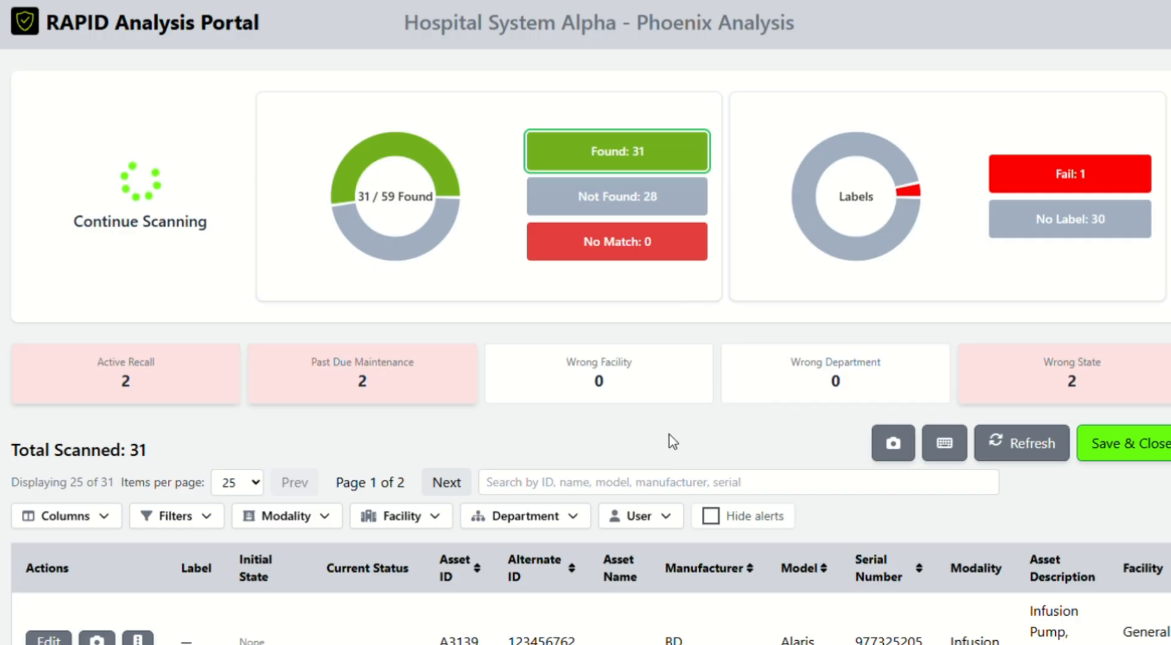
Step: Manually enter asset ID C12345 as a scanned asset and acknowledge its alert
key(ctrl+minus)
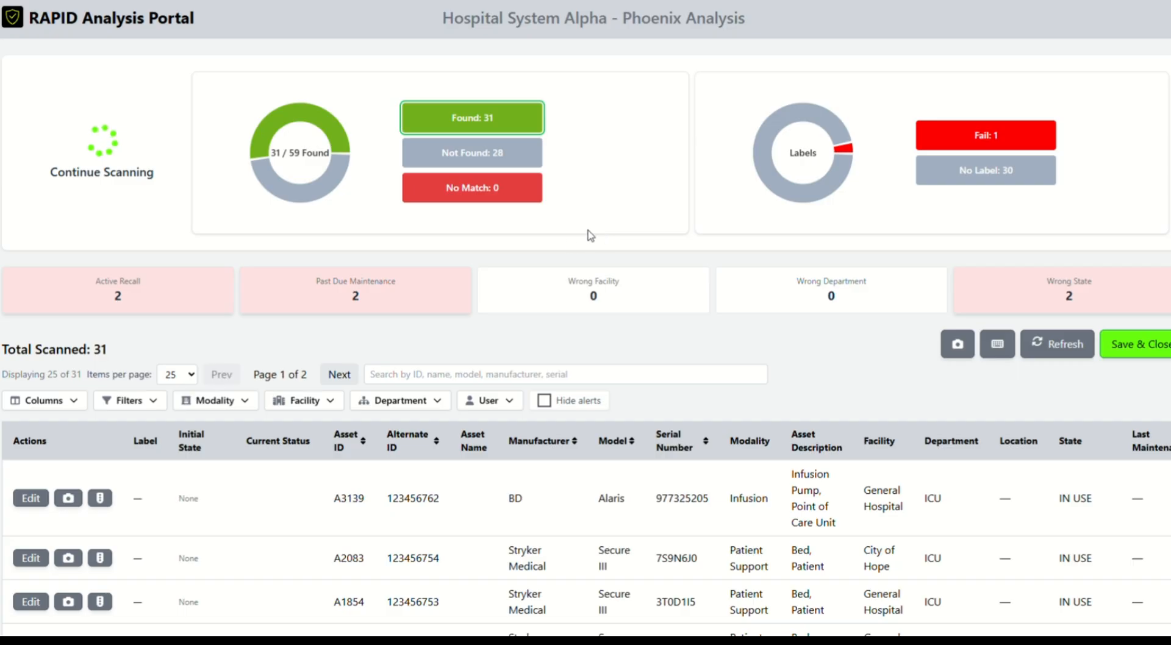
click(997, 345)
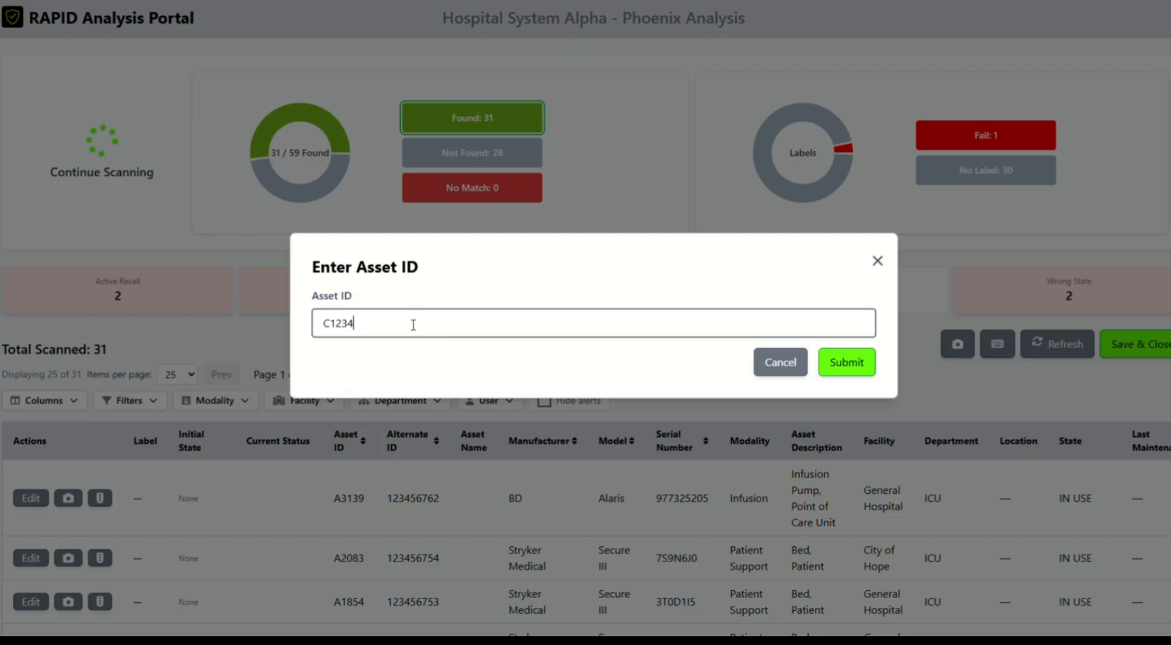
click(848, 361)
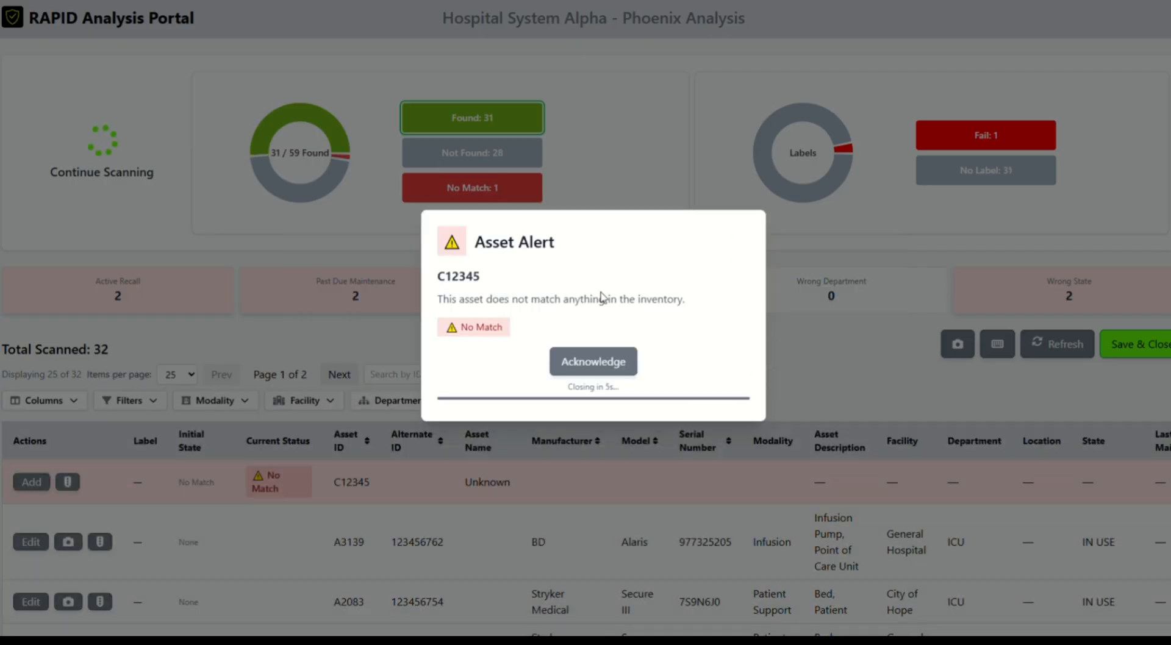
drag(494, 305, 619, 308)
click(593, 361)
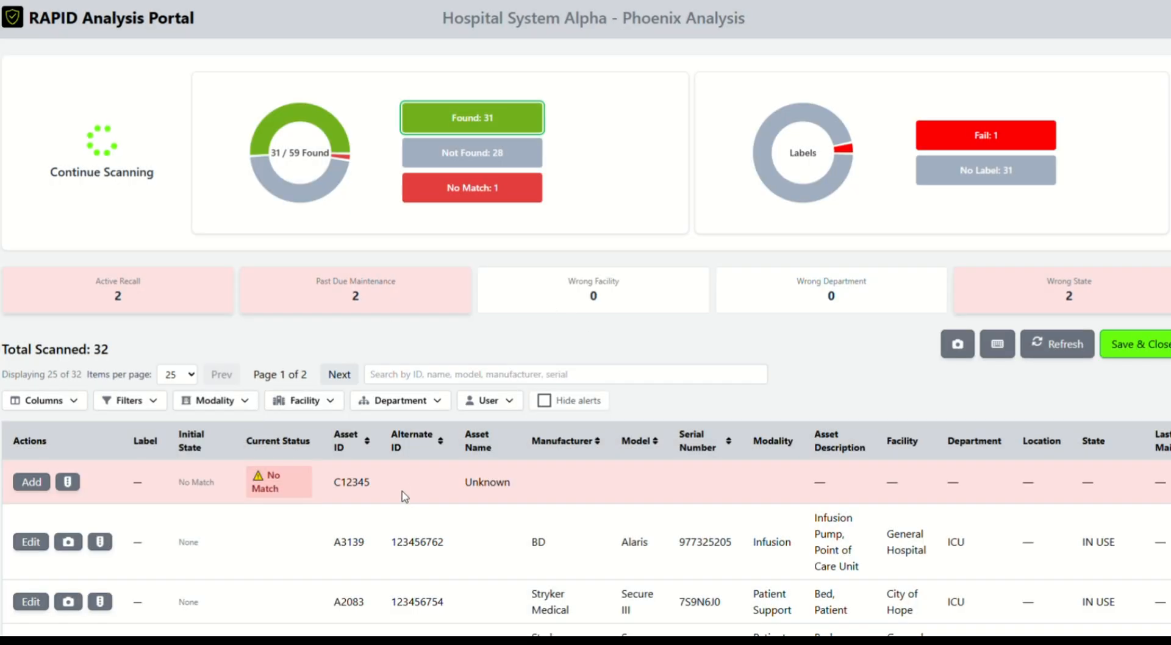
Step: Start adding the unmatched asset C12345 to the inventory and preview the manual entry form before returning to the entry methods
scroll(459, 427, down, 3)
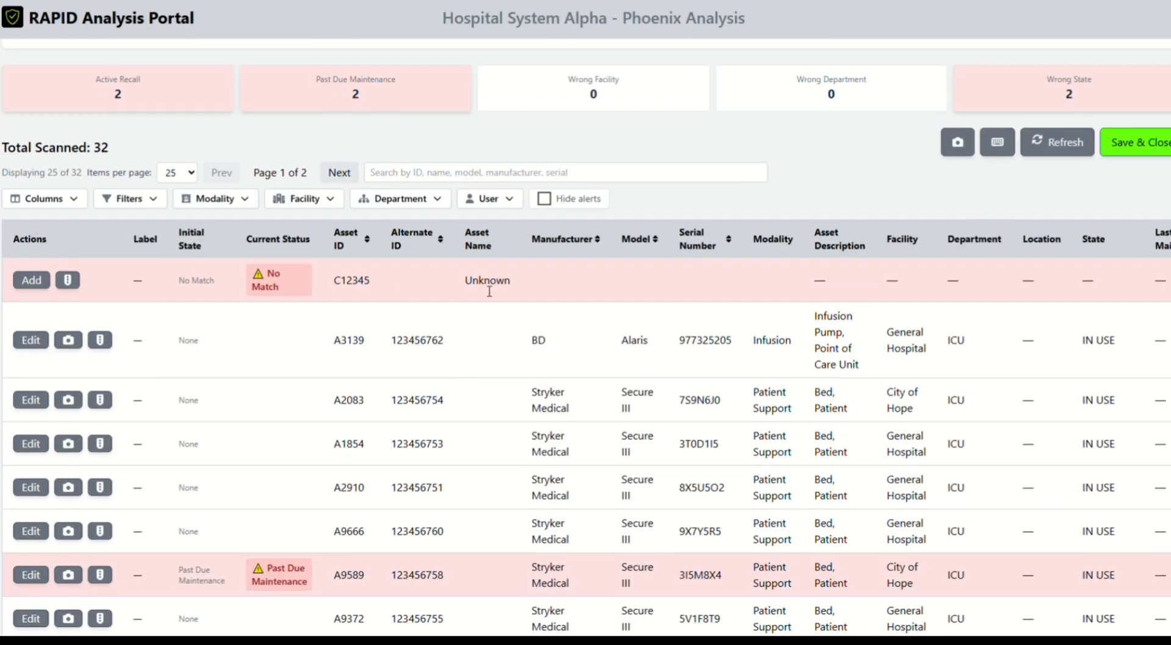
scroll(323, 284, up, 3)
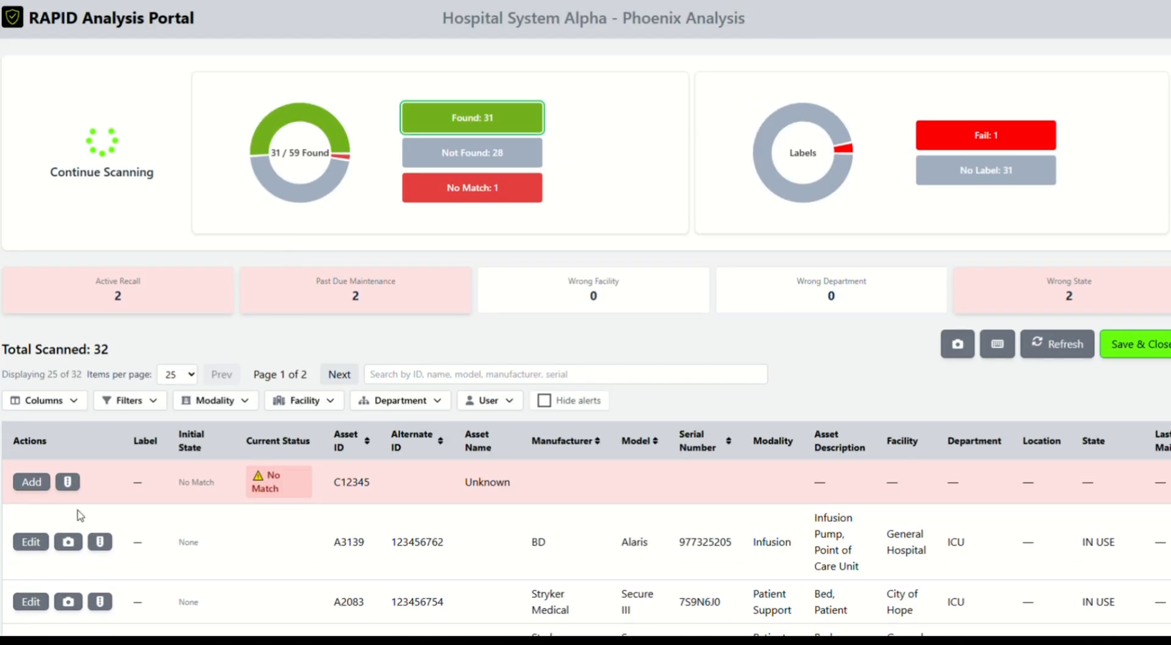
click(31, 485)
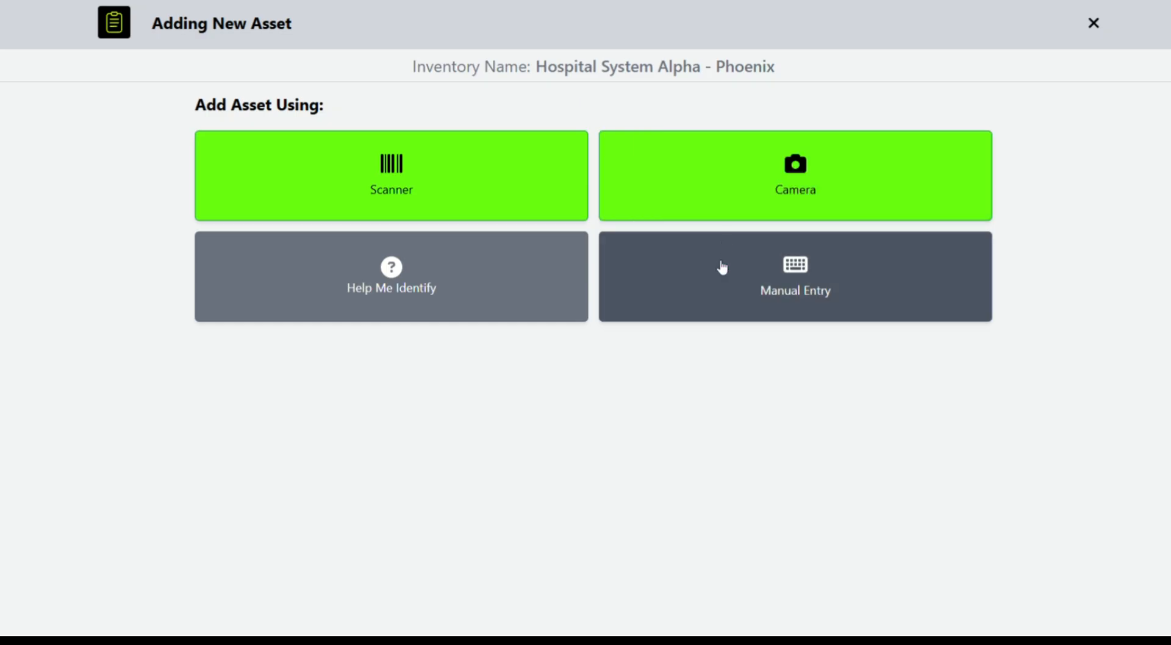
click(630, 310)
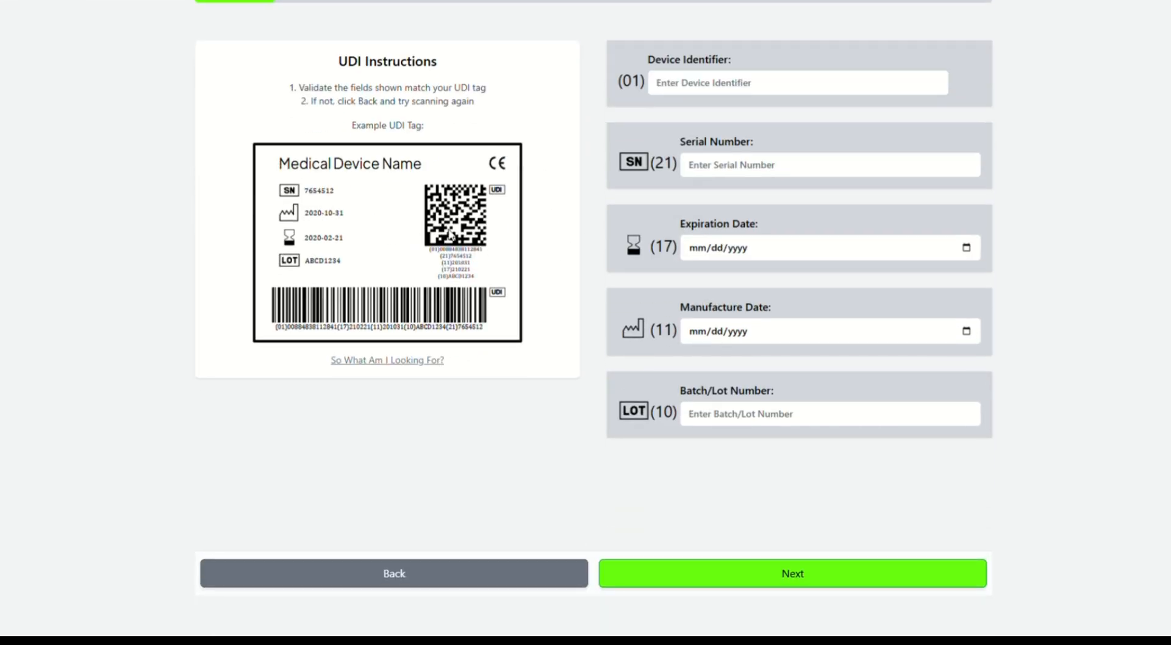
click(455, 614)
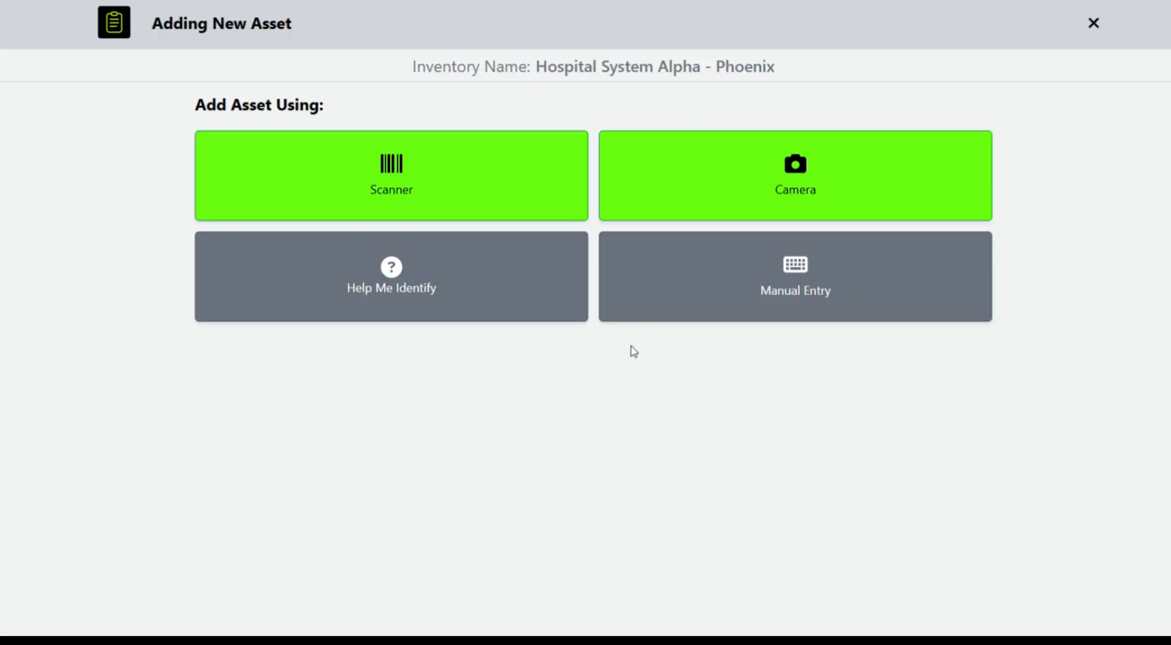
Step: Identify the device by searching for manufacturer GE and selecting the model INNOVA - IGS 5 001 - Innova IGS 5 UDI
click(426, 290)
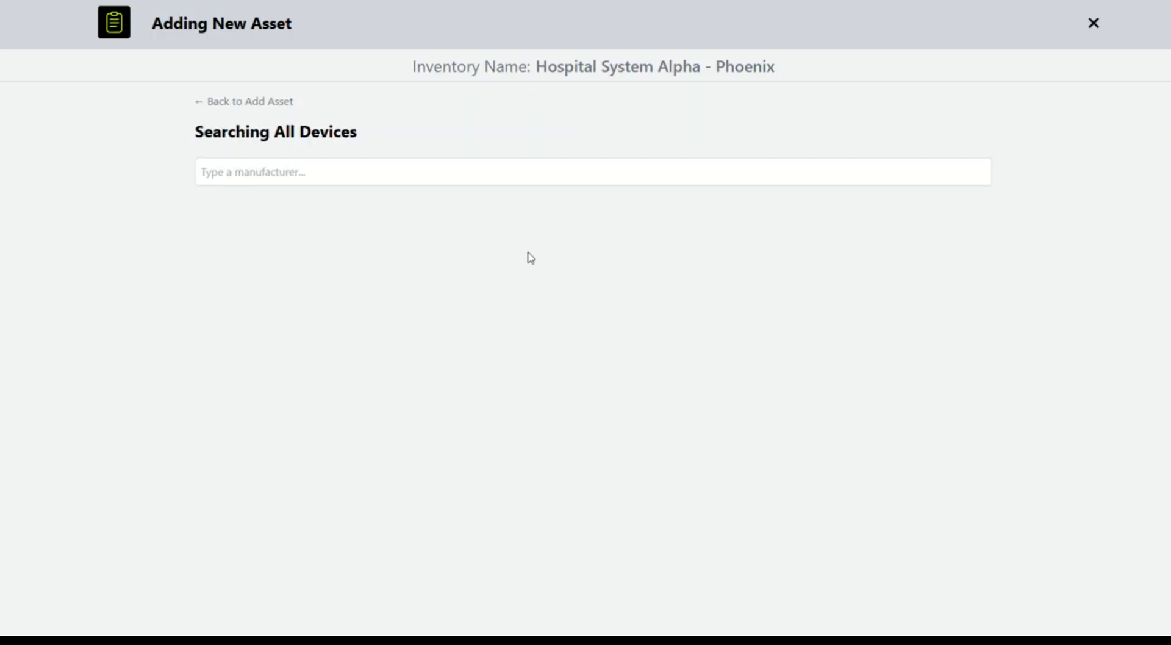
click(330, 175)
text(GE)
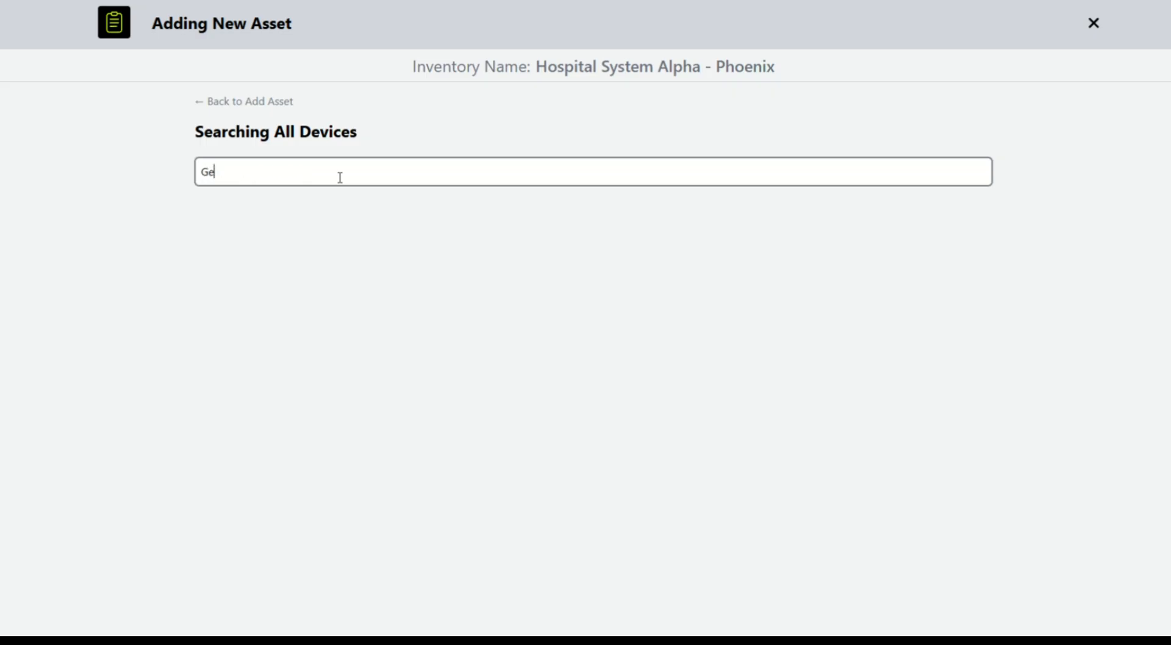
click(309, 210)
click(350, 233)
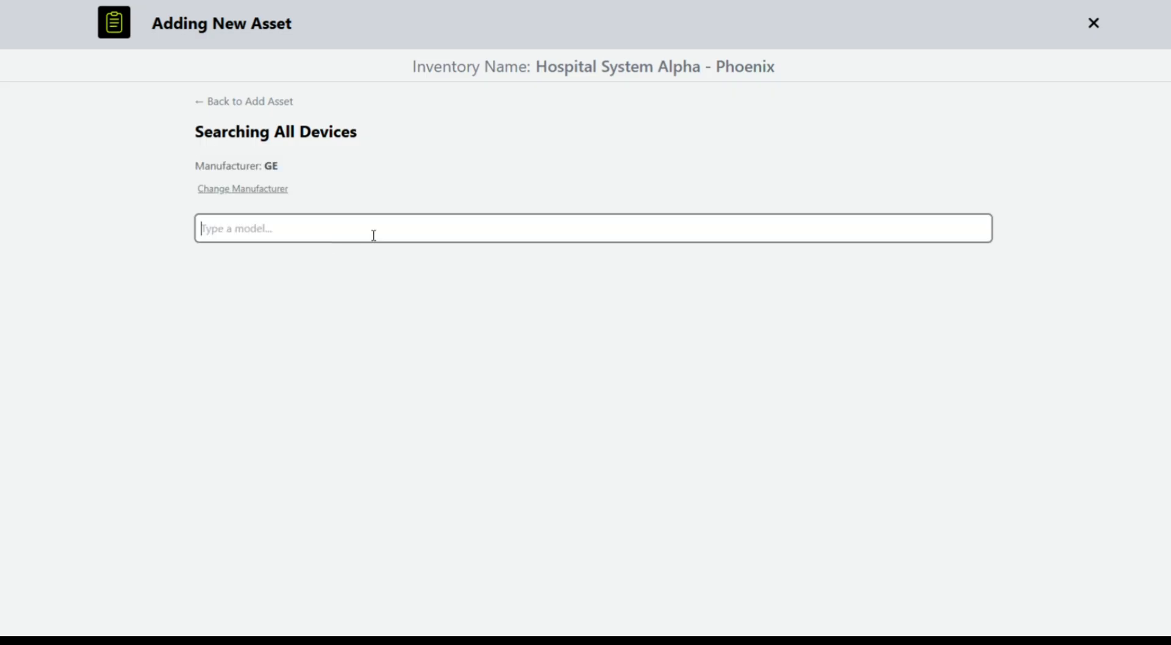
text(In)
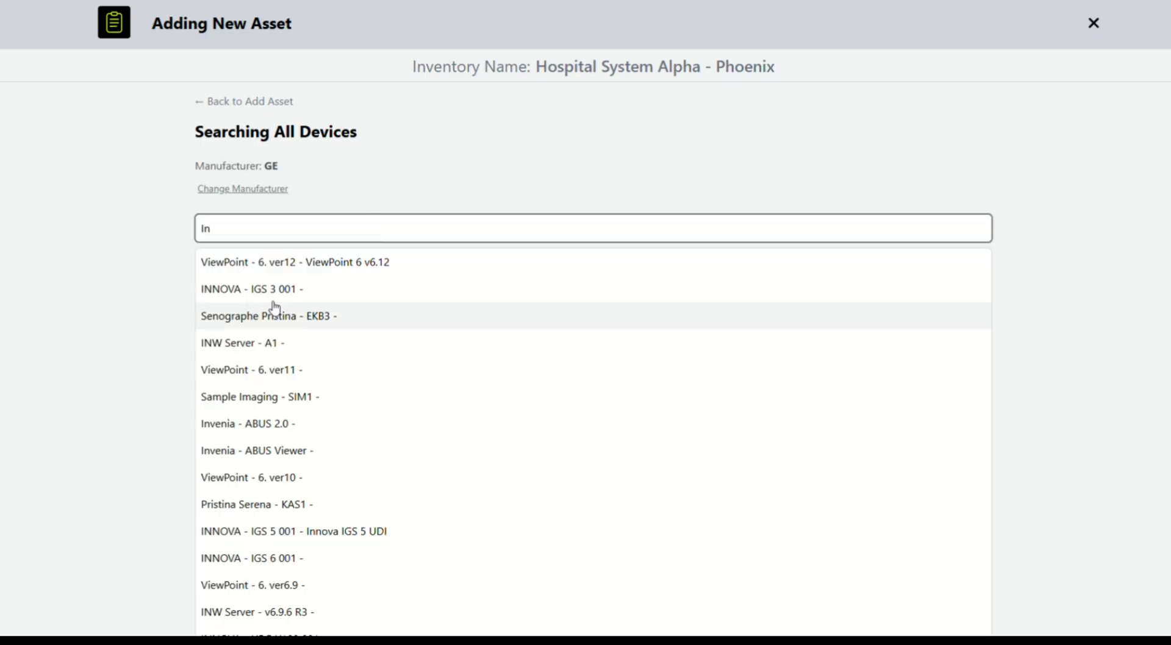
scroll(325, 342, down, 2)
click(315, 456)
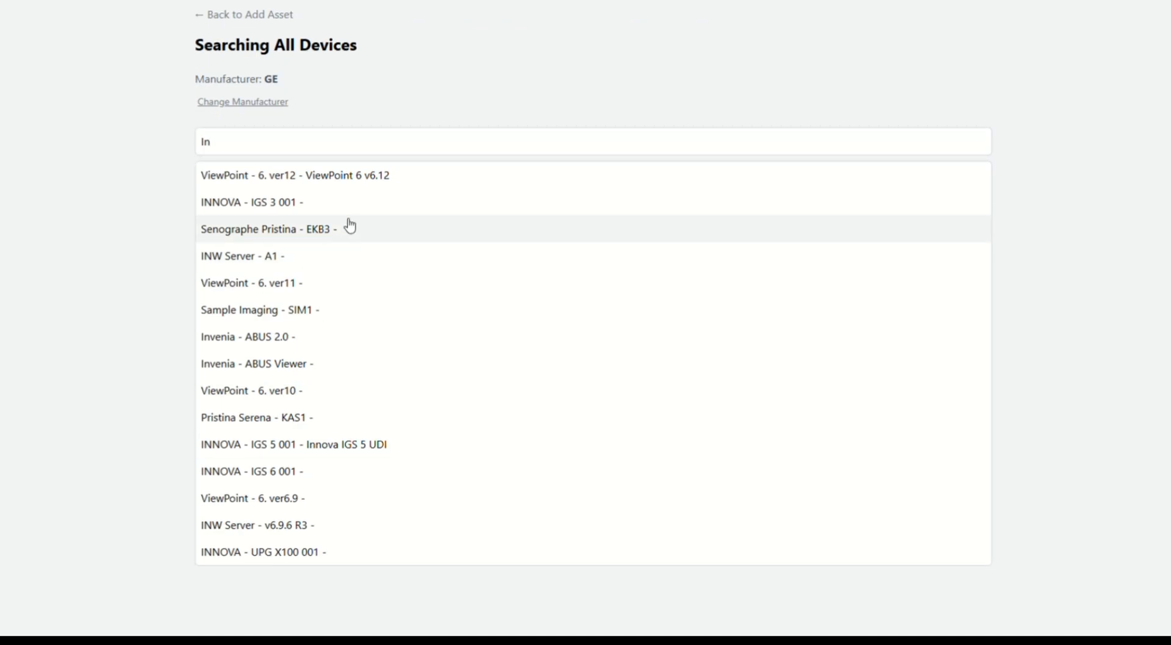
scroll(557, 269, up, 2)
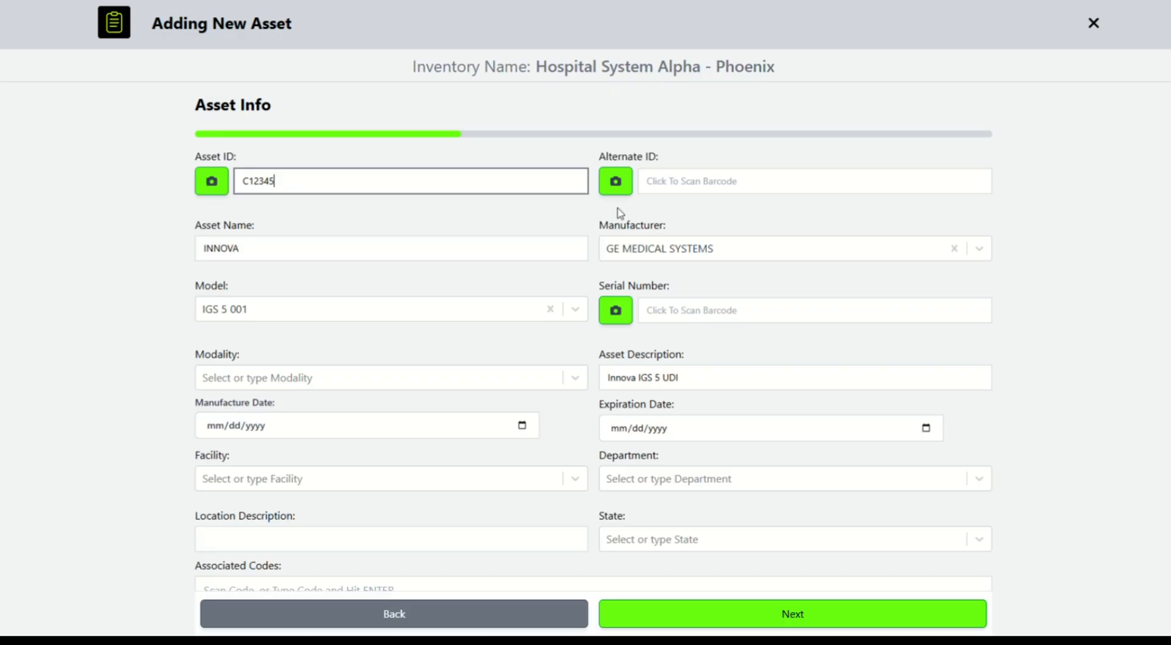
Step: Set the new asset's serial number to 2365310
click(474, 232)
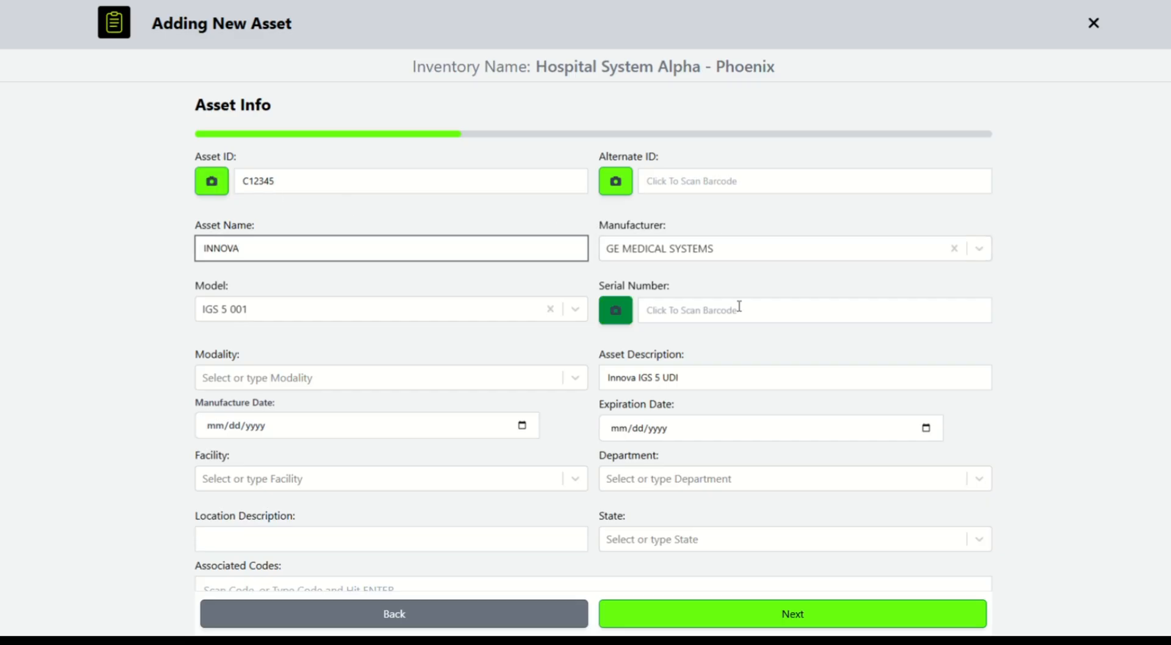
click(696, 320)
text(23653101a)
key(BackSpace)
key(BackSpace)
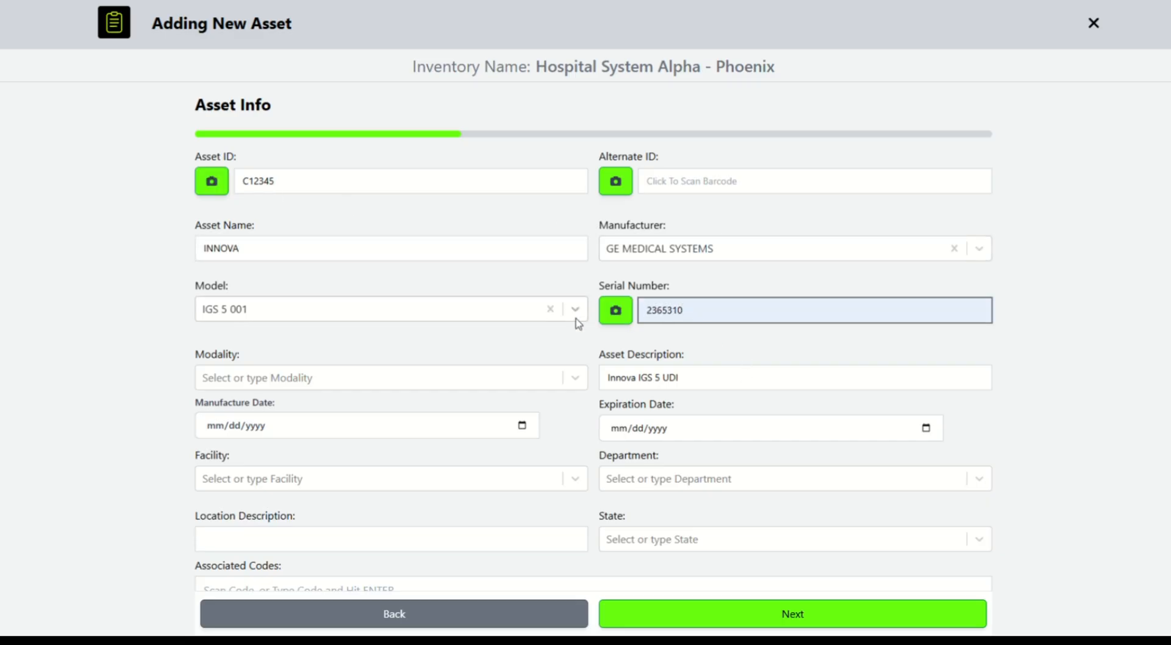
Step: Check the available manufacturer and model choices in the asset info form without changing them
scroll(397, 353, down, 2)
scroll(667, 192, up, 2)
click(688, 123)
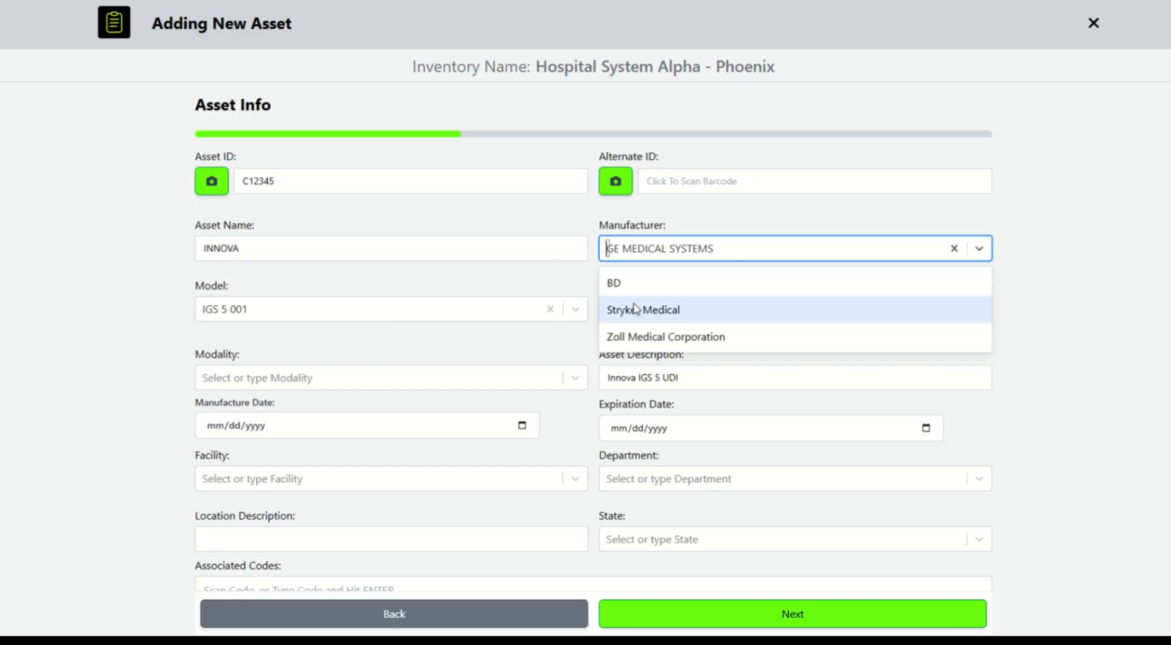
click(318, 318)
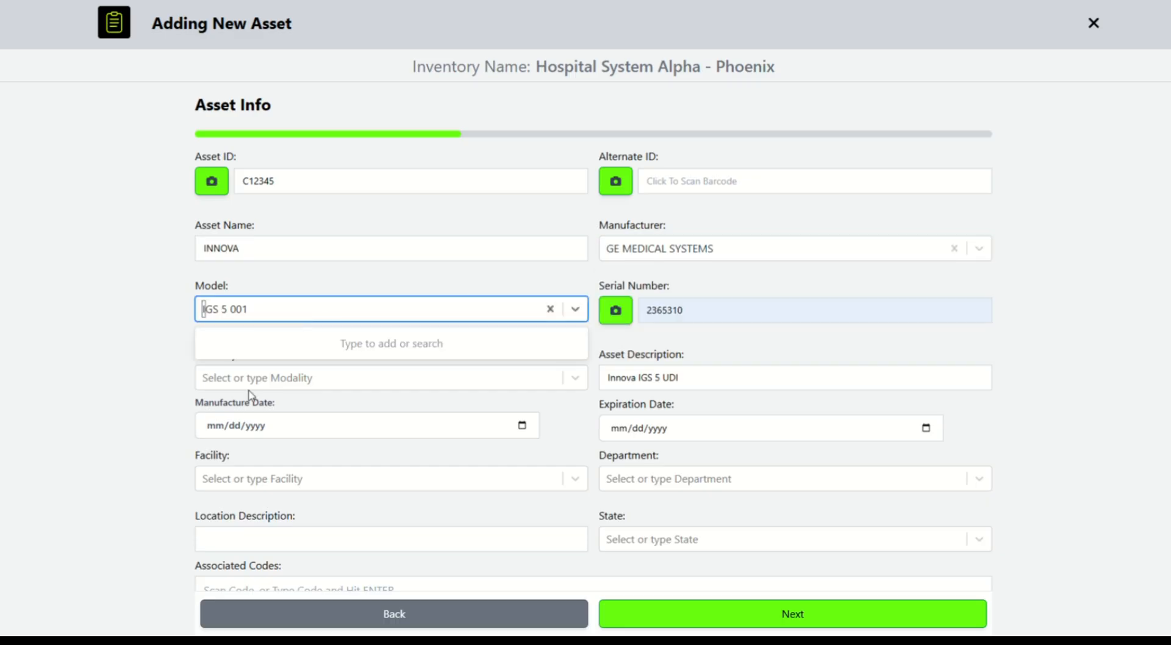
click(359, 282)
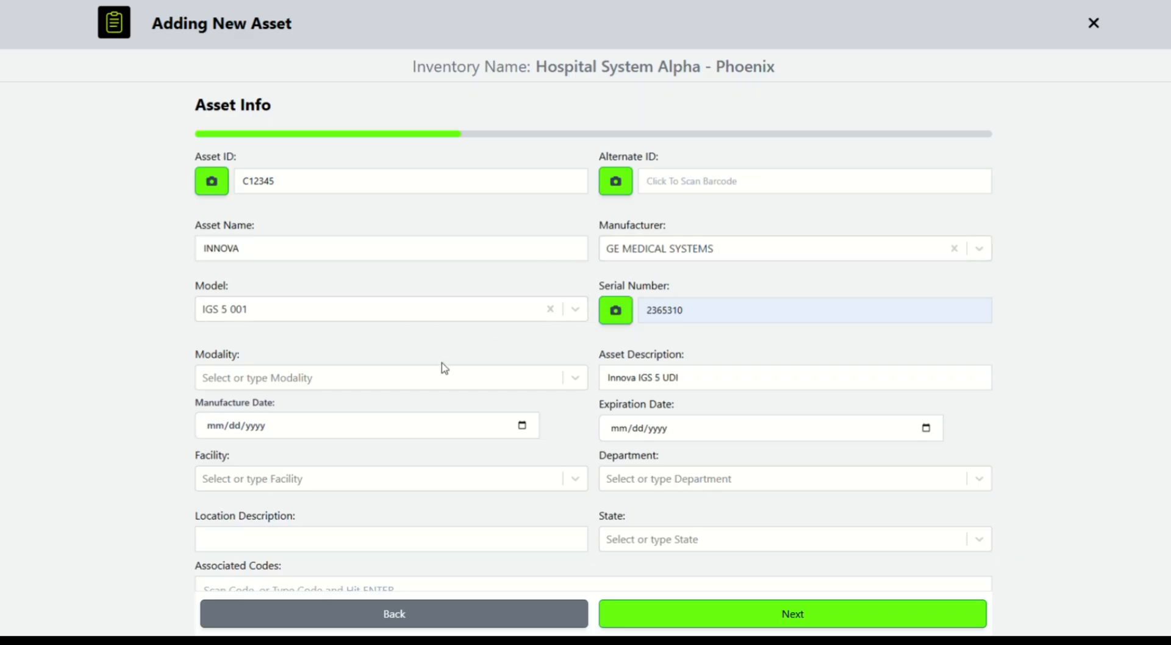
Step: Set the asset's modality to Infusion and its facility to General Hospital
click(339, 378)
click(396, 439)
scroll(488, 390, down, 2)
click(427, 344)
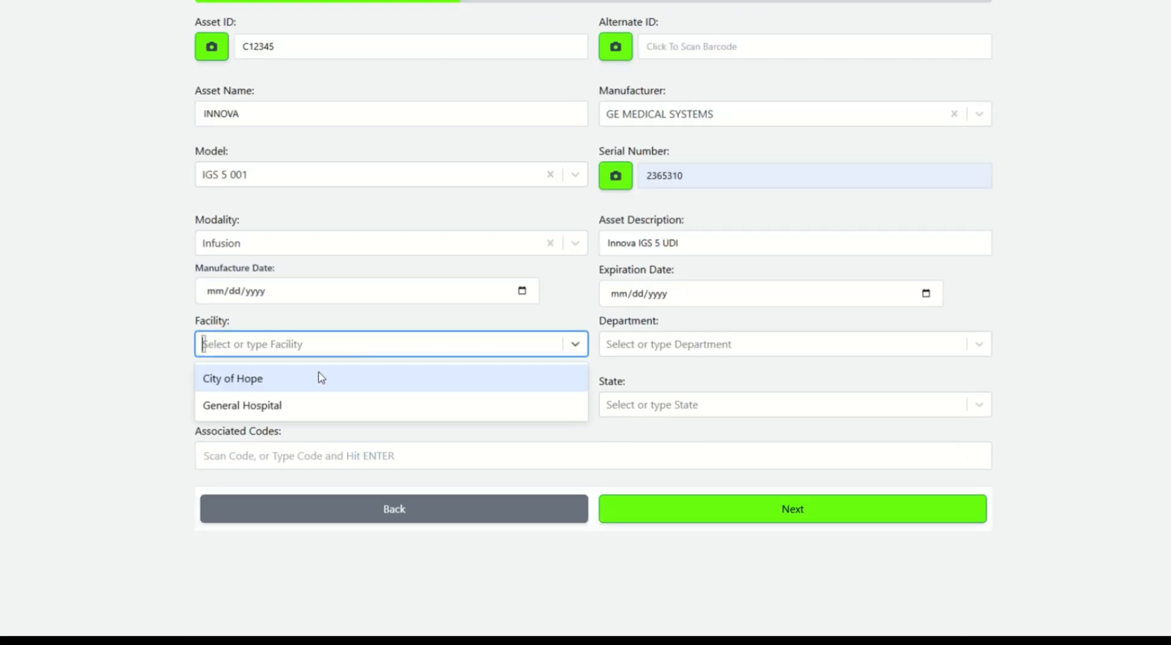
click(366, 405)
Step: Set the asset's department to ICU and its state to IN USE, and continue to the maintenance info
click(685, 342)
click(628, 405)
click(635, 405)
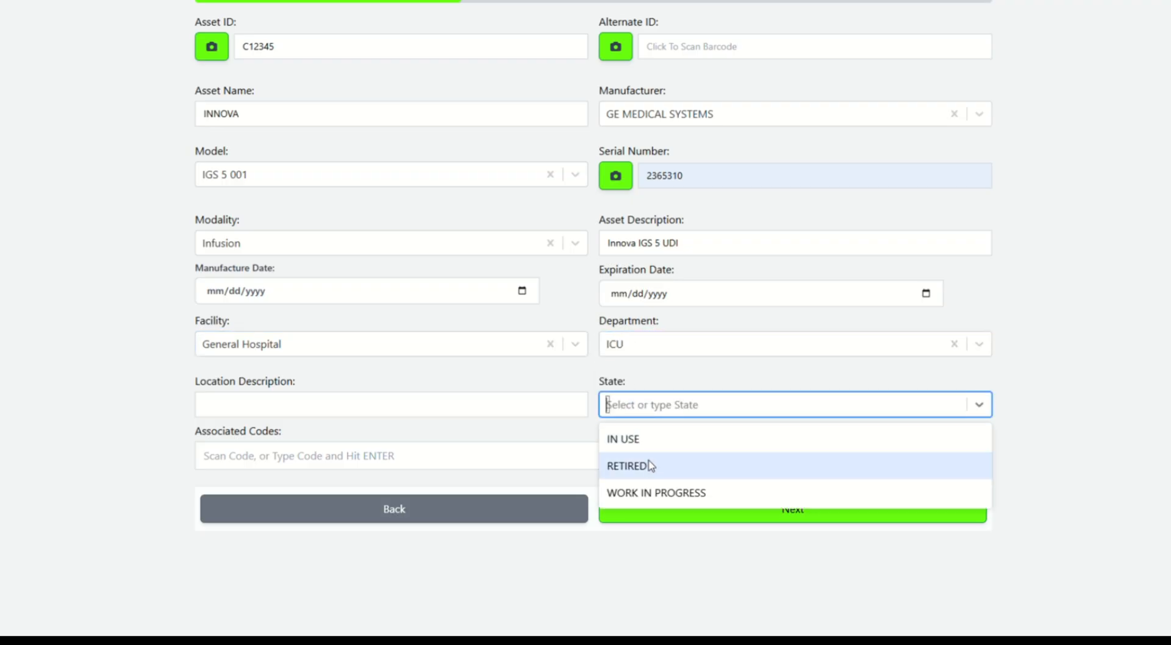
click(637, 440)
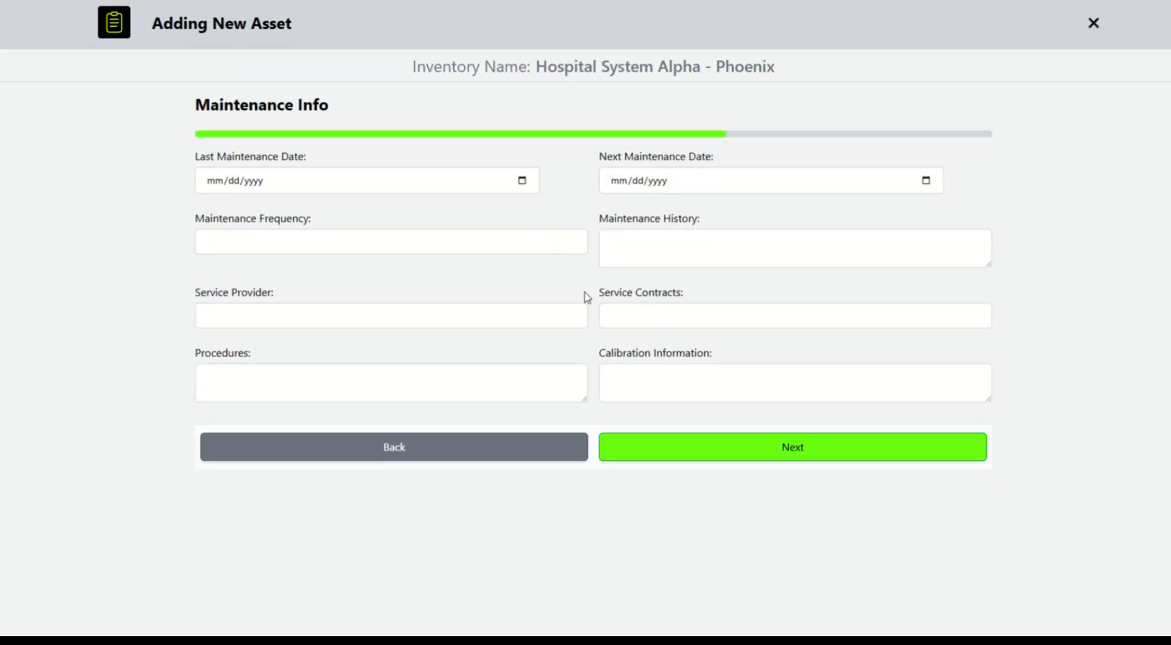
Step: Set the next maintenance date to 07/24/2026 and continue to the company fields
click(930, 179)
click(909, 197)
click(725, 214)
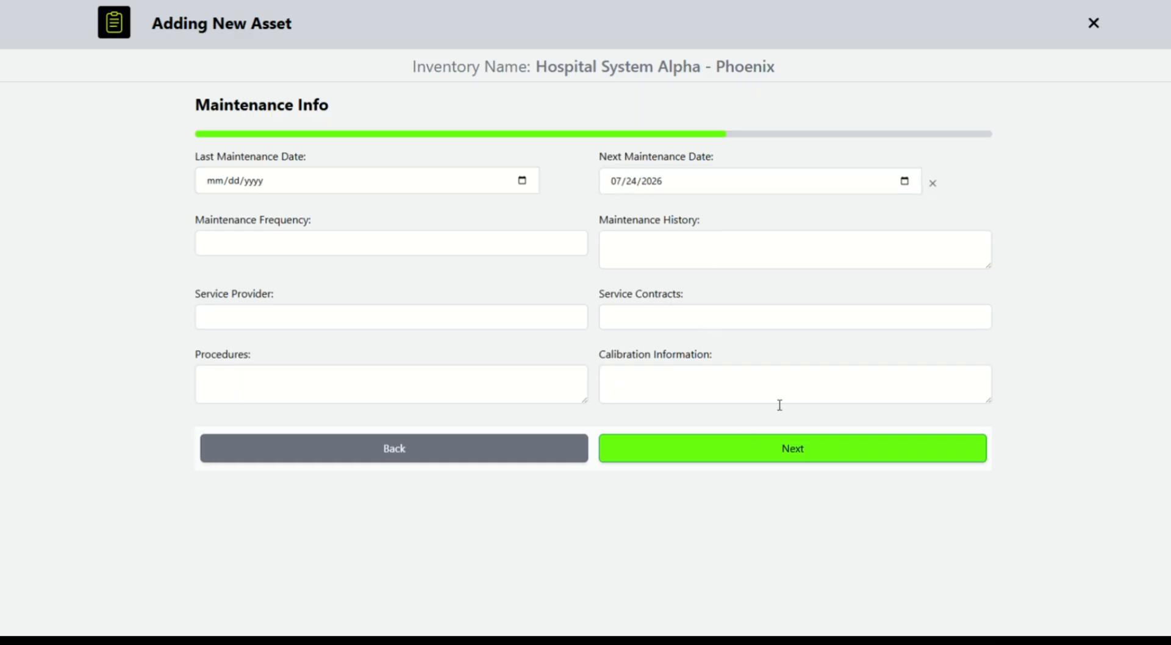
click(780, 444)
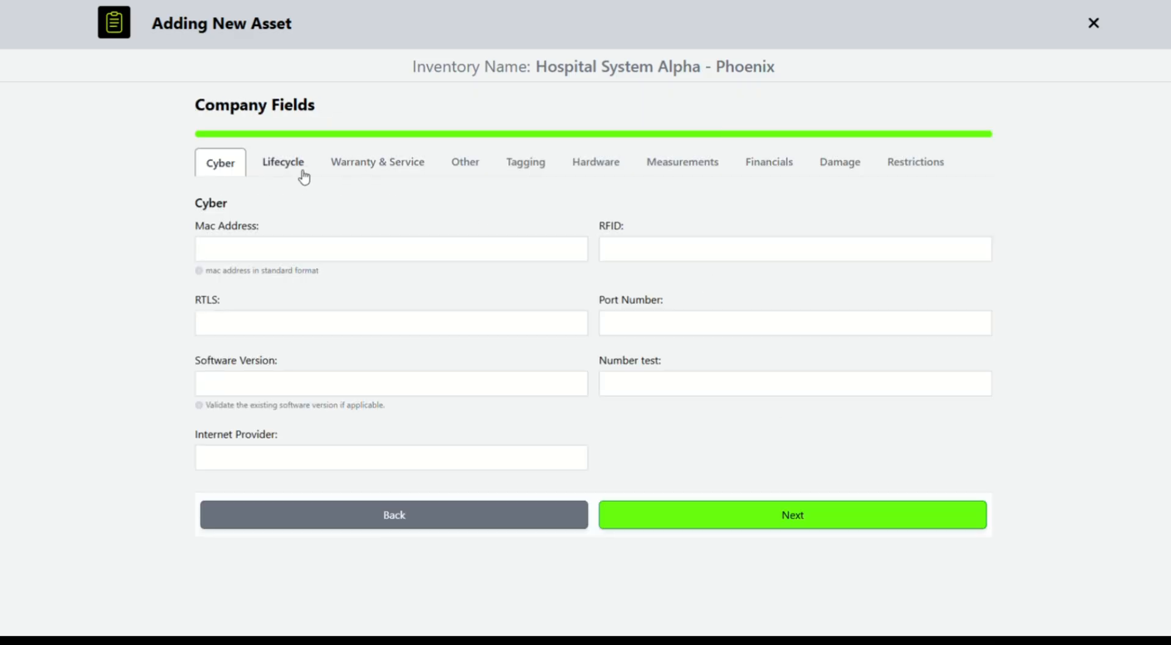
Step: Look through the company field categories, including Lifecycle, Warranty & Service, Tagging and Measurements, and return to Cyber
click(303, 176)
click(383, 172)
click(543, 173)
click(682, 174)
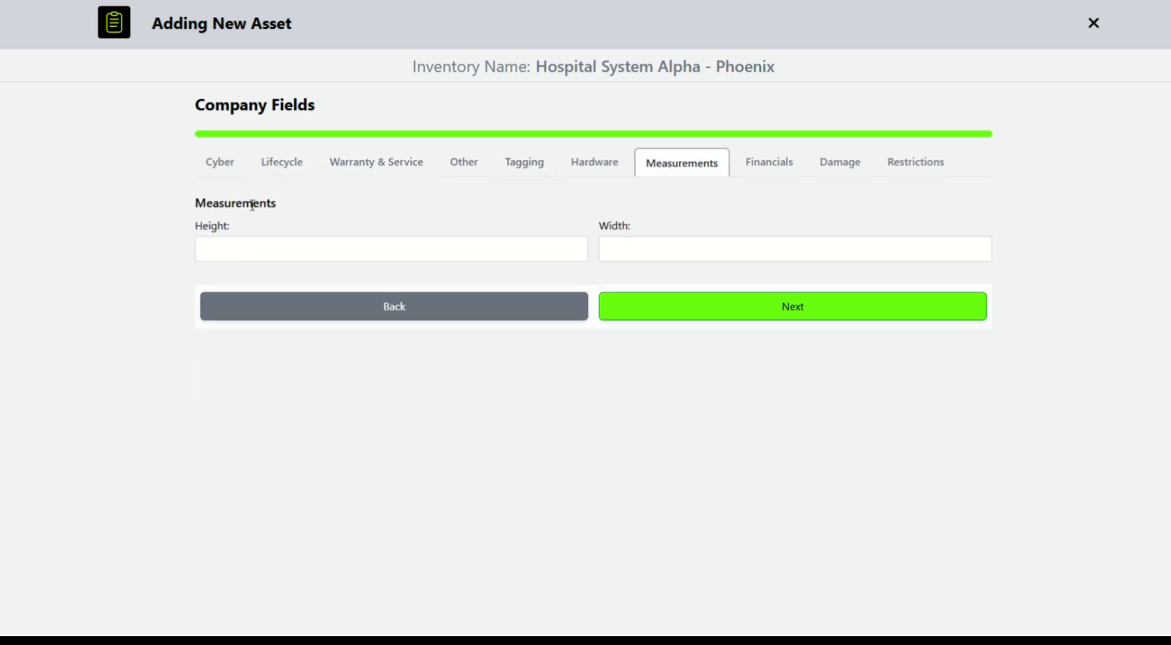
click(223, 172)
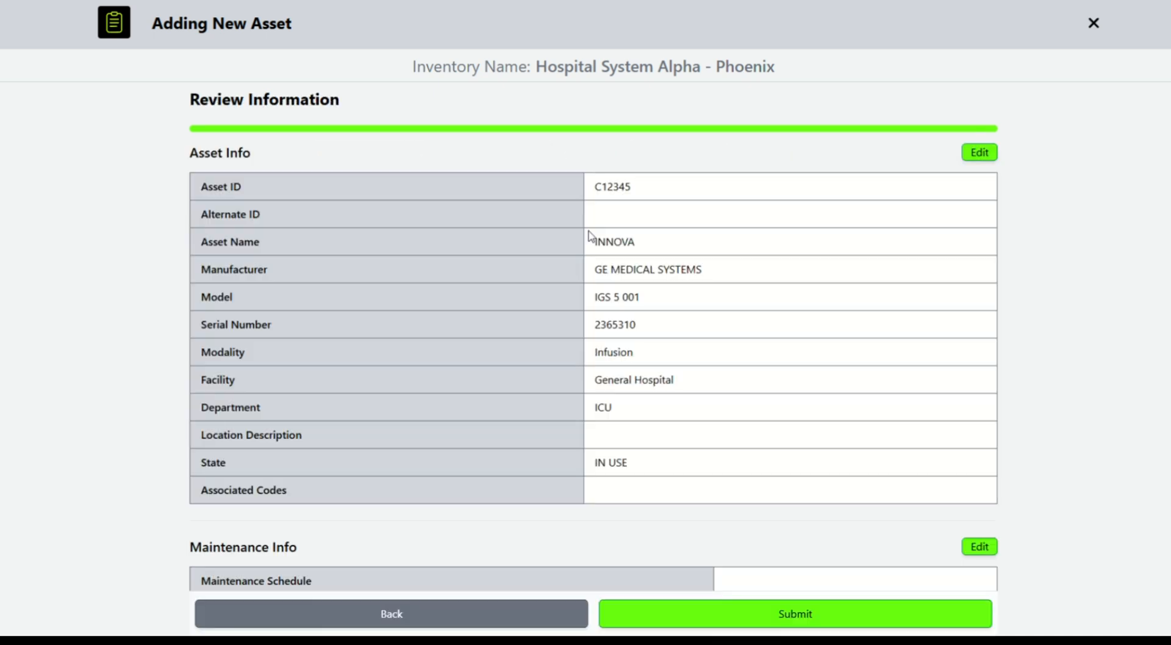
Step: Review the information entered for asset C12345 and submit it to the inventory
scroll(701, 305, down, 8)
click(768, 495)
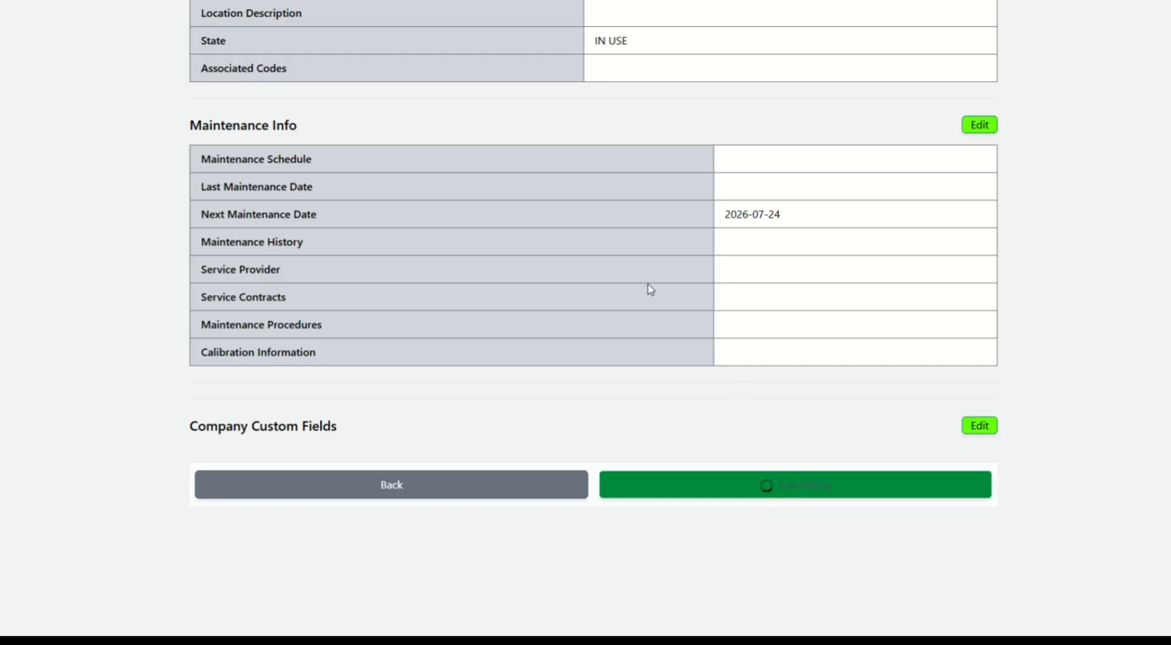
click(750, 405)
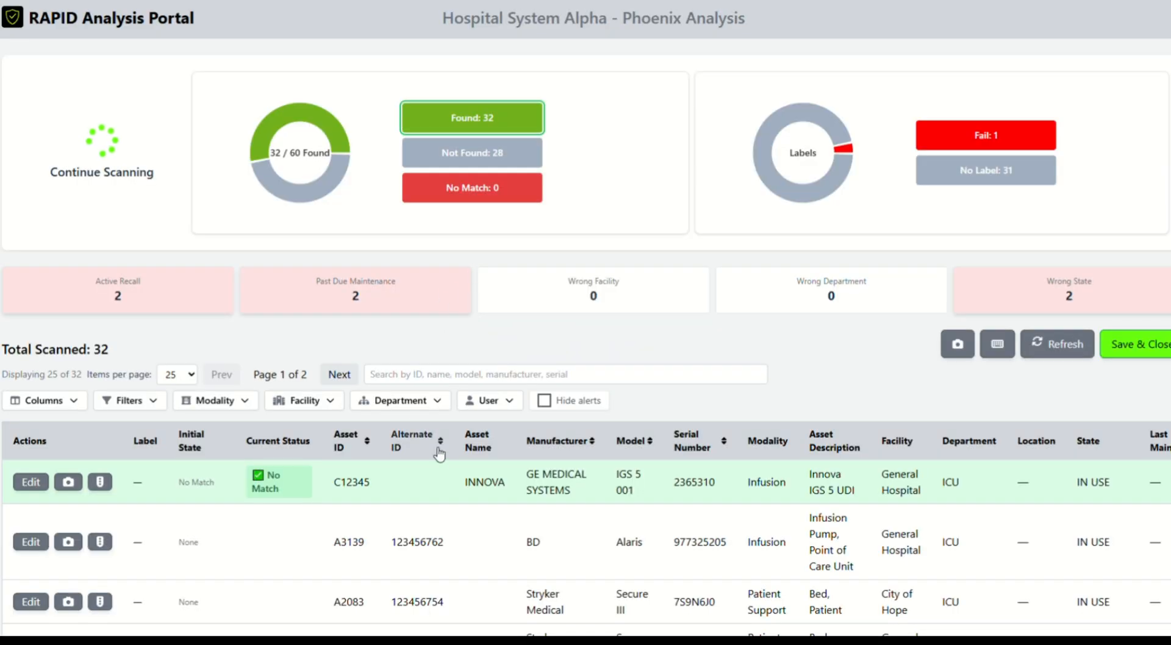
Step: Check the asset ID and current status in asset C12345's row of the Found list
drag(419, 485, 250, 491)
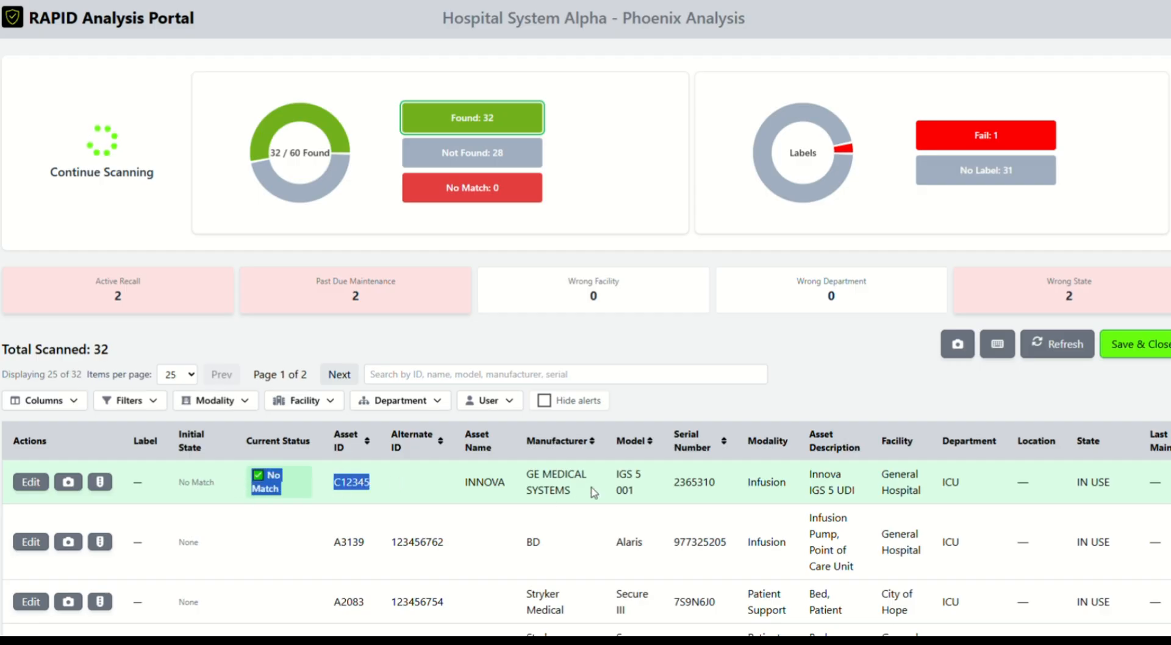
drag(594, 493, 323, 499)
drag(419, 502, 275, 501)
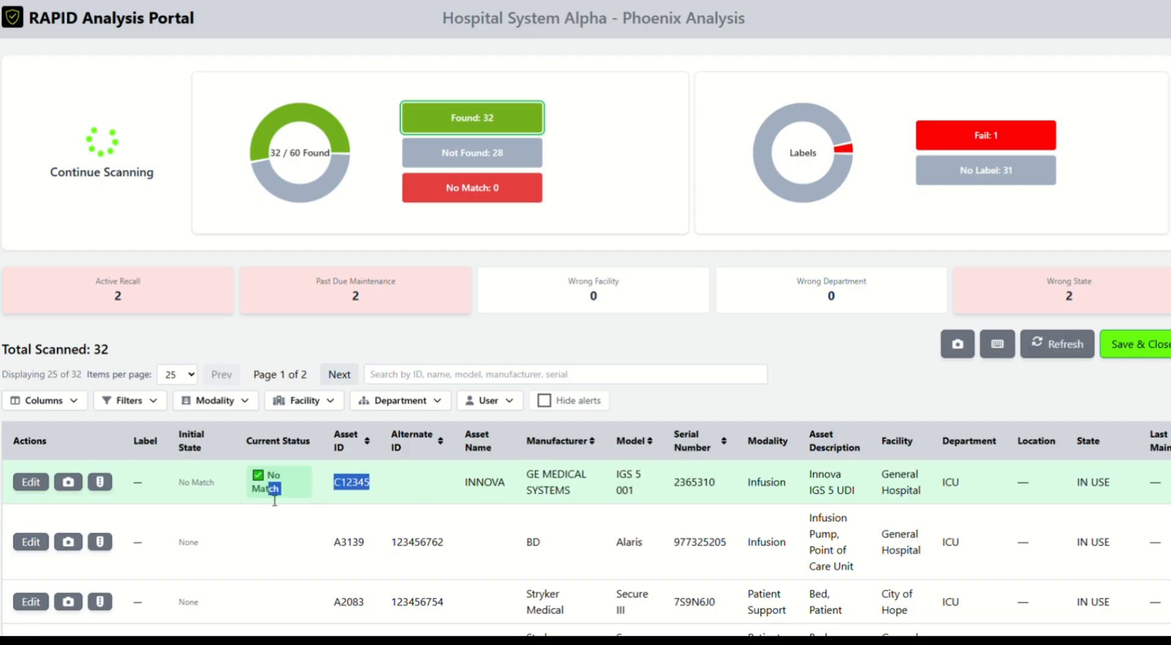
Step: Attach the Pass label to asset C12345 in the Found list and save it
mouse_move(341, 158)
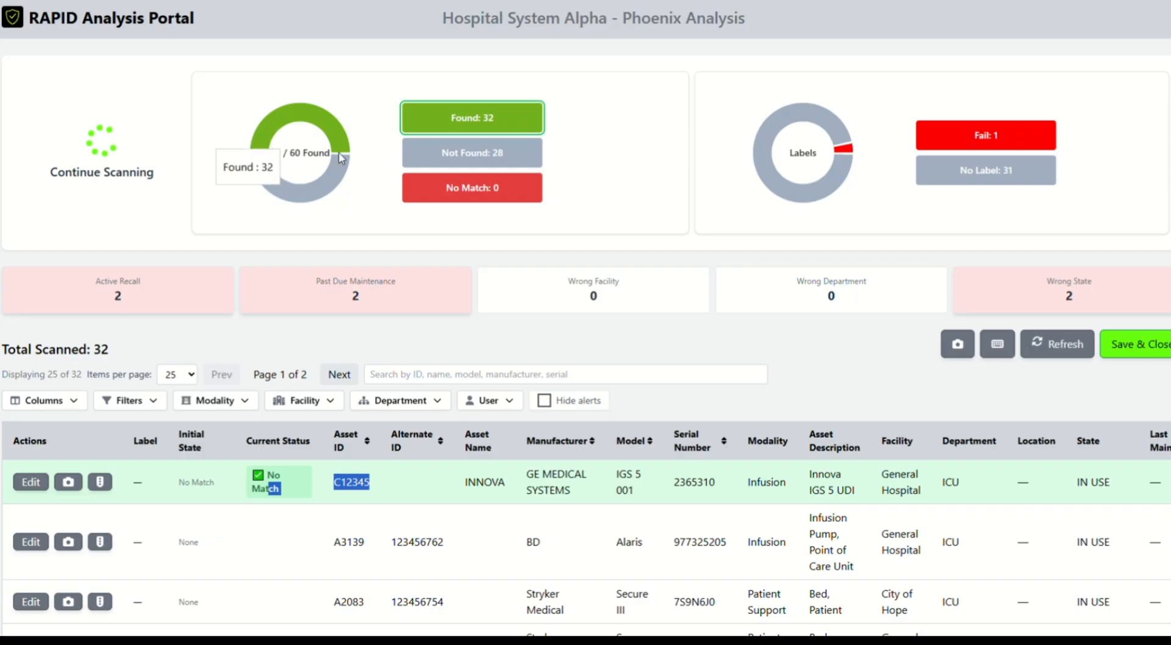
scroll(607, 364, down, 4)
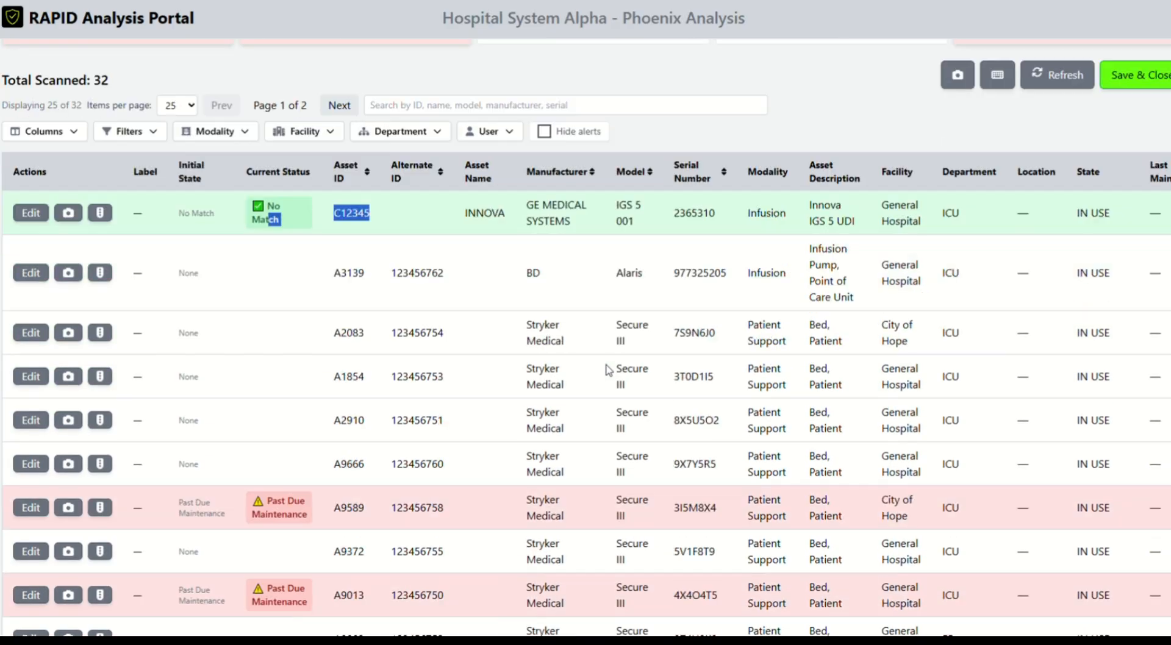
scroll(608, 370, down, 4)
scroll(608, 370, up, 10)
click(133, 471)
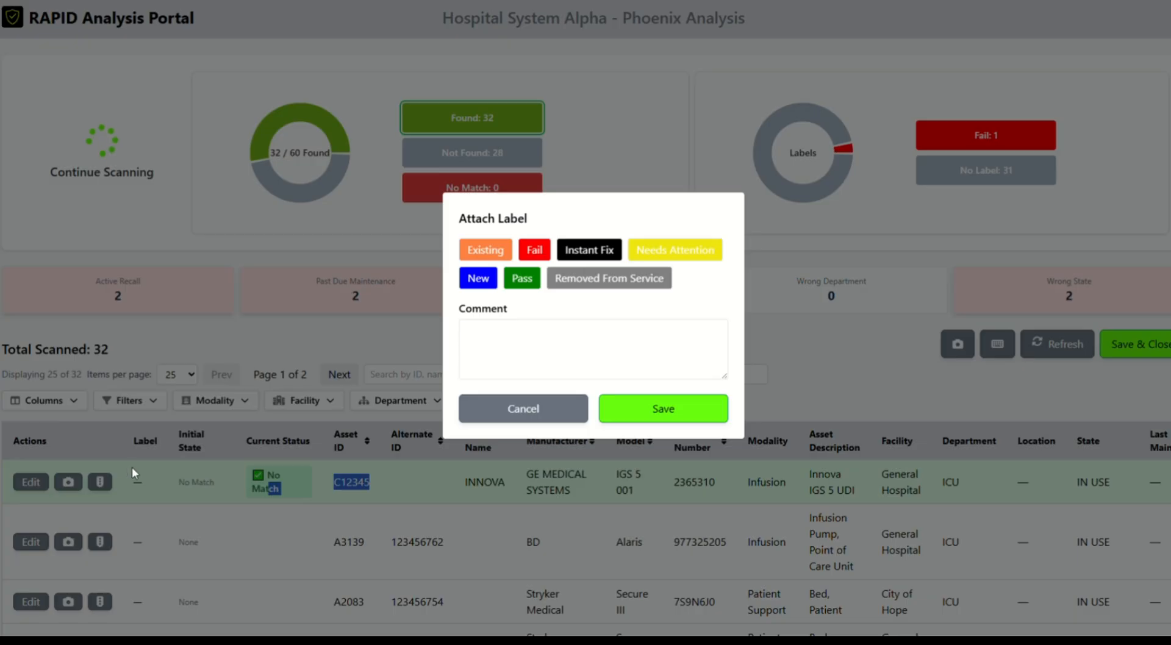
click(531, 280)
click(638, 408)
Step: Label asset A3139 as Needs Attention and asset A2083 as Fail
scroll(135, 352, down, 3)
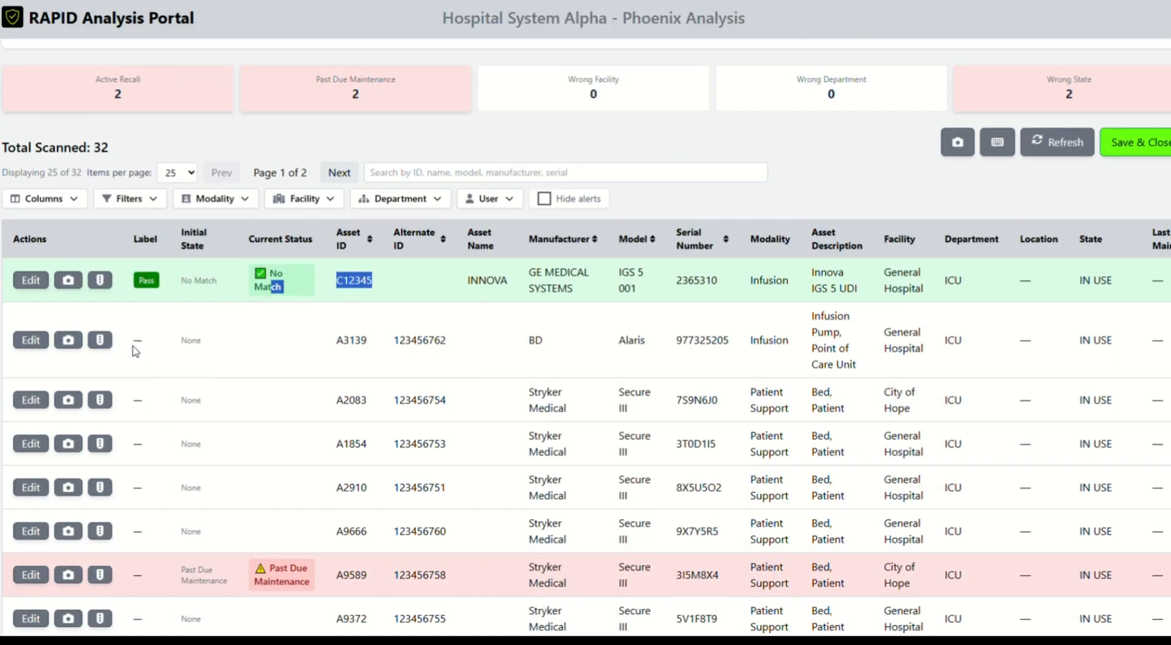
click(100, 340)
click(669, 251)
click(664, 408)
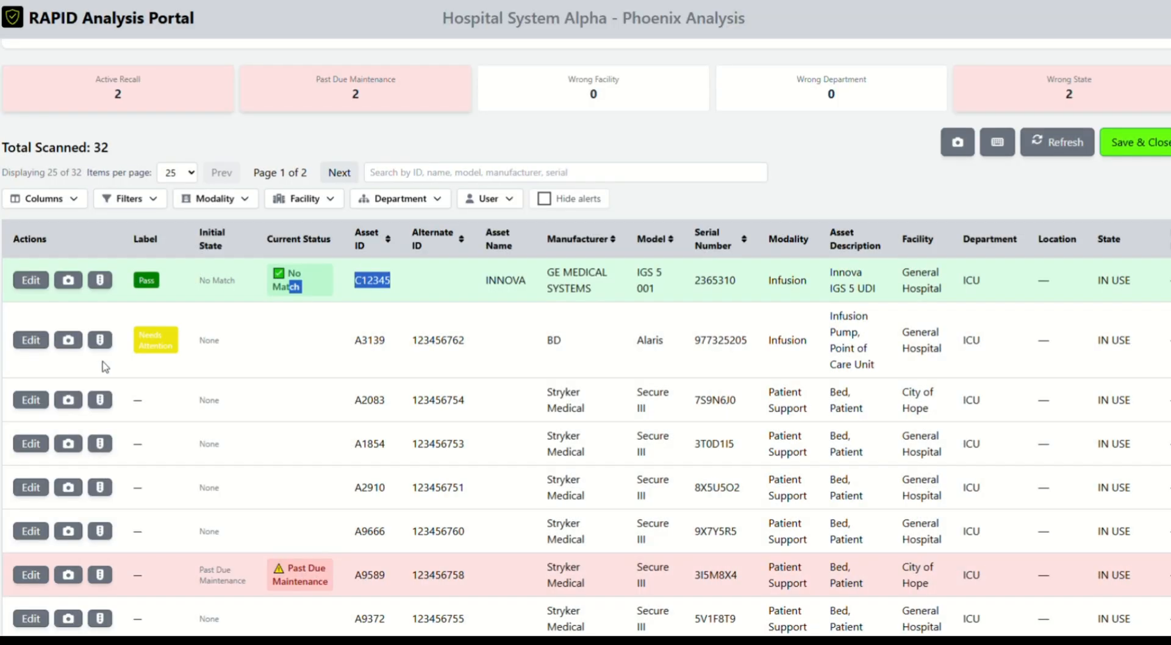
click(100, 400)
click(543, 263)
click(651, 410)
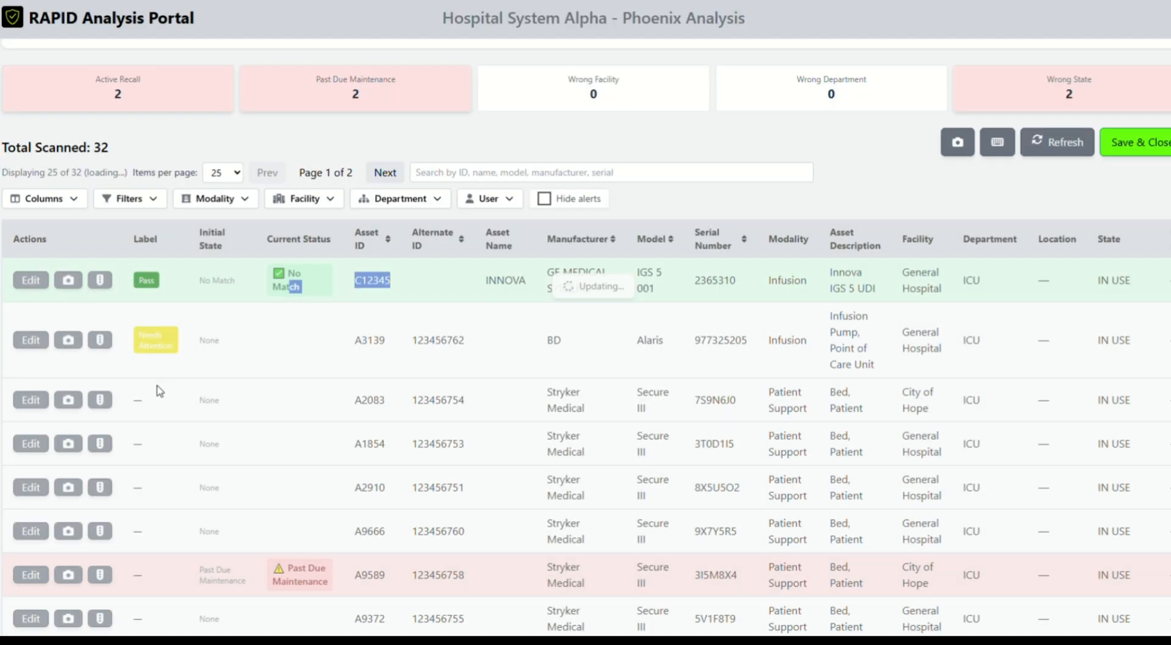
Step: Label asset A1854 as Pass and asset A2910 as Needs Attention
click(99, 443)
click(521, 278)
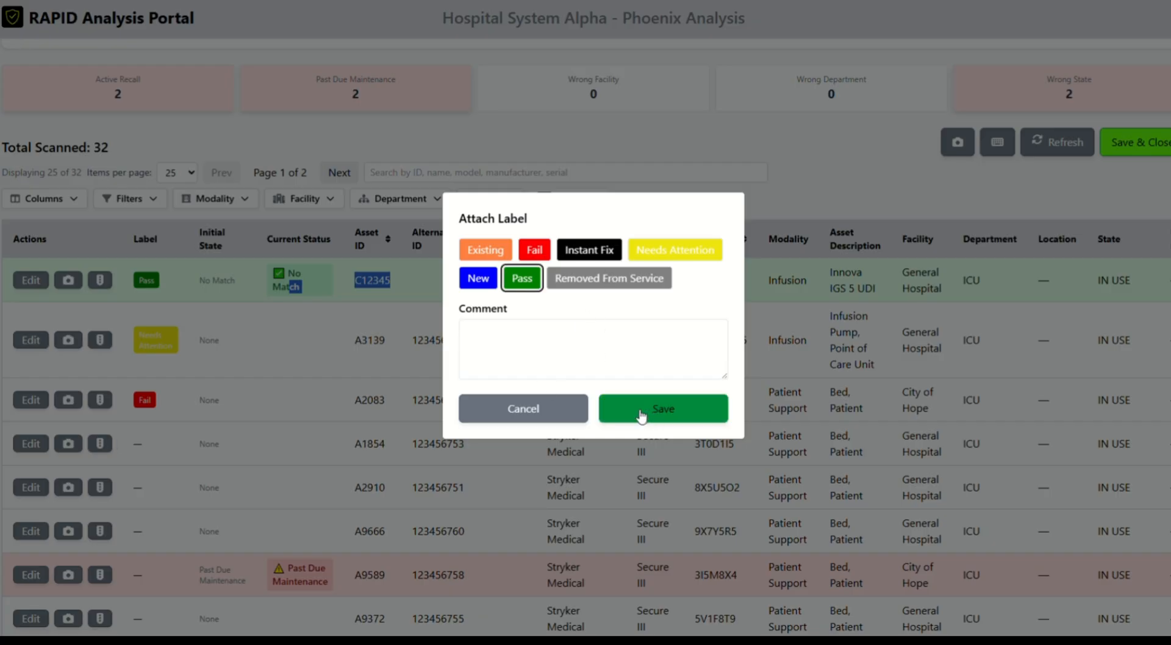
click(663, 408)
click(99, 443)
click(524, 408)
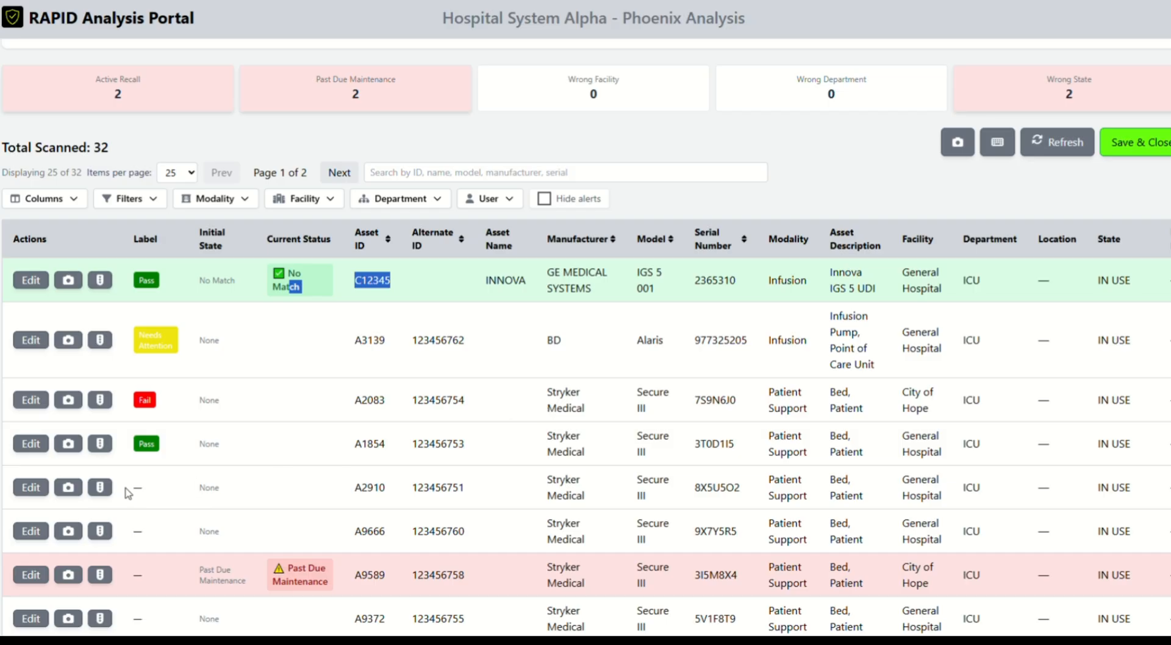
click(99, 487)
click(669, 256)
click(649, 418)
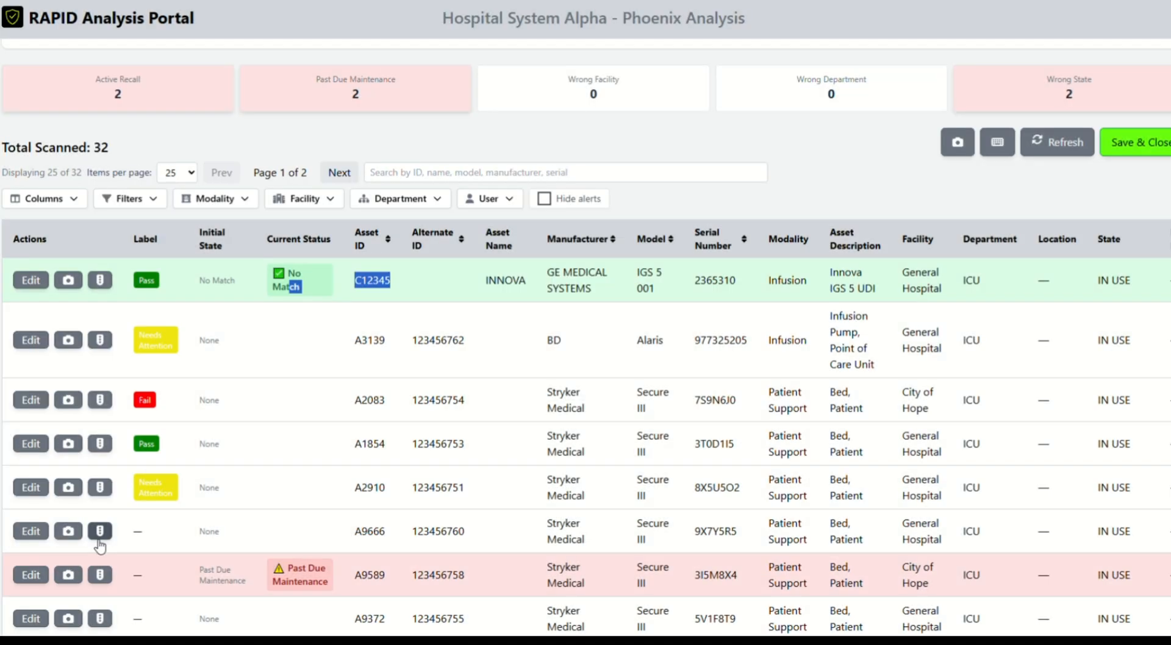
Step: Label asset A9666 as Fail and check the label summary chart
click(100, 531)
click(534, 250)
click(634, 410)
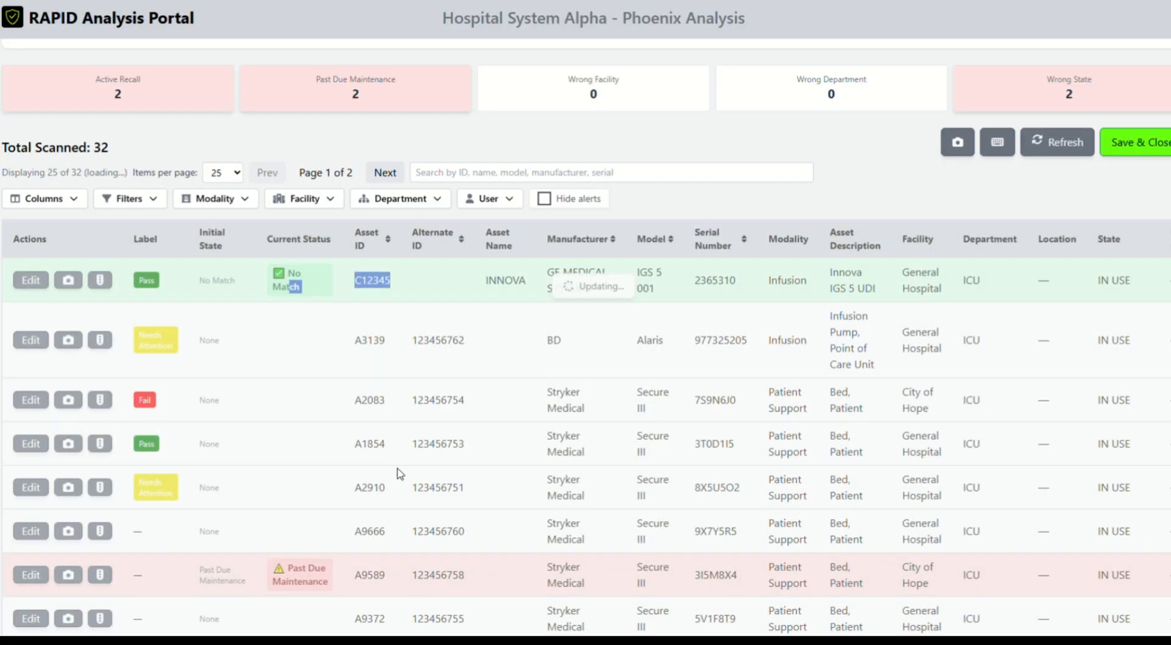
scroll(849, 177, up, 3)
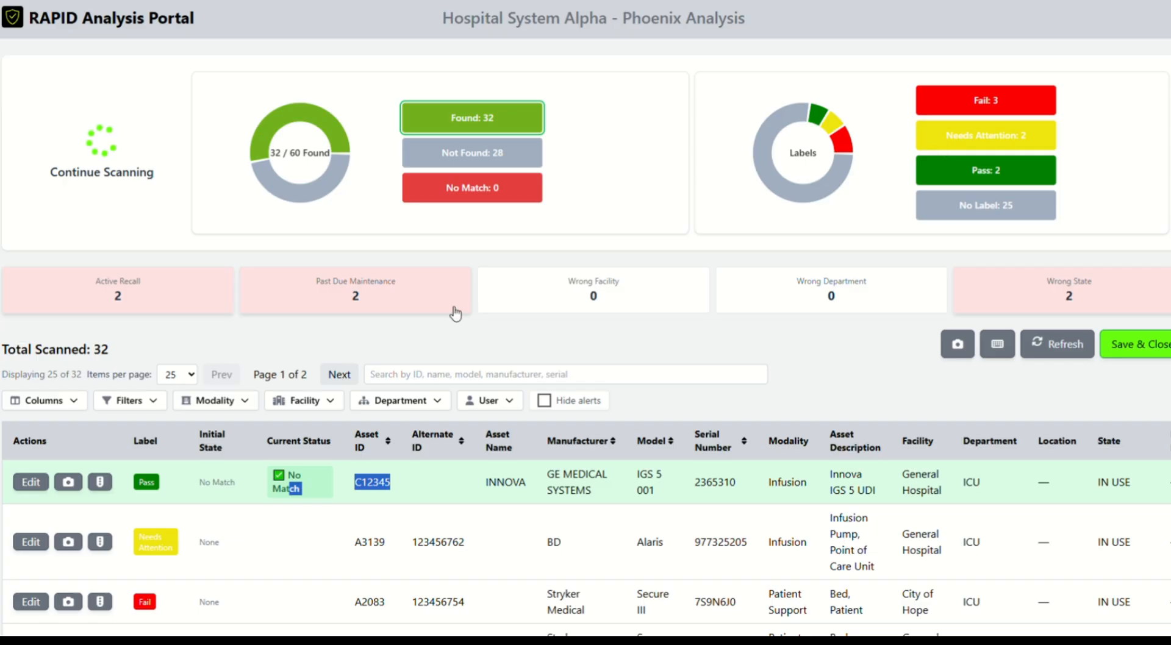
click(676, 336)
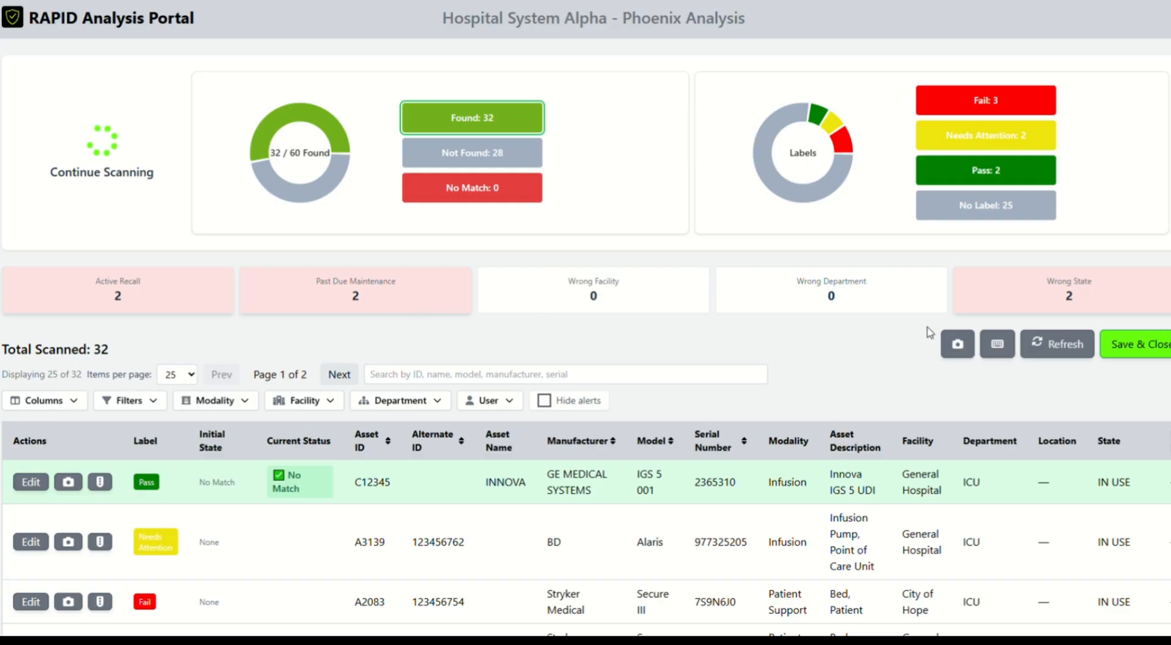
Step: Filter for assets past due for maintenance, set A9589's next maintenance date to 08/21/2026 and save the asset
click(368, 305)
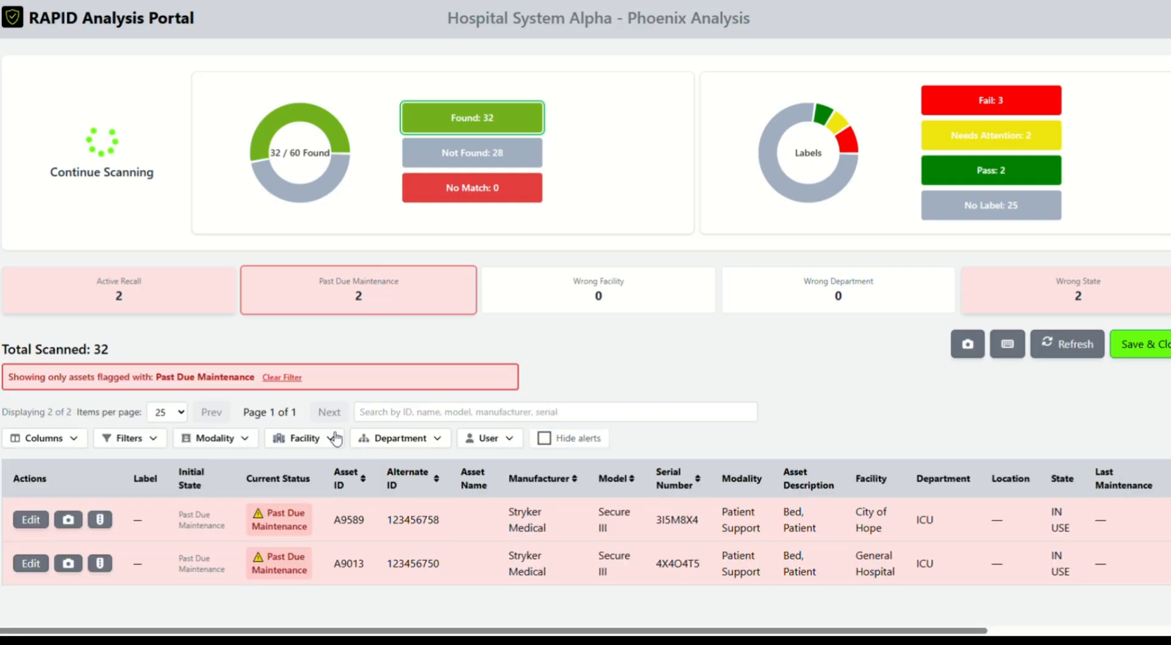
click(30, 520)
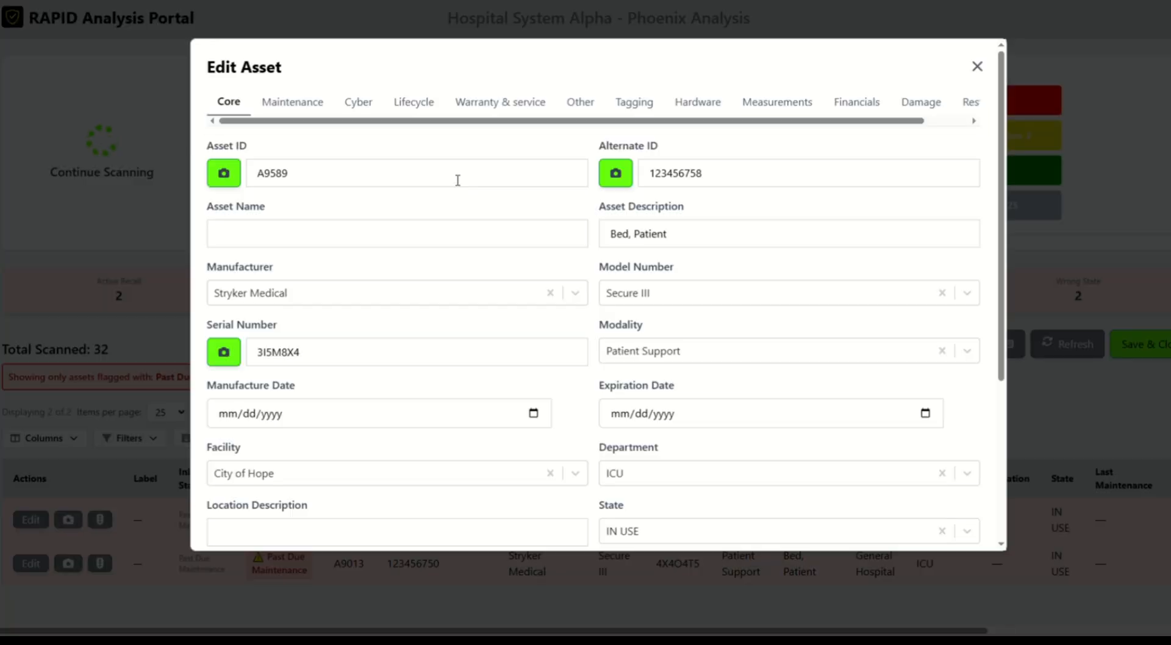
click(293, 102)
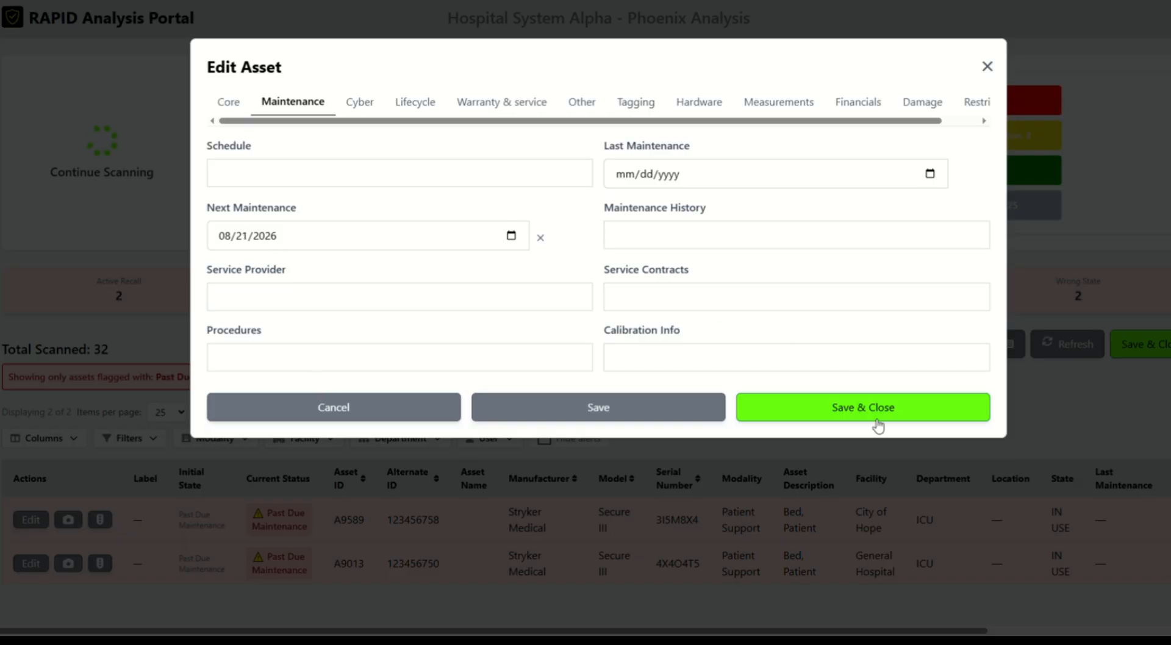
click(833, 405)
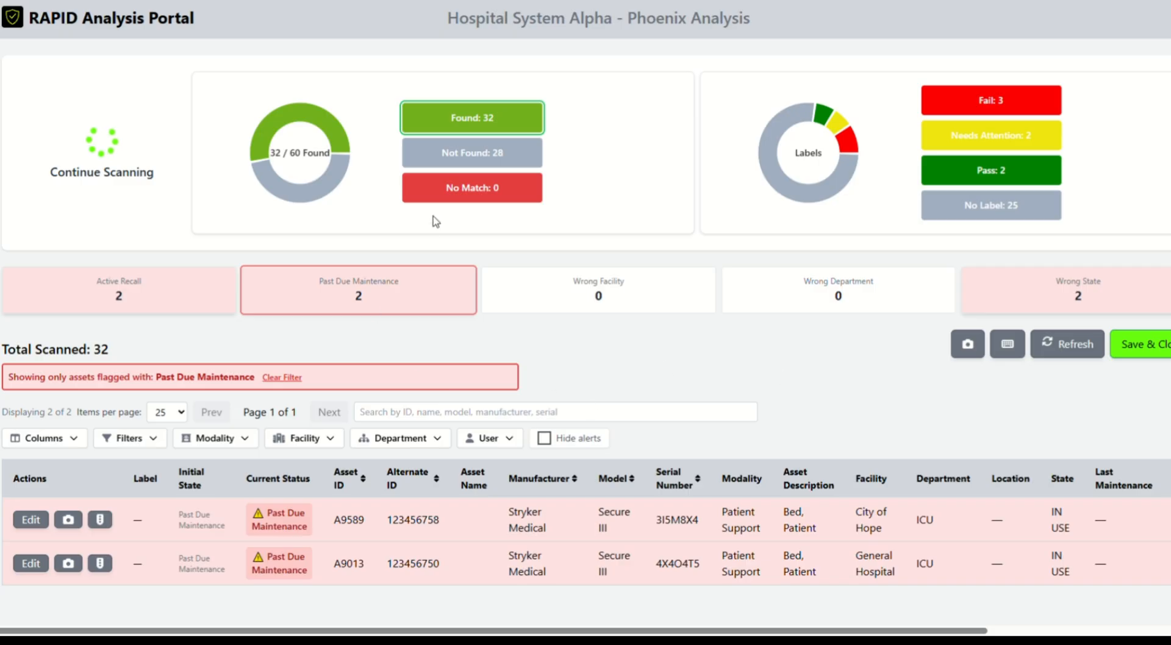
Step: Show all found assets again and check the current status in asset A9589's row
click(455, 126)
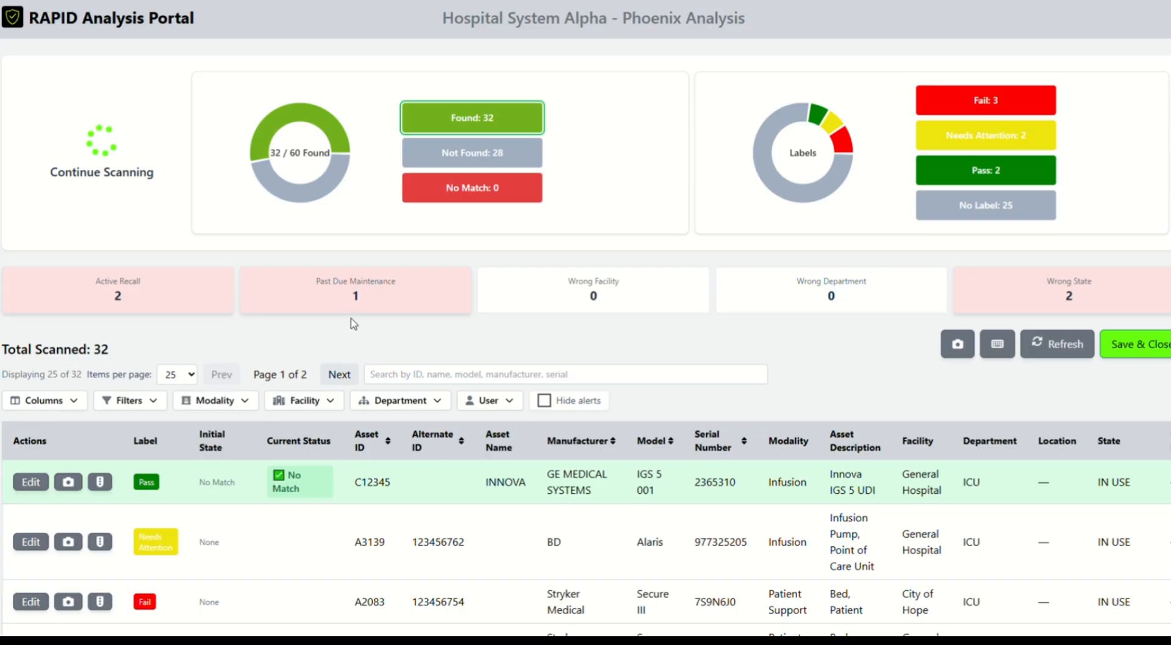
scroll(354, 323, down, 8)
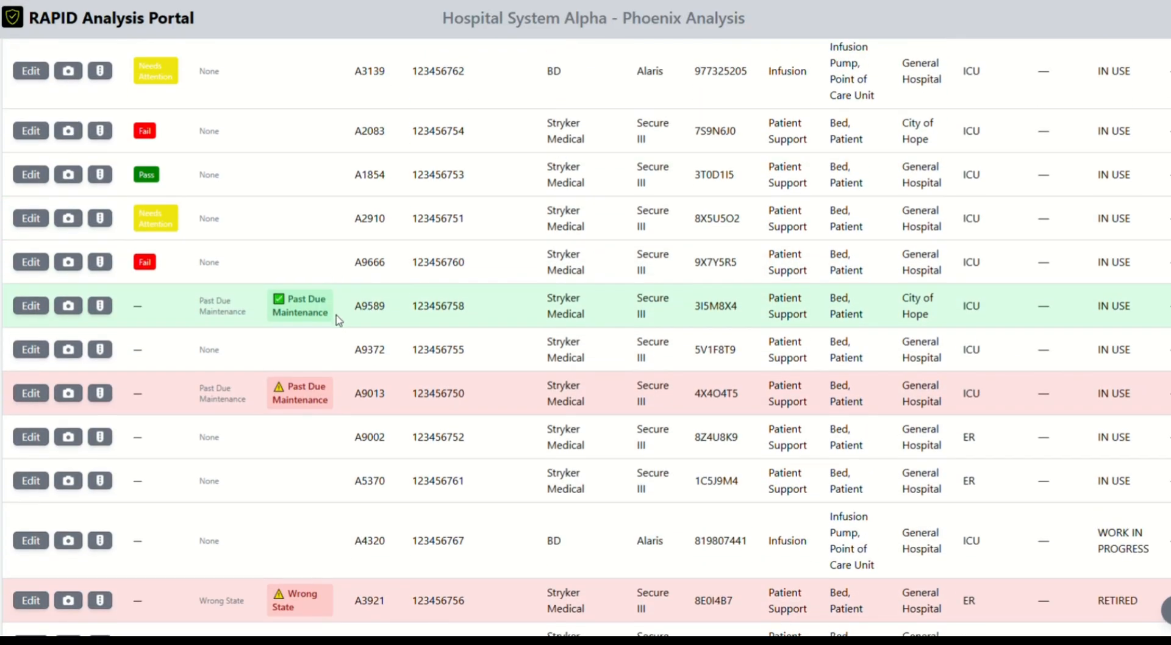
drag(337, 317, 196, 305)
click(349, 314)
drag(466, 308, 264, 307)
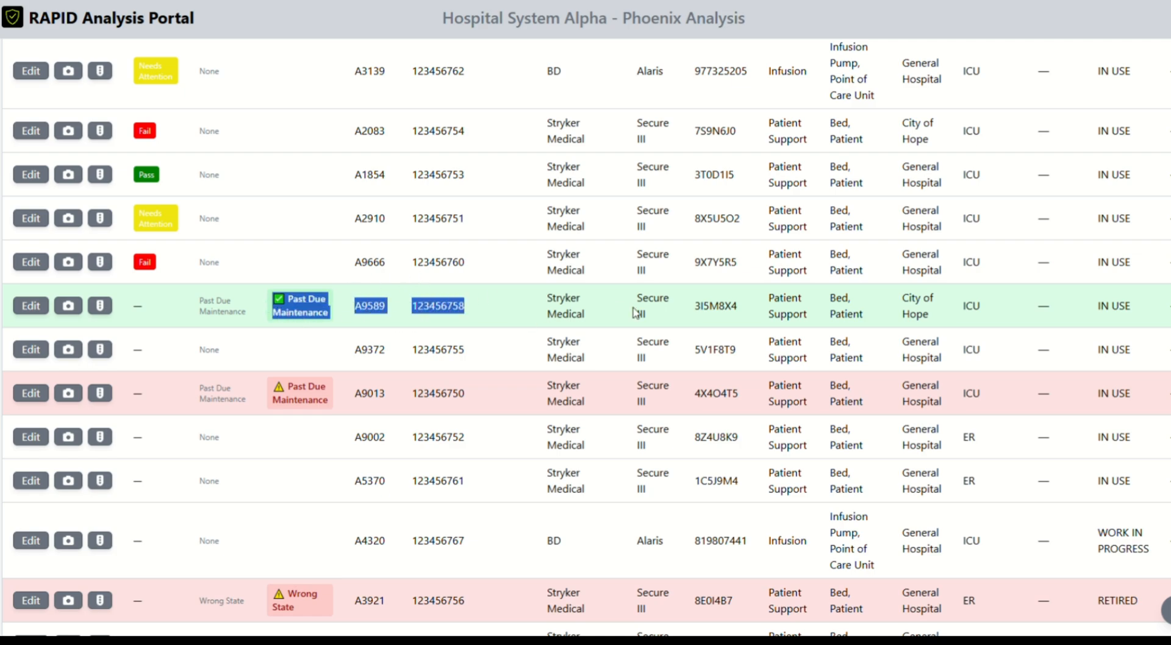
drag(677, 314, 312, 312)
scroll(474, 305, up, 4)
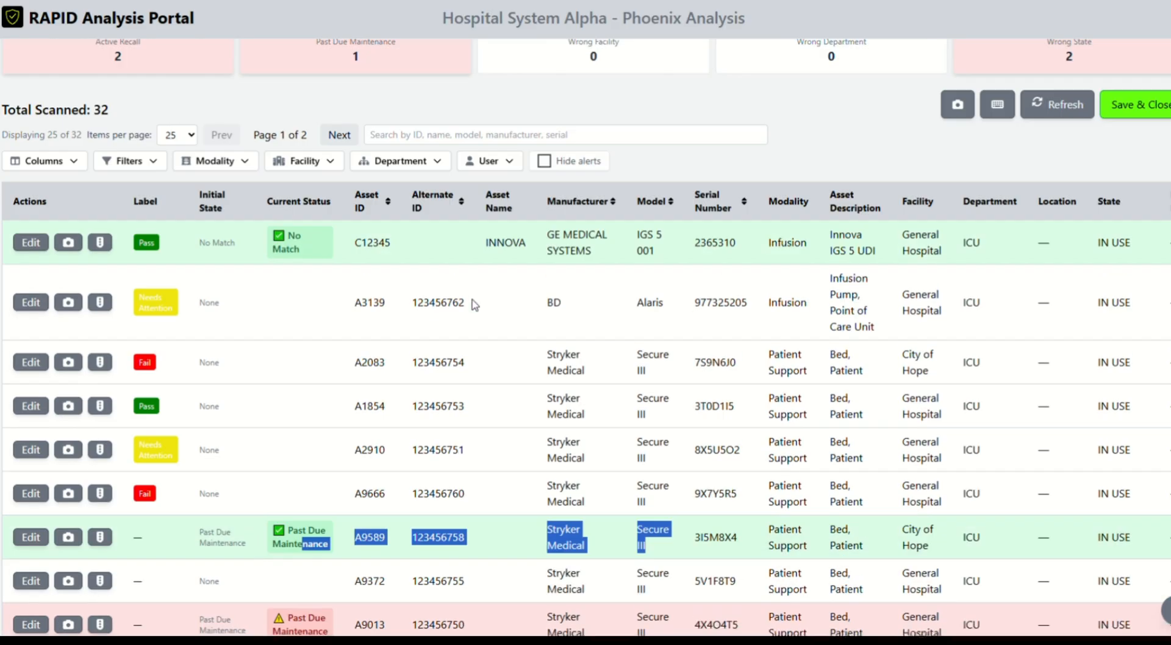
scroll(475, 305, up, 4)
Step: Filter for assets flagged with Wrong State, set asset A3921's state to IN USE and save it
click(1001, 282)
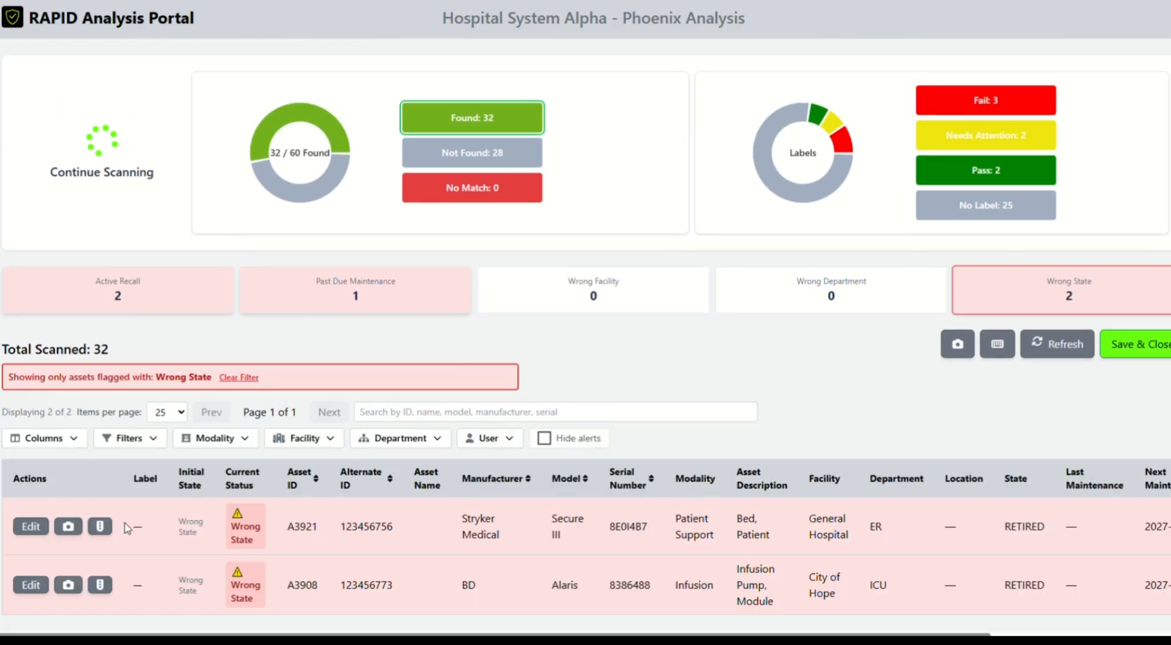
click(30, 526)
scroll(707, 391, down, 4)
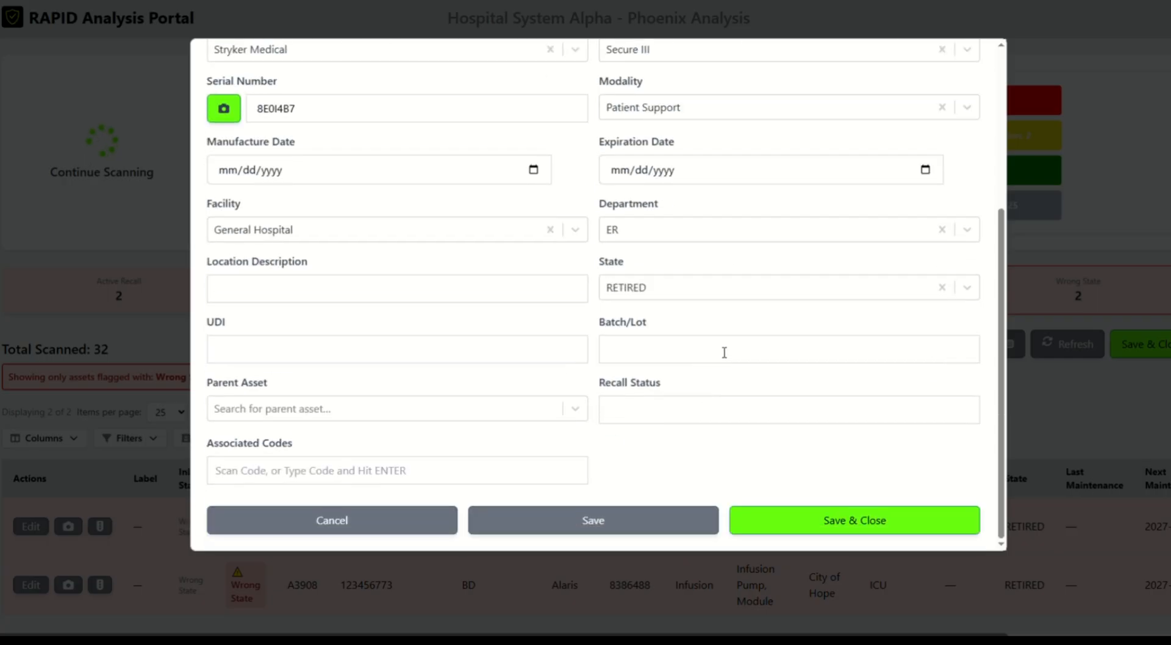
click(670, 297)
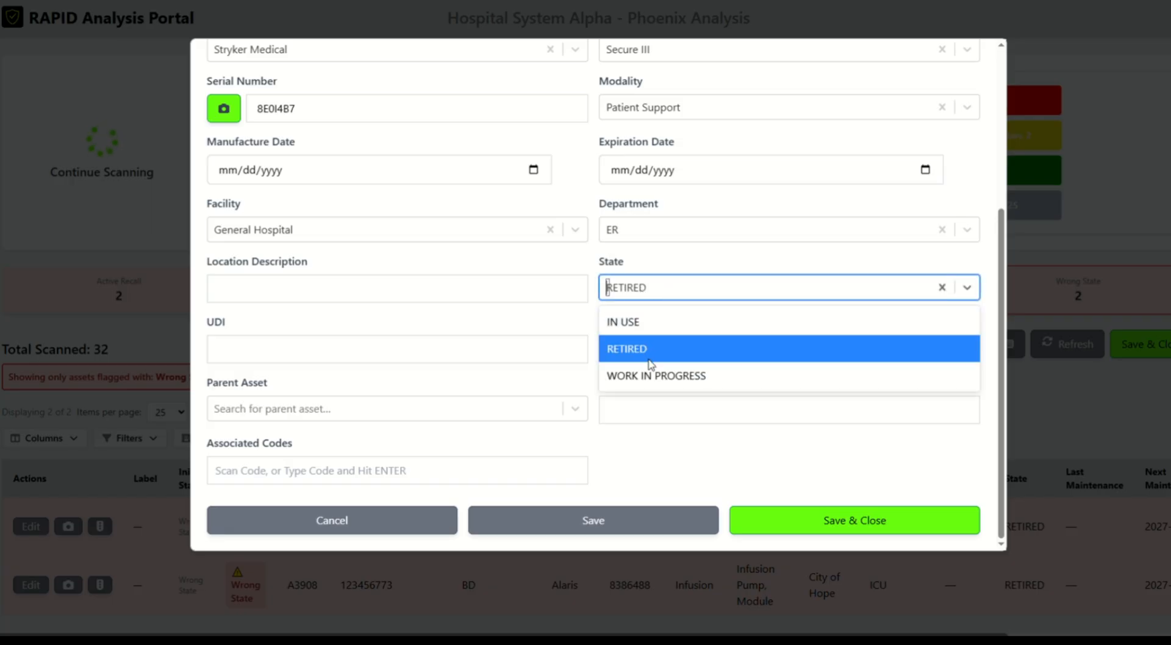
click(617, 322)
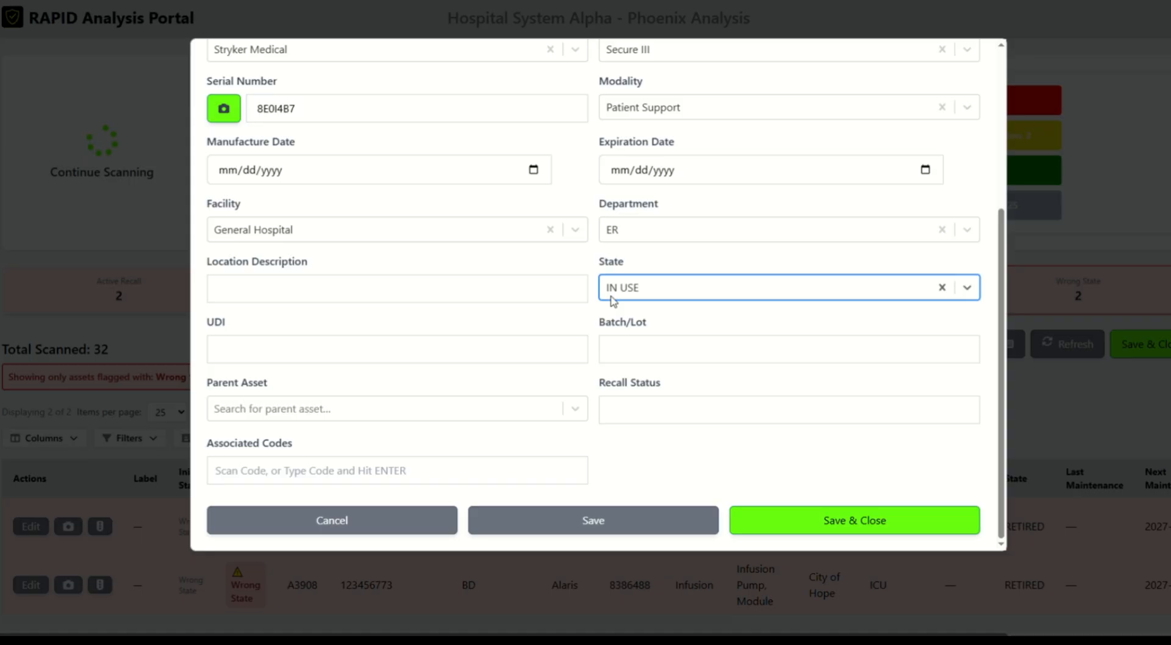
click(803, 513)
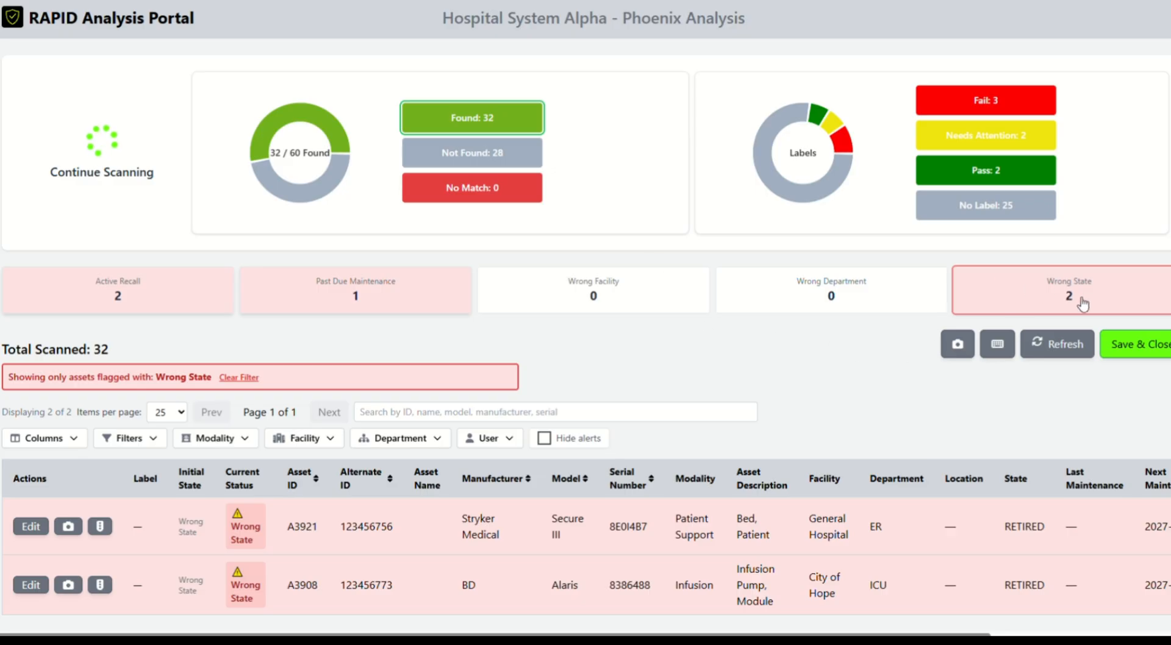
Step: Return to the full list of found assets and check the remaining alerts
click(477, 122)
scroll(529, 327, down, 6)
scroll(512, 357, up, 6)
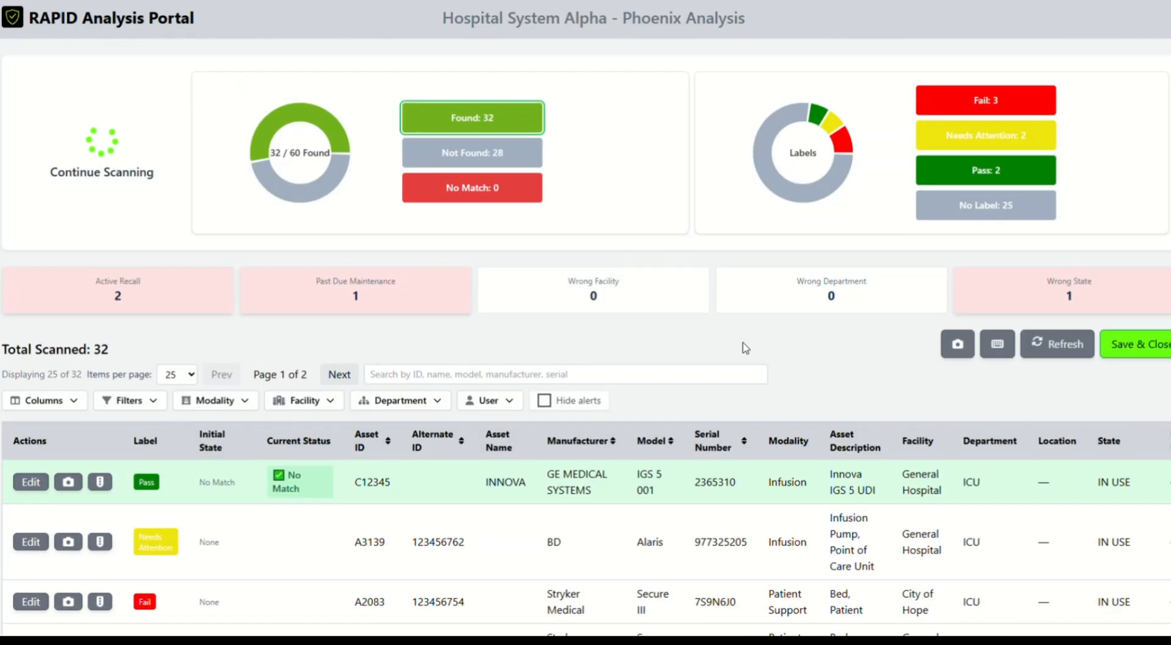
Step: Review the columns available for the asset table and hide the Alternate ID column
click(74, 405)
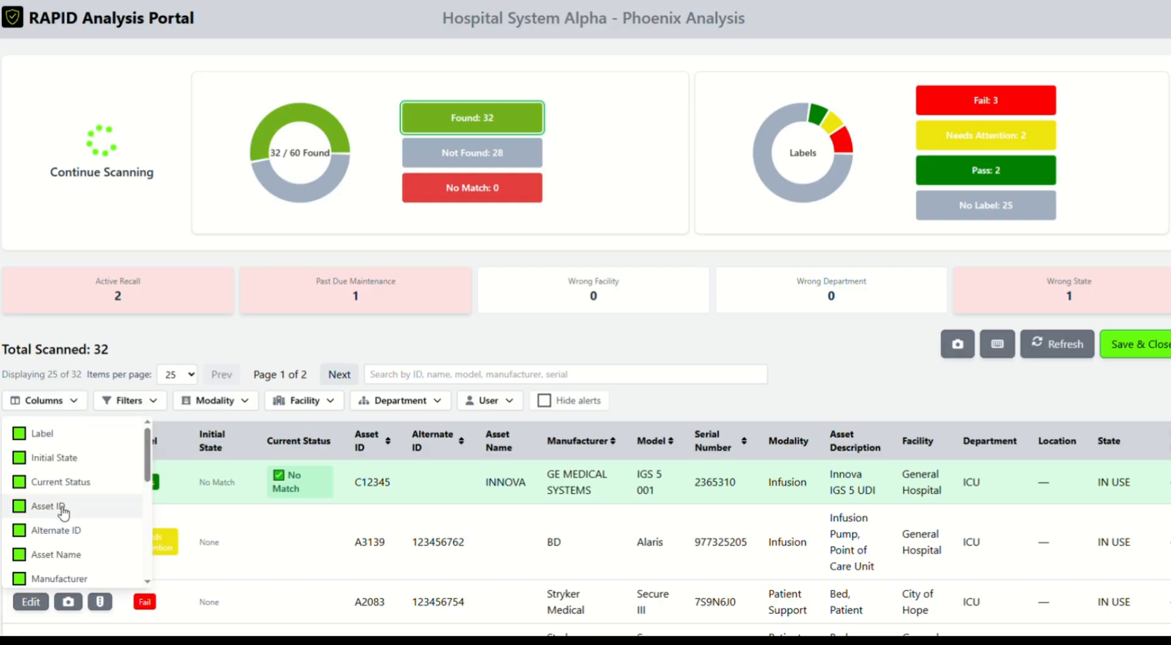
scroll(73, 536, down, 5)
scroll(64, 513, up, 2)
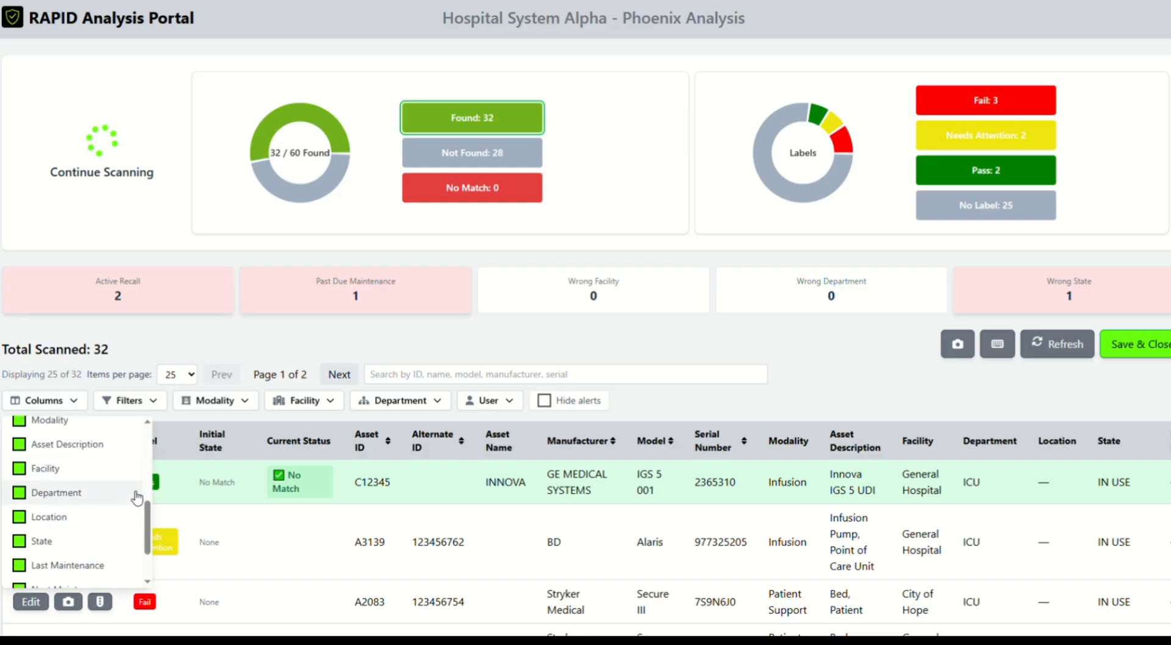
scroll(70, 493, up, 4)
click(58, 531)
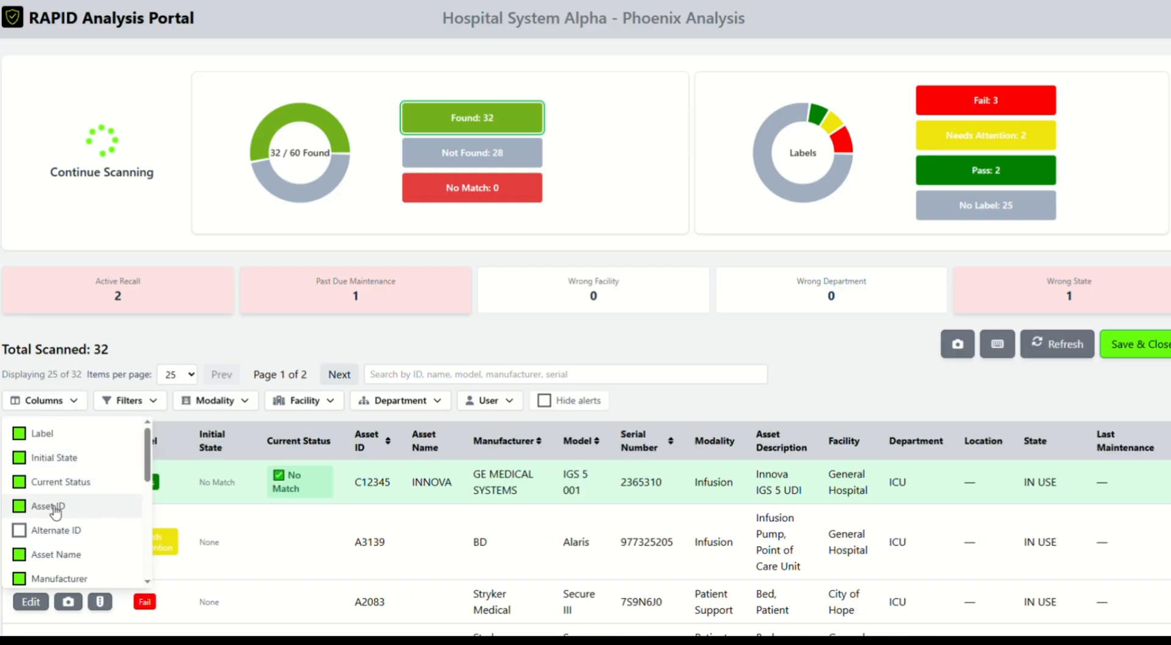
Step: Hide the Location, Last Maintenance, Department and Facility columns and look over the reduced table
scroll(79, 498, down, 1)
scroll(84, 501, down, 3)
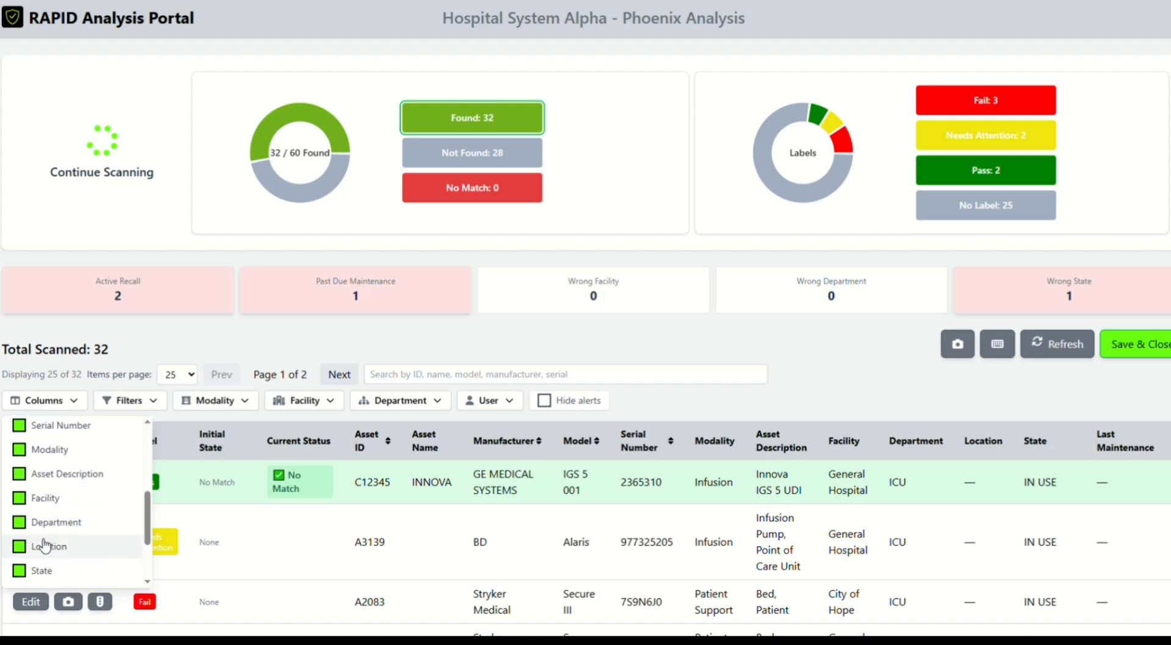
click(46, 546)
scroll(67, 524, down, 3)
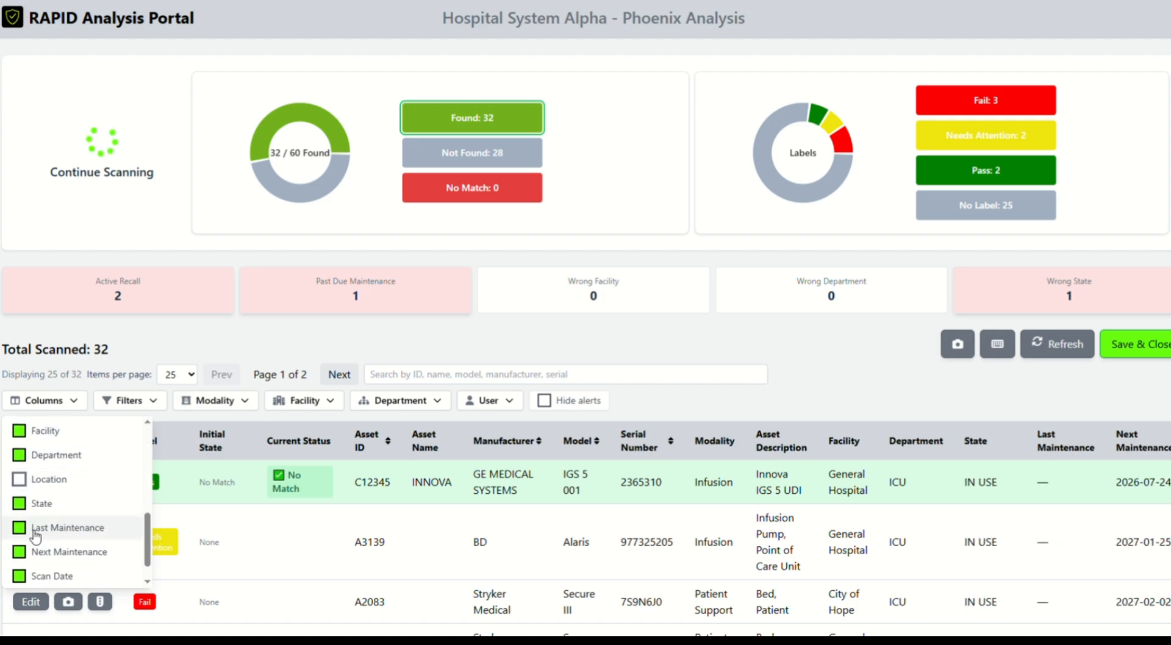
click(34, 529)
click(27, 464)
click(27, 431)
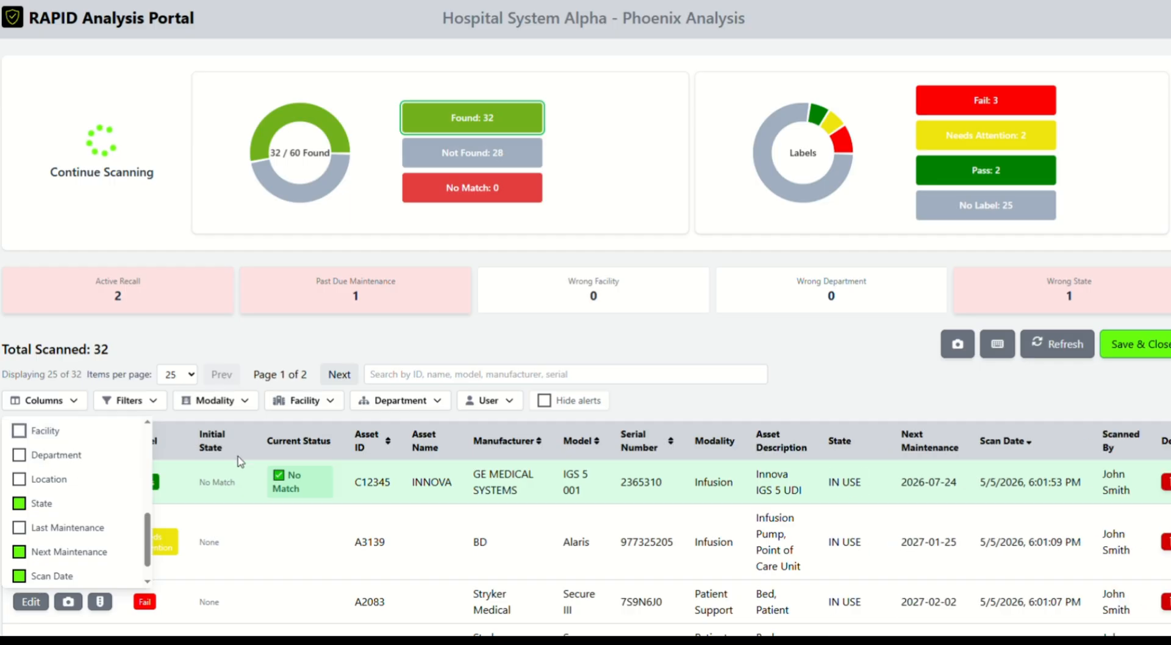
click(542, 352)
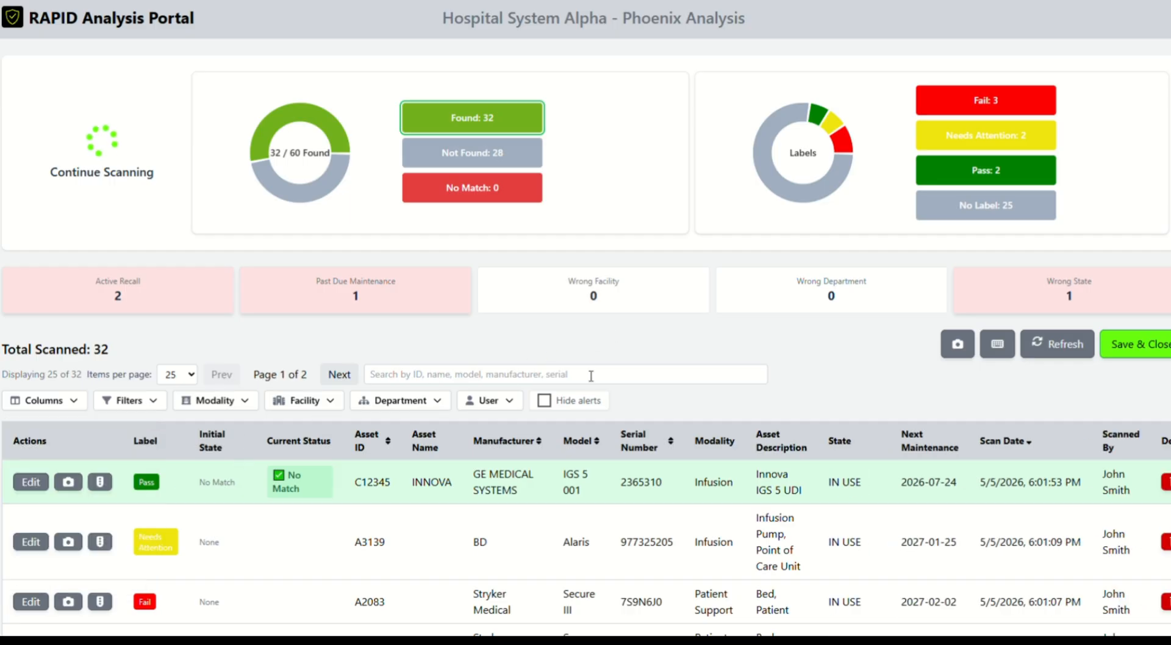
scroll(695, 430, down, 9)
scroll(750, 493, up, 9)
Step: Preview the analysis page in the browser's iPhone 14 Pro Max device emulation and view its asset cards
key(F12)
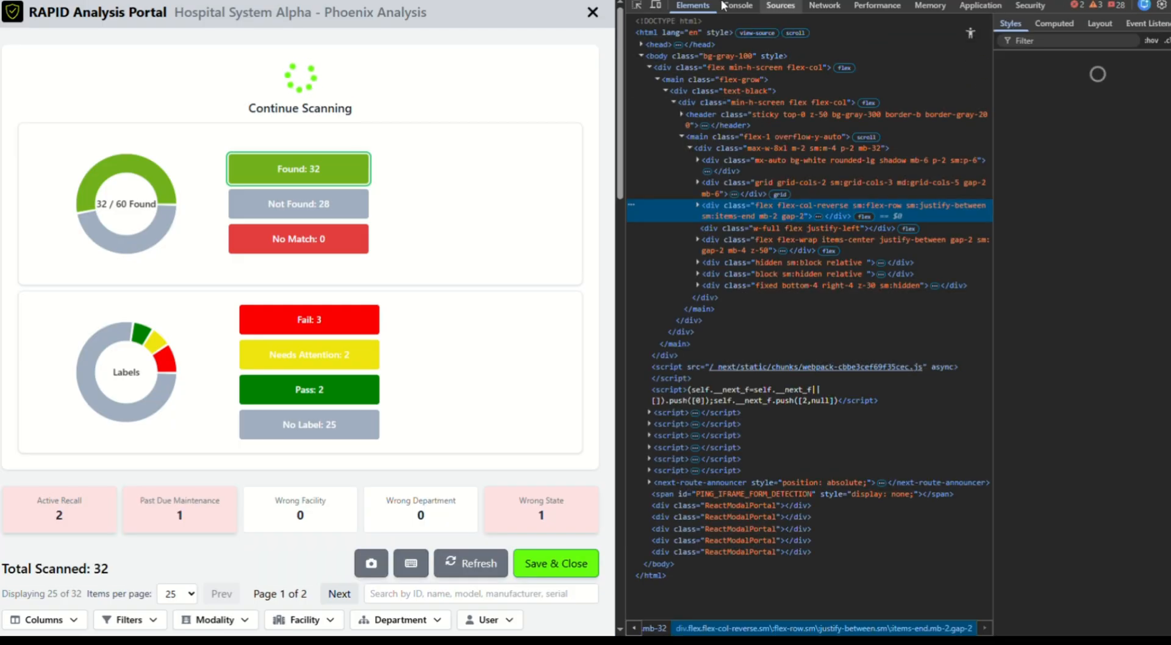
click(657, 6)
scroll(342, 380, down, 5)
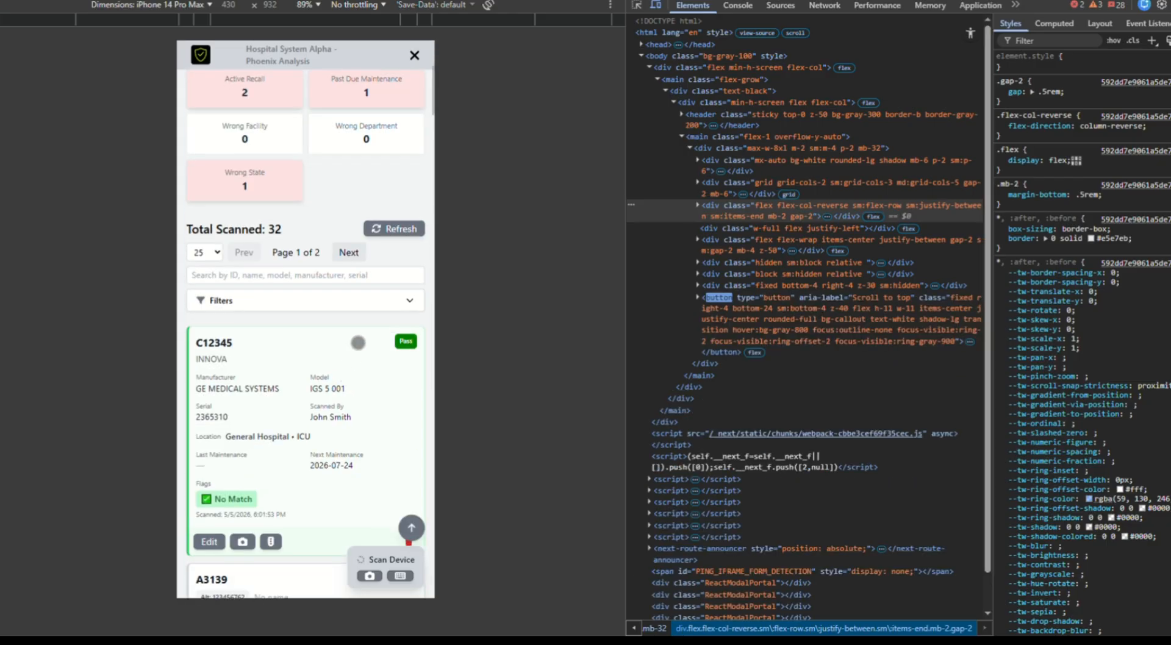
Step: Browse the scanned asset cards of the analysis in the iPhone 14 Pro Max mobile layout
scroll(359, 338, up, 4)
click(345, 151)
scroll(360, 282, down, 10)
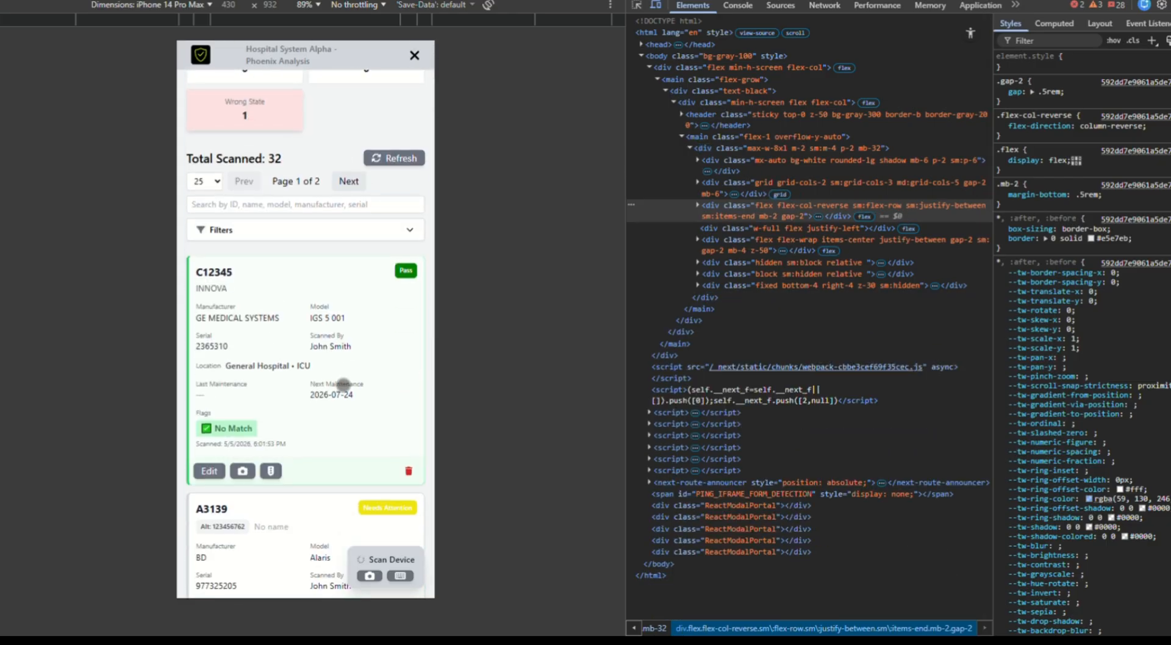
scroll(337, 381, down, 10)
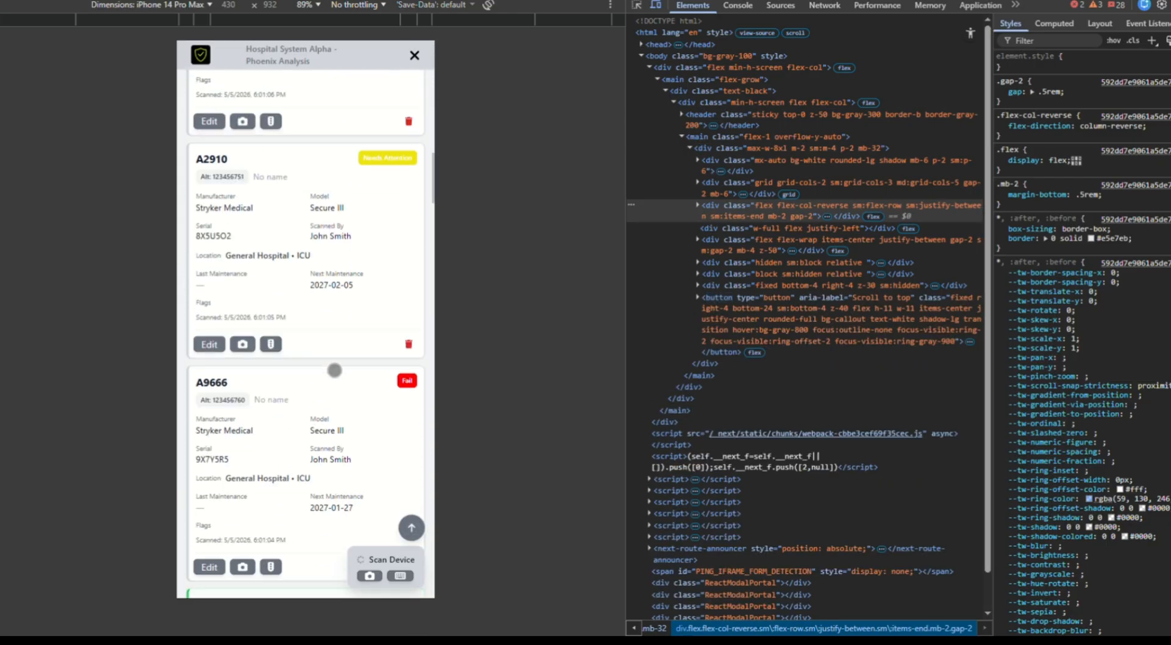
scroll(340, 402, up, 15)
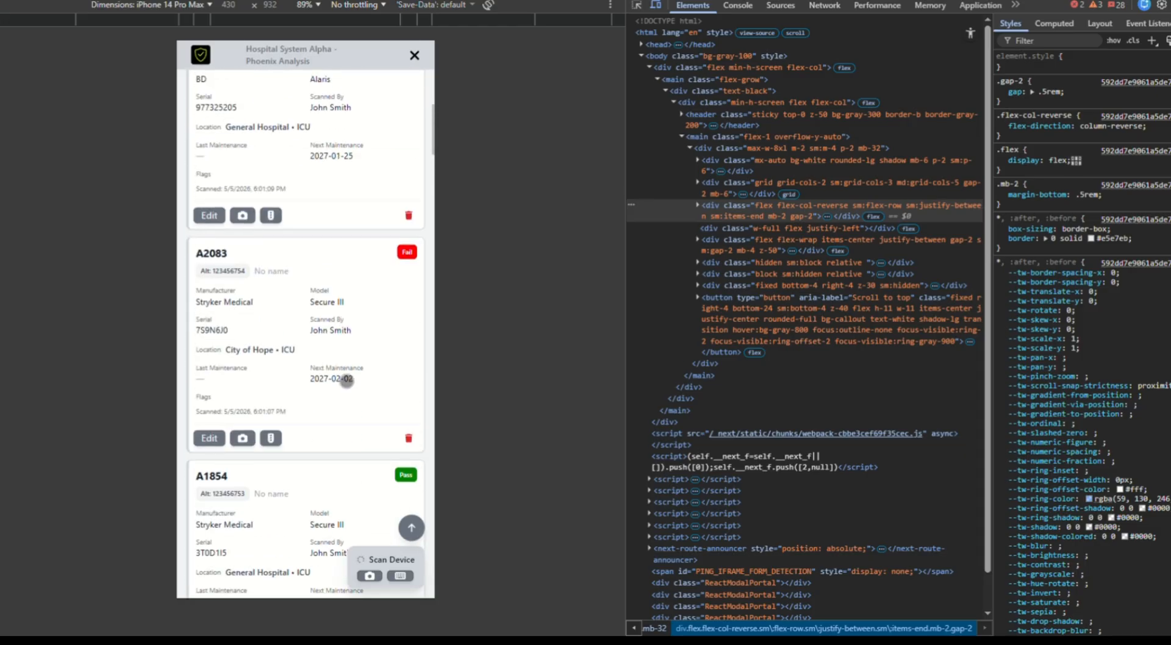
Step: Leave the mobile device emulation and close the developer tools to return to the full desktop analysis page
click(656, 6)
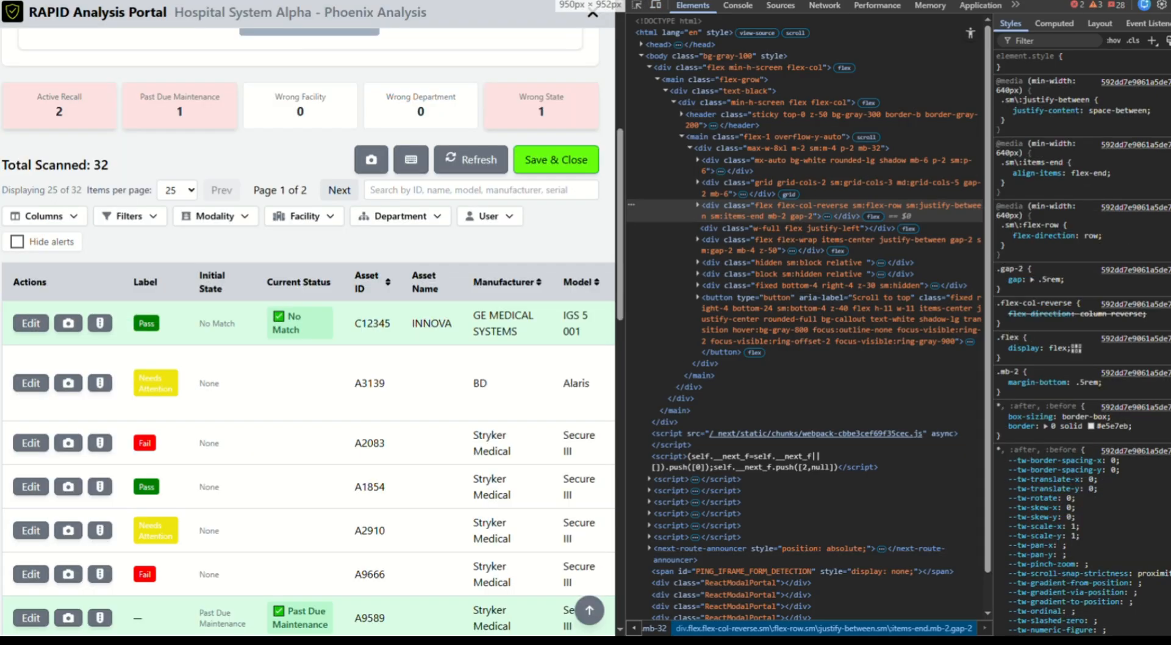
click(1170, 5)
scroll(445, 288, up, 7)
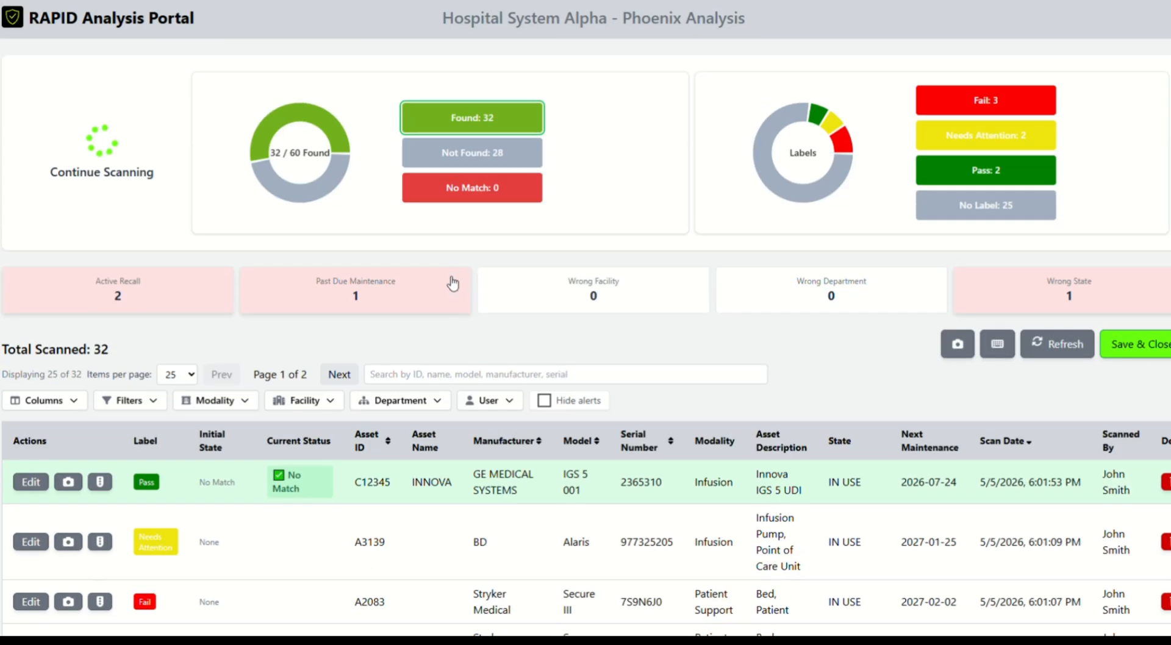
Step: Add the State and Created Date filters to the asset table's filter row
click(155, 395)
scroll(143, 523, down, 1)
click(111, 523)
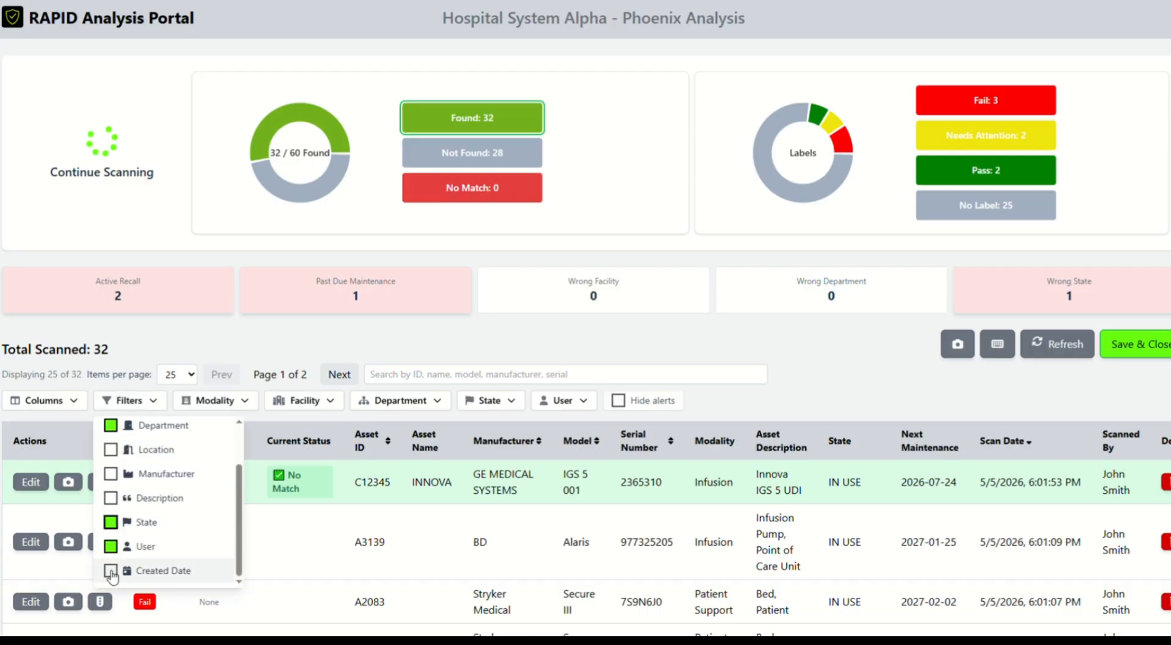
click(111, 571)
click(360, 339)
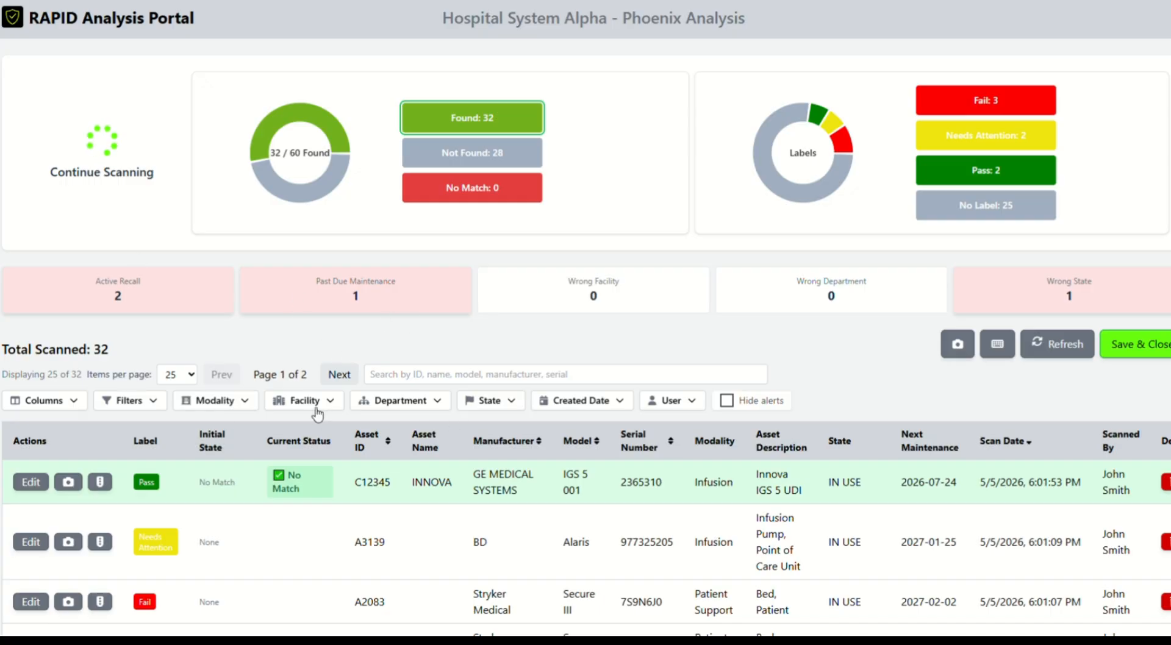
Step: Filter the found assets by the Cardiology modality and check the selected modality options
click(237, 403)
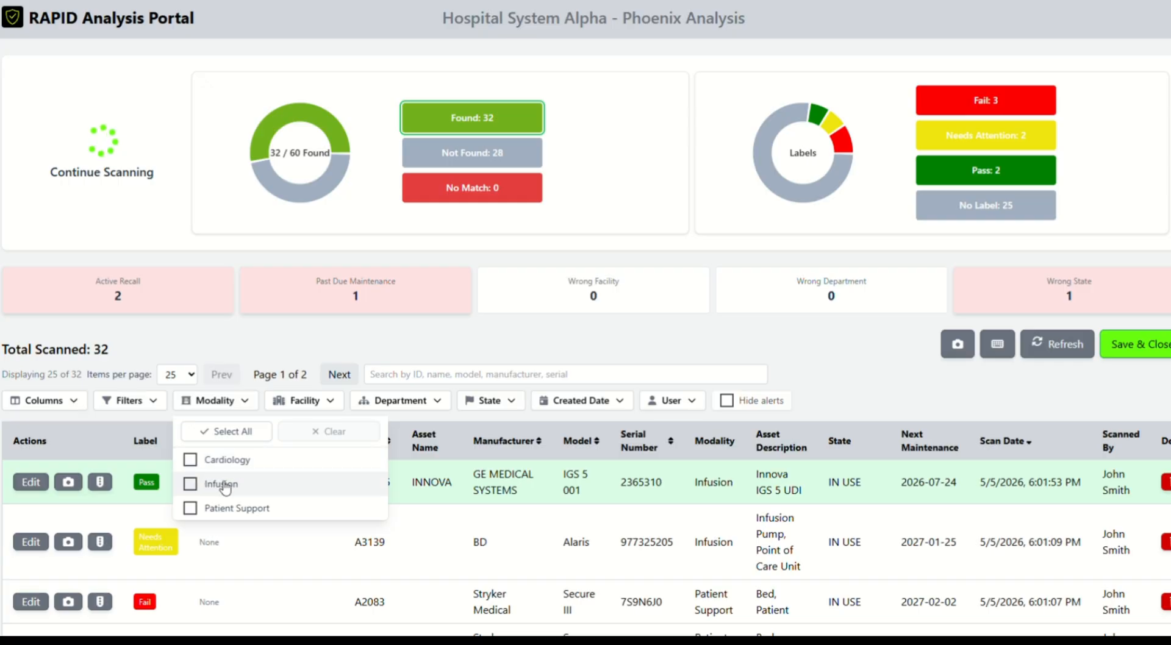
click(190, 459)
click(276, 350)
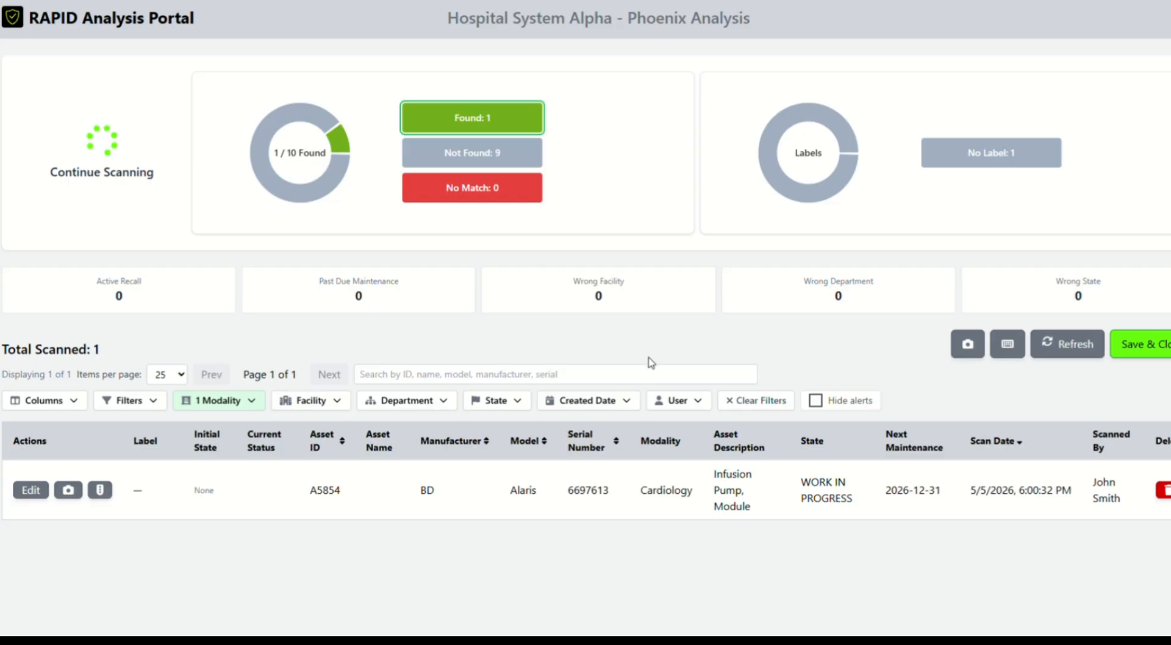
click(250, 402)
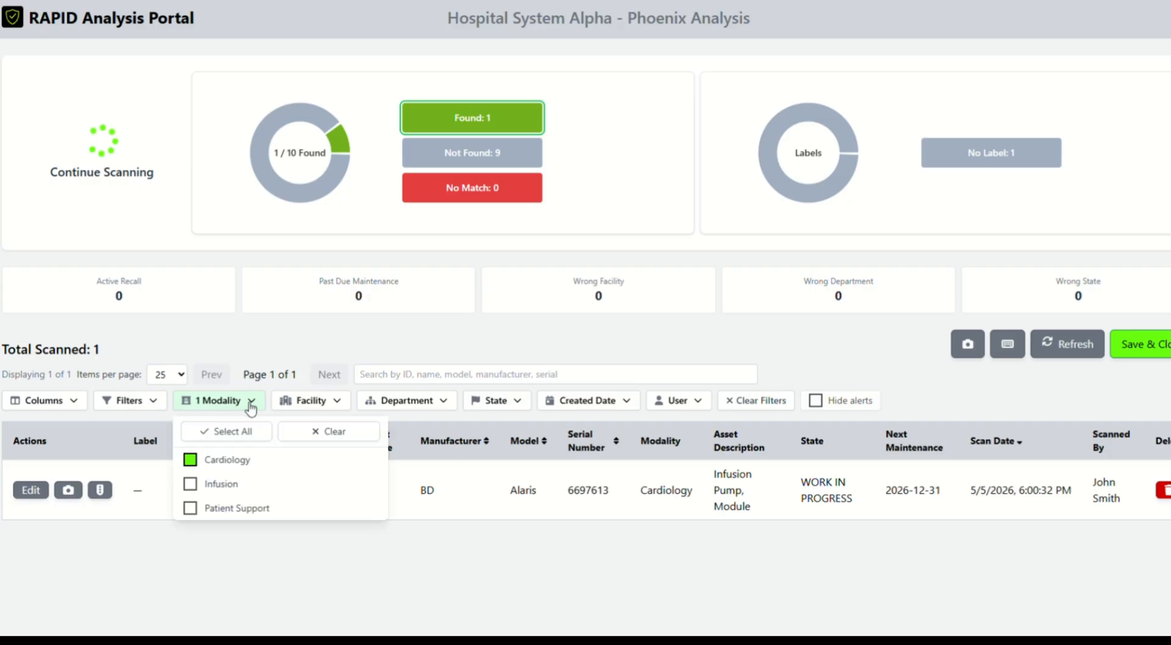
click(322, 348)
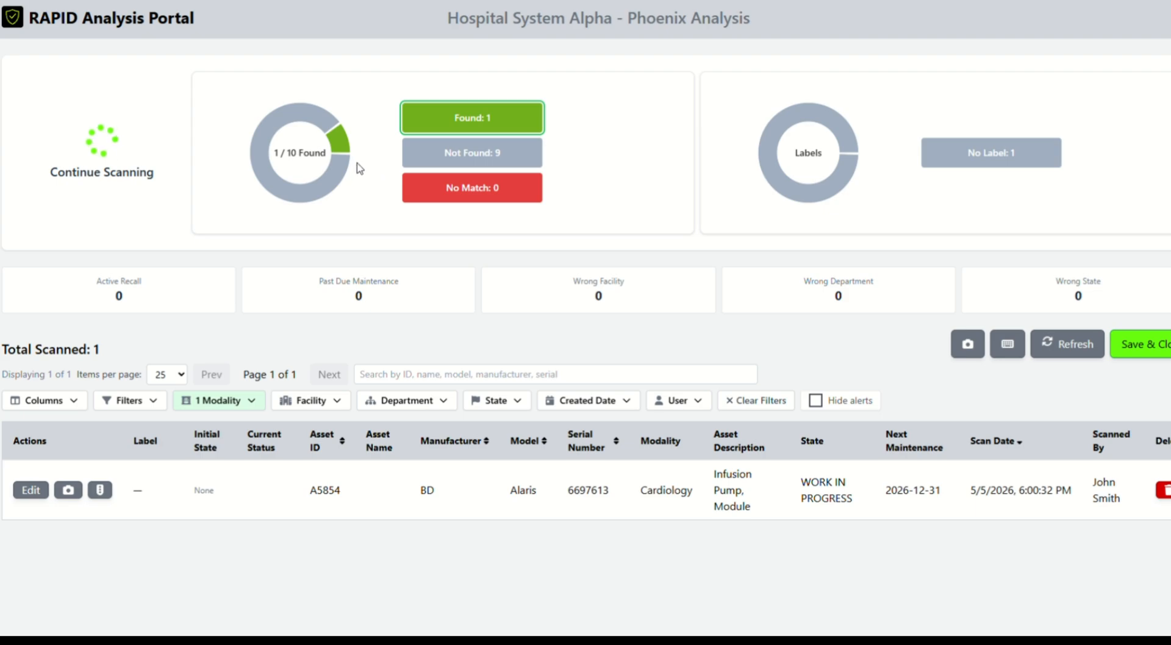
Step: Show the not found Cardiology assets and look through the list
click(449, 160)
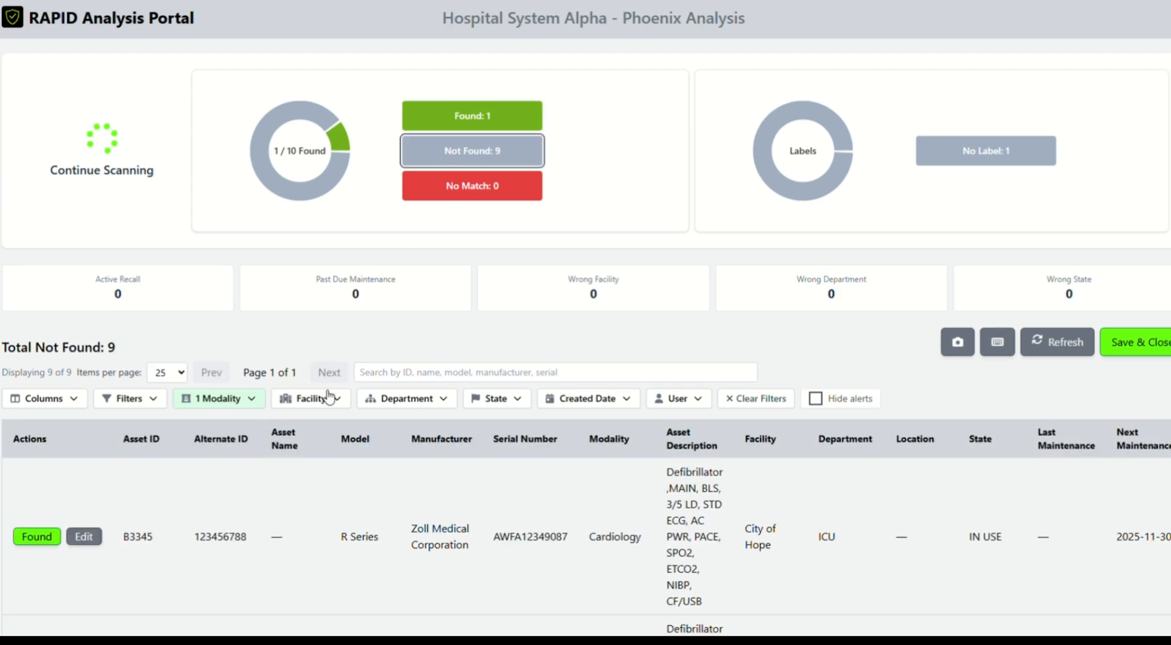
scroll(327, 398, down, 4)
scroll(434, 483, down, 4)
scroll(413, 319, up, 1)
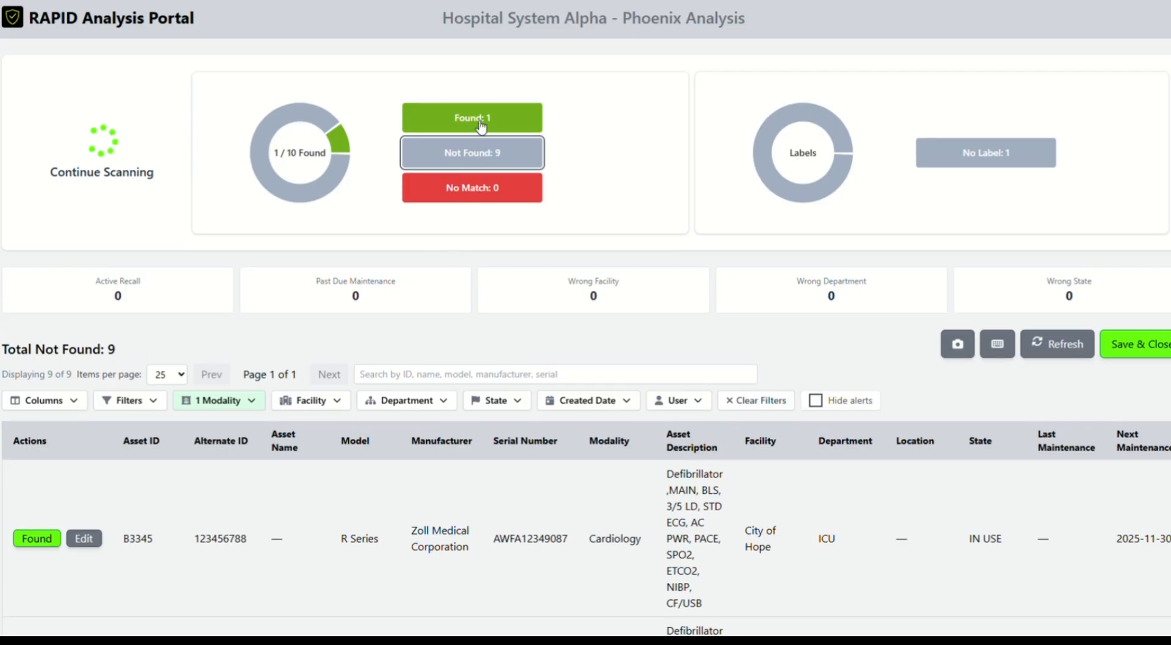
Step: Return to the found assets and remove the Cardiology modality filter
click(478, 119)
click(256, 401)
click(231, 458)
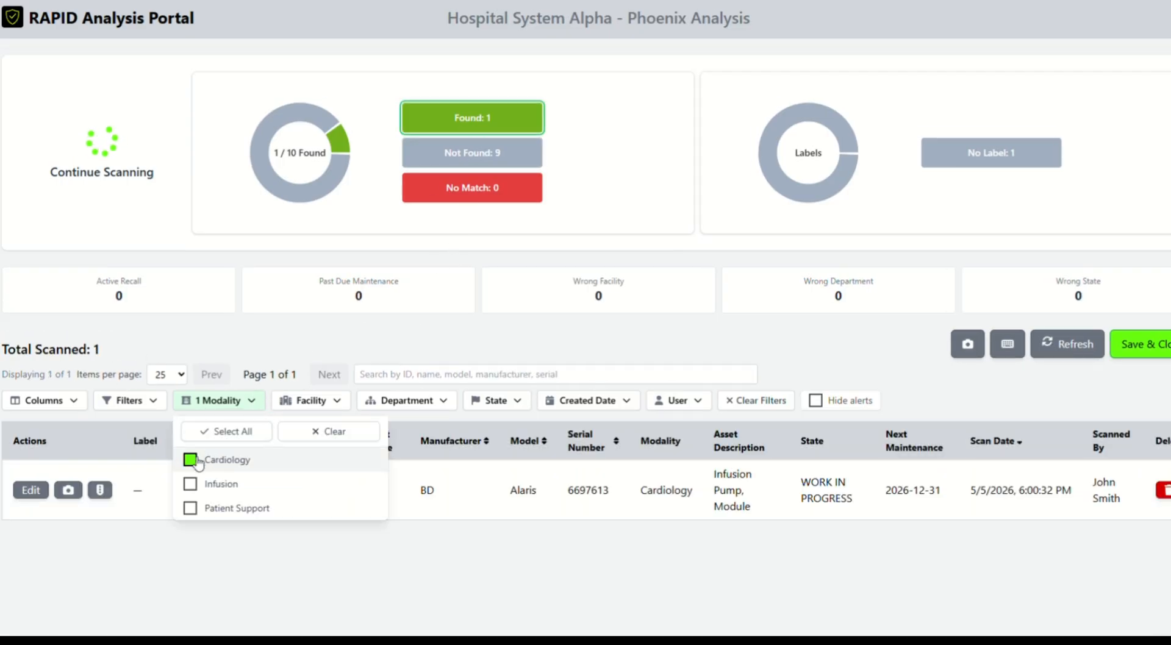
click(318, 333)
Step: Review the choices offered by the Facility, Department and User filters without applying any
click(335, 410)
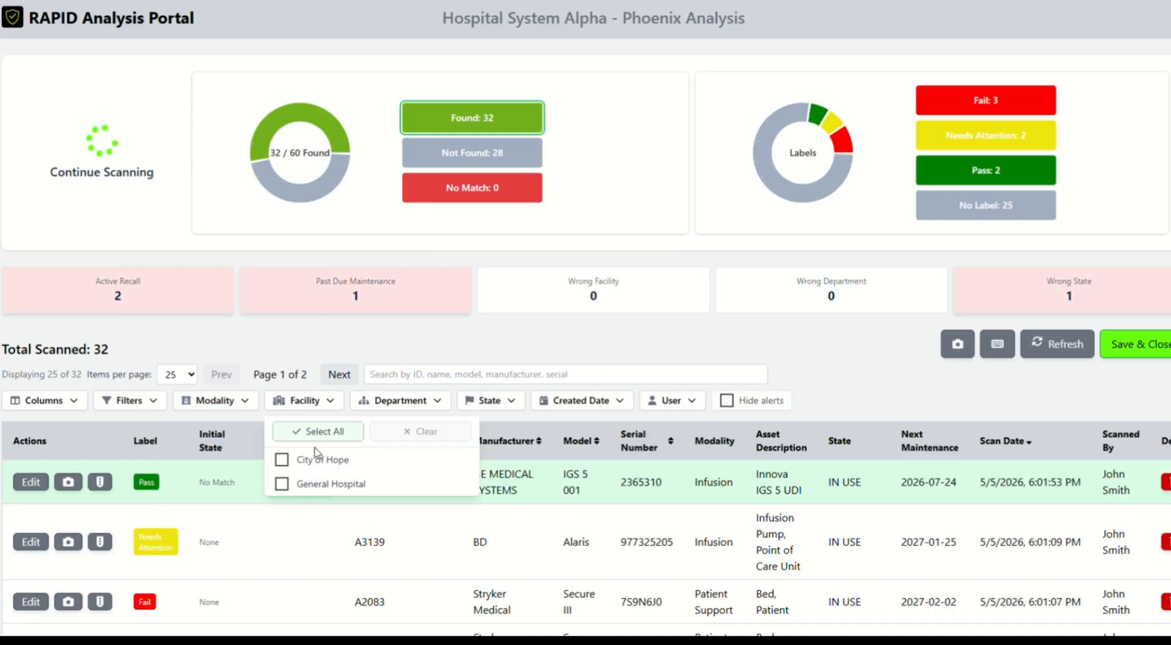
click(310, 349)
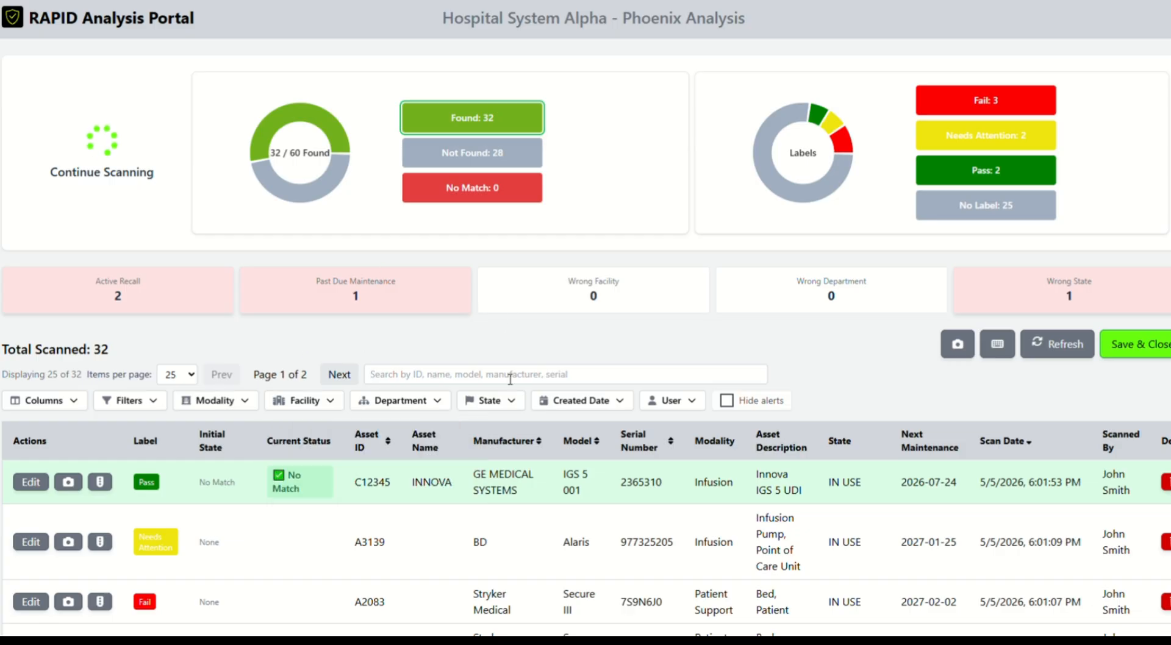
click(308, 402)
click(400, 404)
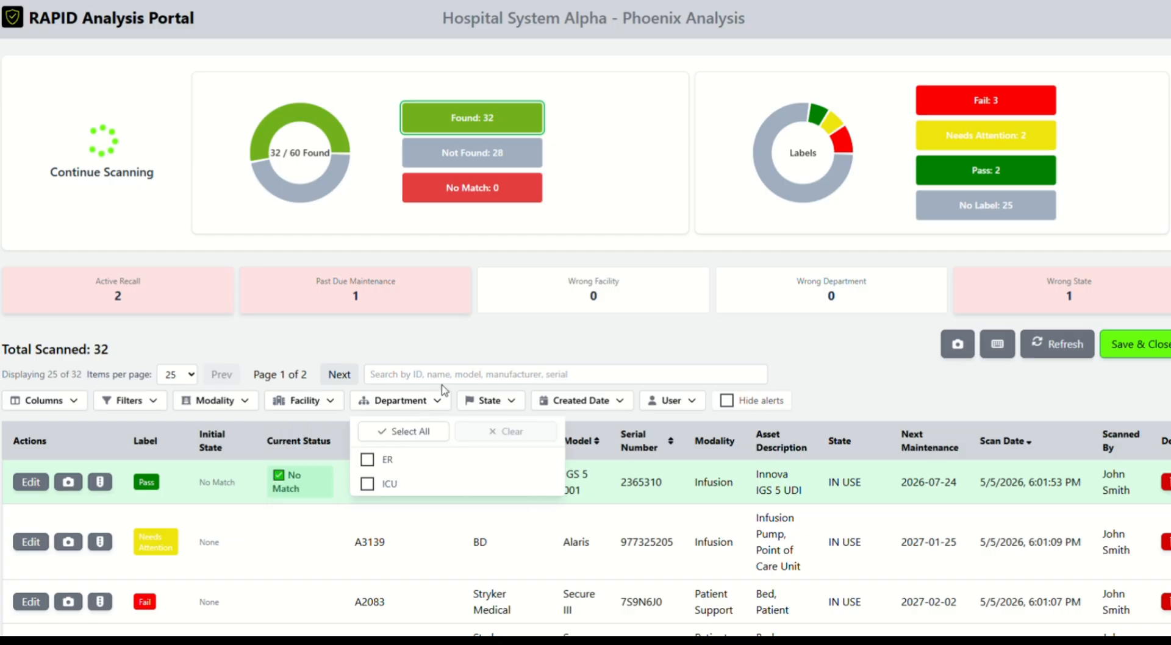
click(440, 340)
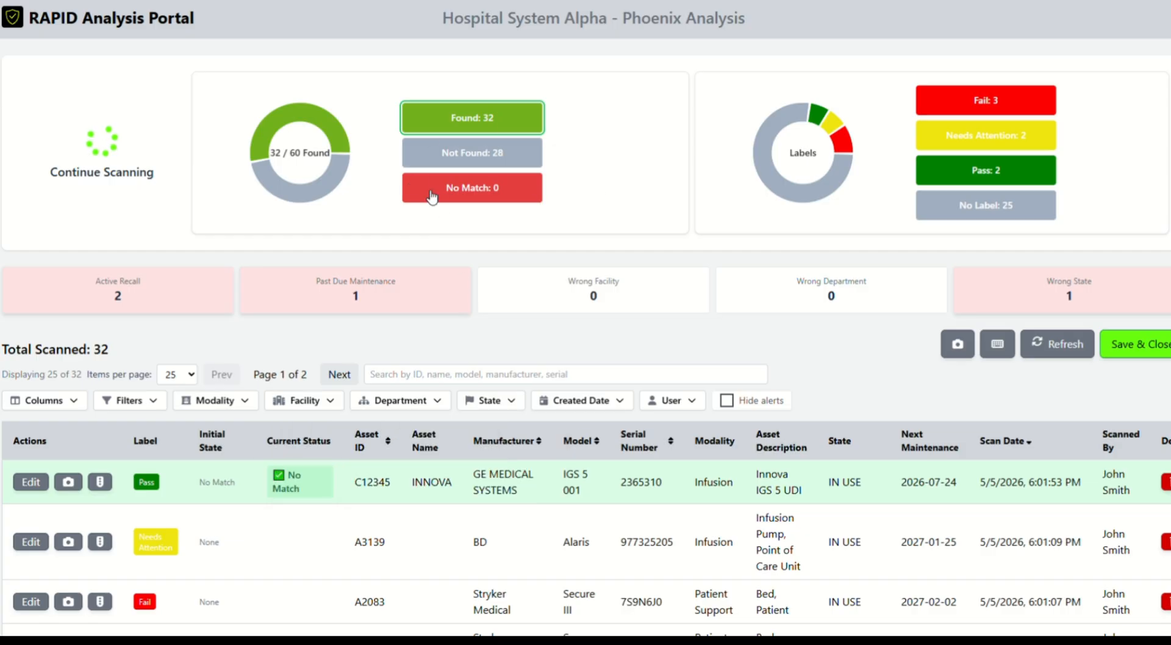
click(684, 405)
Step: Look over the scanned asset table, and save and close the analysis
scroll(857, 389, down, 1)
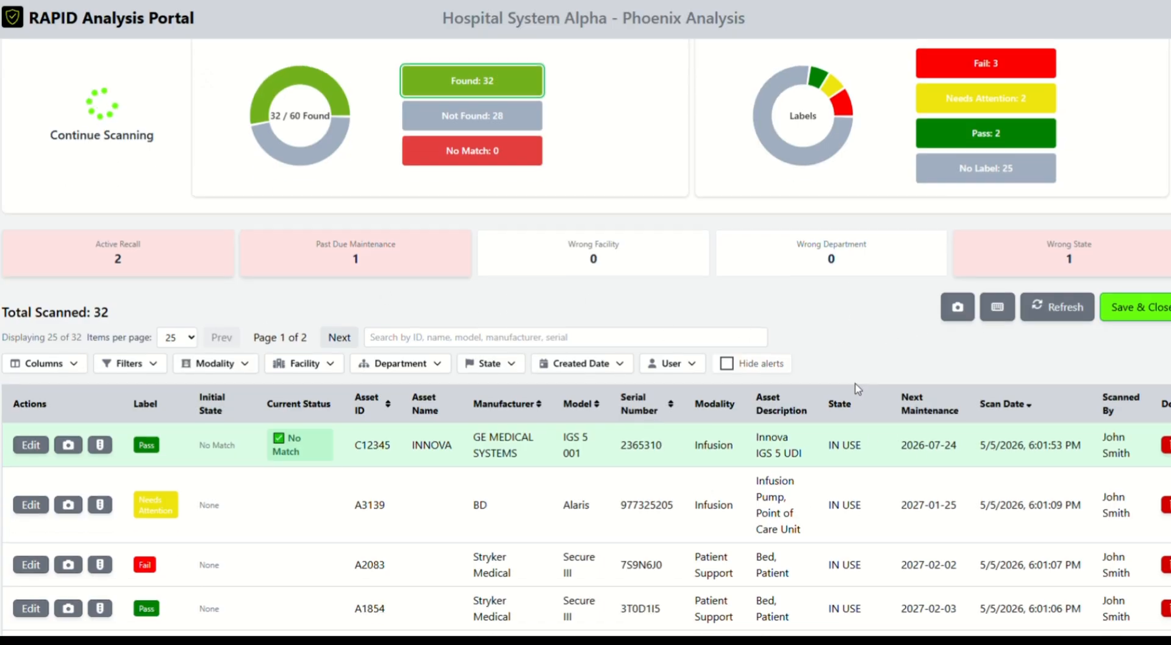
scroll(857, 389, down, 7)
scroll(786, 378, up, 8)
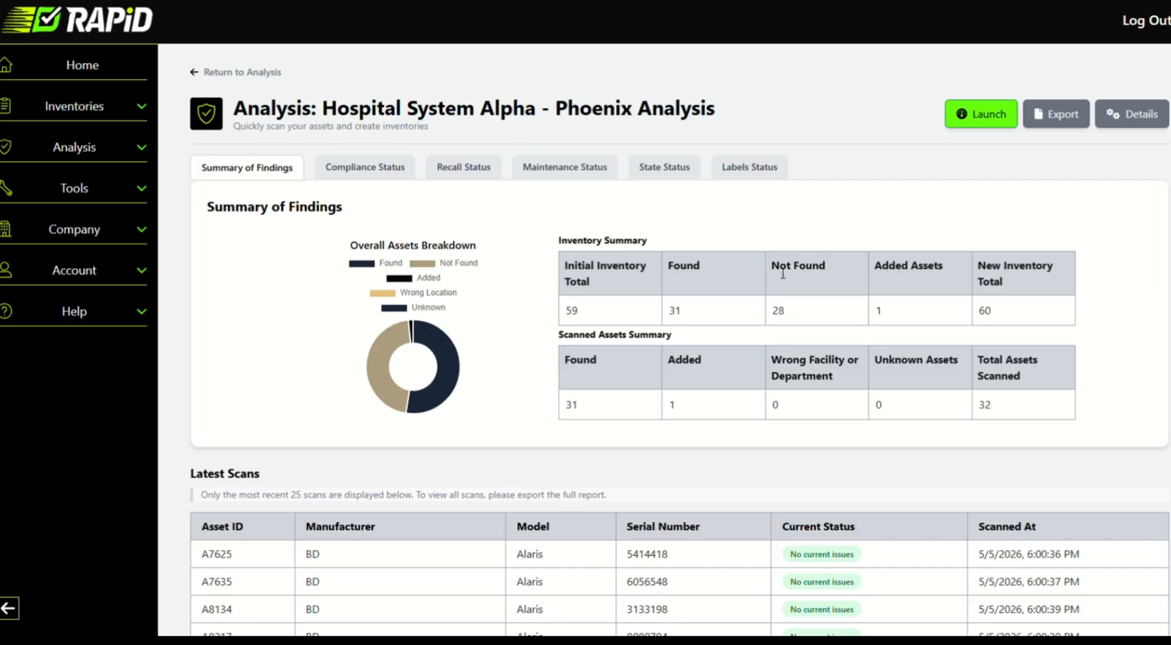
Step: Examine the Inventory Summary and Scanned Assets Summary figures in the analysis's Summary of Findings
double_click(573, 311)
double_click(878, 311)
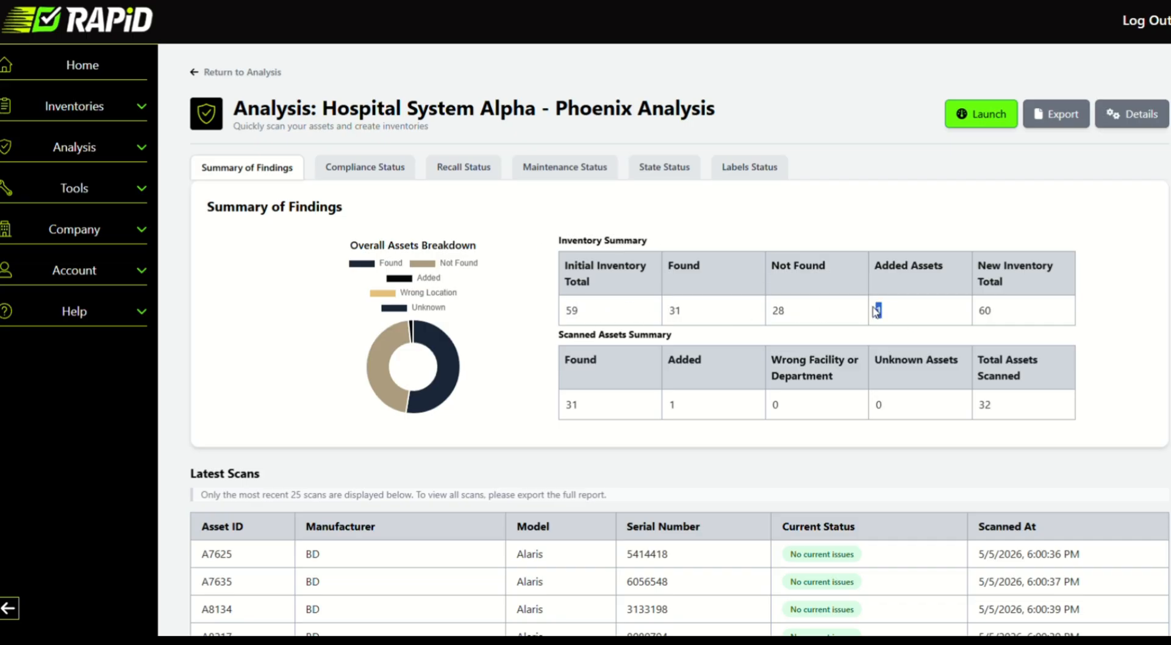
double_click(778, 311)
drag(703, 411, 764, 363)
triple_click(919, 365)
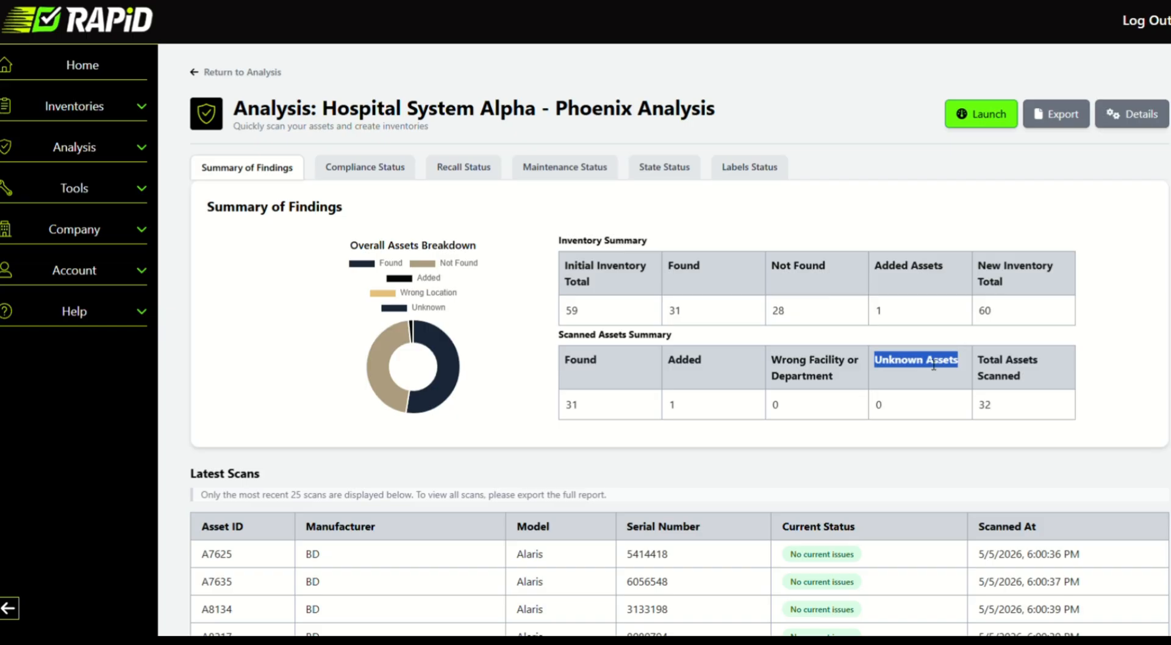
drag(996, 412, 972, 410)
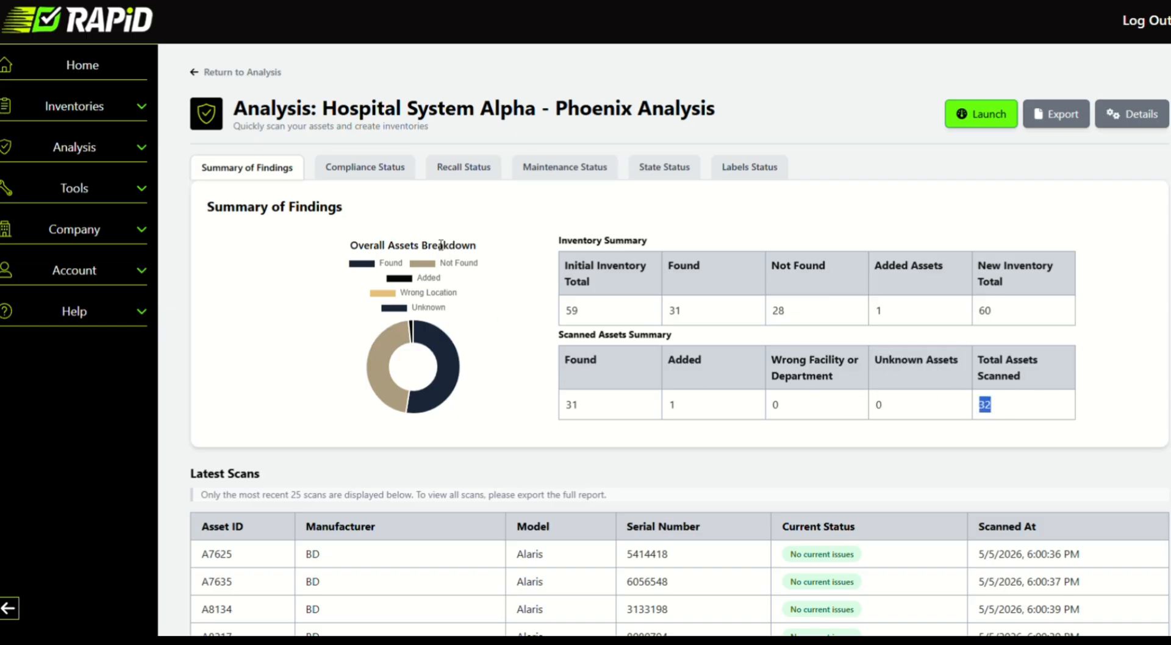
Step: Review the Compliance, Recall, Maintenance, State and Labels Status reports of the analysis
click(398, 176)
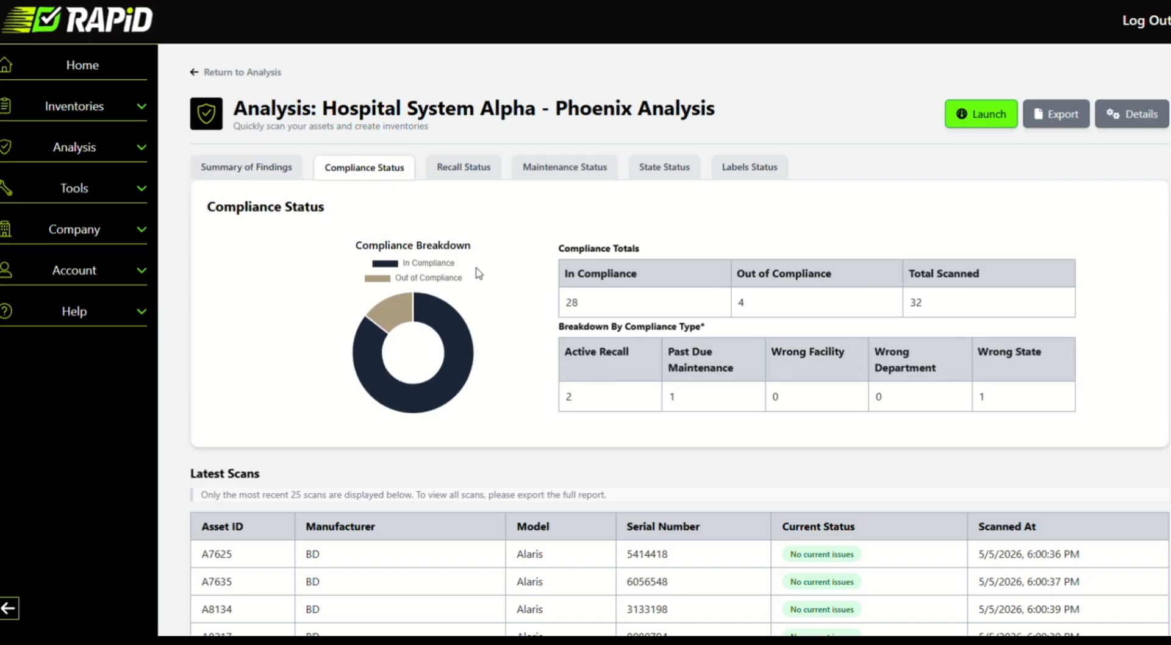
click(476, 174)
click(565, 169)
click(680, 169)
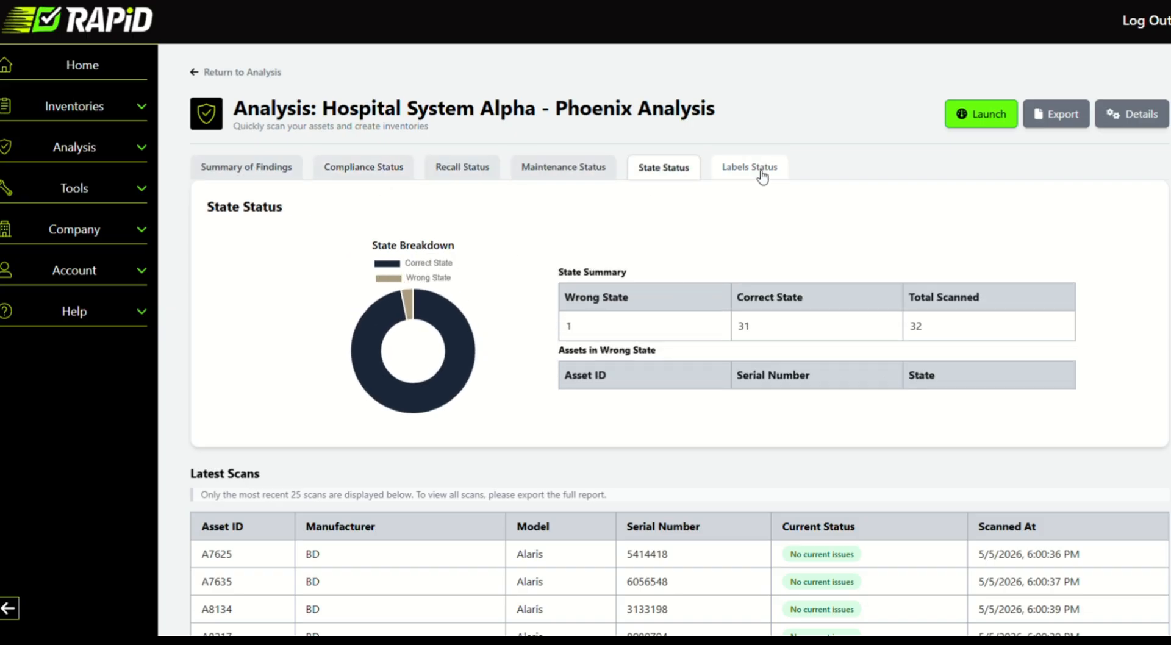
click(762, 174)
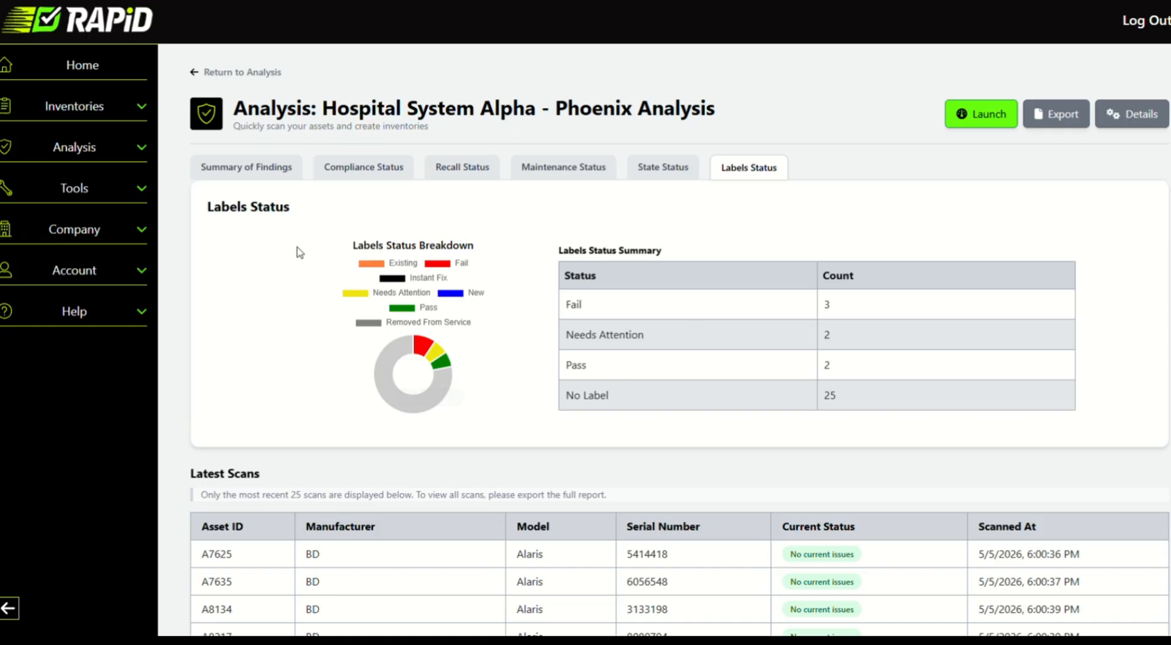
Step: Return to the Summary of Findings and look through the Latest Scans table
click(270, 175)
scroll(729, 305, down, 5)
scroll(730, 299, up, 4)
scroll(730, 299, up, 2)
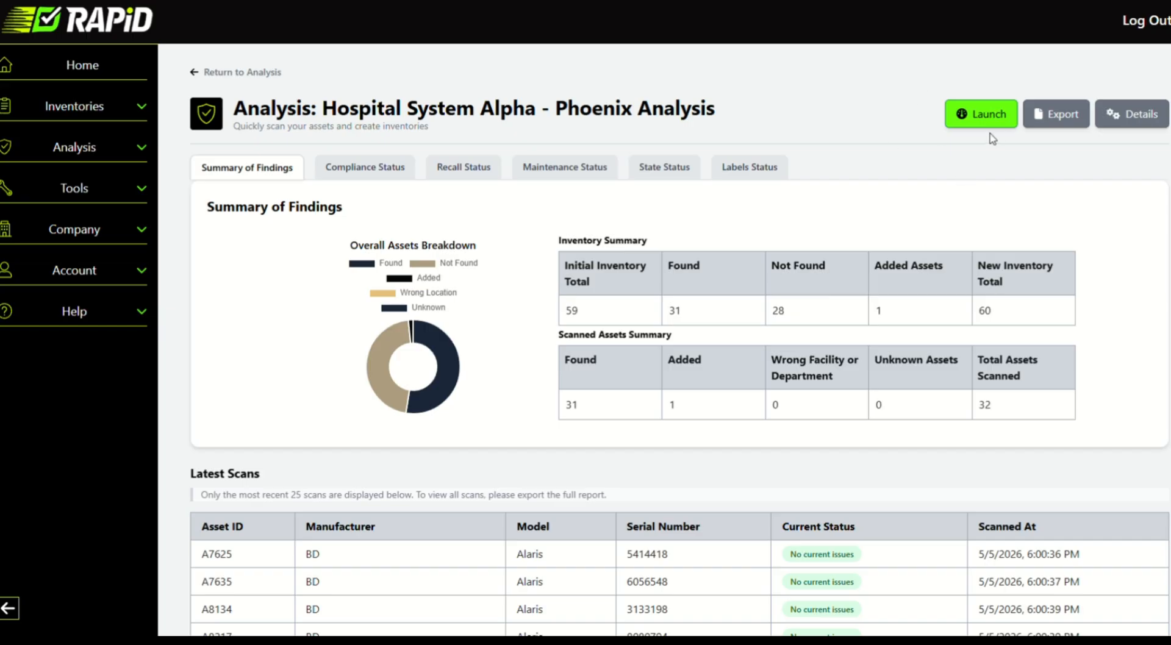
Step: Export the Full Analysis Report in Excel format
click(1056, 115)
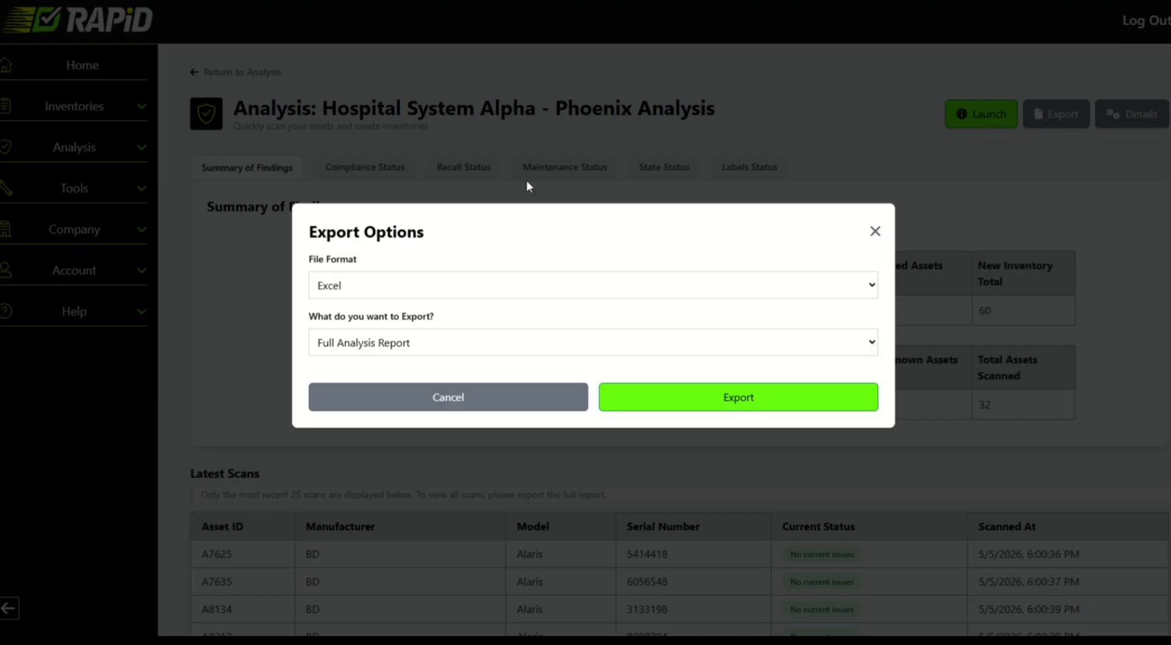
click(359, 290)
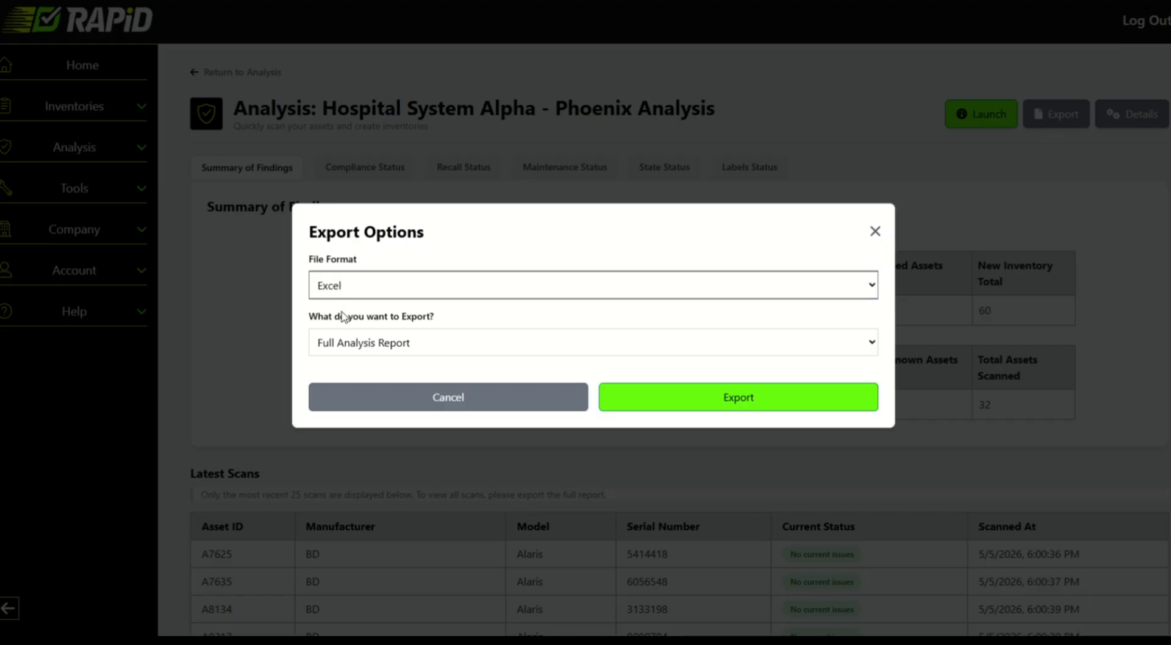
click(351, 343)
click(359, 288)
click(349, 314)
click(422, 349)
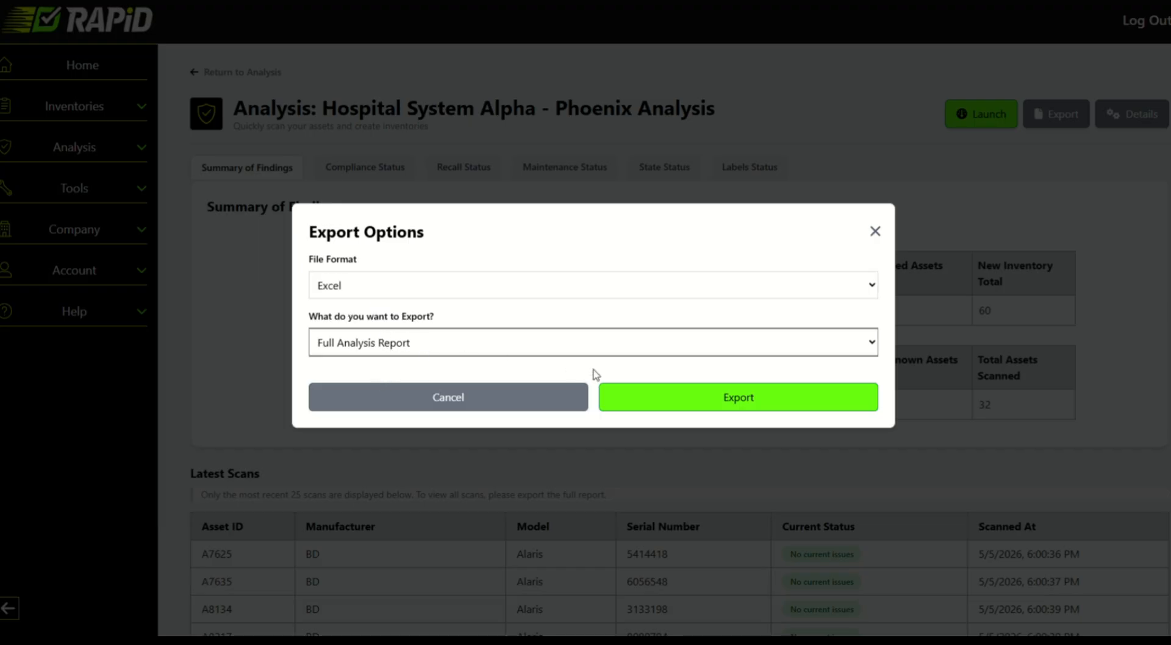
click(716, 394)
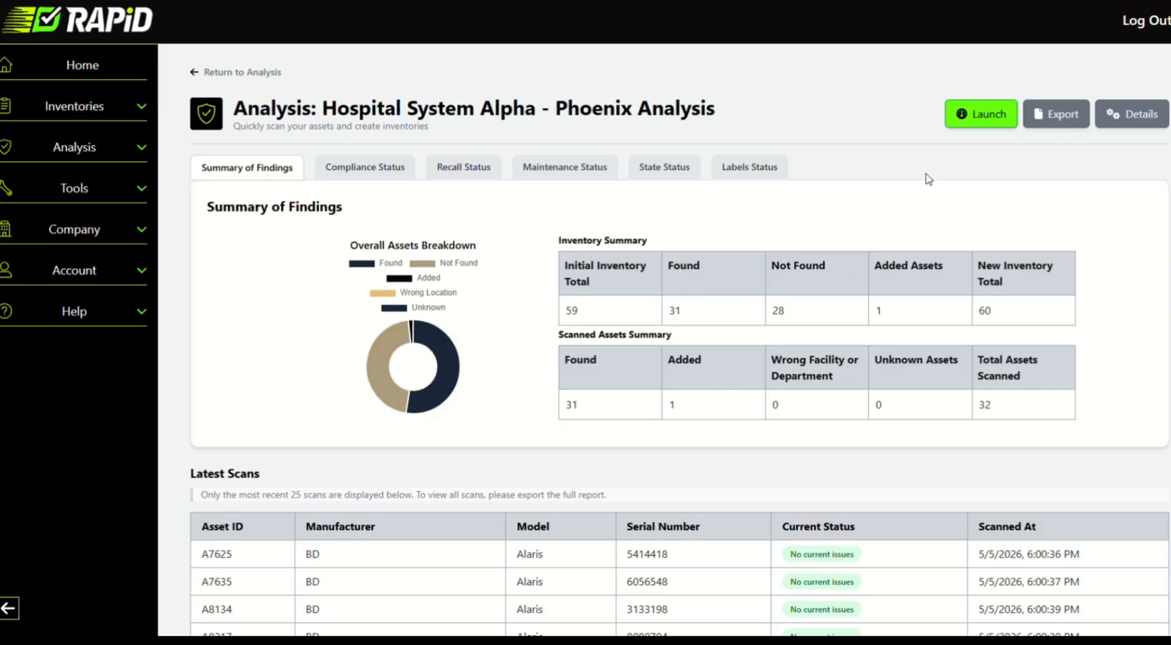
Step: Set up a new PDF export as a Custom Report with a date range of 05/03/2026 to 05/06/2026
click(1037, 119)
click(345, 294)
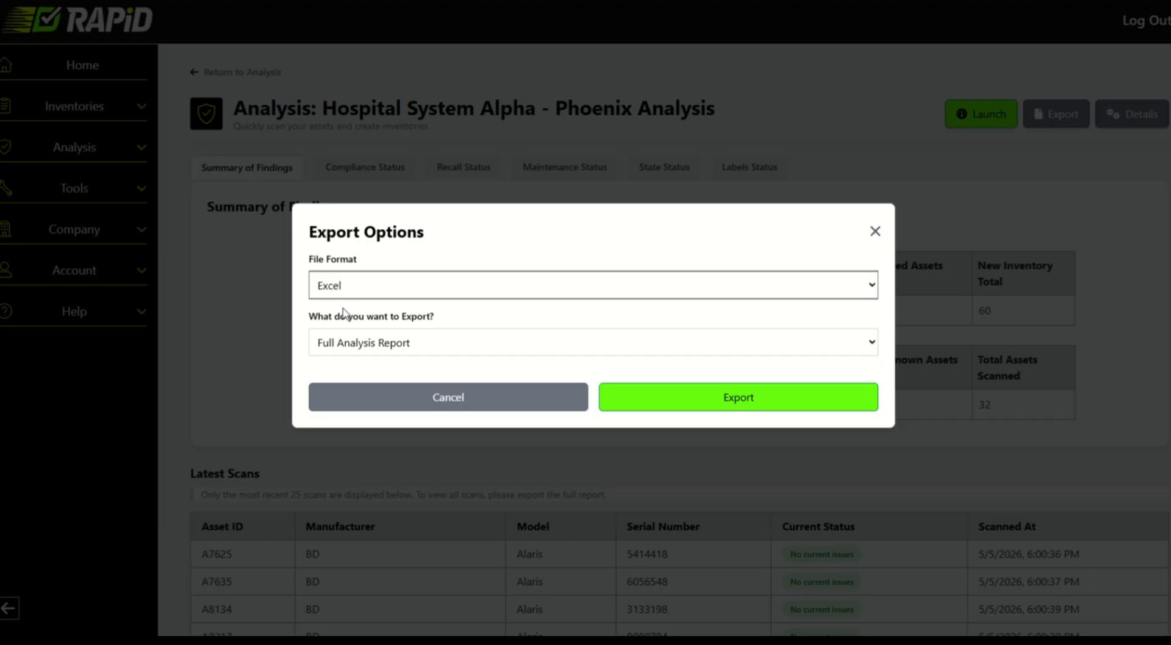
click(349, 348)
click(345, 299)
click(346, 355)
click(390, 352)
click(380, 385)
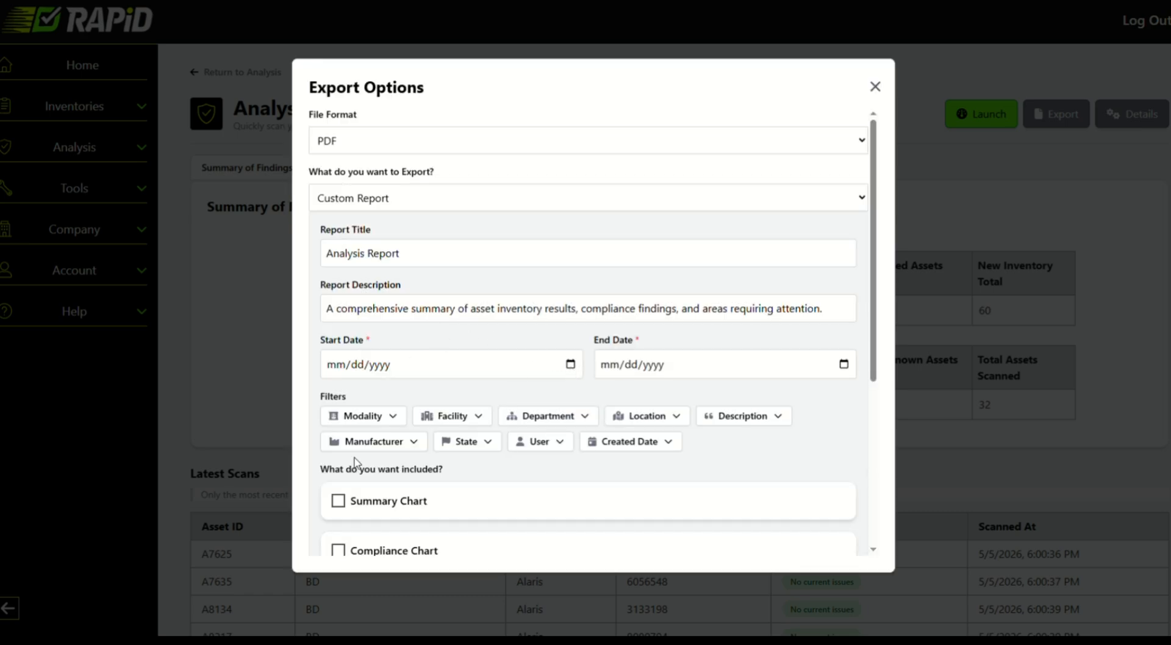
click(340, 461)
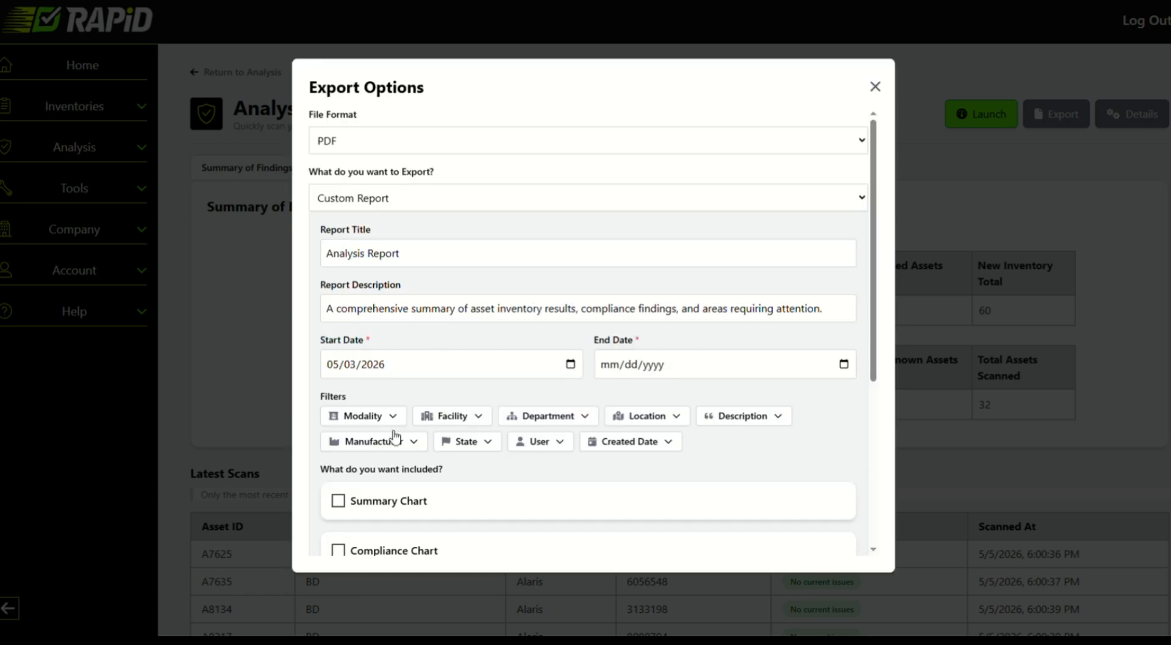
click(665, 466)
Step: Include the Summary Chart with its Added Assets table, plus the Compliance, Recall, Maintenance and State charts, in the custom report
scroll(539, 248, down, 3)
click(340, 301)
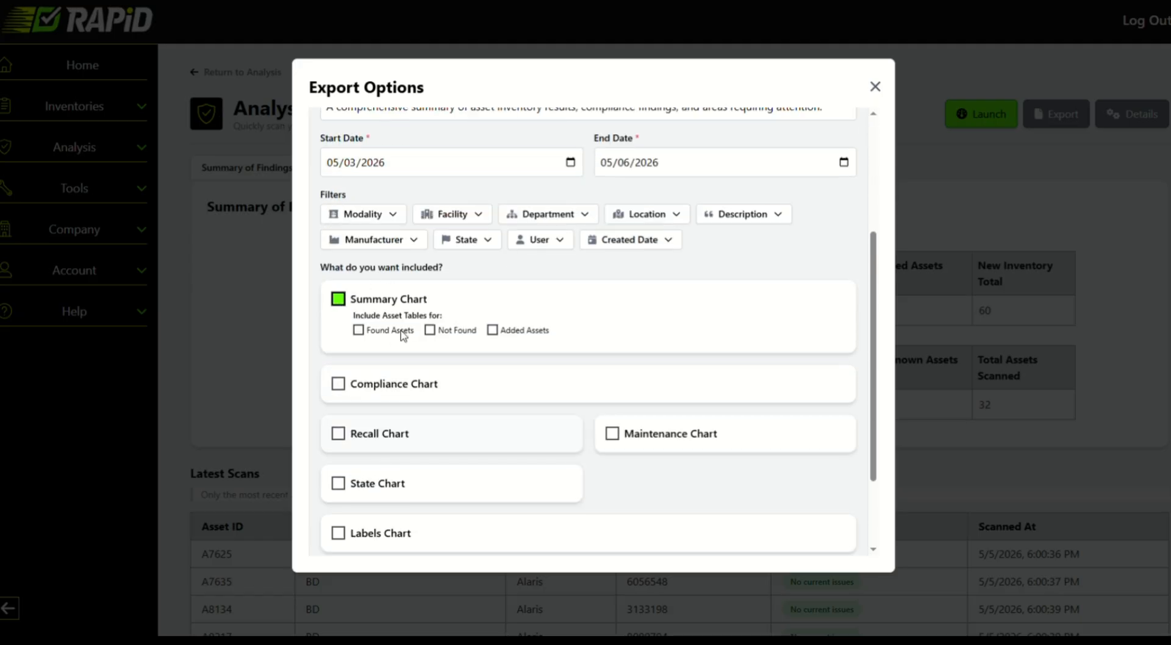
click(493, 330)
click(338, 384)
click(338, 433)
click(612, 434)
click(340, 505)
scroll(379, 442, down, 3)
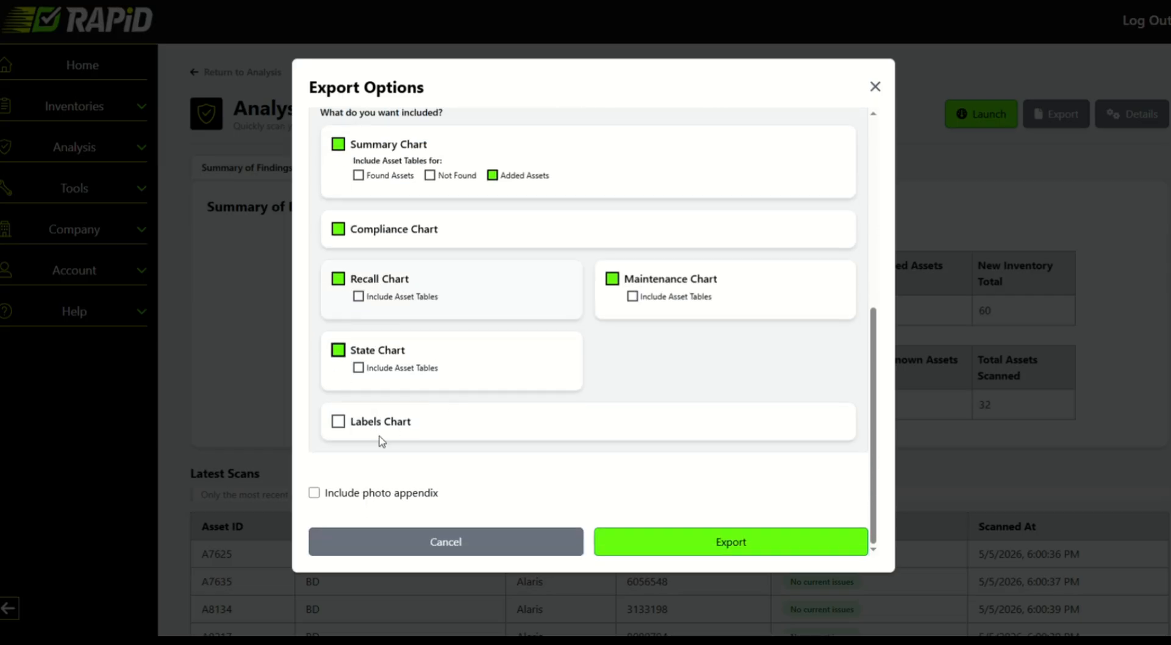
Step: Add the Labels Chart with Fail and Needs Attention asset tables, and include asset tables for the Recall and State charts
click(337, 421)
click(423, 452)
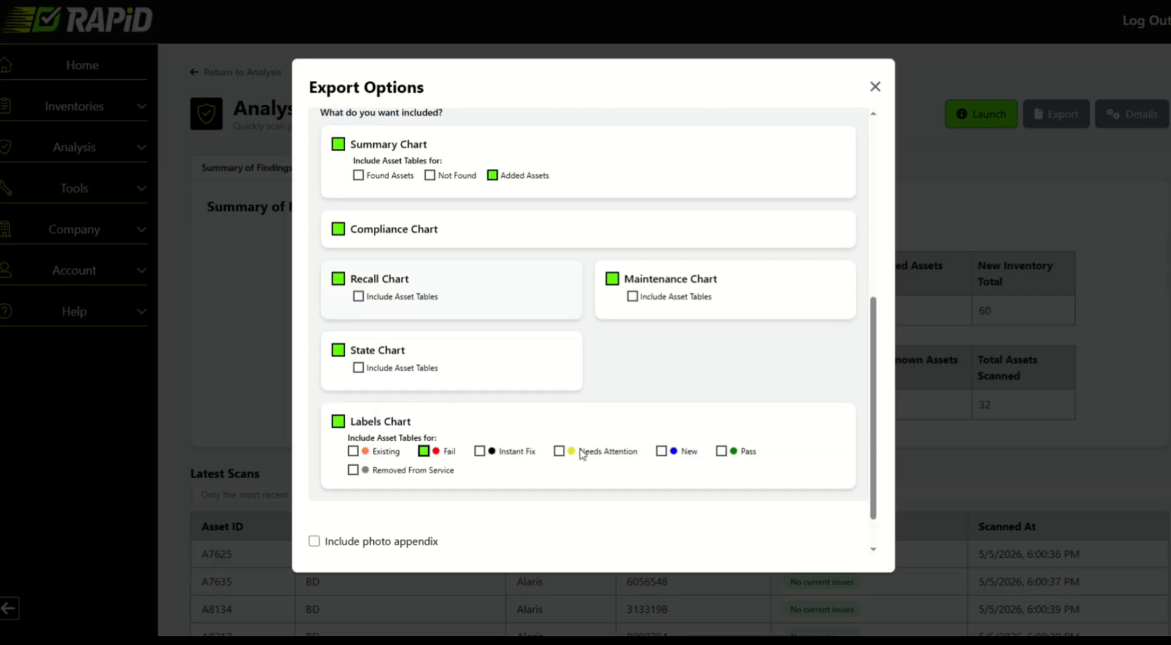
click(559, 451)
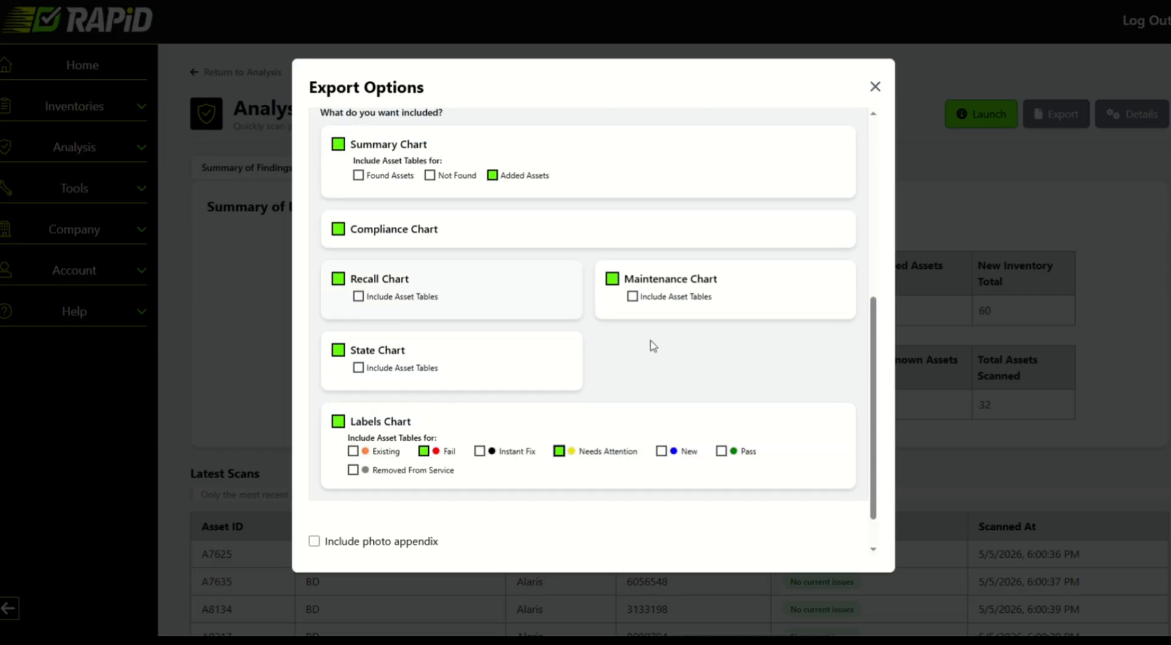
click(358, 297)
click(358, 368)
scroll(358, 373, down, 1)
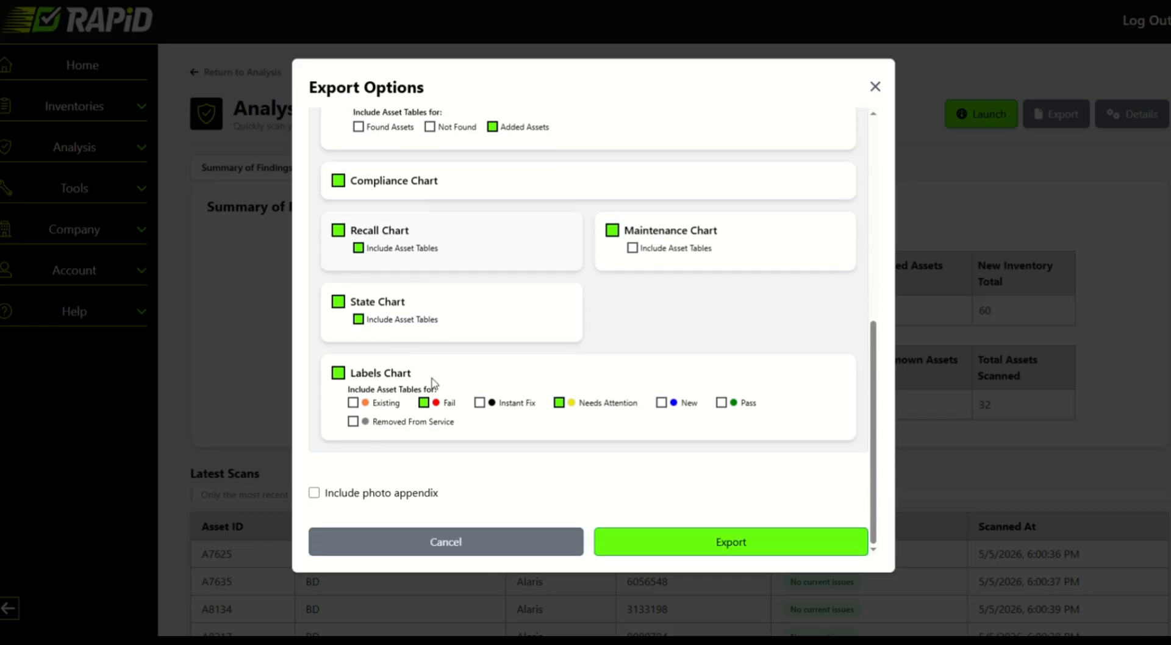
Step: Include a photo appendix limited to the Fail and Needs Attention labels and export the custom PDF report
click(314, 494)
click(599, 374)
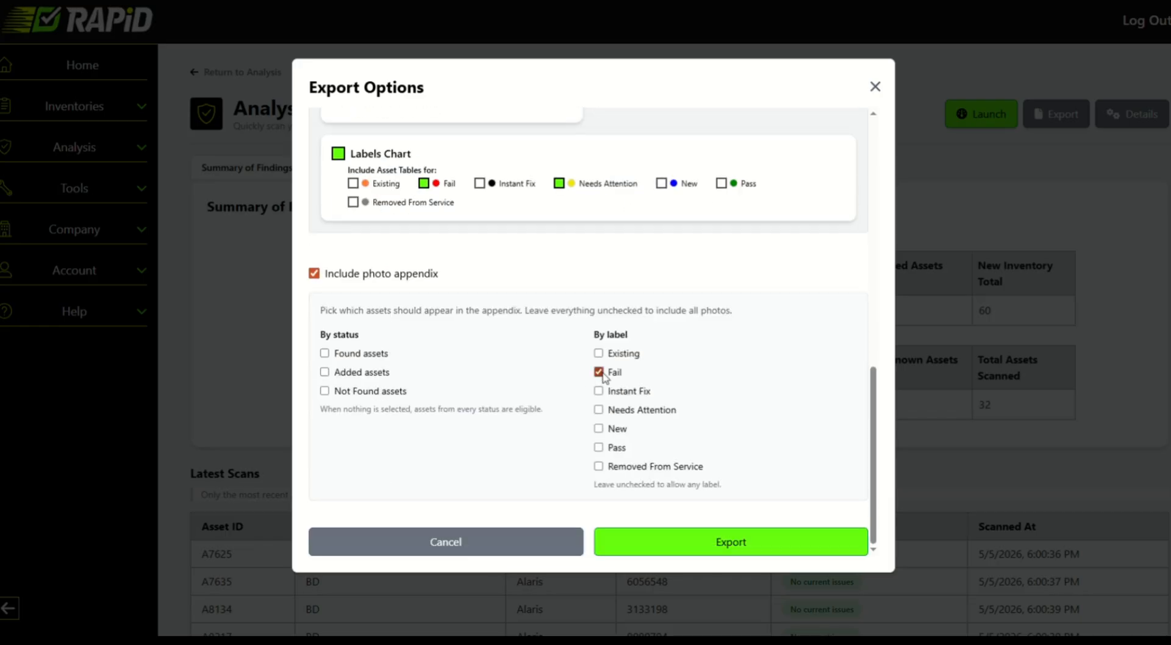
click(598, 410)
click(740, 541)
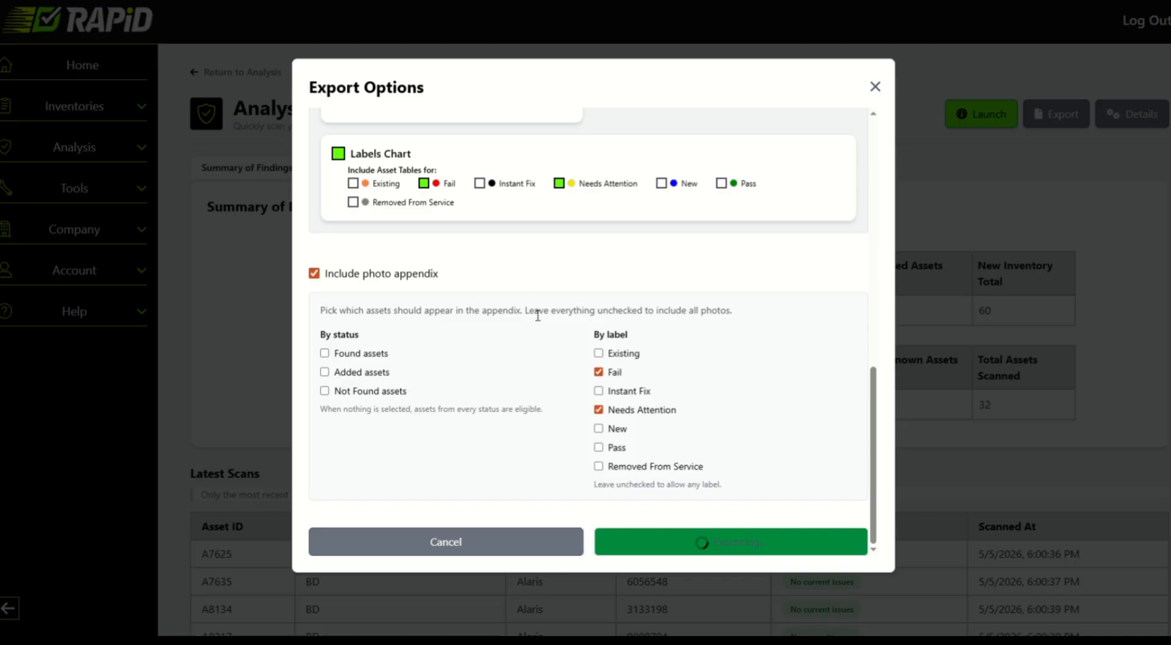
scroll(530, 347, up, 6)
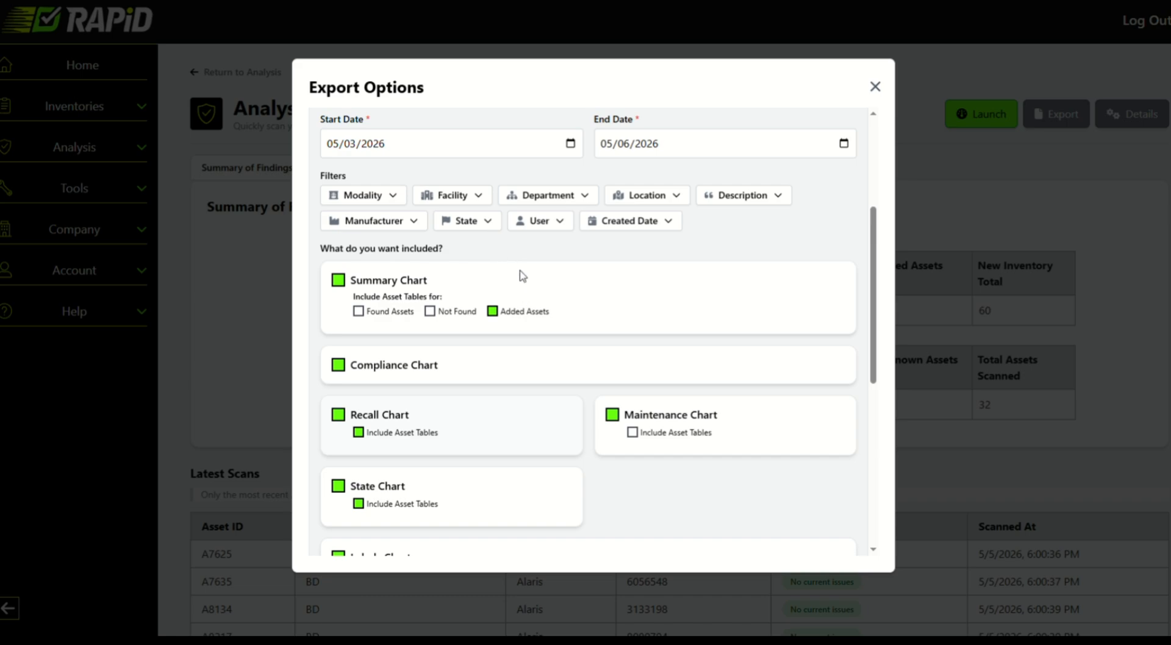
scroll(619, 311, down, 5)
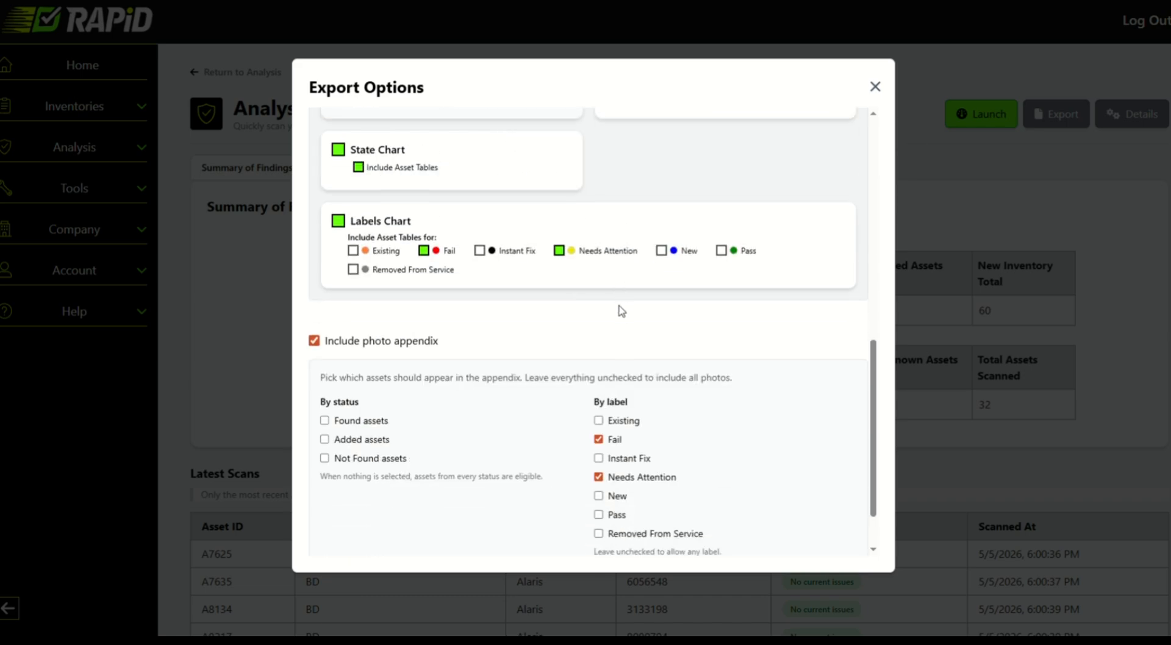
key(Escape)
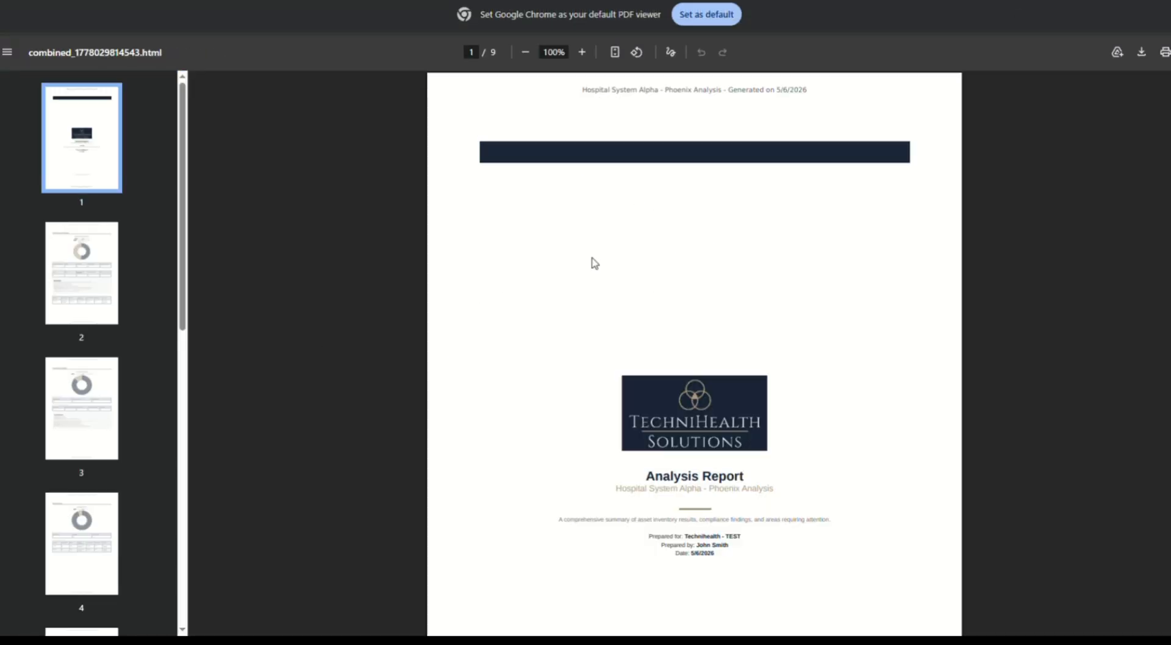
Step: Review the exported PDF's cover, Summary of Findings, compliance and Recall Status pages, continuing to Labels Status
scroll(797, 216, down, 12)
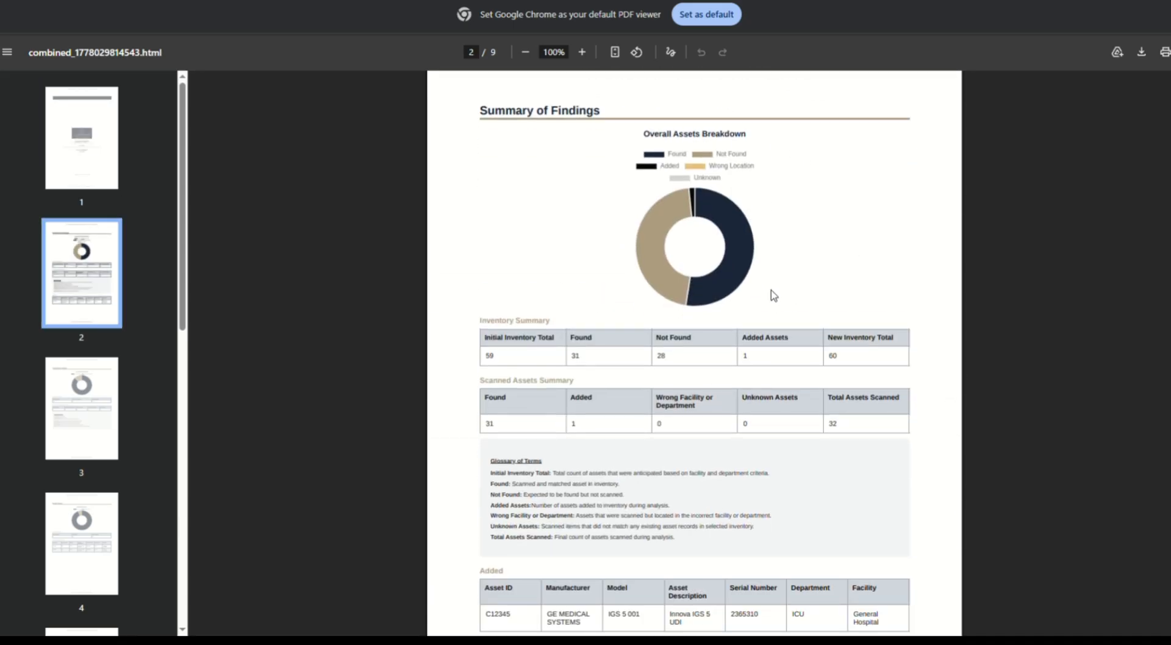
scroll(776, 299, up, 12)
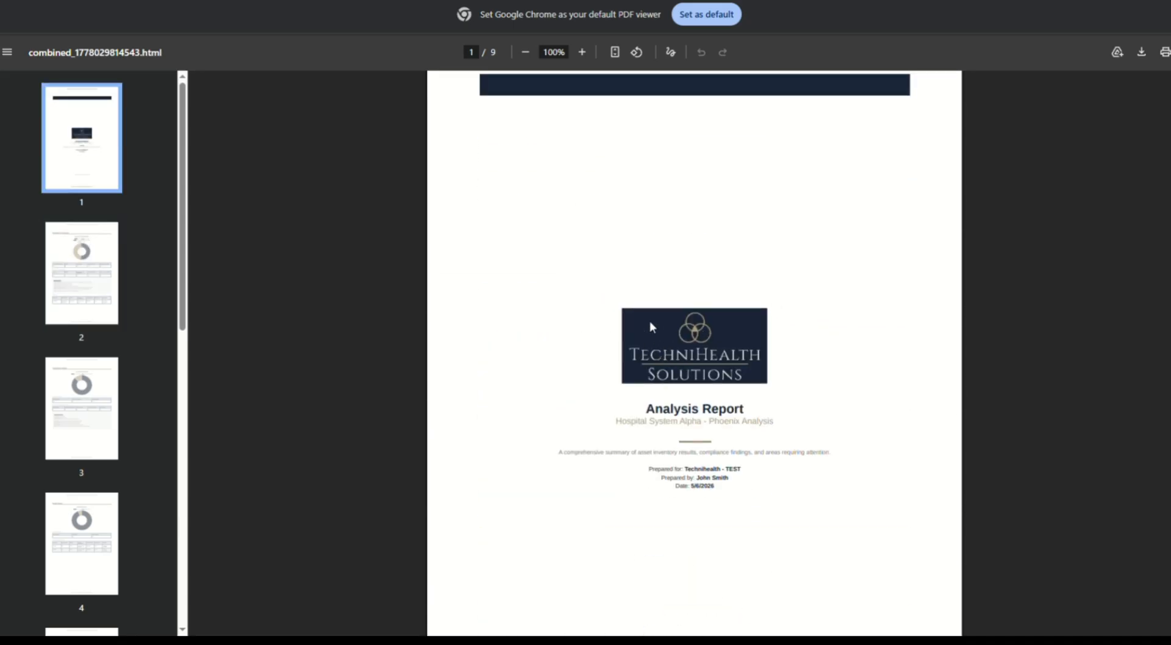
scroll(744, 305, down, 12)
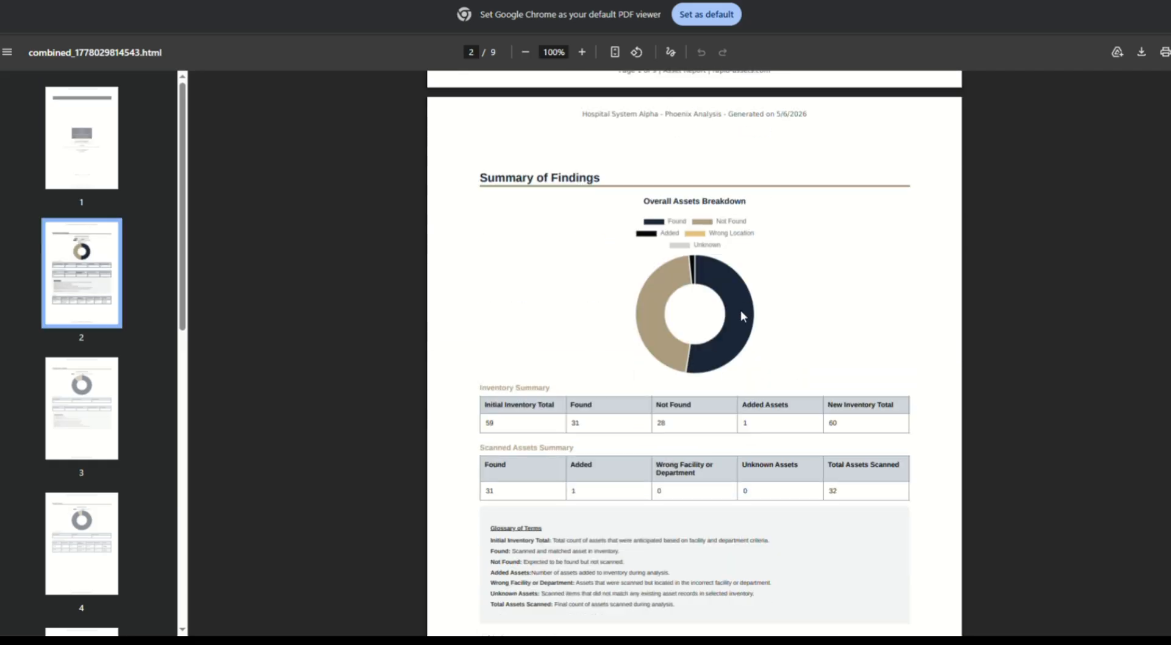
scroll(773, 293, down, 20)
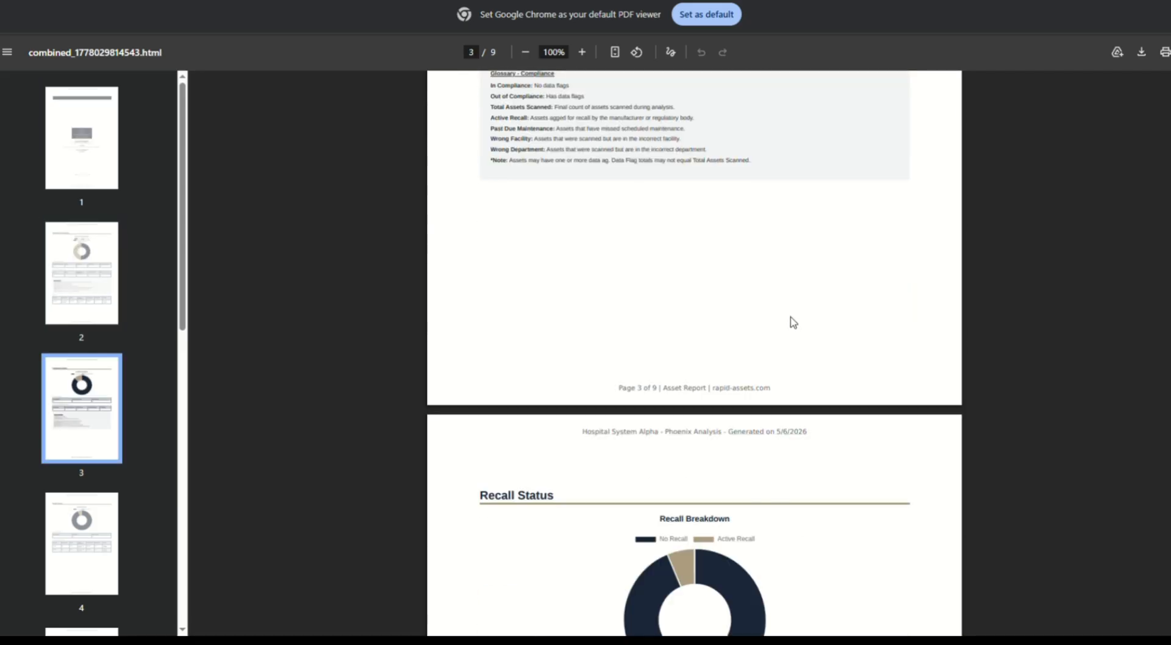
scroll(793, 316, down, 20)
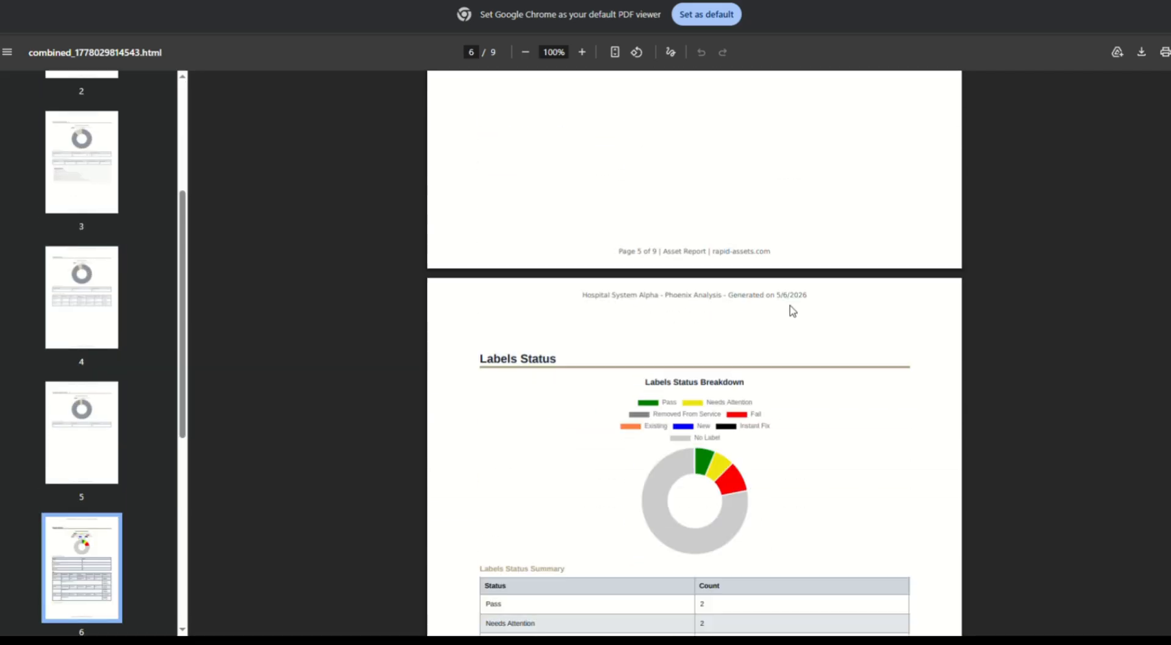
Step: Examine the PDF's Fail and Needs Attention asset tables, their comments and the photo appendix, and return to the cover page
drag(641, 415, 586, 422)
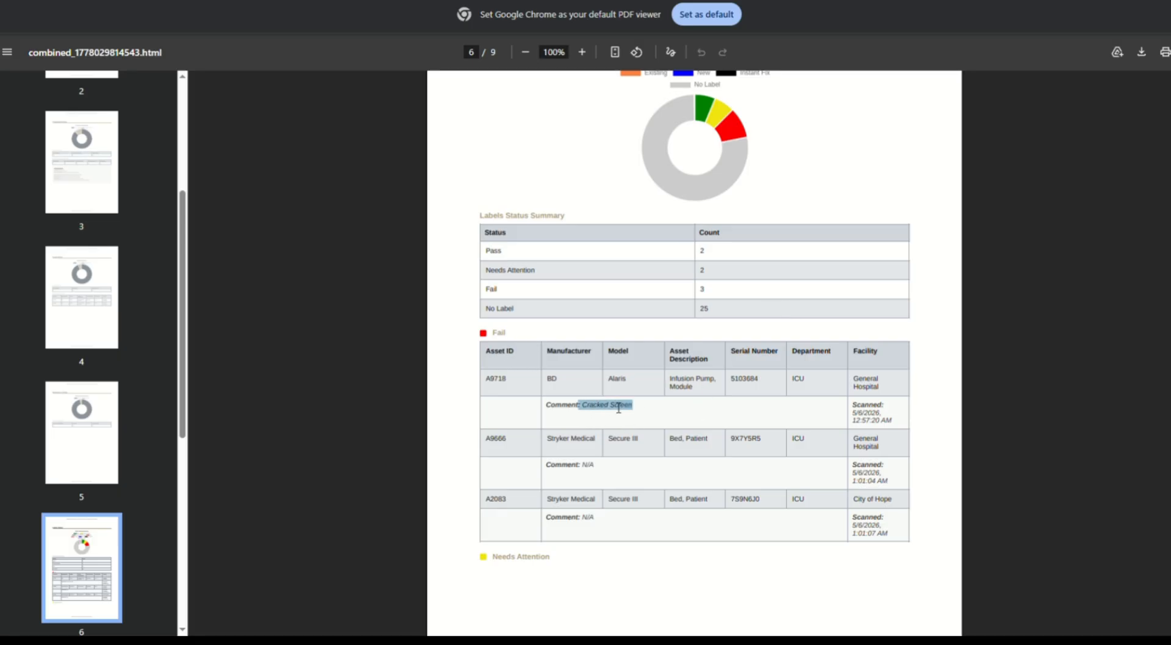
scroll(713, 284, down, 6)
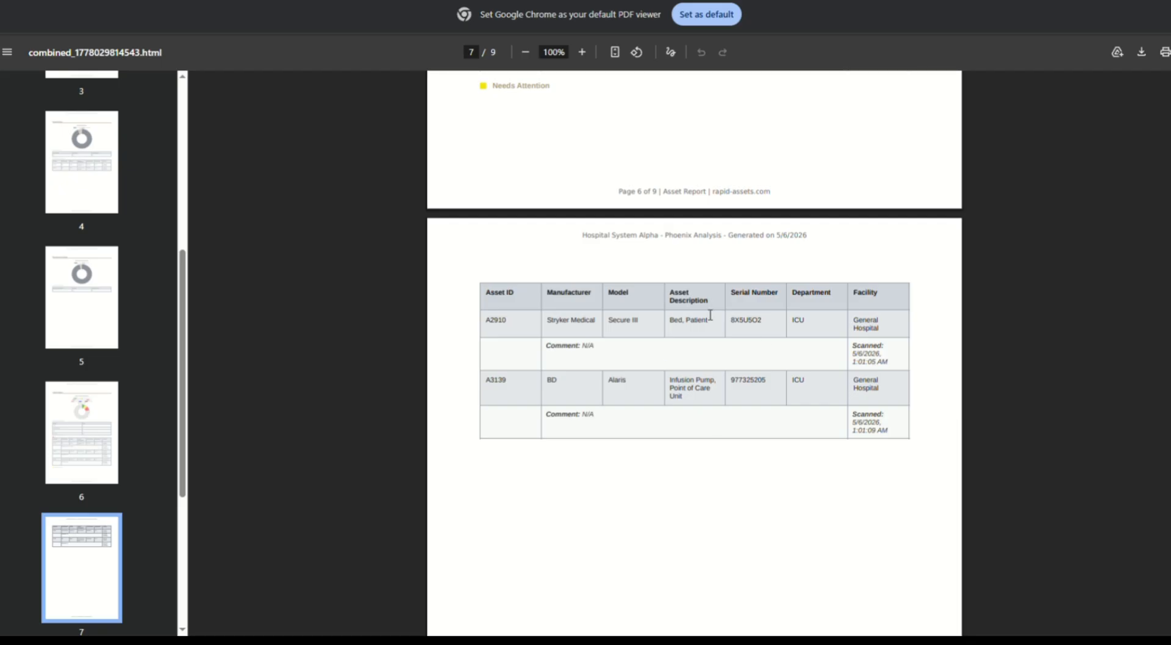
scroll(713, 308, down, 18)
scroll(714, 290, down, 8)
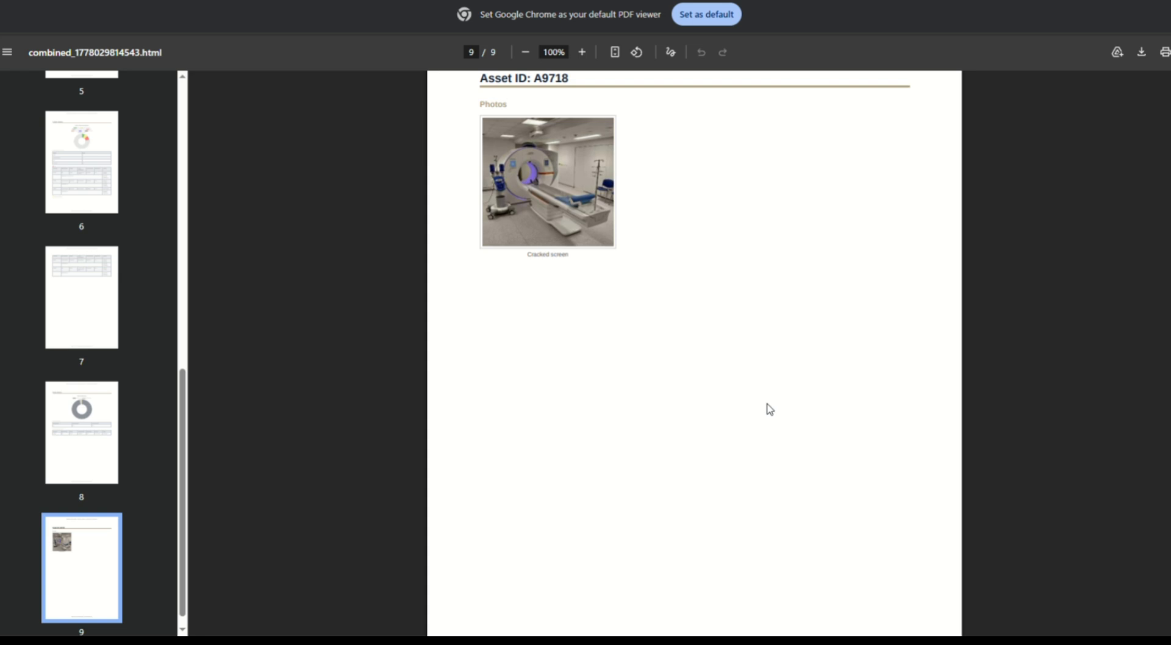
scroll(750, 390, up, 15)
scroll(787, 402, up, 20)
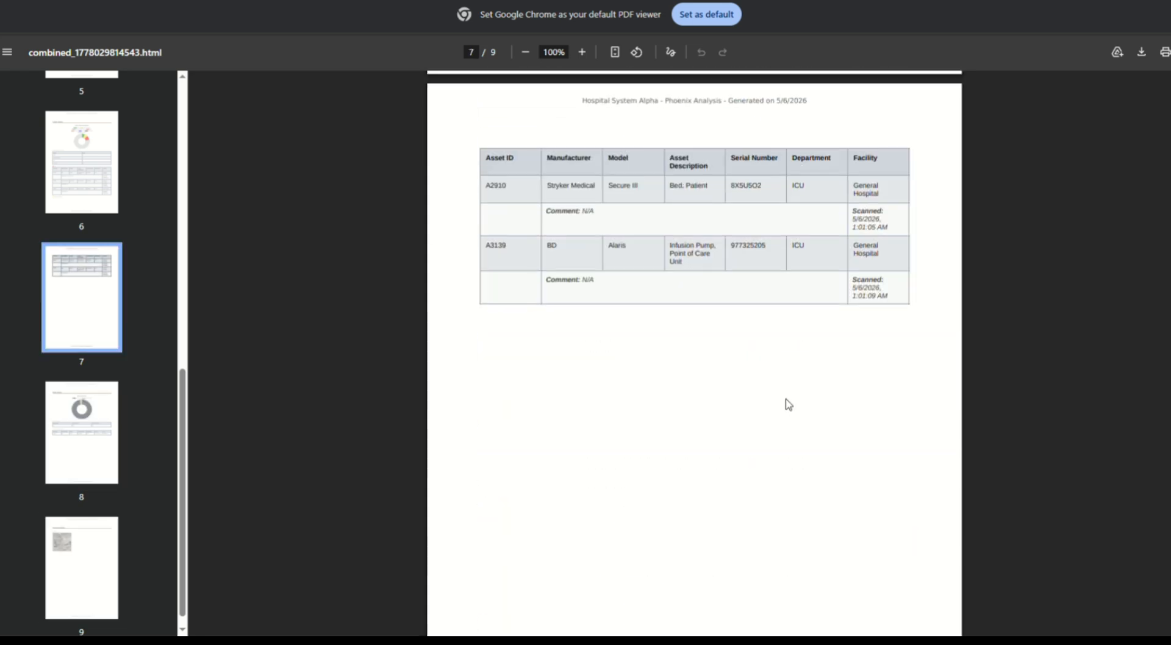
scroll(756, 368, up, 20)
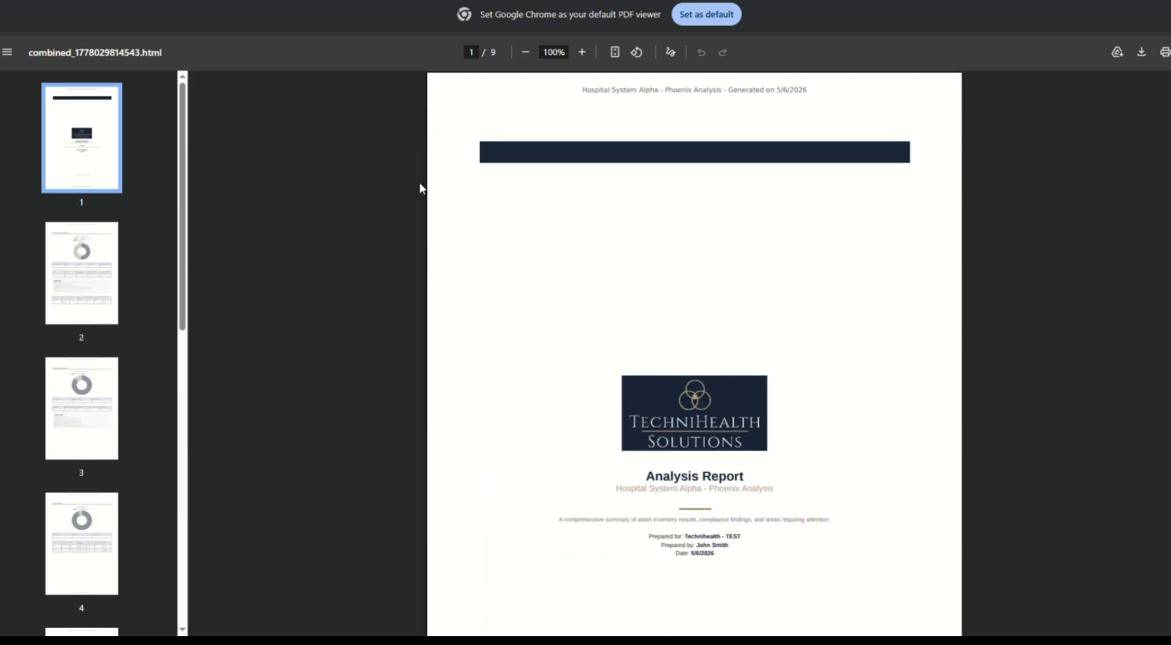
Step: Switch back to the analysis in RAPID and open its Team Activity page from the analysis details
click(342, 1)
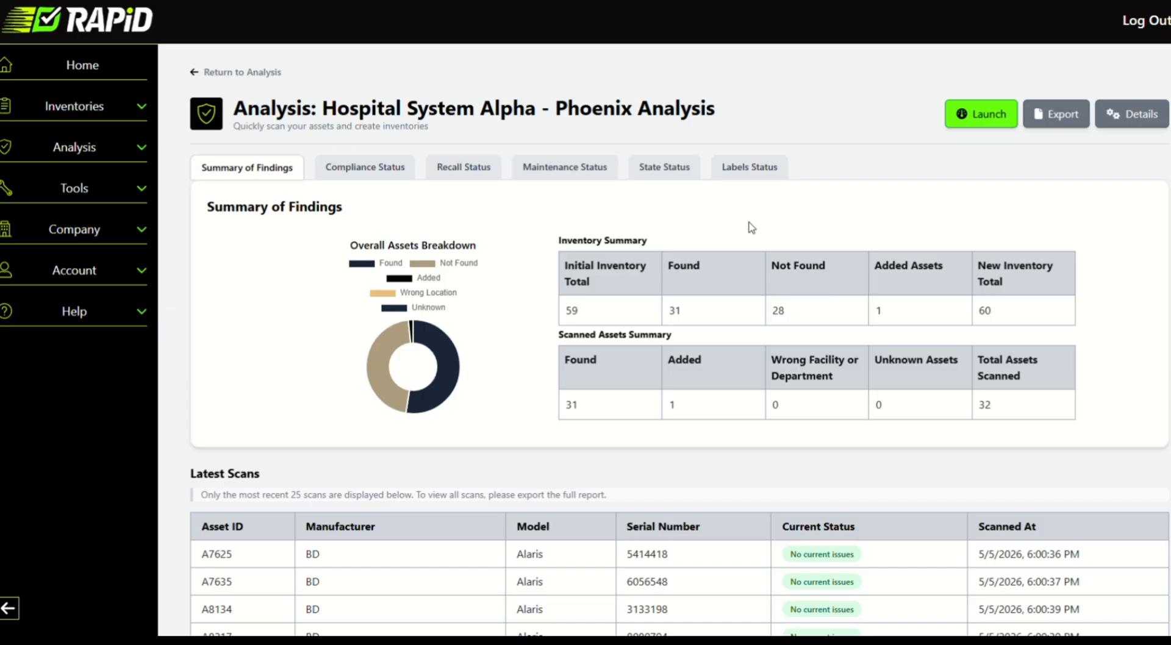
click(1055, 116)
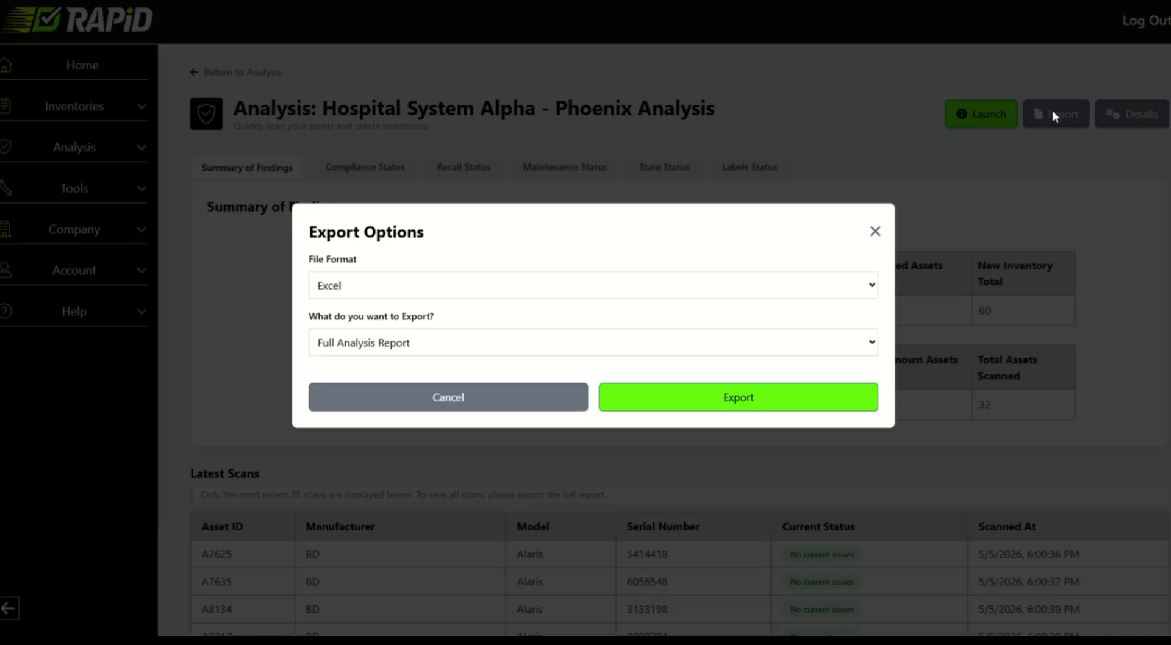
click(875, 232)
click(1110, 116)
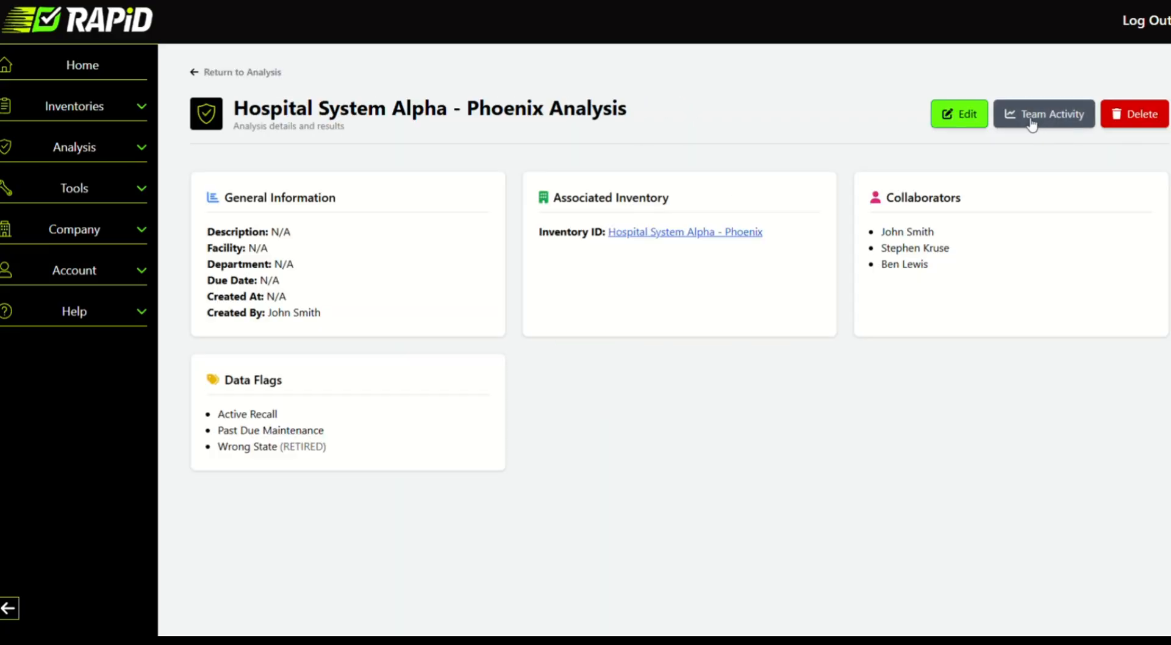
click(1018, 127)
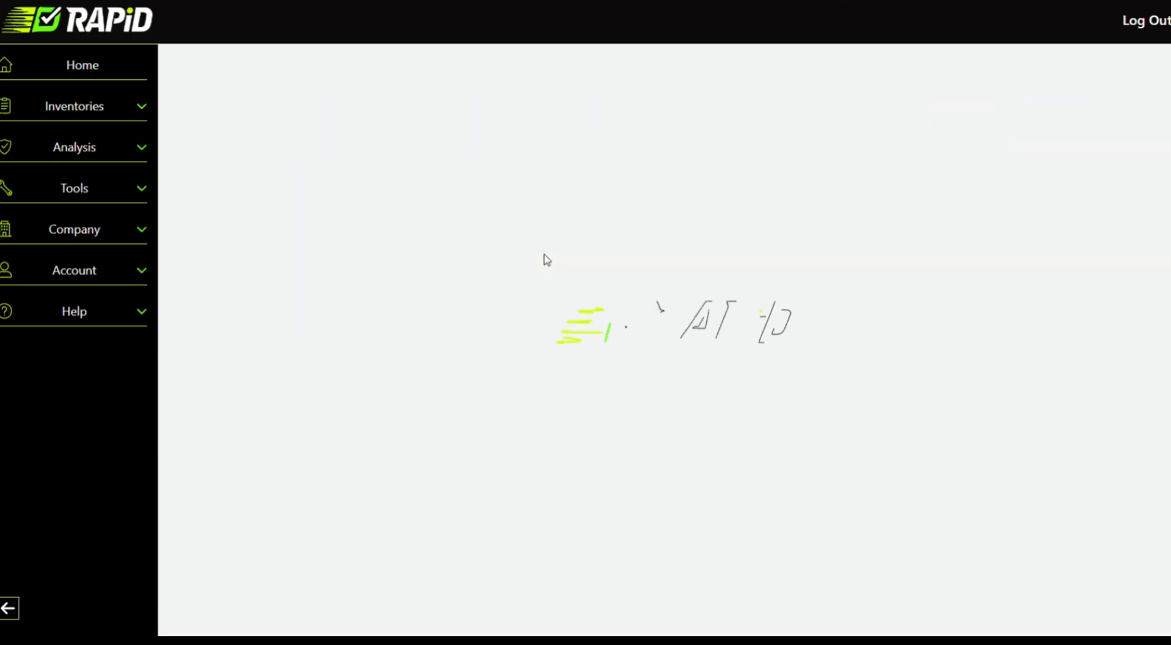
Step: Examine the Activity Trends, Session Cadence and Scans by User charts on the Team Activity page
scroll(656, 259, down, 3)
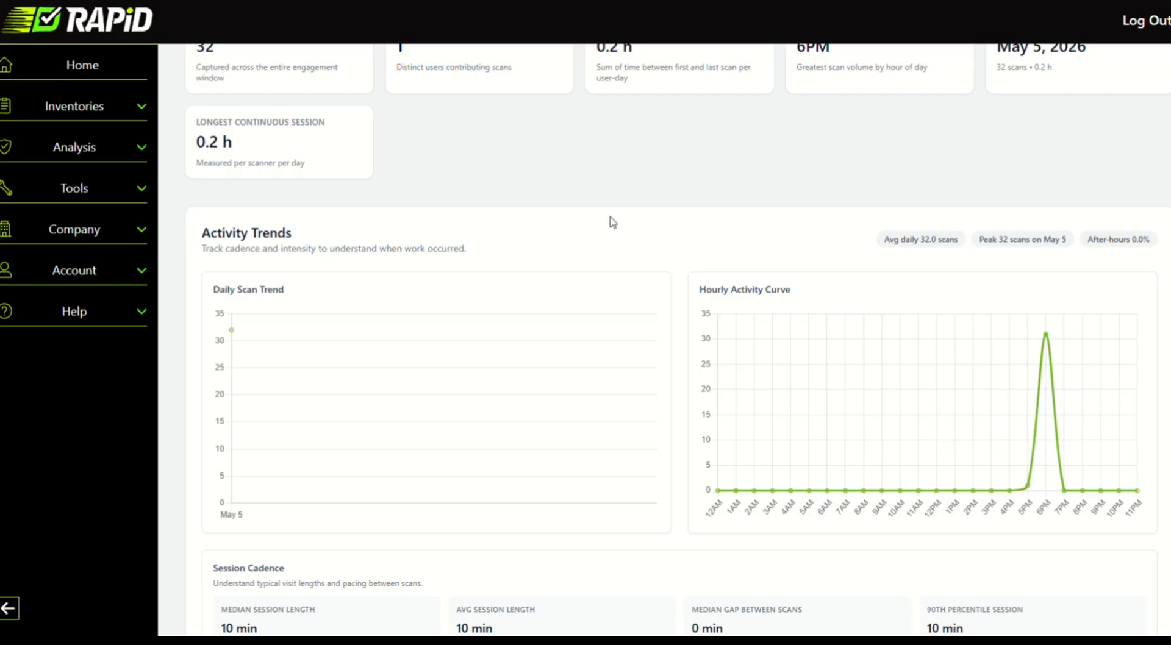
scroll(673, 230, down, 1)
scroll(673, 230, down, 2)
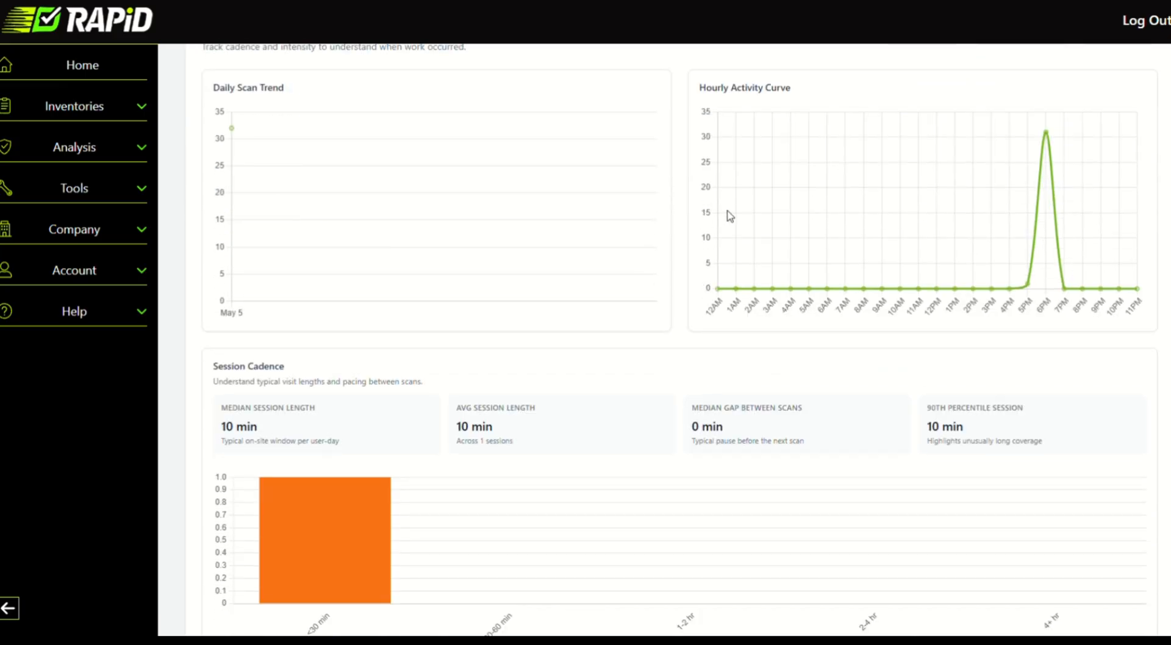
scroll(729, 217, down, 2)
scroll(724, 214, up, 1)
scroll(635, 222, down, 8)
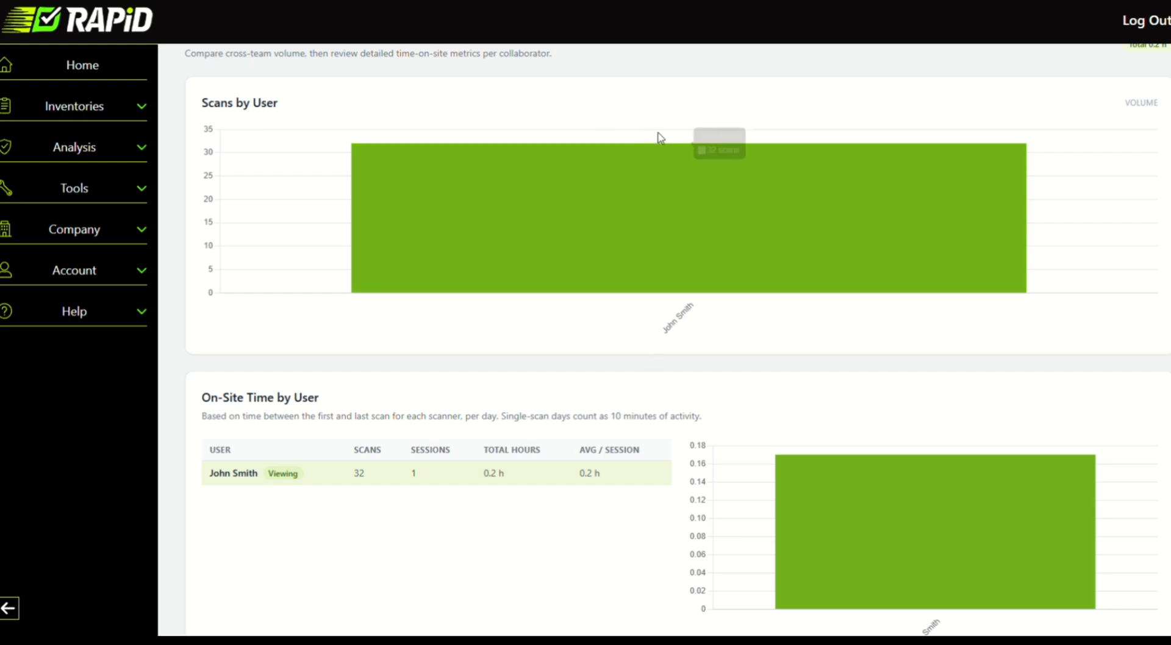
Step: Review On-Site Time by User, the Engagement Heatmap and the Collaborator Spotlight, including the inactivity-gap note for Tuesday, May 5
scroll(622, 243, down, 3)
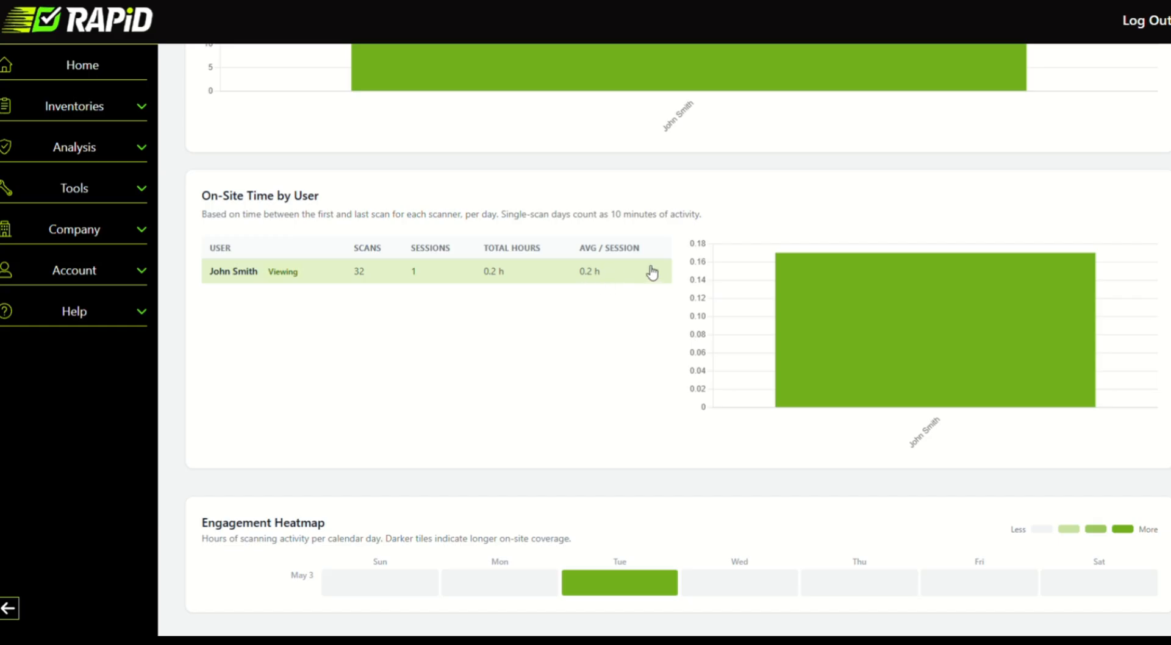
scroll(677, 230, down, 1)
scroll(677, 230, down, 3)
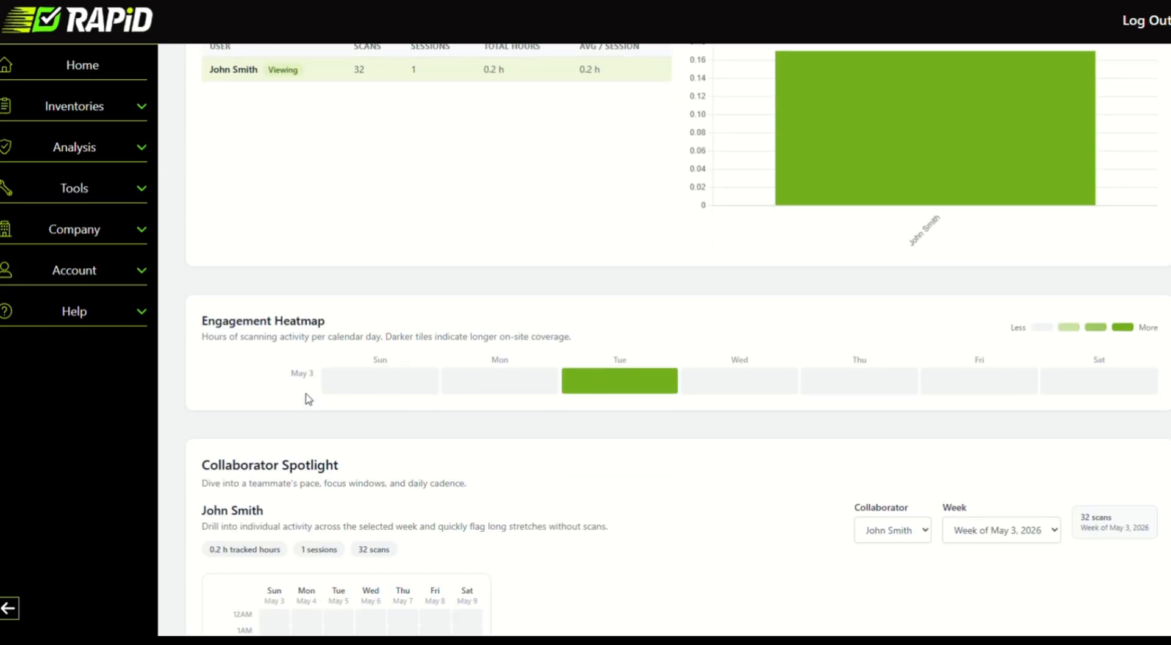
scroll(638, 324, down, 6)
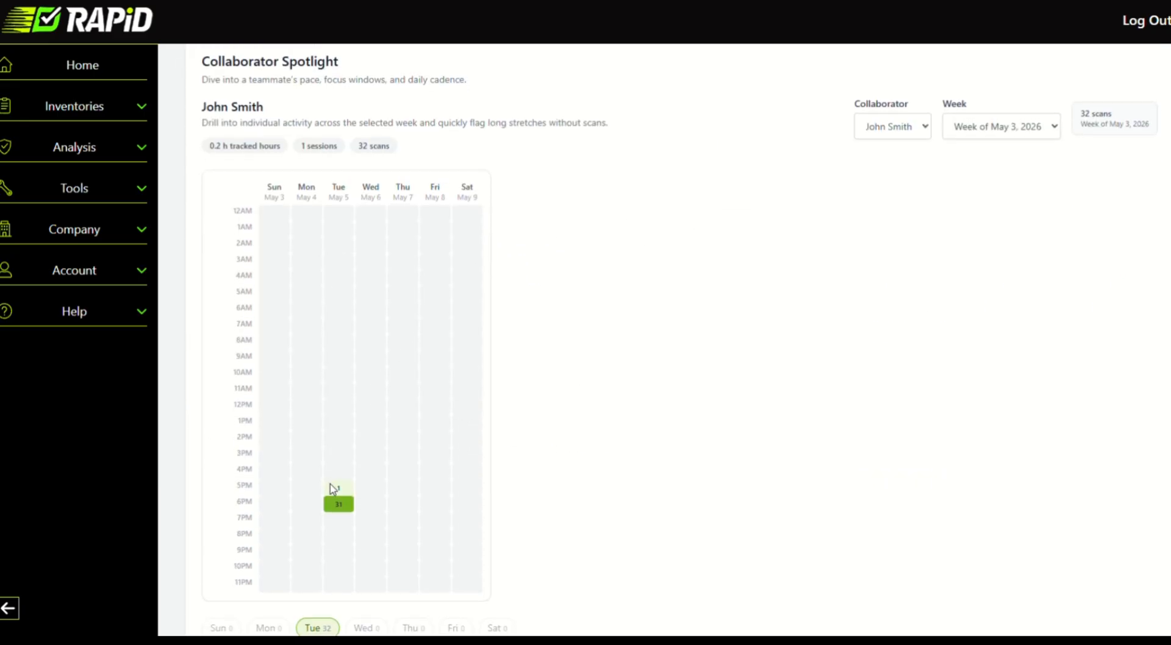
scroll(555, 259, down, 4)
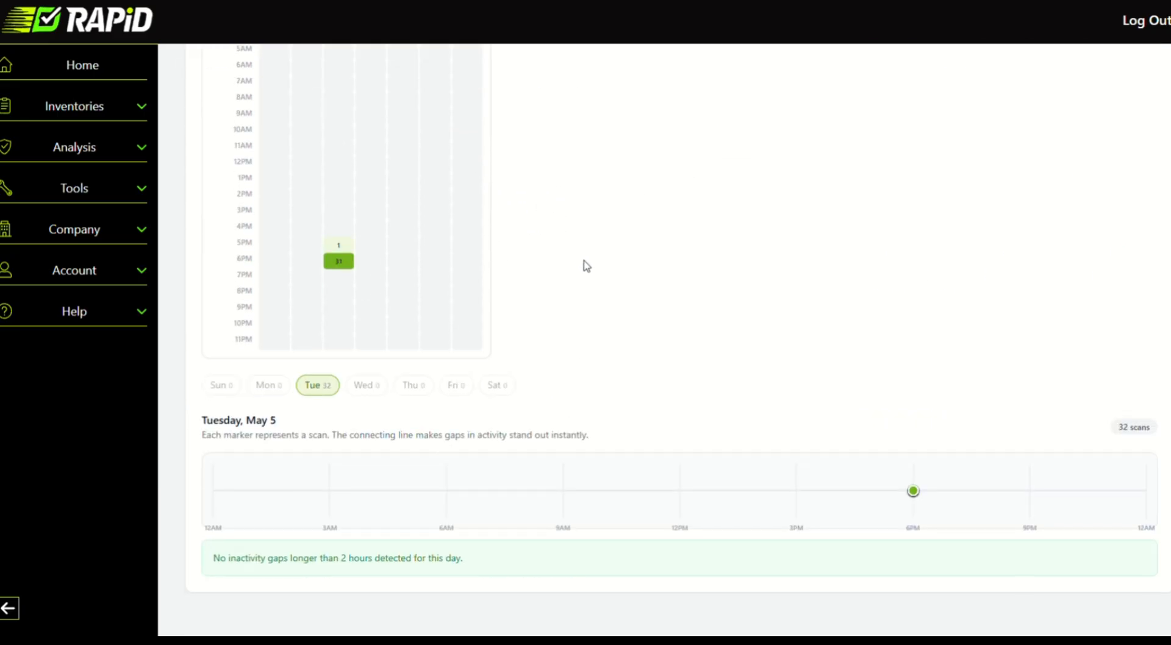
drag(322, 558, 504, 549)
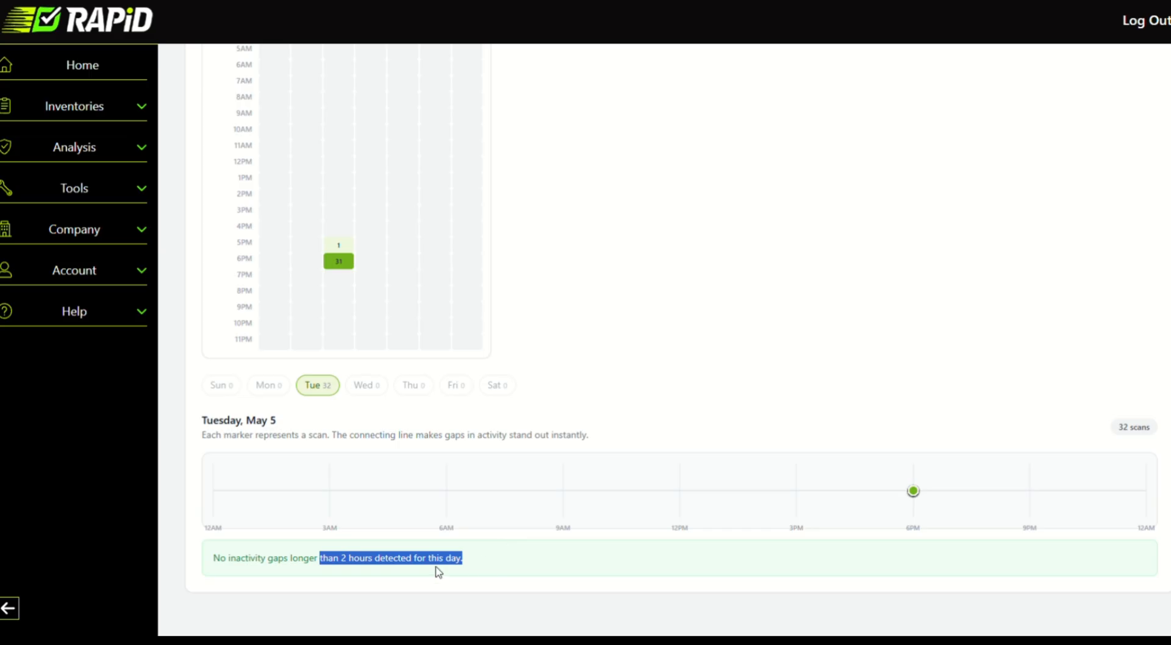
click(570, 334)
Step: Return to the Engagement Snapshot and look through the Activity Trends and Session Cadence sections again
scroll(622, 308, up, 20)
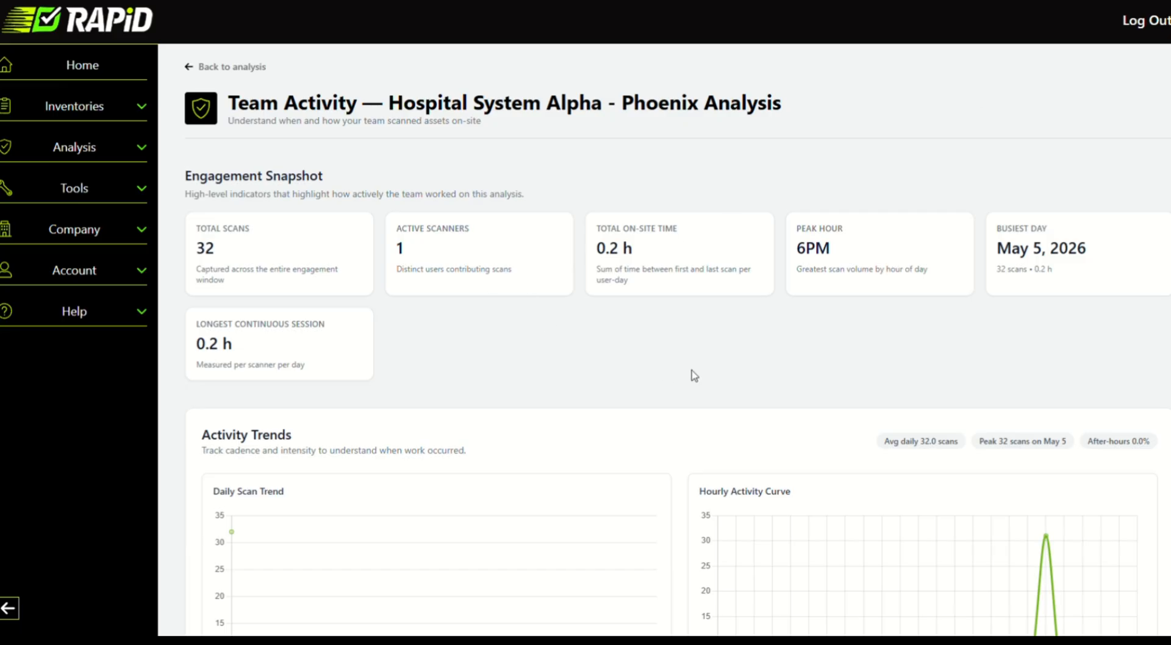
scroll(694, 376, down, 3)
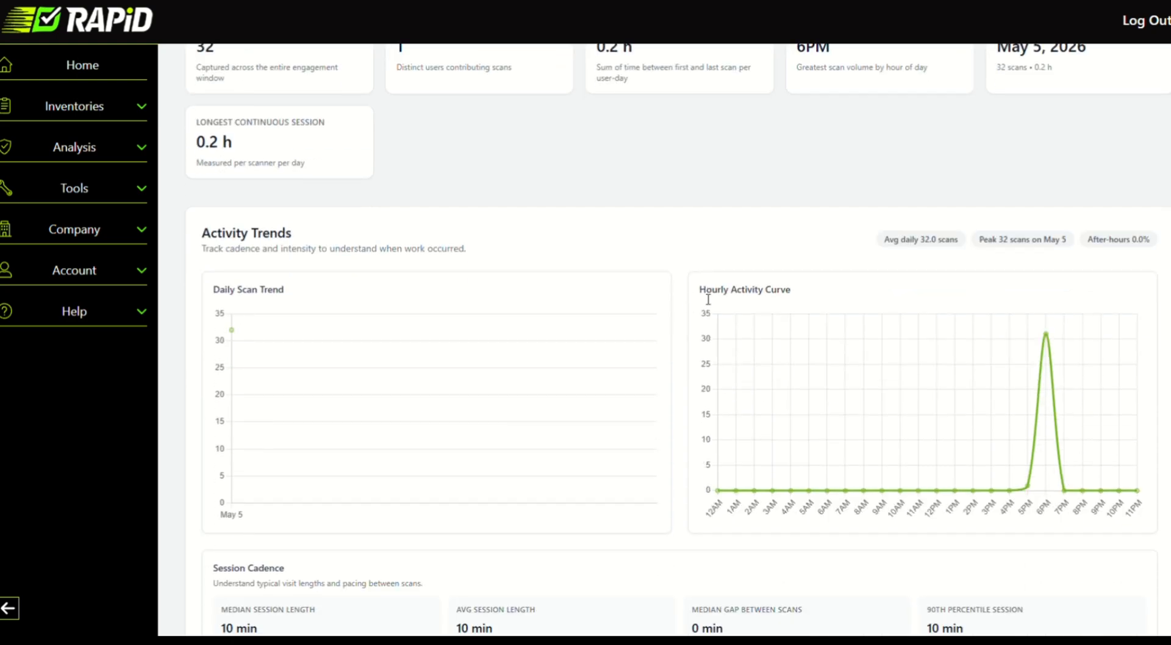
scroll(739, 307, down, 5)
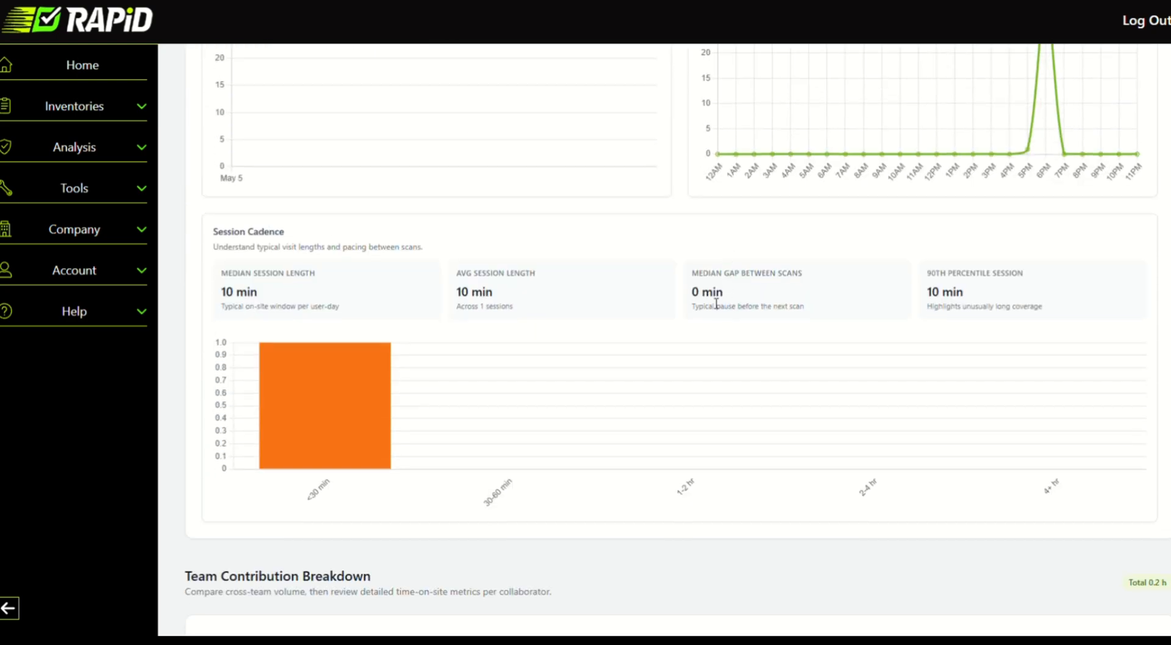
Step: Look through the Team Contribution Breakdown and On-Site Time by User sections of the Team Activity page
scroll(688, 303, down, 3)
scroll(688, 305, down, 2)
scroll(686, 287, down, 6)
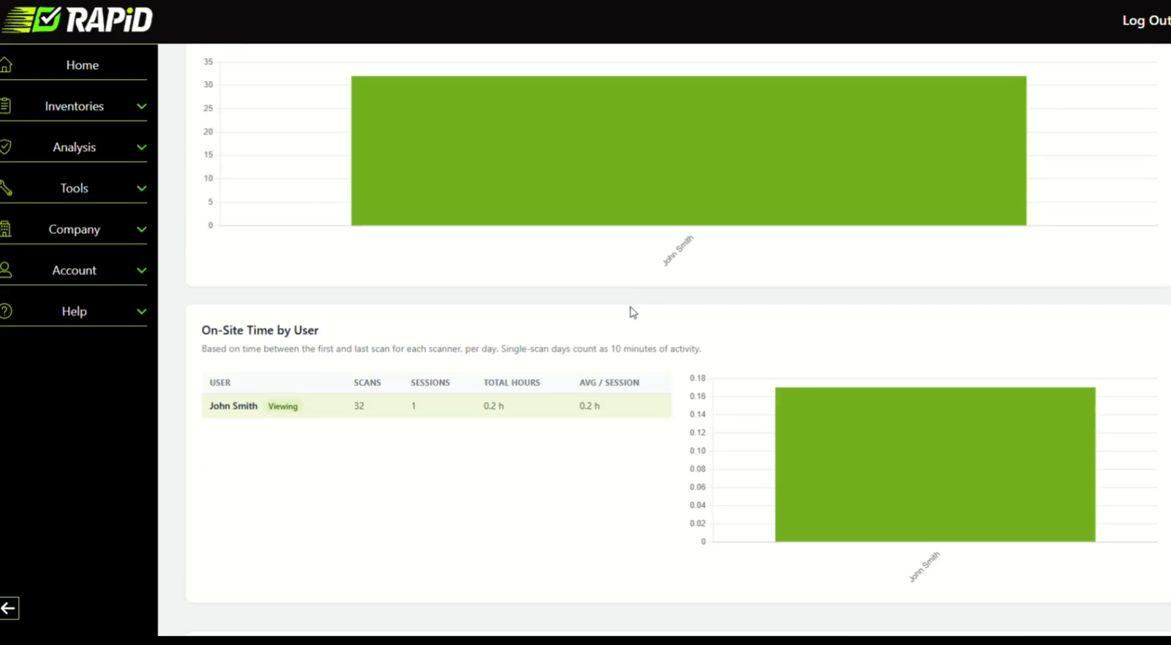
scroll(613, 360, down, 7)
scroll(619, 311, up, 15)
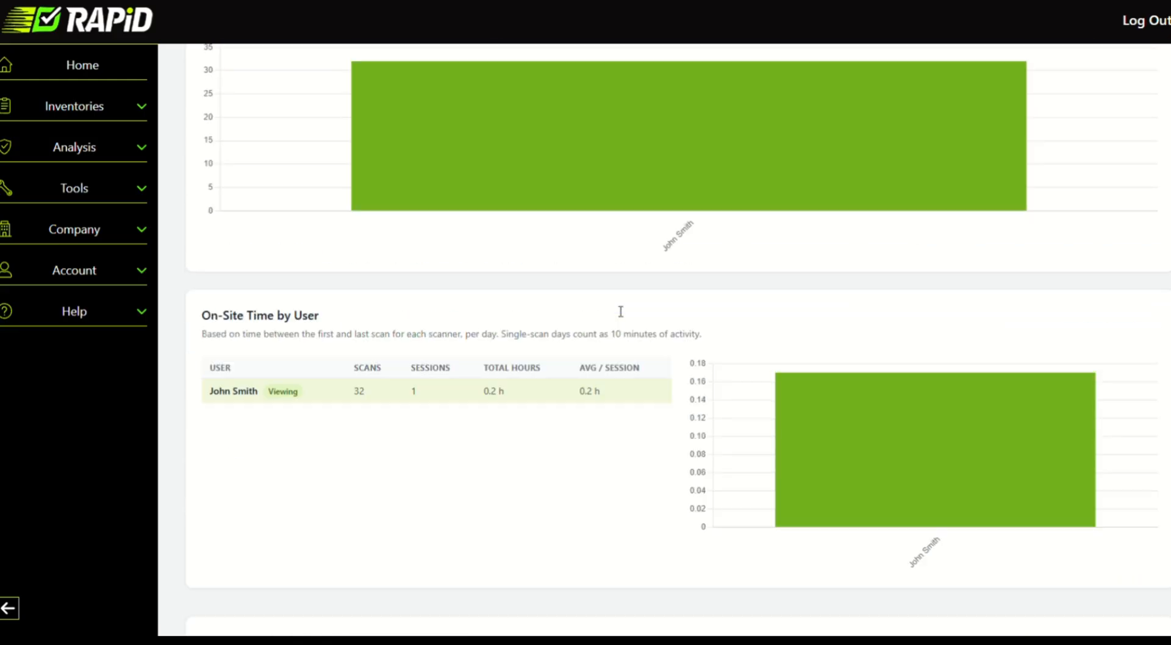
scroll(615, 287, up, 10)
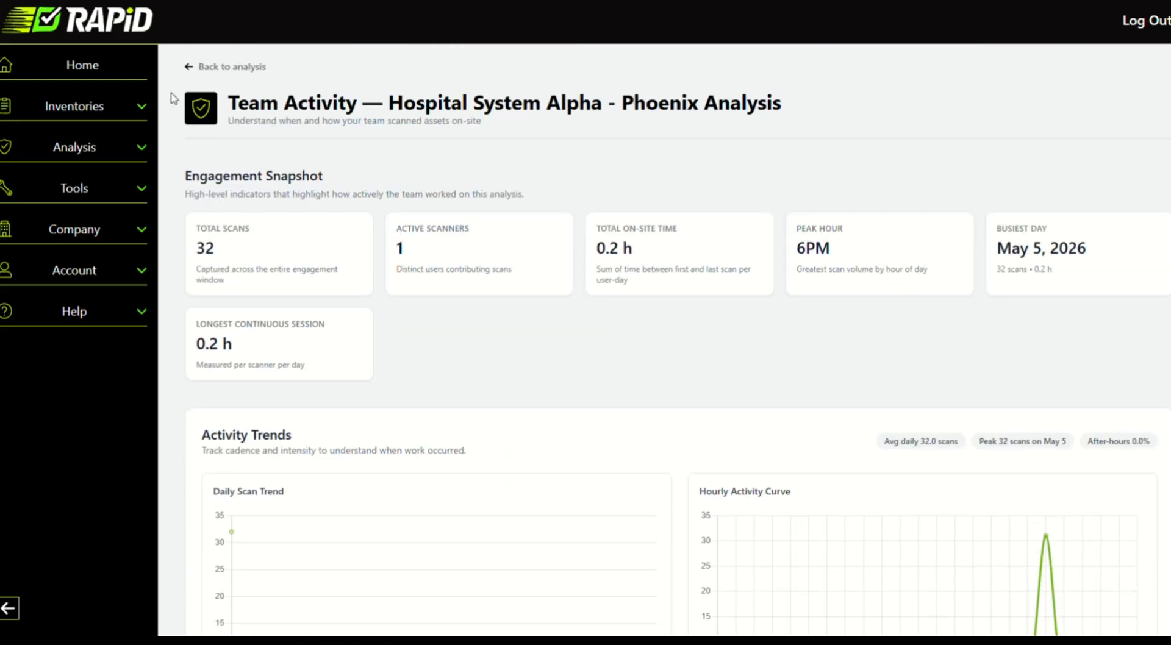
Step: Open the Inventory Engagement page for the Hospital System Alpha - Phoenix inventory from its details
click(74, 114)
click(76, 162)
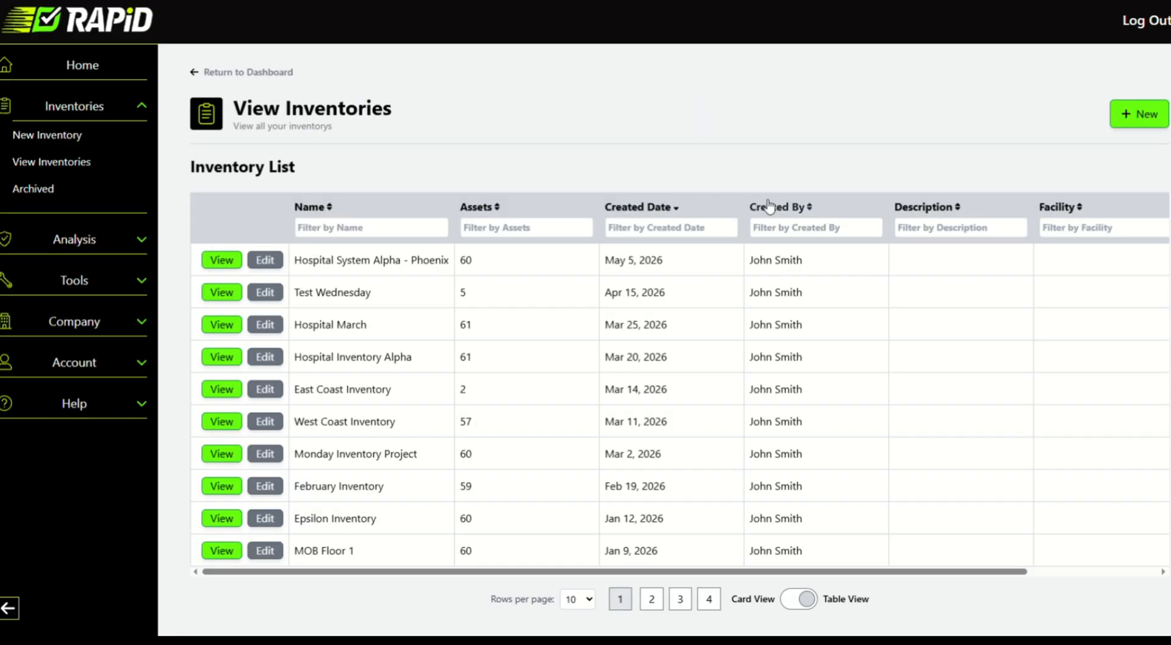
click(222, 260)
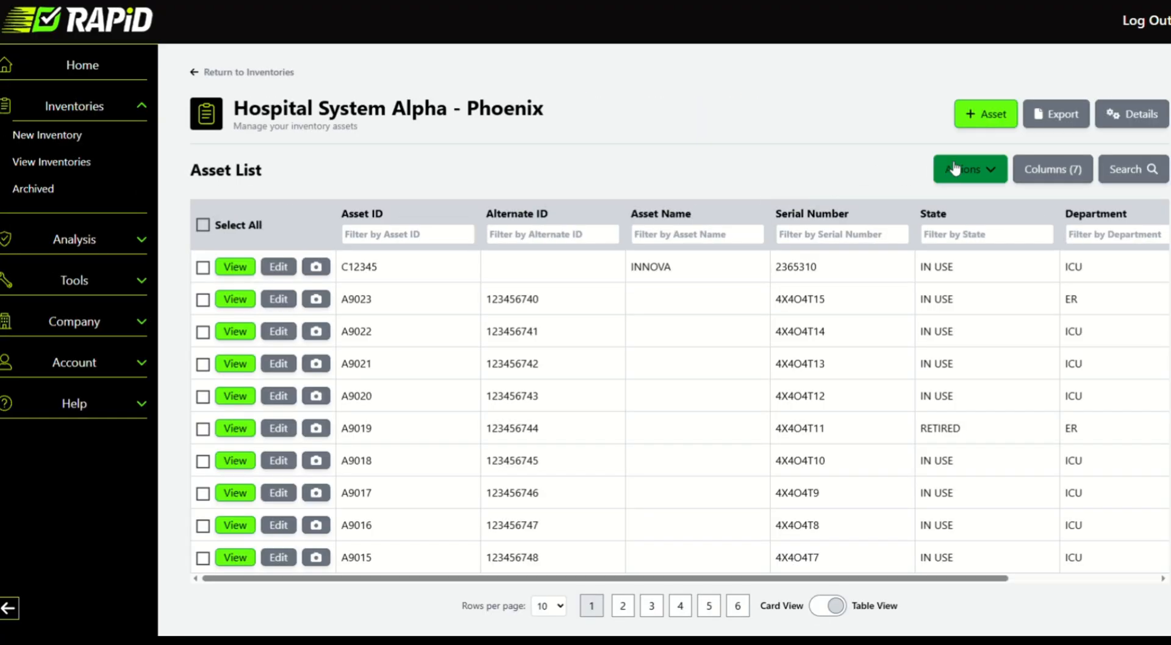
click(1129, 116)
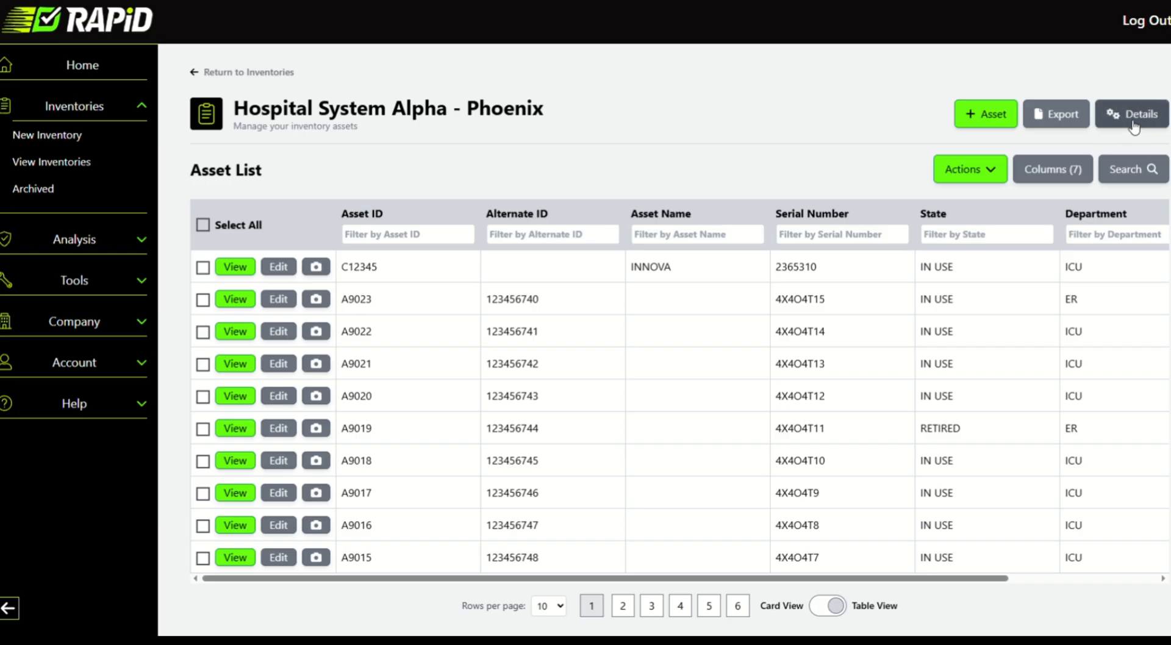
click(1020, 123)
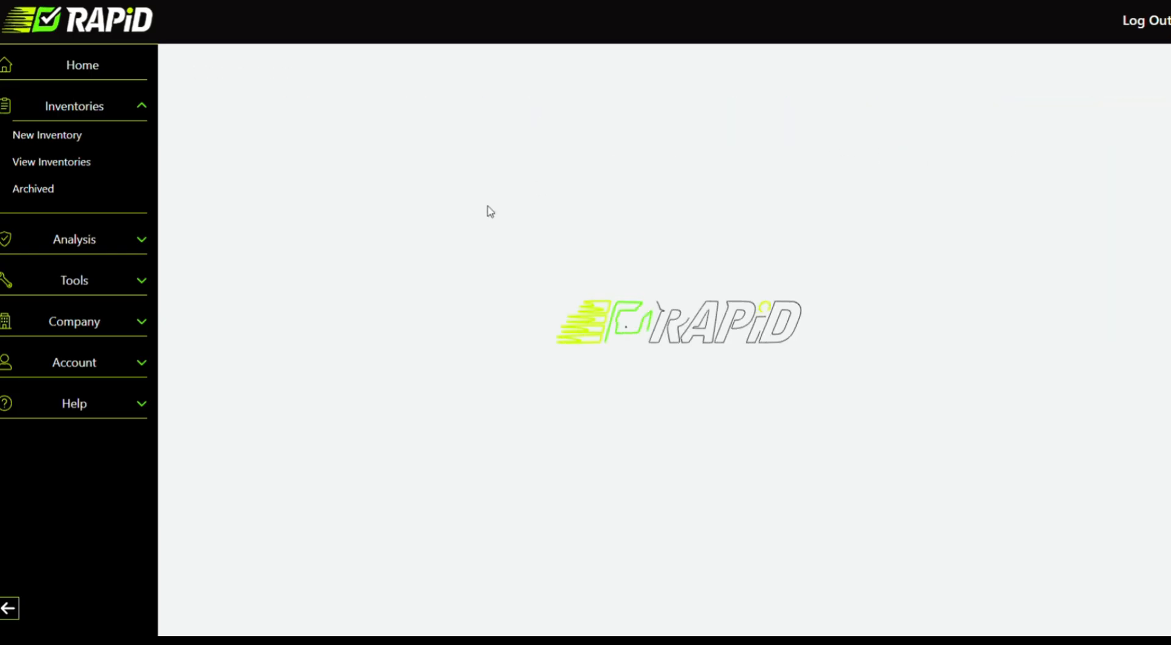
Step: Review the inventory's Team Activity calendar, Team Scan Distribution, Analysis Timeline and Collaborator Spotlight
scroll(489, 288, down, 3)
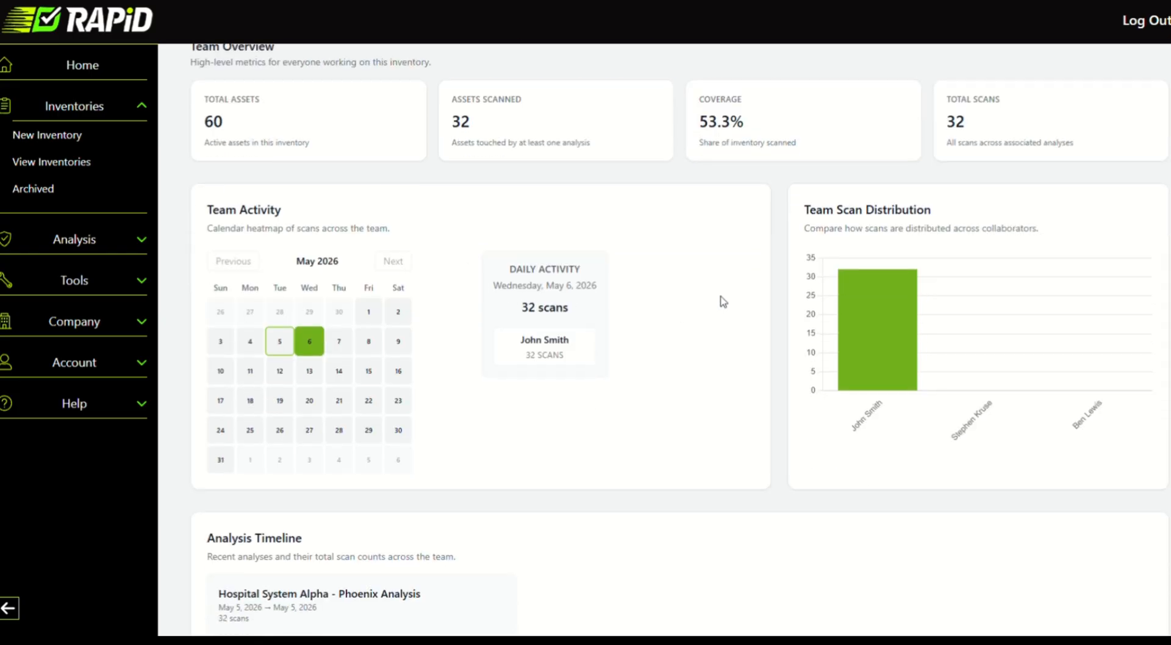
scroll(596, 269, up, 2)
scroll(597, 269, down, 8)
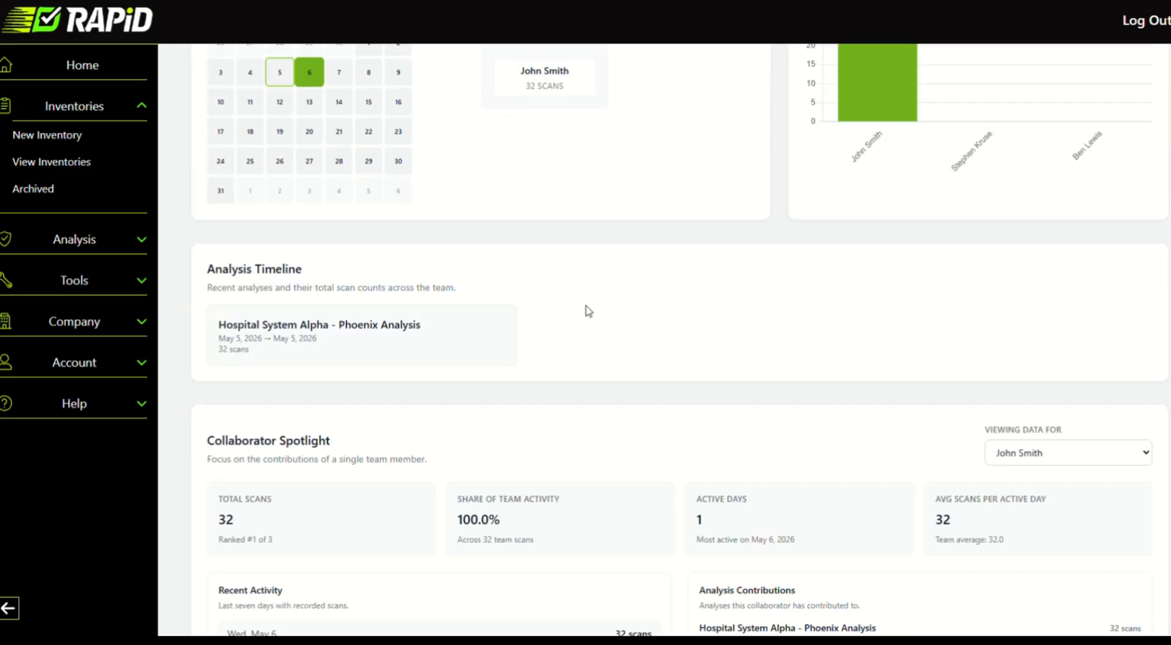
scroll(689, 323, down, 3)
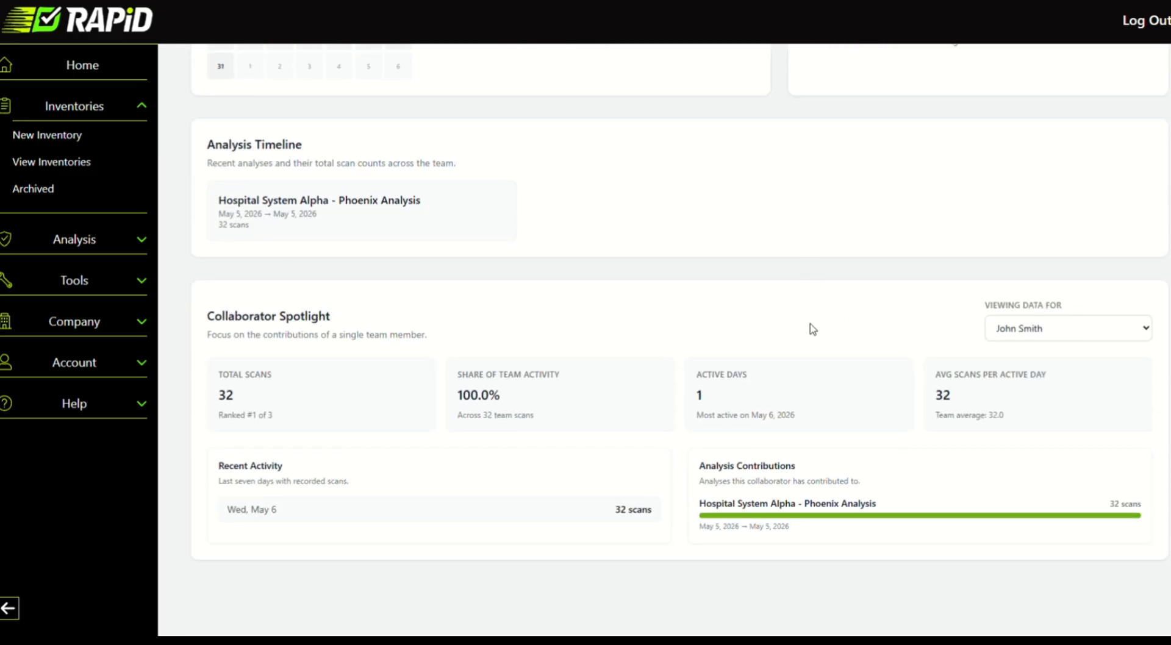
Step: Check the Coverage metric in the Team Overview and look over the remaining engagement sections again
scroll(810, 330, up, 10)
scroll(745, 293, up, 1)
drag(773, 261, 698, 233)
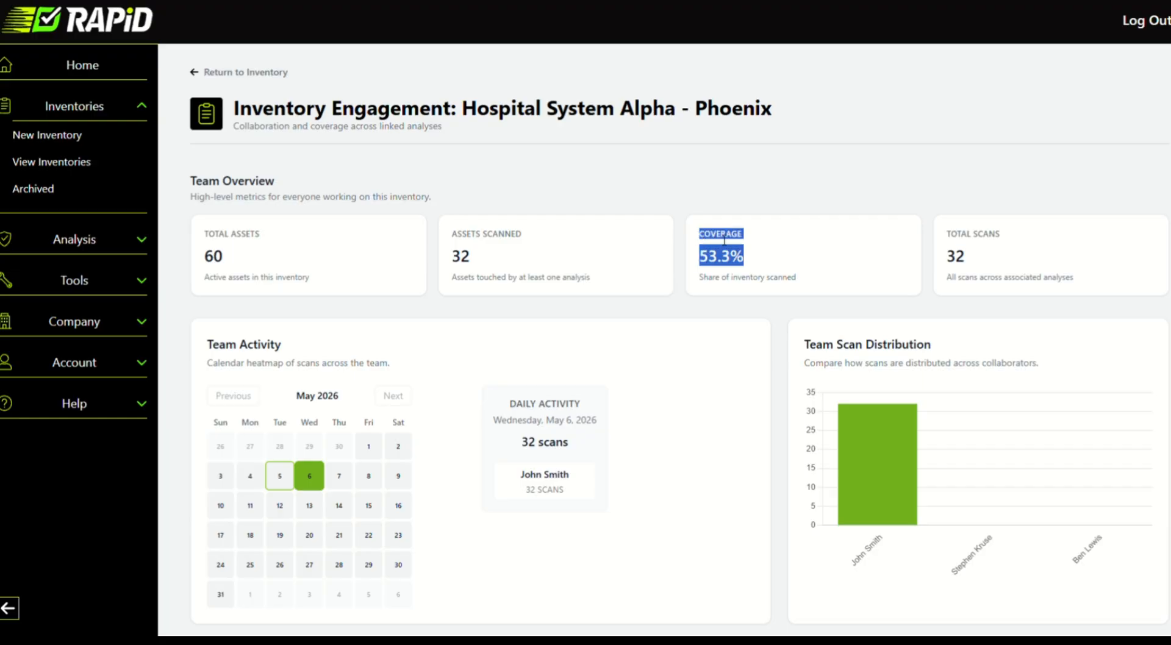
click(789, 250)
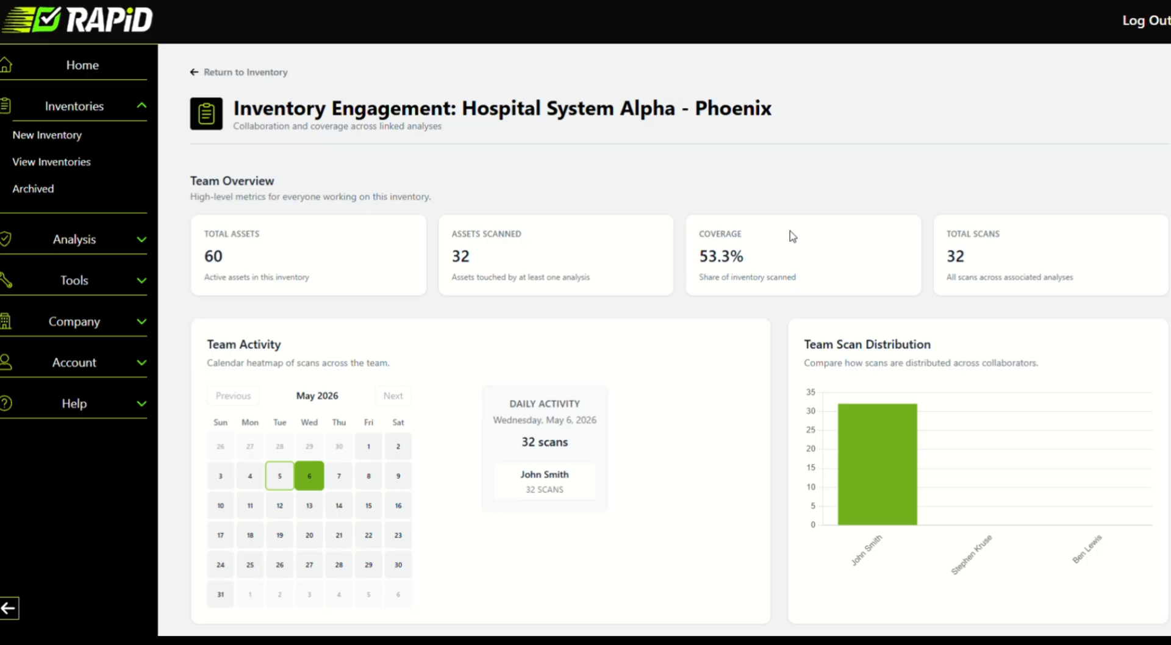
scroll(671, 262, down, 5)
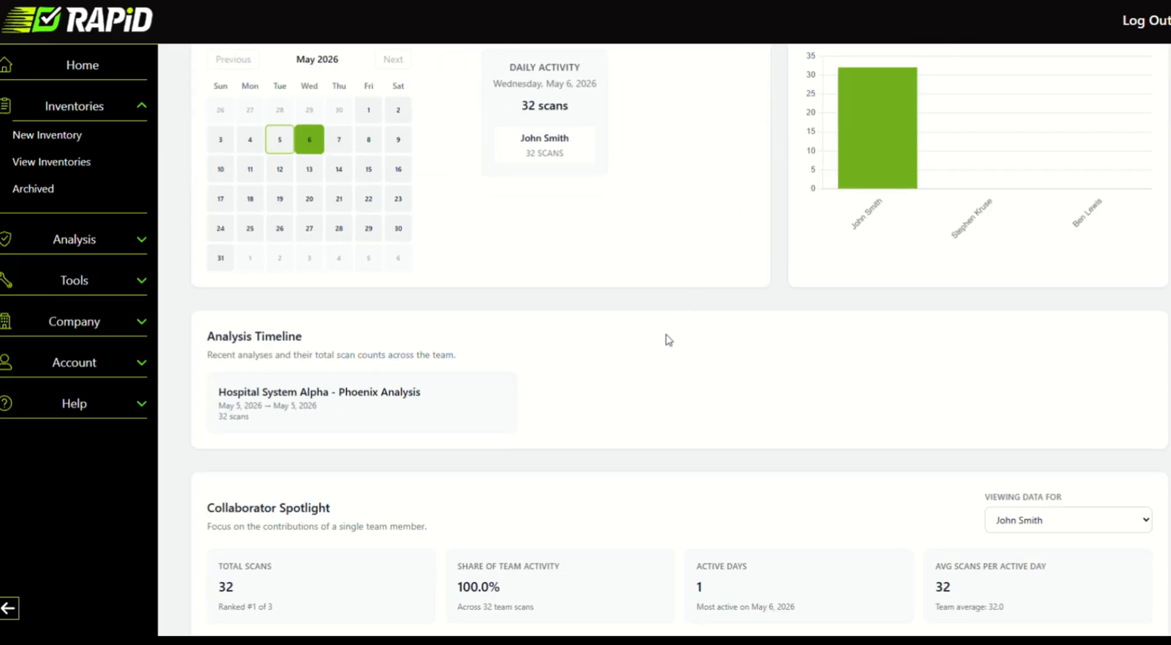
scroll(669, 341, down, 3)
scroll(610, 305, up, 8)
Step: Open the company's Custom Fields page for managing field definitions
click(94, 109)
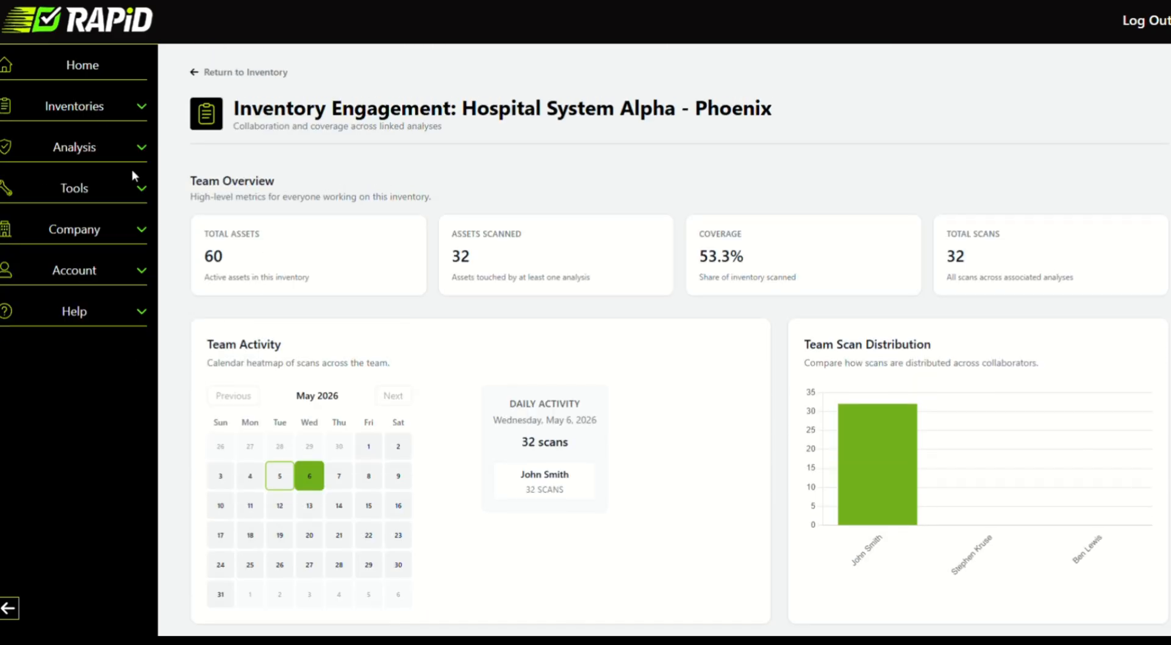
click(86, 238)
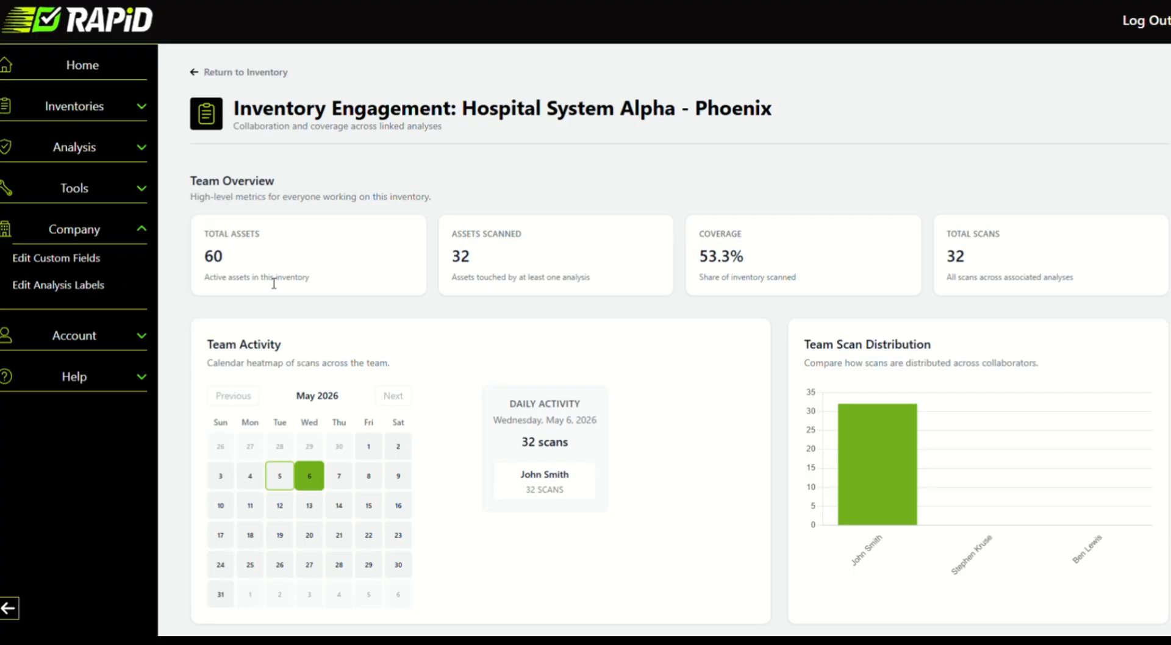
click(84, 259)
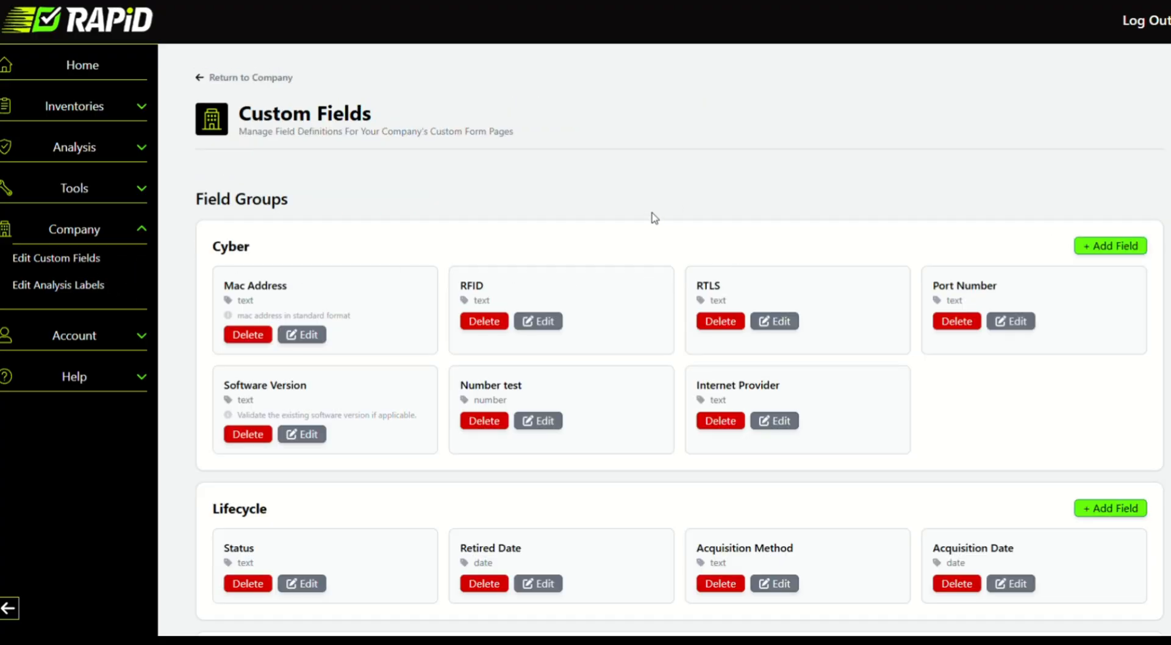
Step: Look through the custom field groups, from Cyber and Lifecycle to Tagging, Hardware and Measurements
scroll(695, 183, down, 2)
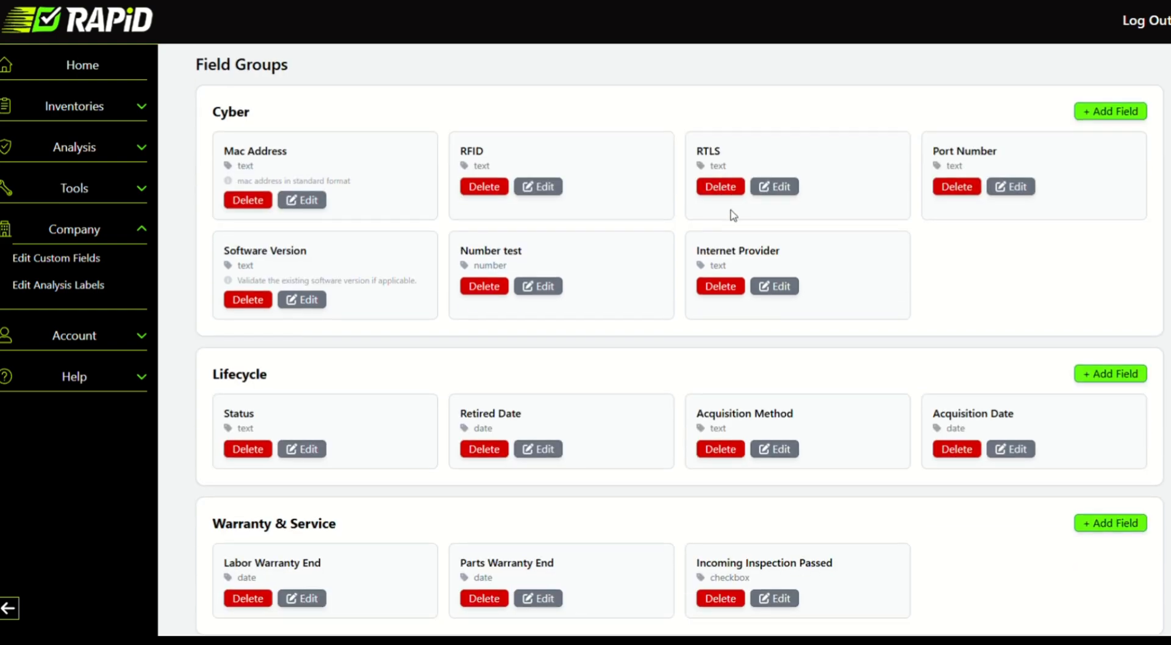
scroll(697, 359, up, 2)
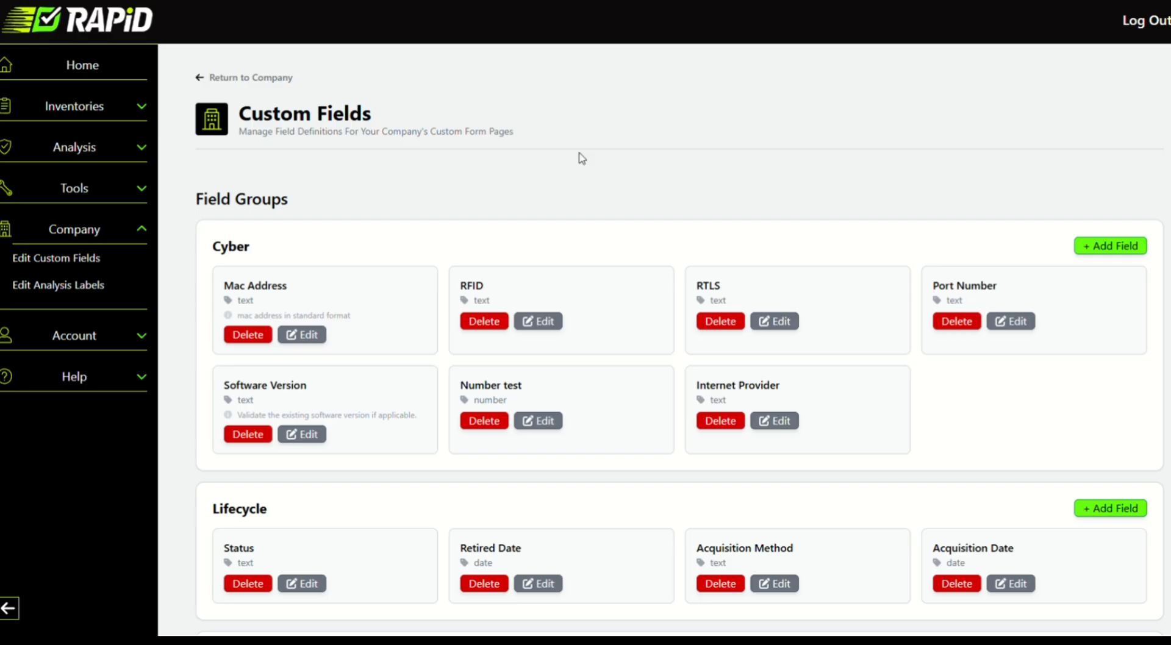
scroll(648, 331, down, 5)
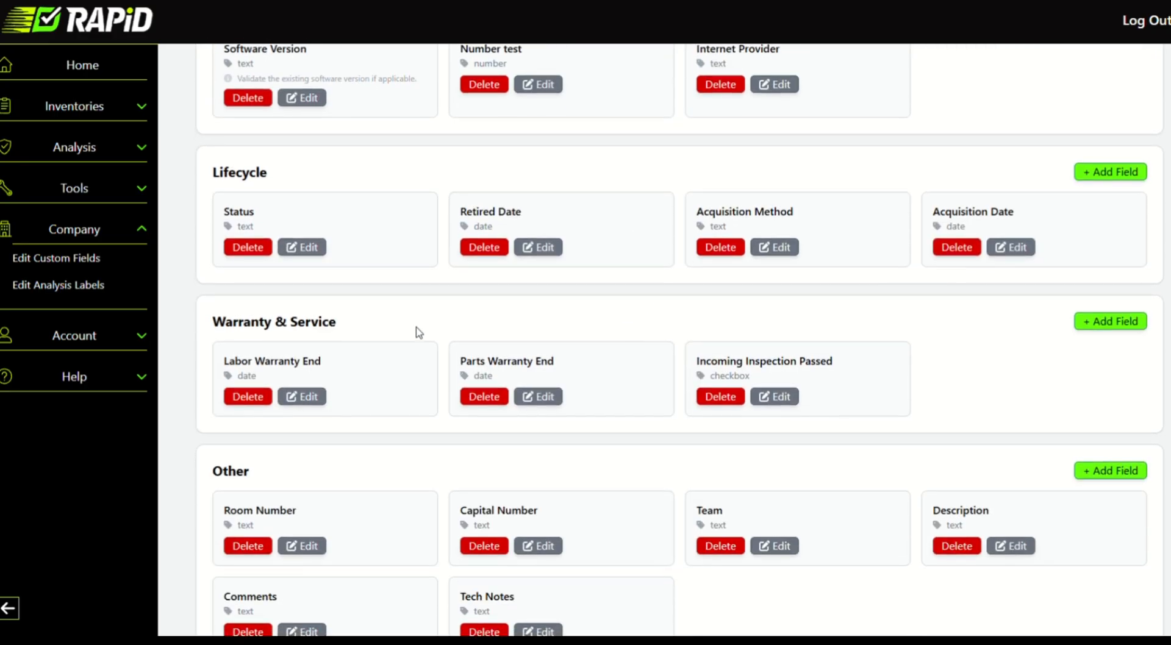
scroll(366, 363, down, 5)
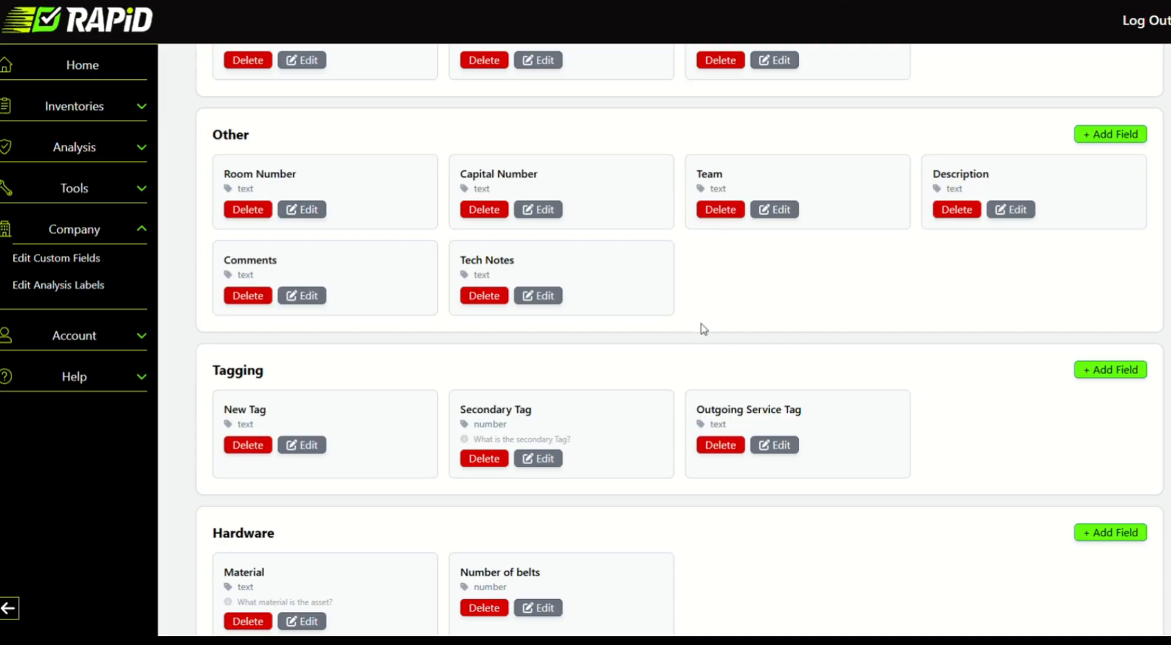
scroll(663, 312, down, 4)
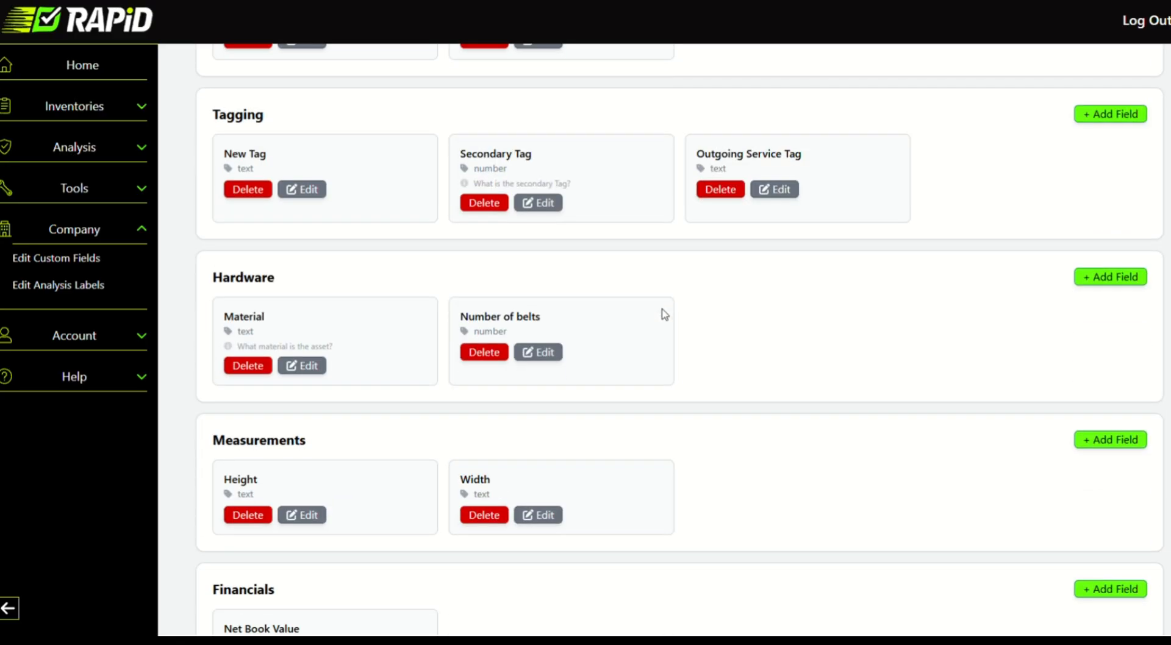
scroll(671, 275, up, 1)
scroll(673, 253, up, 12)
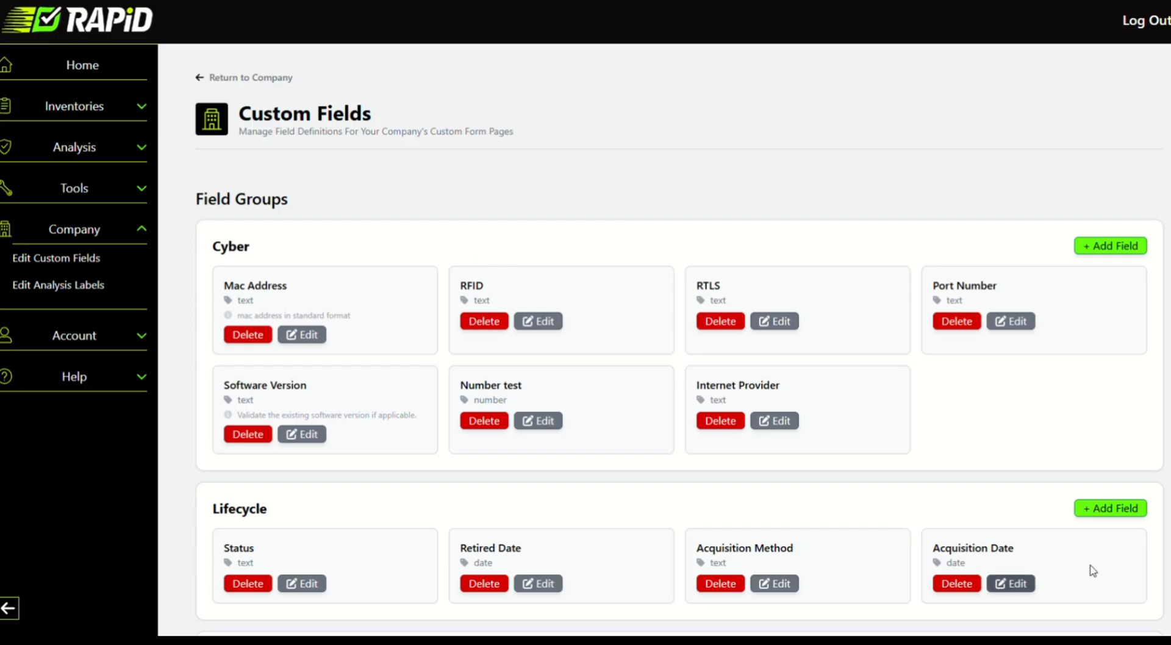
Step: Add a custom field labelled Purchase Price with field type Number to the Financials group
scroll(782, 371, down, 18)
scroll(569, 350, up, 3)
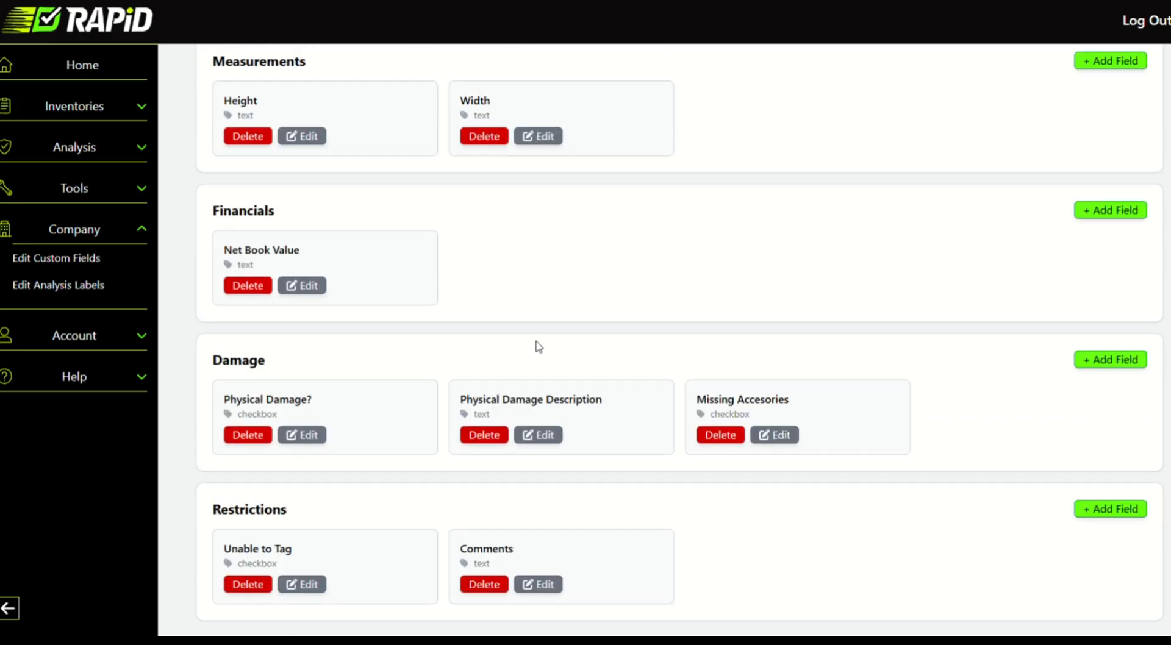
click(1108, 290)
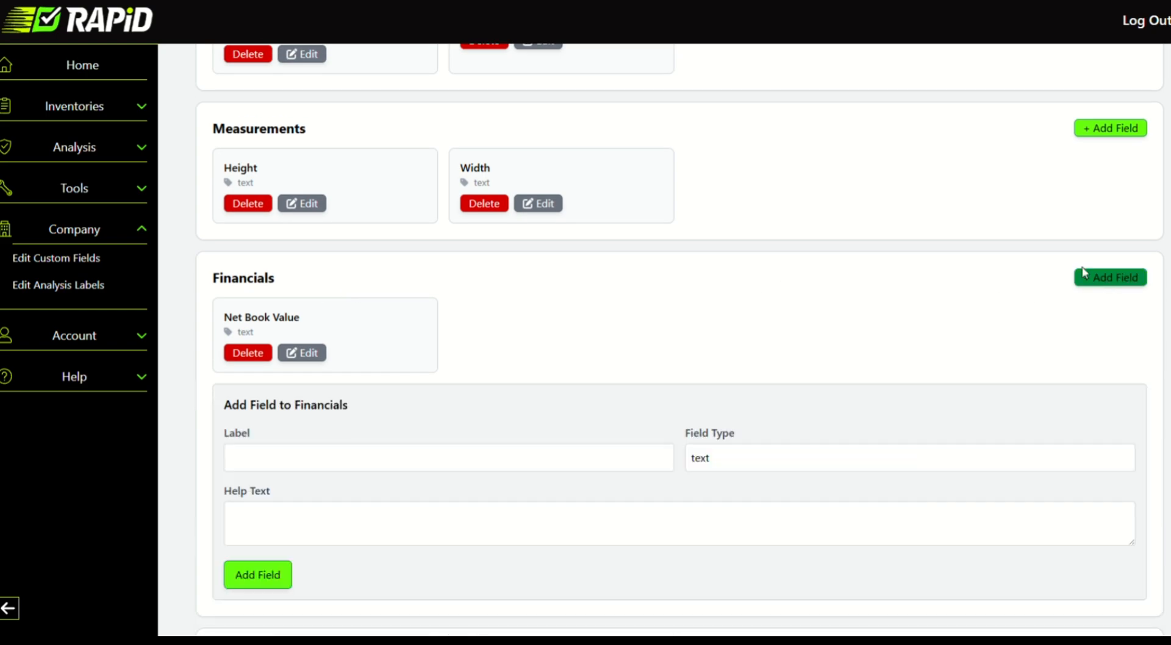
click(374, 450)
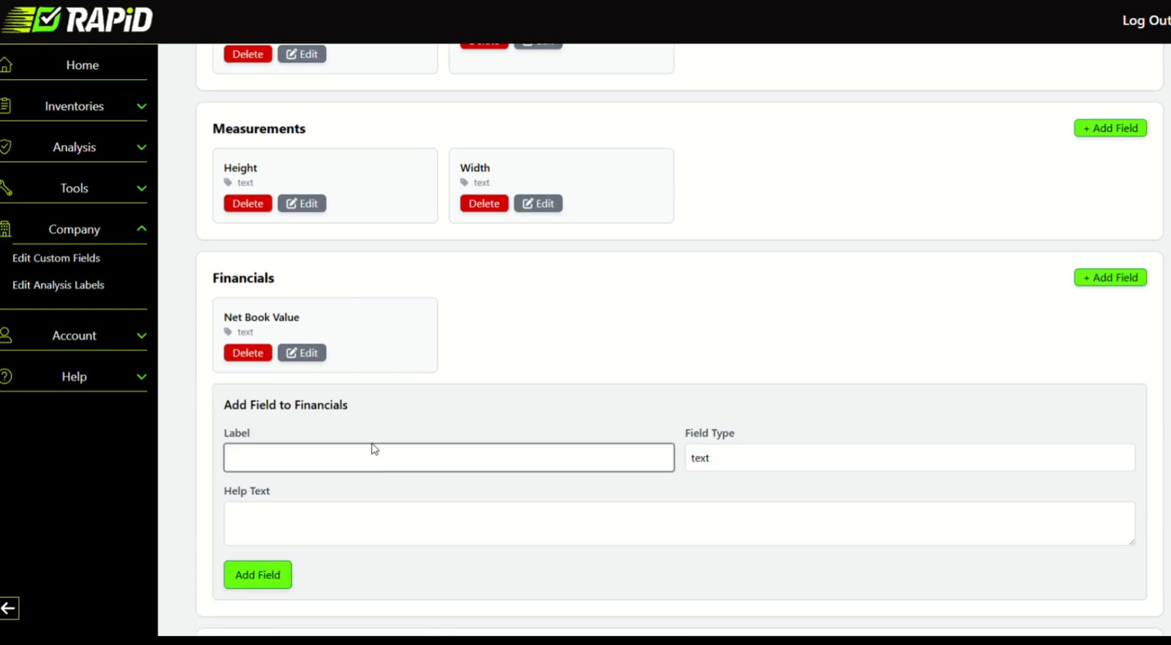
text(PU)
key(BackSpace)
key(BackSpace)
text(PUr)
text(rchase Price)
click(746, 465)
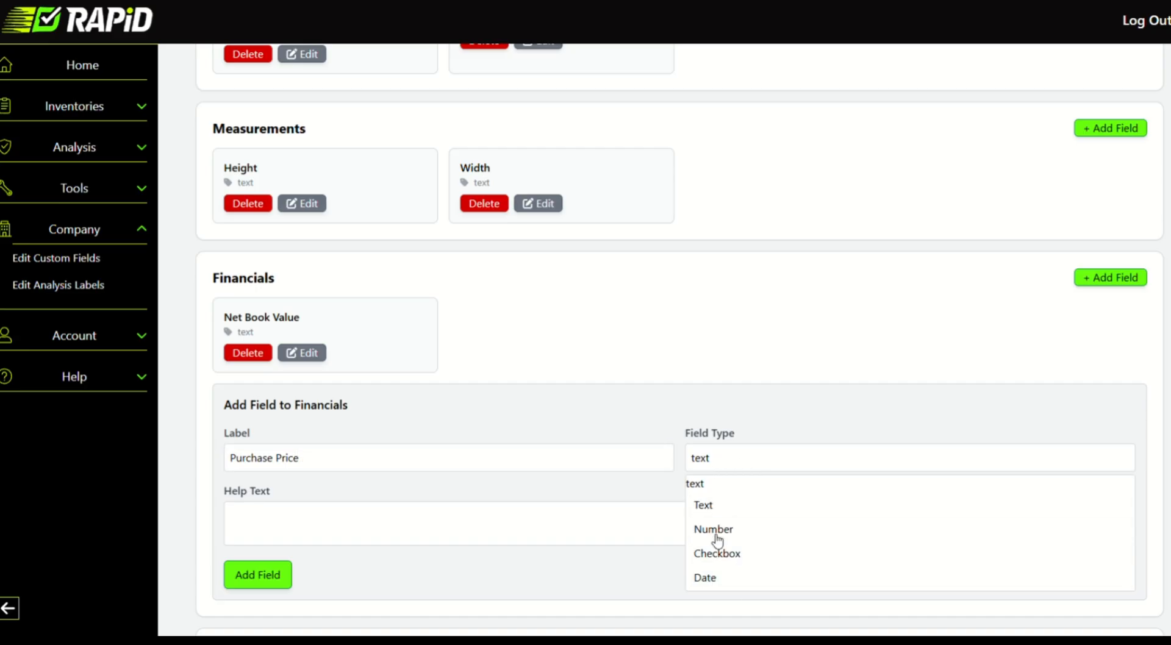
click(787, 535)
click(269, 575)
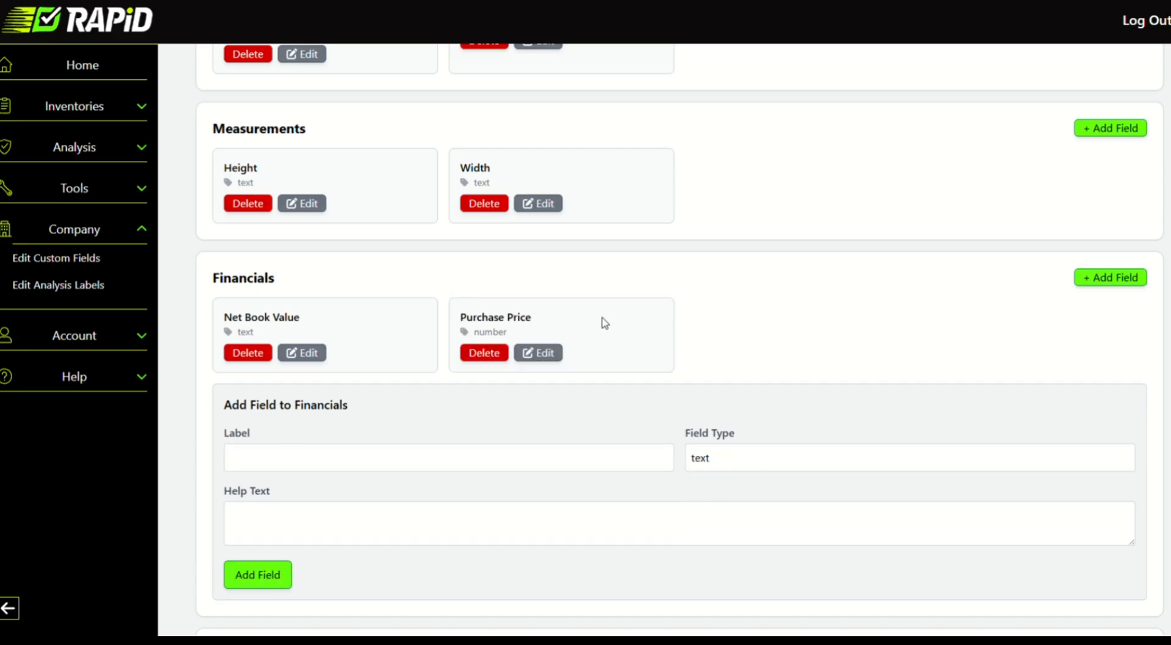
drag(550, 322, 468, 325)
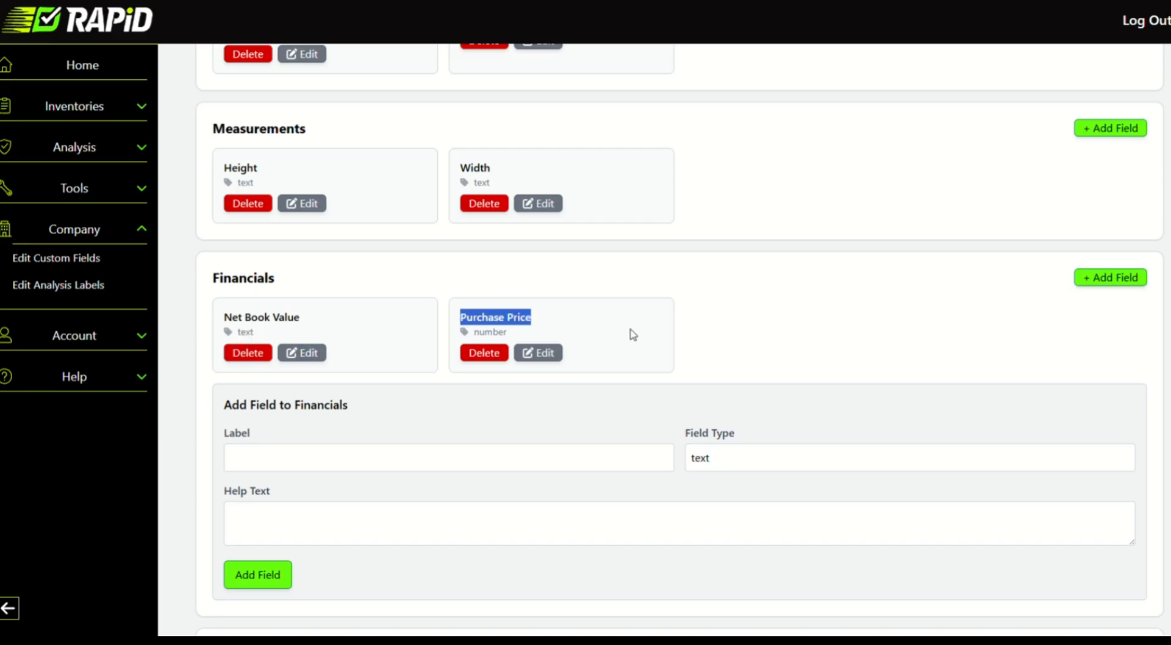
click(722, 338)
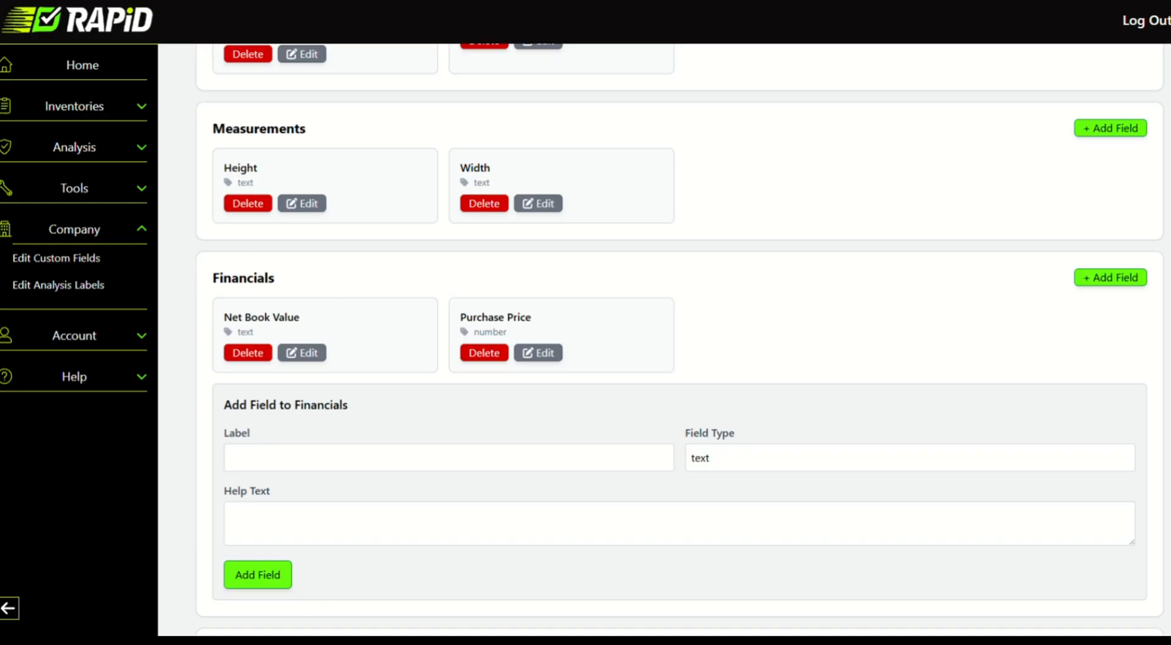
Step: Review the company's current analysis labels, their colors and the form for adding a label, and return to the home page
click(52, 285)
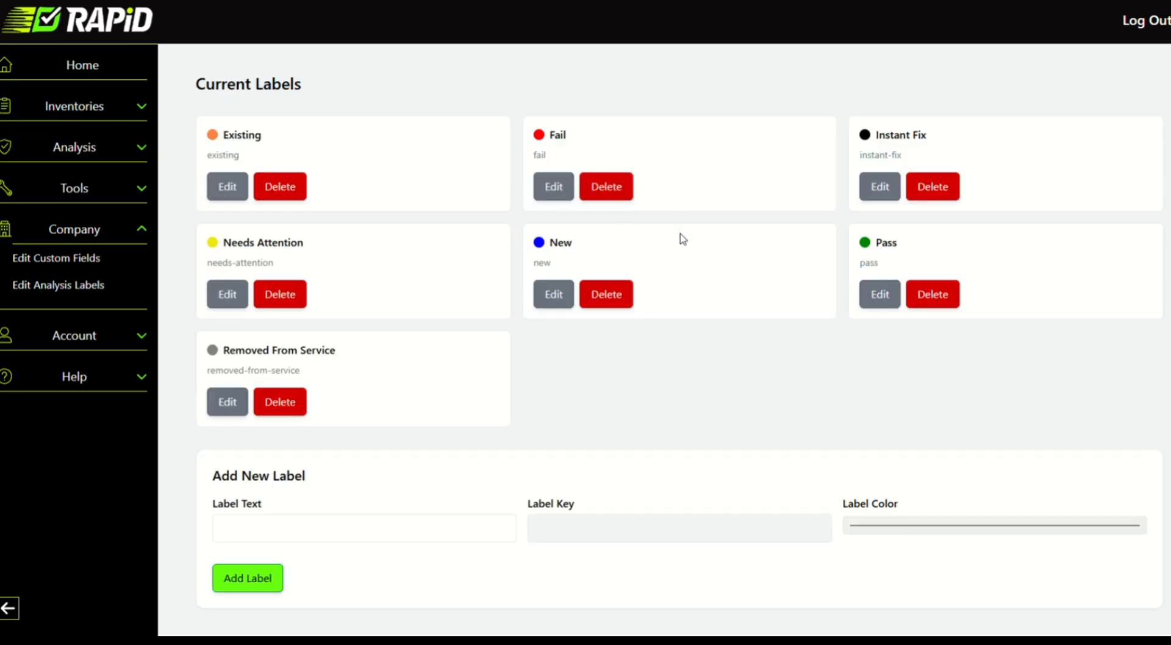
scroll(708, 391, up, 2)
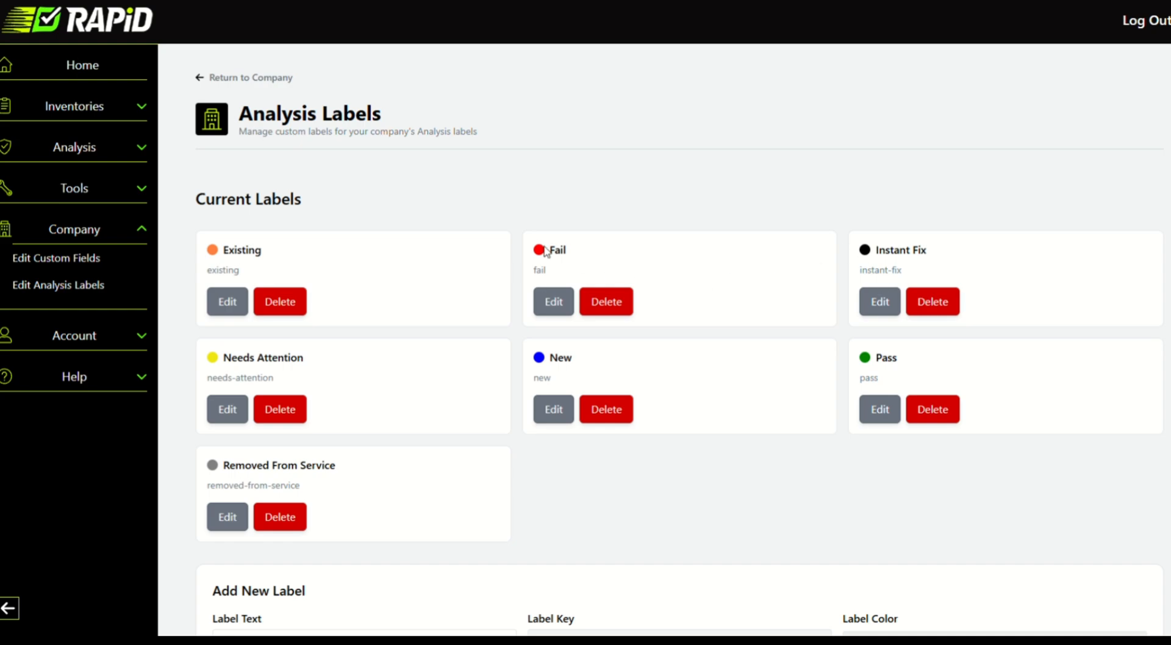
drag(542, 243, 507, 242)
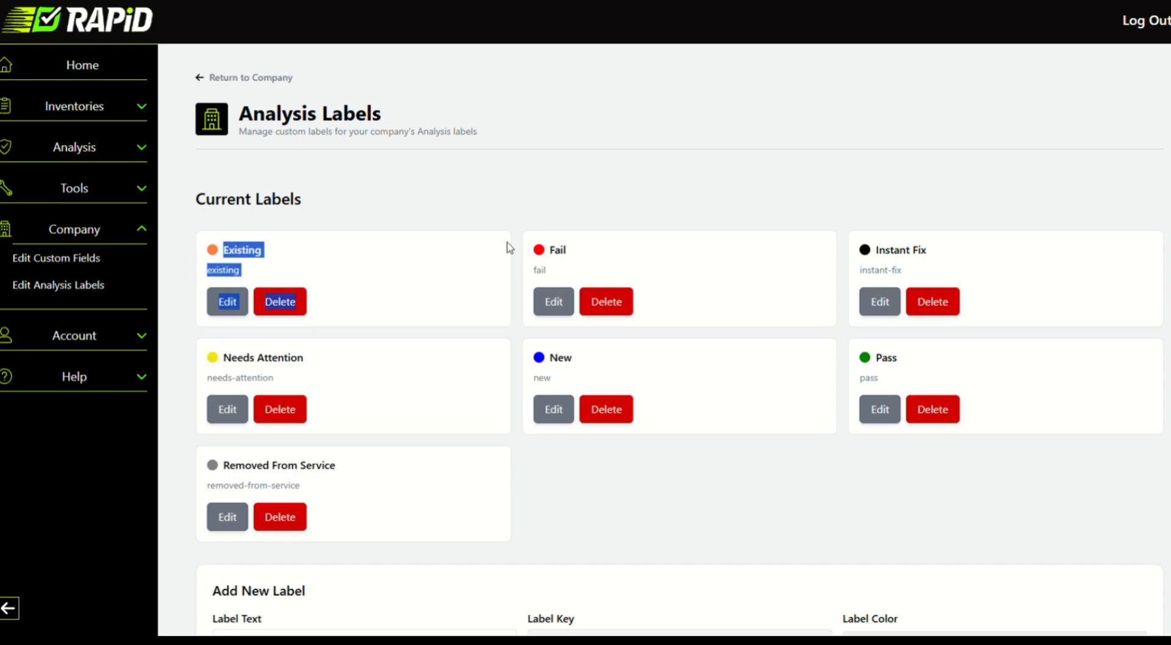
click(278, 251)
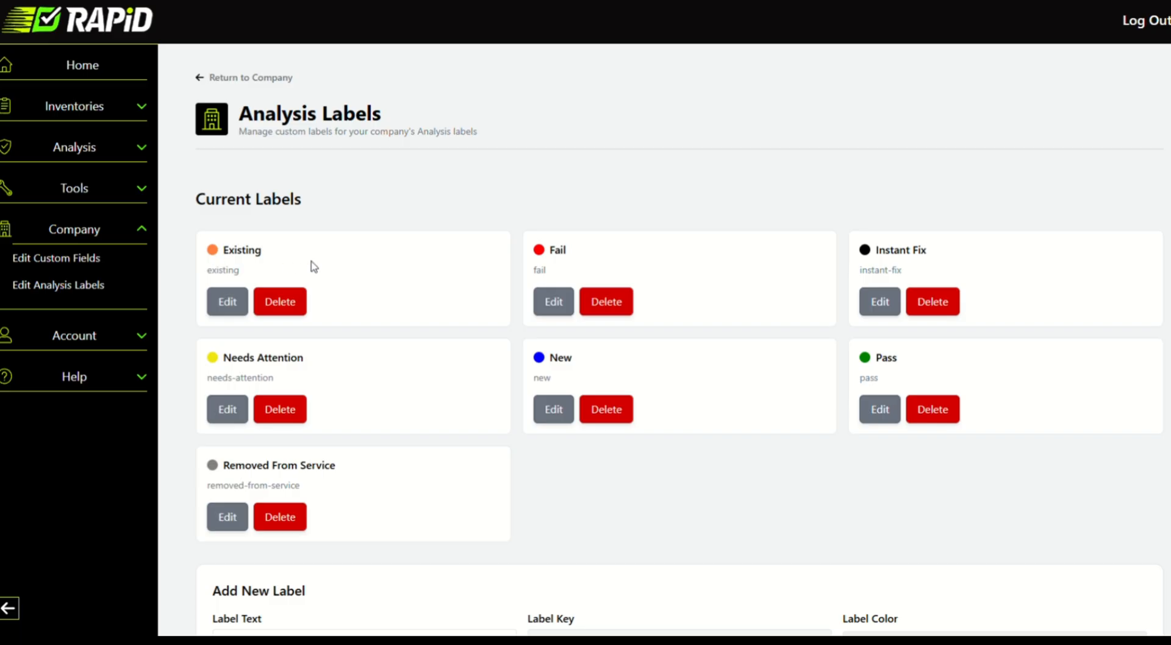
drag(312, 266, 241, 252)
drag(569, 251, 549, 249)
drag(576, 369, 373, 375)
click(302, 367)
scroll(479, 293, down, 3)
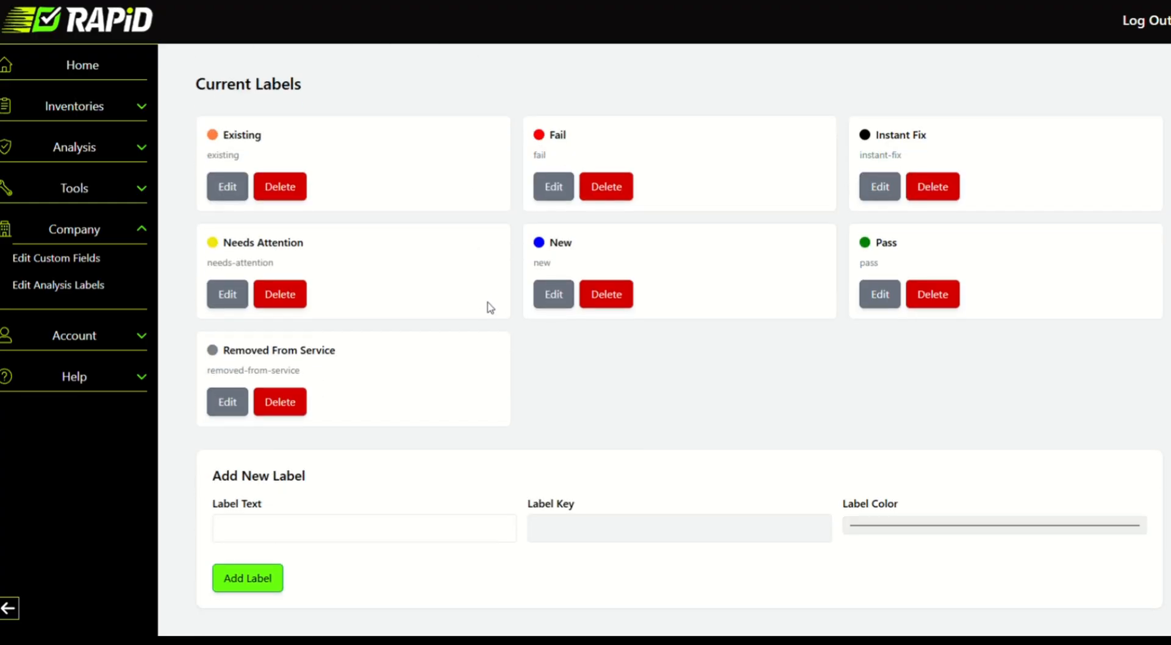
scroll(486, 305, up, 3)
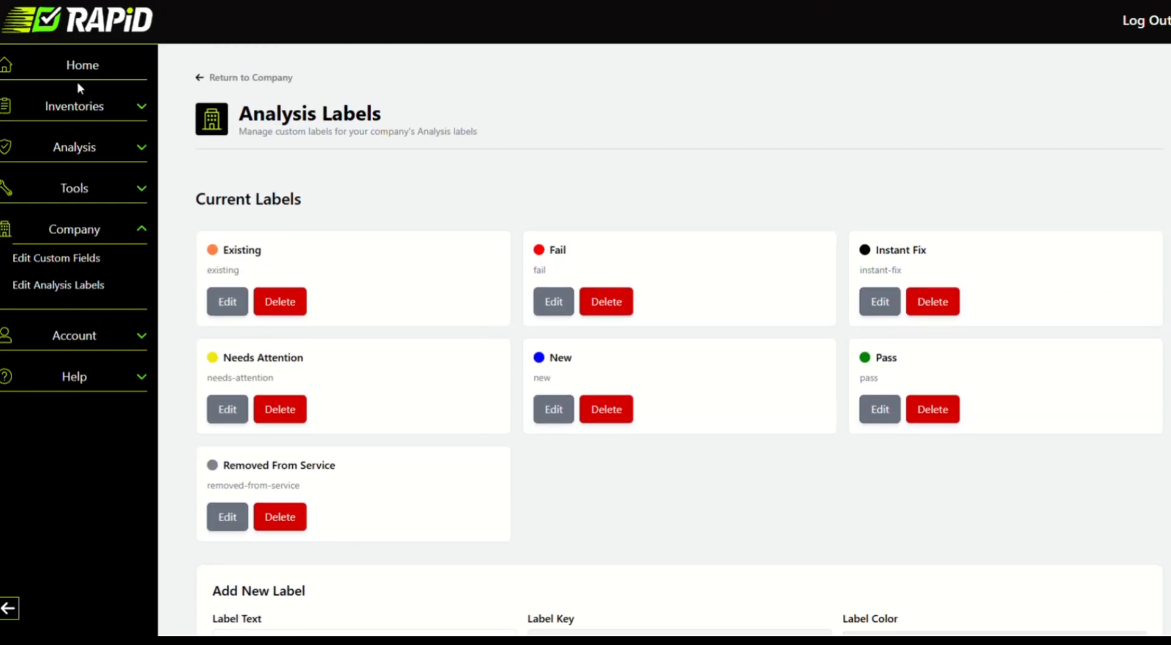
click(88, 69)
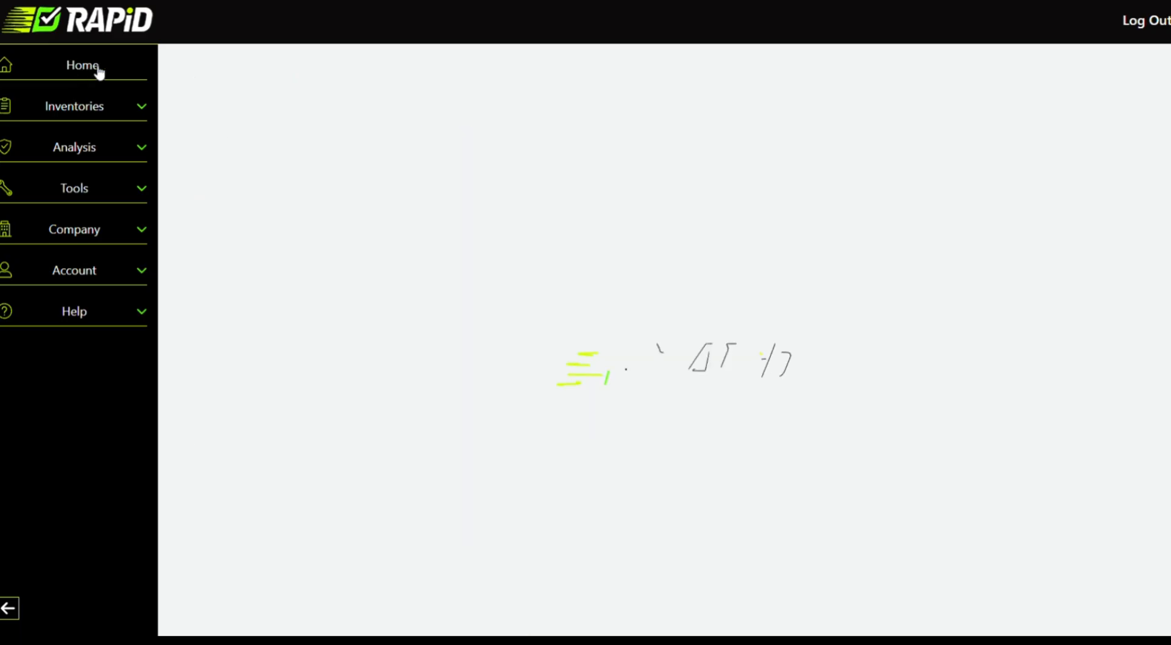